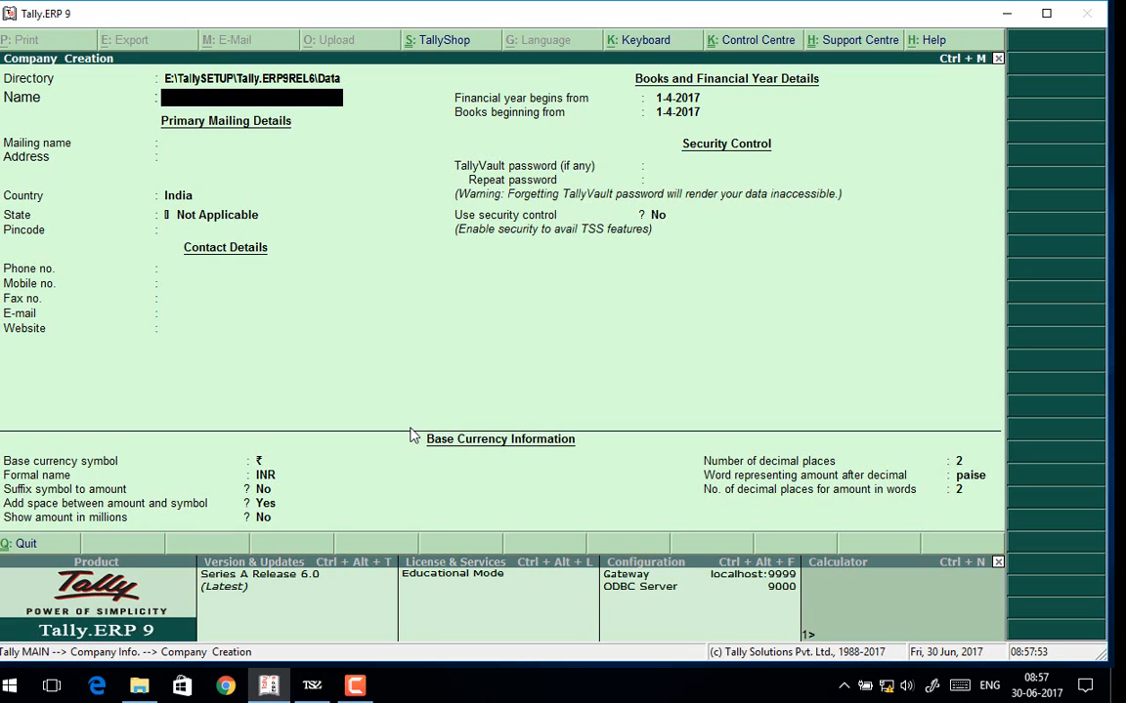
Name the new company Demo GST and set its state to Maharashtra.
{"action": "type", "text": "Demo GST"}
{"action": "key", "text": "Return"}
{"action": "key", "text": "Return"}
{"action": "key", "text": "Return"}
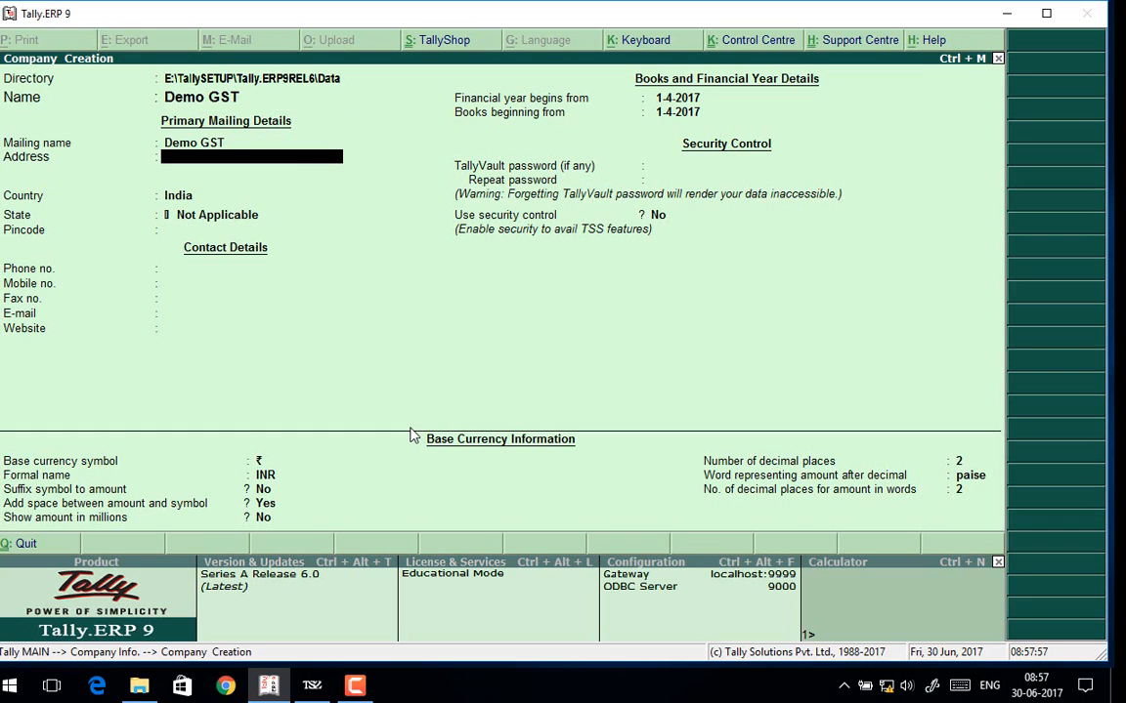
{"action": "key", "text": "Return"}
{"action": "type", "text": "Maha"}
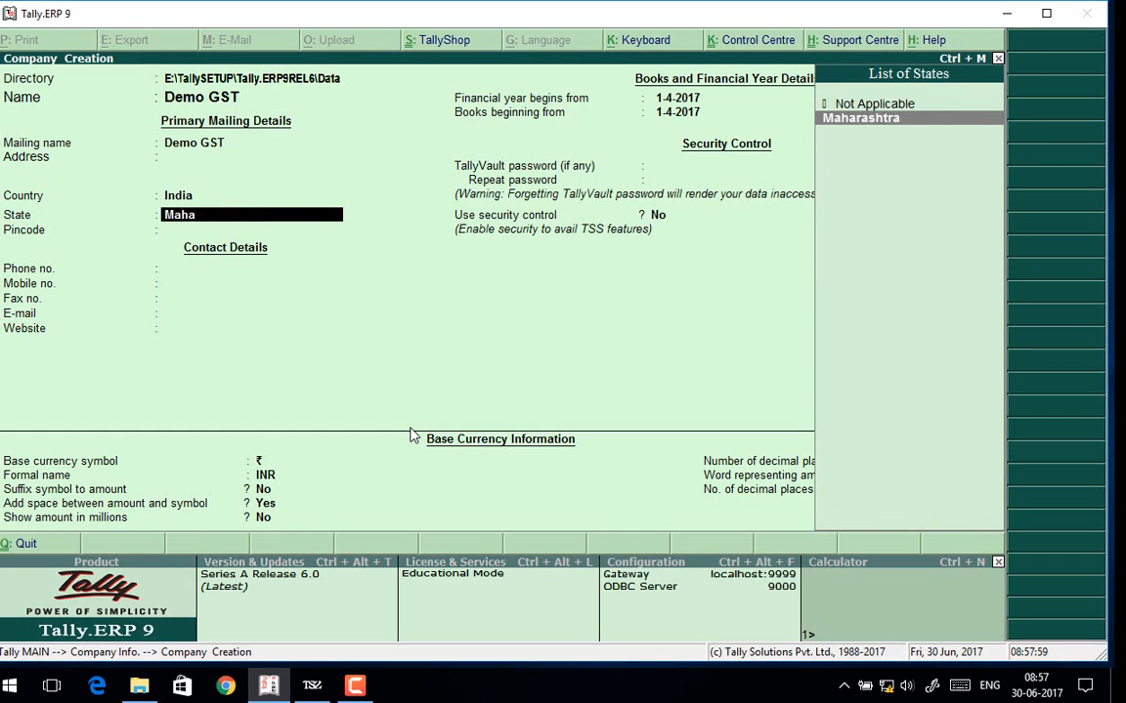
{"action": "key", "text": "Return"}
Keep the default financial year, security and base currency settings and create the company.
{"action": "key", "text": "Return"}
{"action": "key", "text": "Return"}
{"action": "key", "text": "Return"}
{"action": "key", "text": "Return"}
{"action": "key", "text": "Return"}
{"action": "key", "text": "Return"}
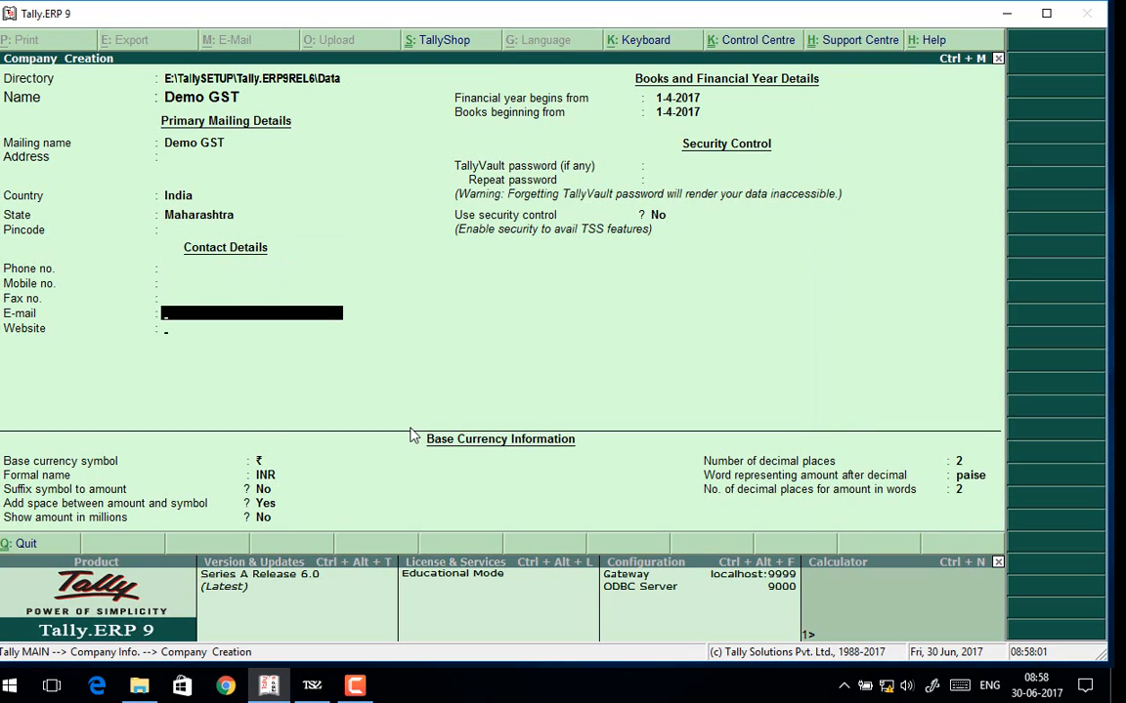
{"action": "key", "text": "Return"}
{"action": "key", "text": "Return"}
{"action": "key", "text": "Return"}
{"action": "key", "text": "Return"}
{"action": "key", "text": "Return"}
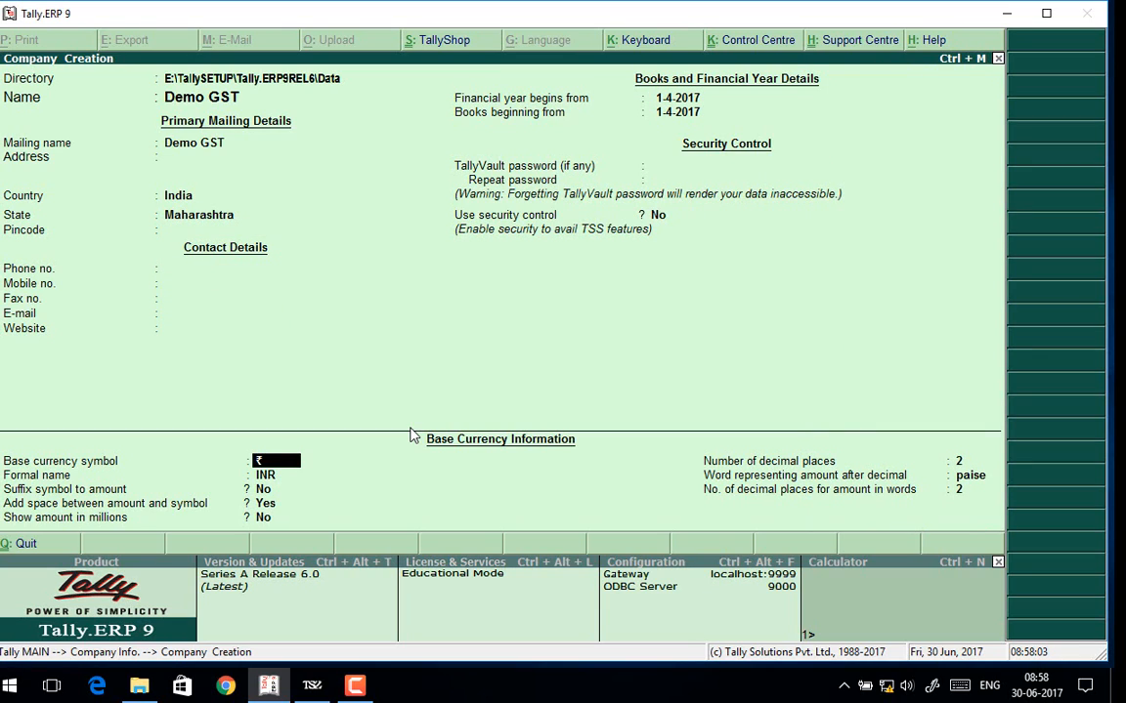
{"action": "key", "text": "Return"}
{"action": "key", "text": "Return"}
{"action": "key", "text": "Return"}
{"action": "key", "text": "Return"}
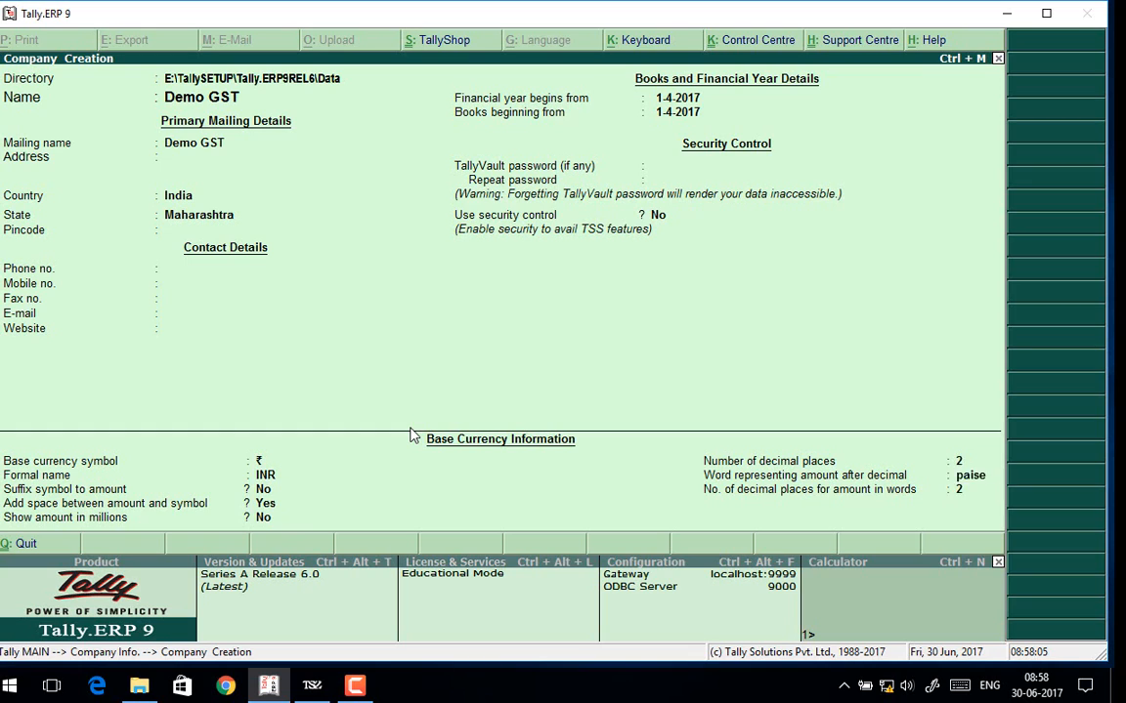
{"action": "key", "text": "Return"}
{"action": "key", "text": "Return"}
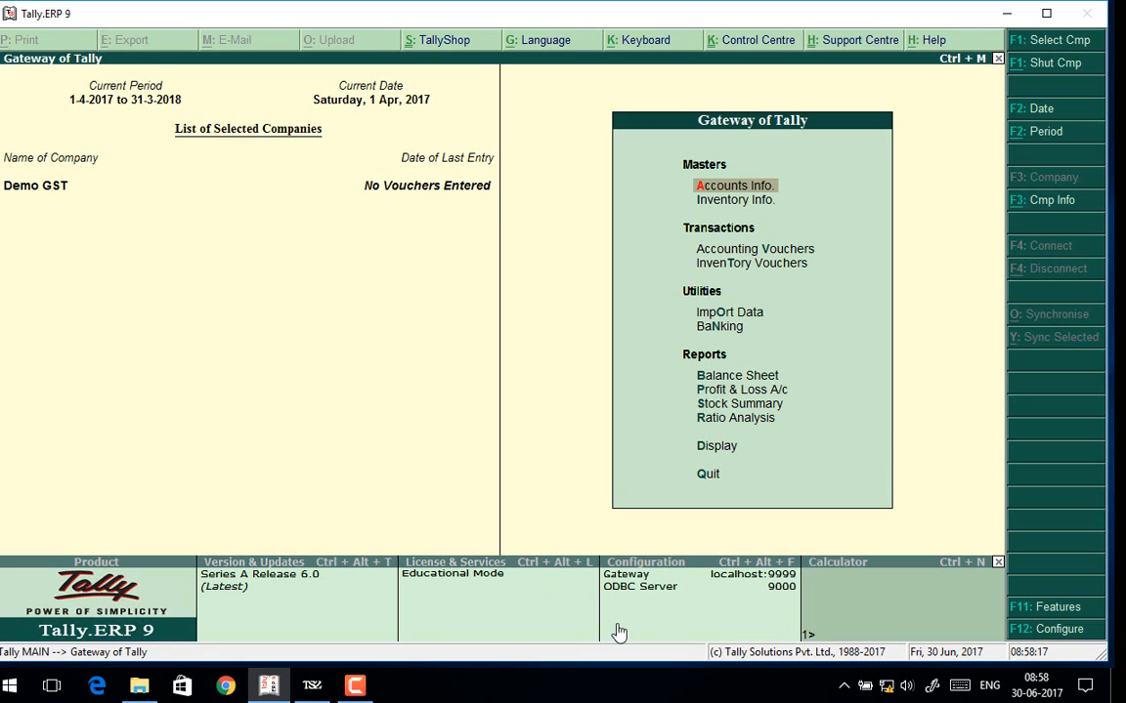
Enable Goods and Services Tax (GST) in the company's Statutory & Taxation features.
{"action": "left_click", "coordinate": [1046, 608]}
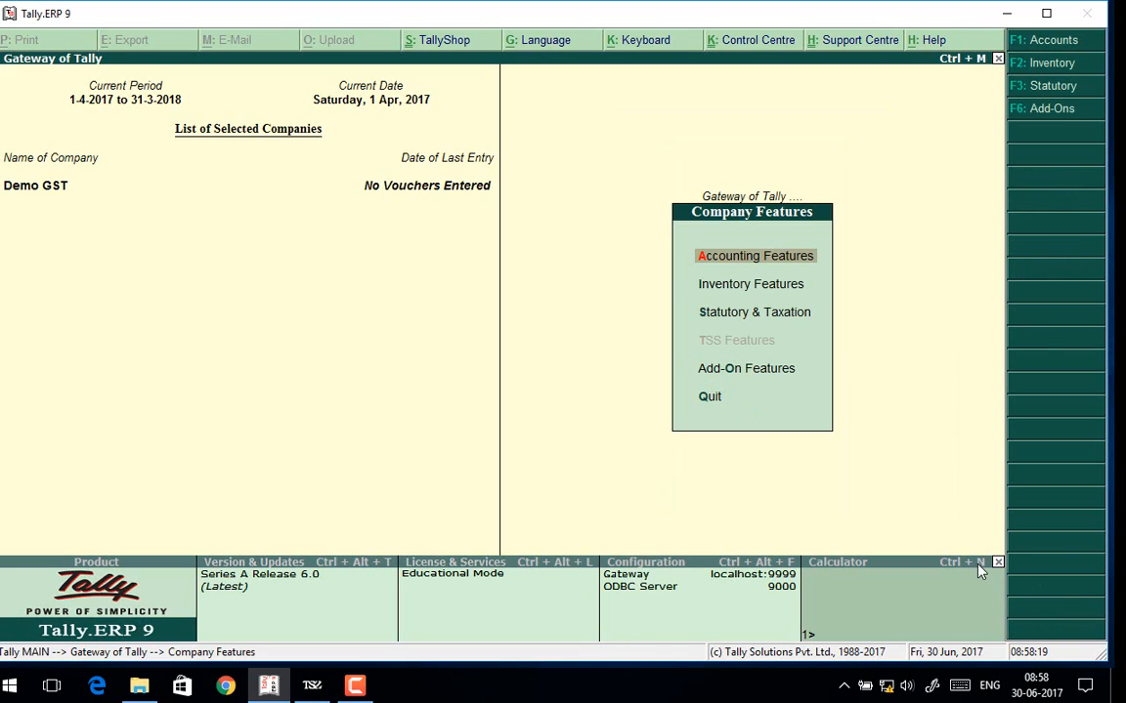
{"action": "key", "text": "Down"}
{"action": "key", "text": "Down"}
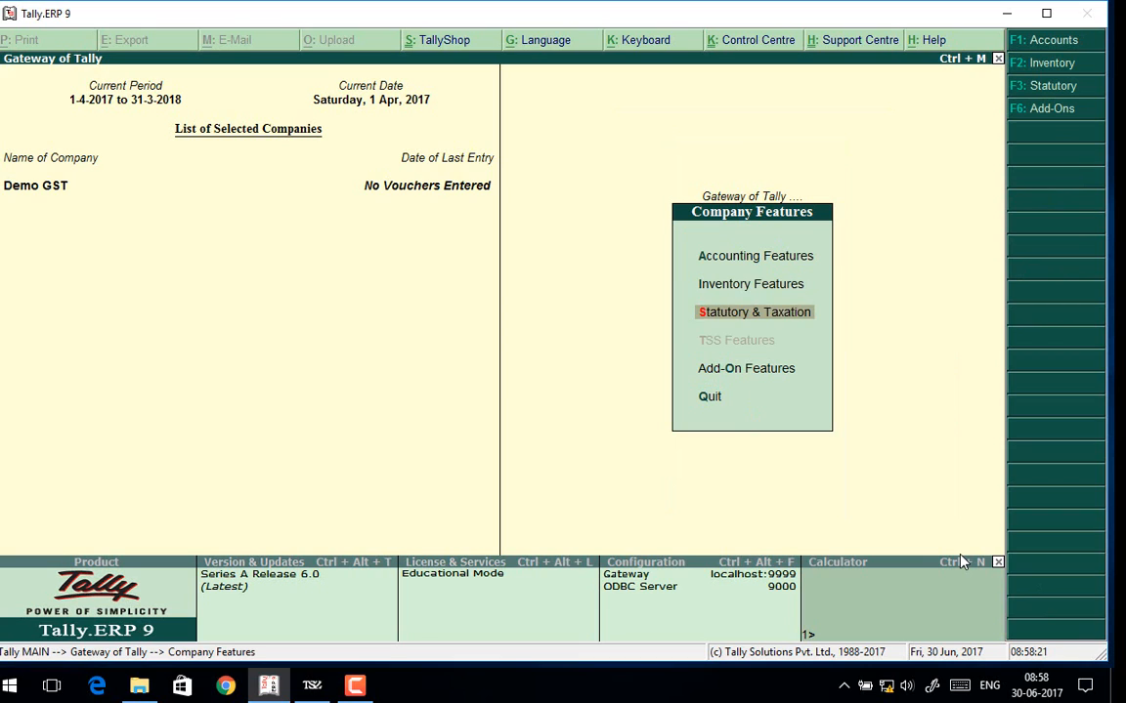
{"action": "key", "text": "Return"}
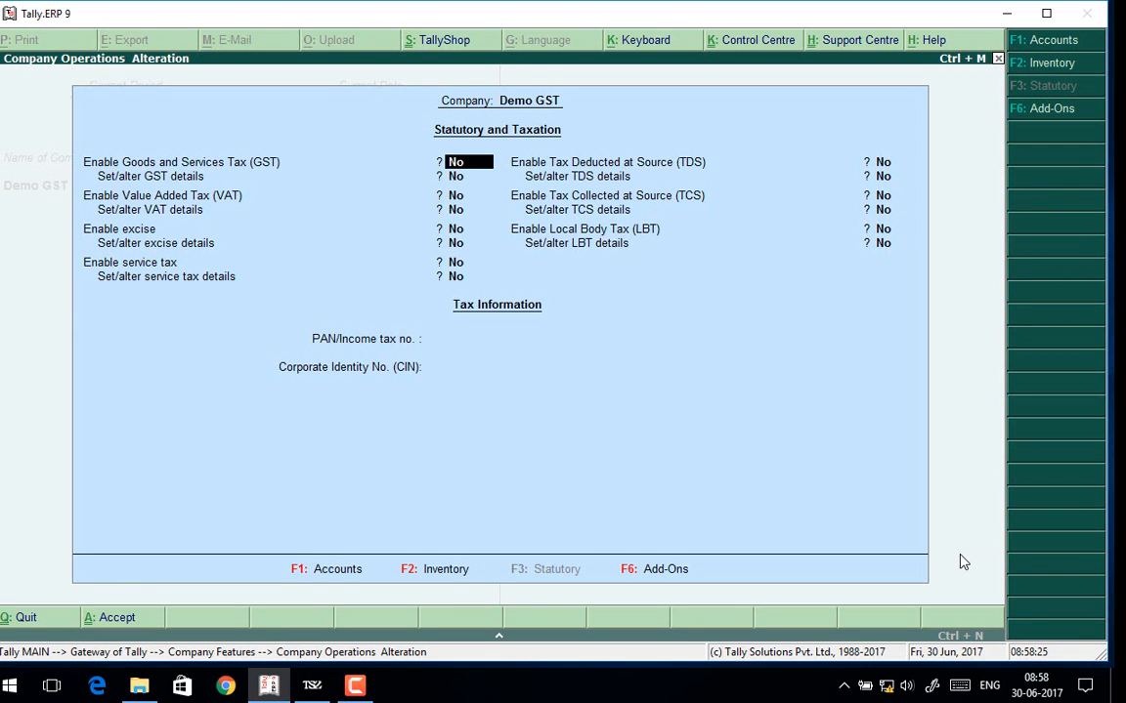
{"action": "type", "text": "y"}
{"action": "key", "text": "Return"}
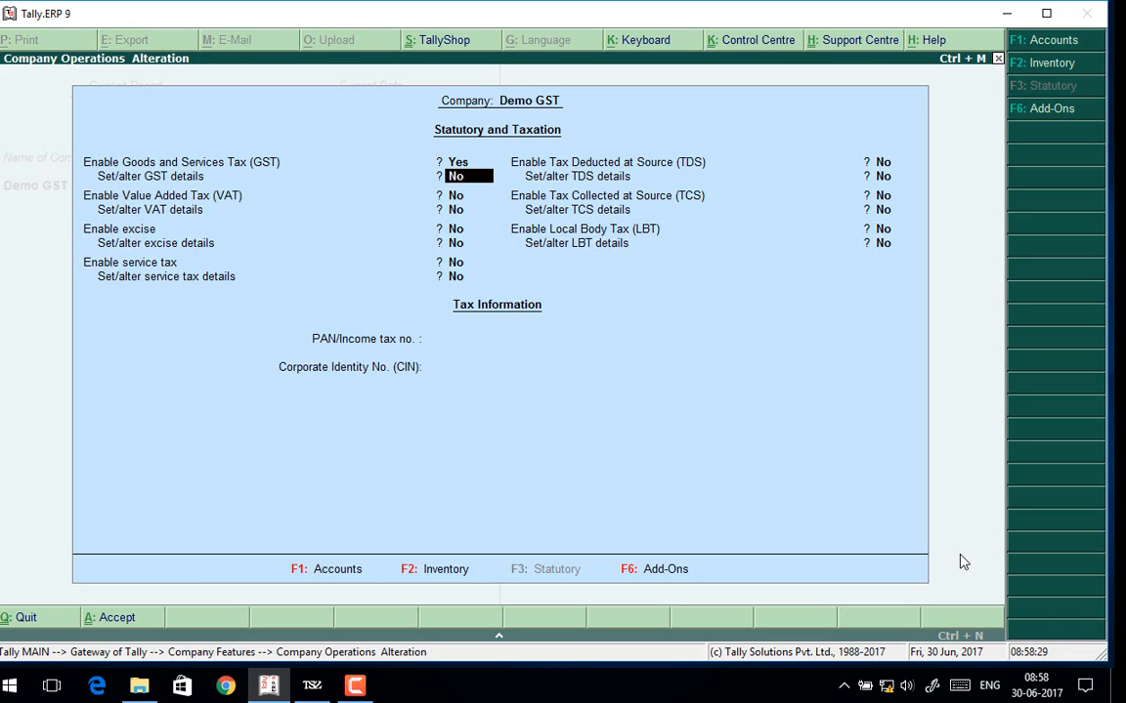
Open the company's GST details and enter the placeholder GST NO as GSTIN/UIN, keeping Maharashtra, Regular registration and the 1-Jul-2017 applicability date.
{"action": "type", "text": "y"}
{"action": "key", "text": "Return"}
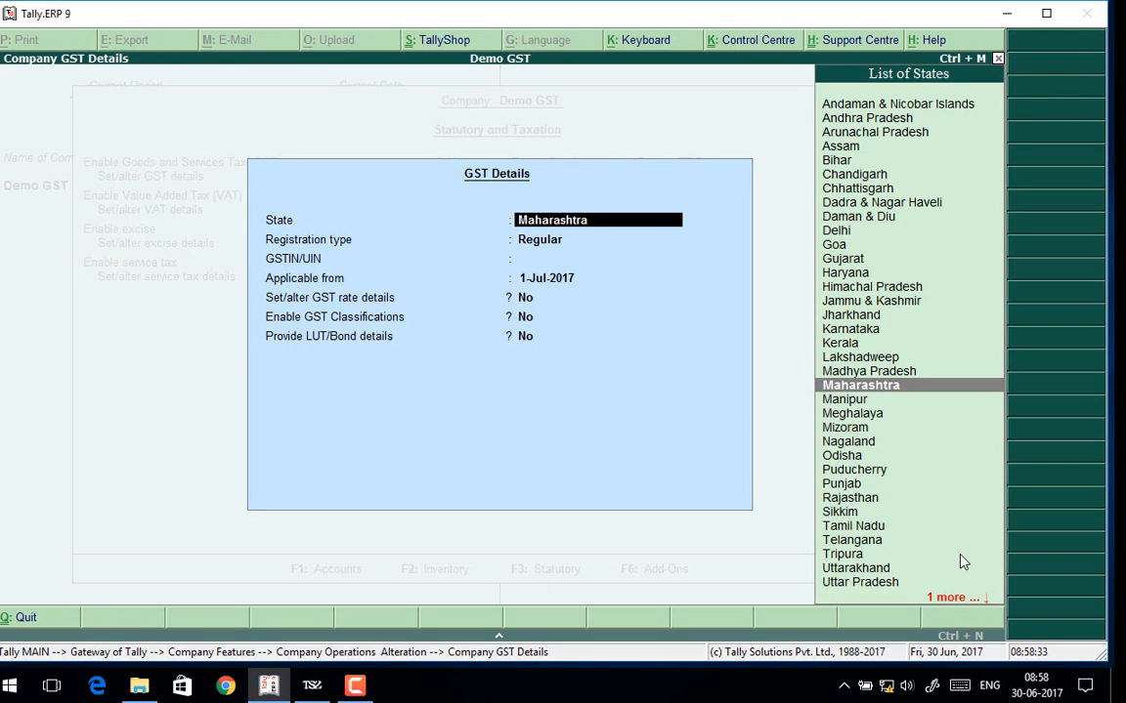
{"action": "key", "text": "Return"}
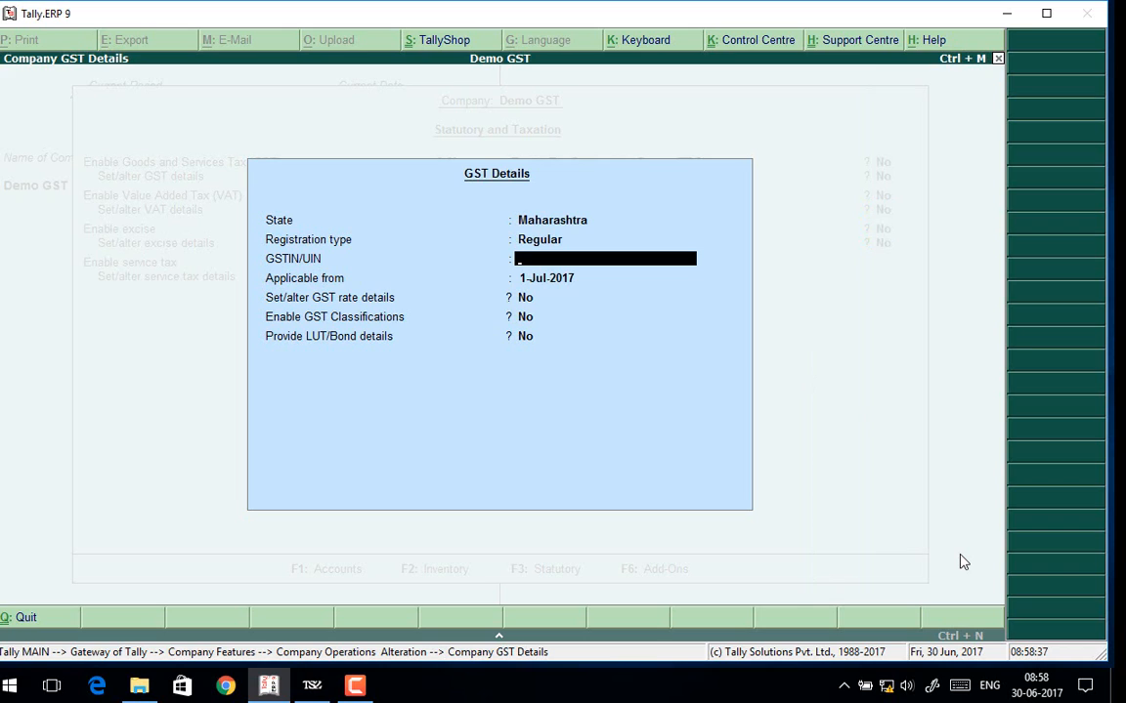
{"action": "type", "text": "GST NO"}
{"action": "key", "text": "Return"}
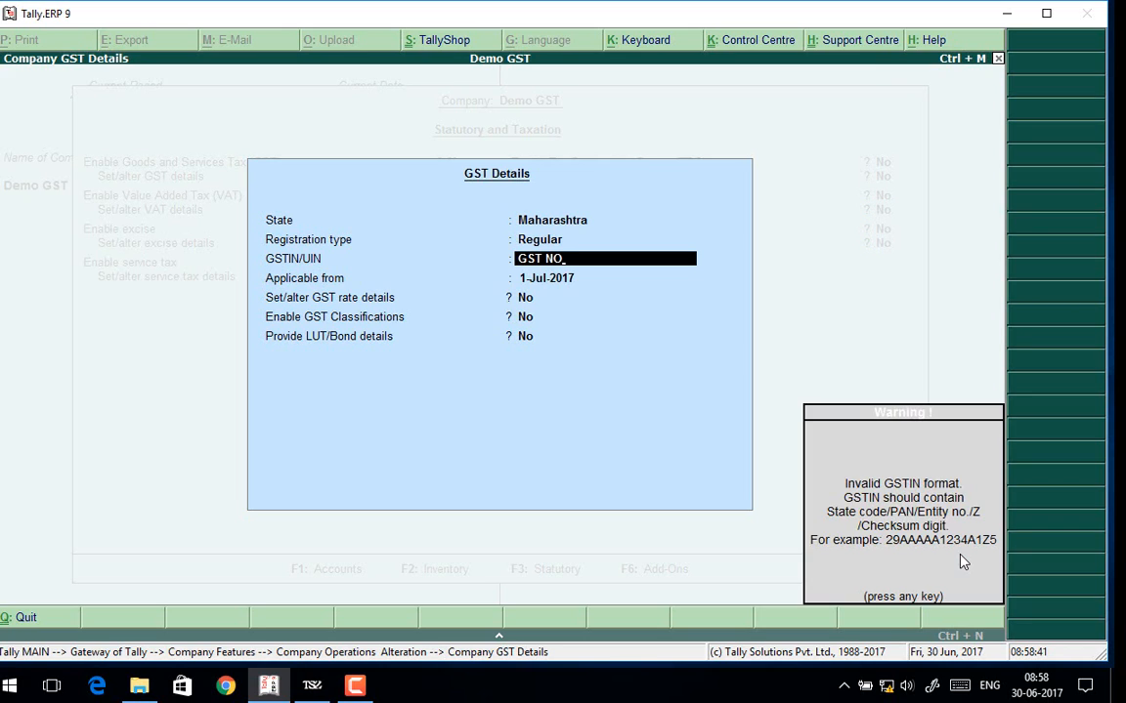
{"action": "key", "text": "Return"}
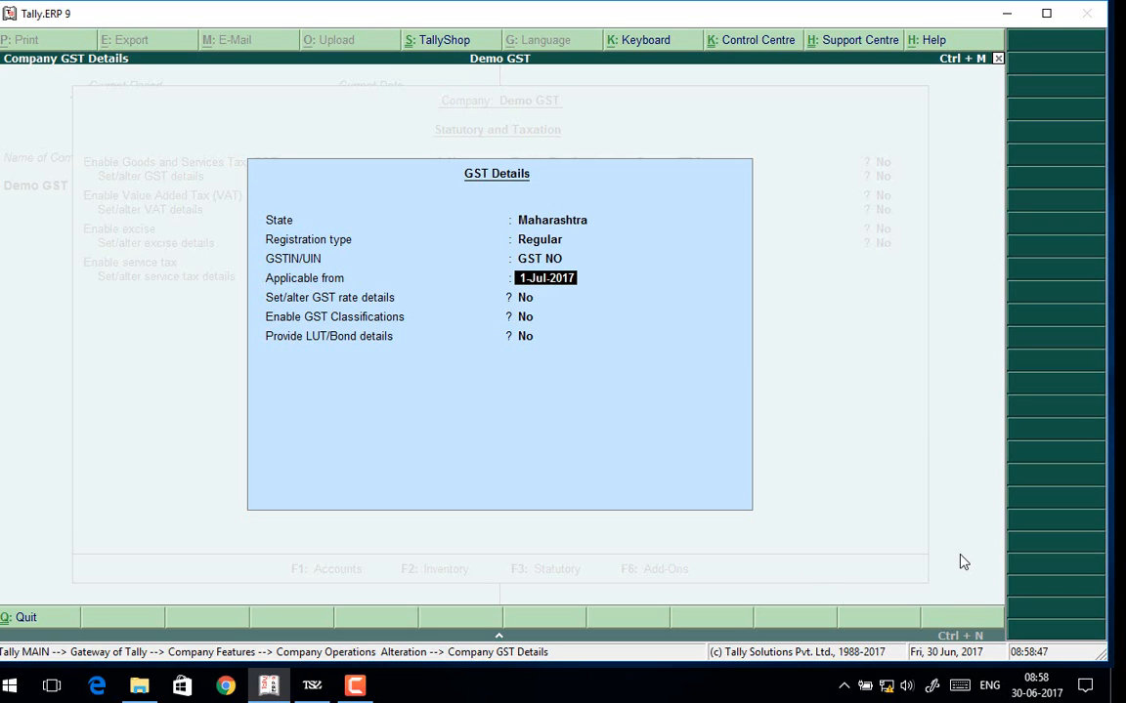
{"action": "key", "text": "Return"}
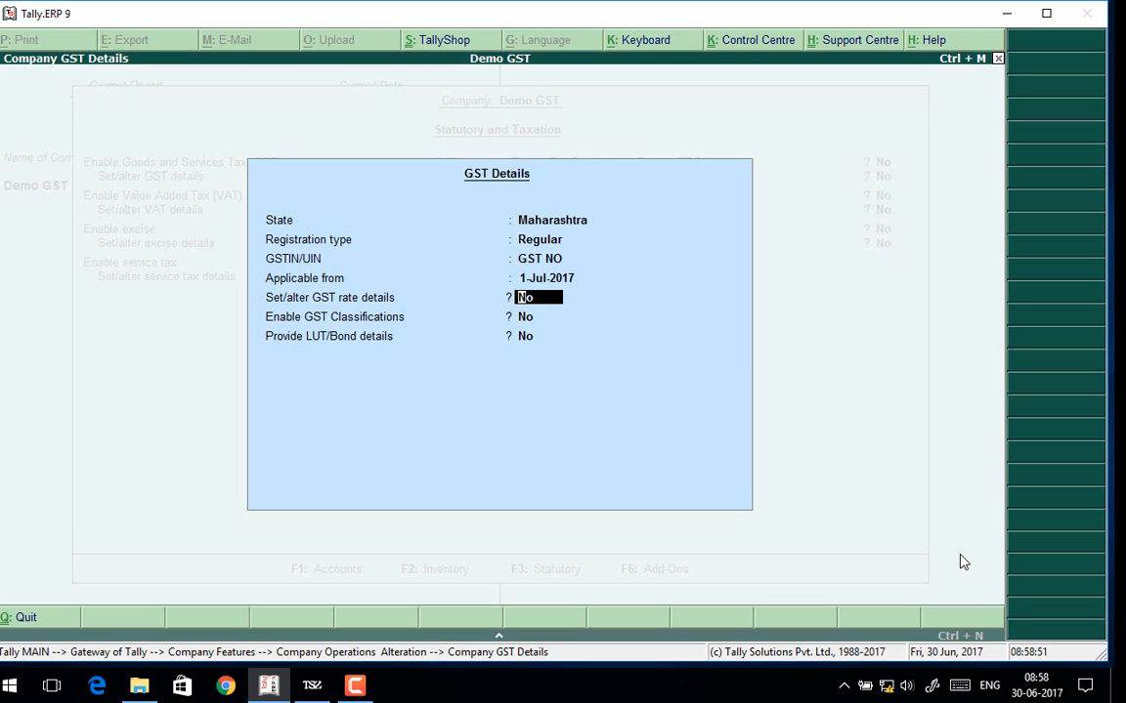
{"action": "type", "text": "y"}
{"action": "key", "text": "Return"}
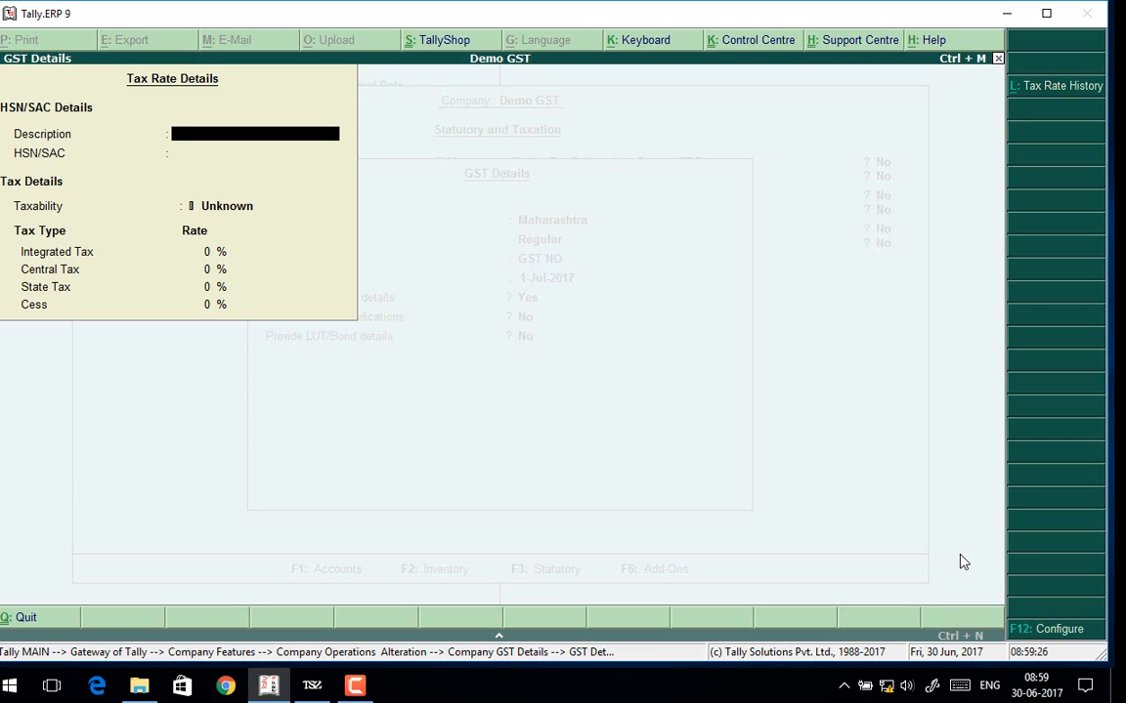
{"action": "key", "text": "Escape"}
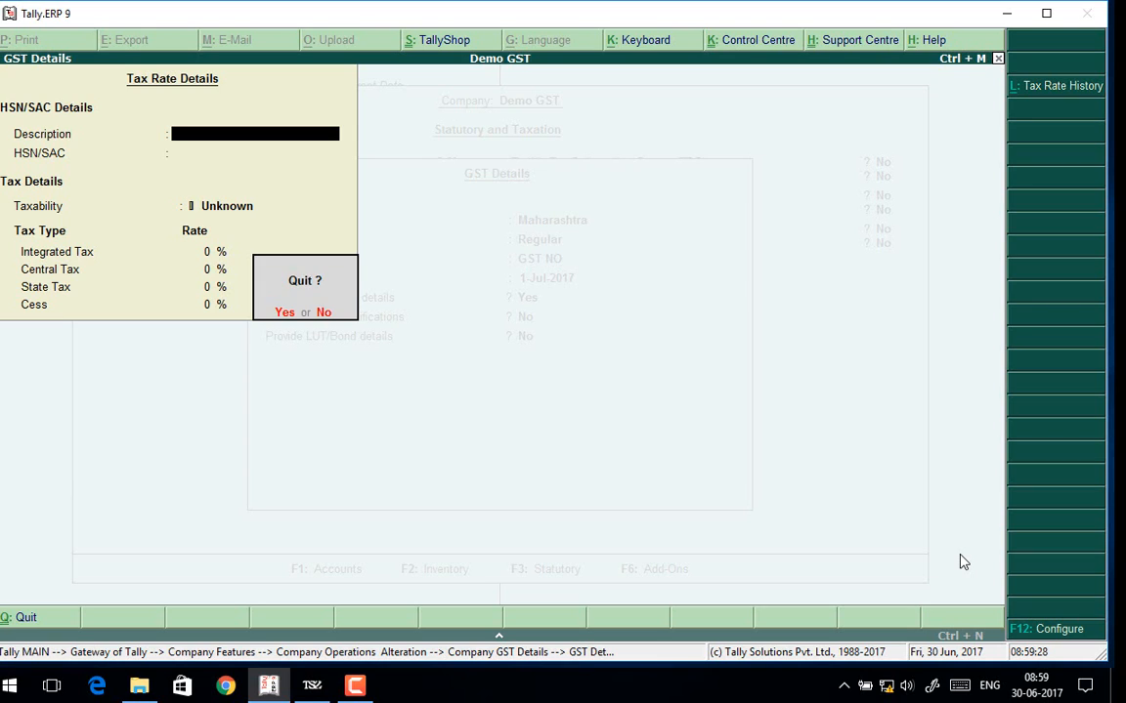
{"action": "key", "text": "y"}
{"action": "key", "text": "n"}
{"action": "key", "text": "Return"}
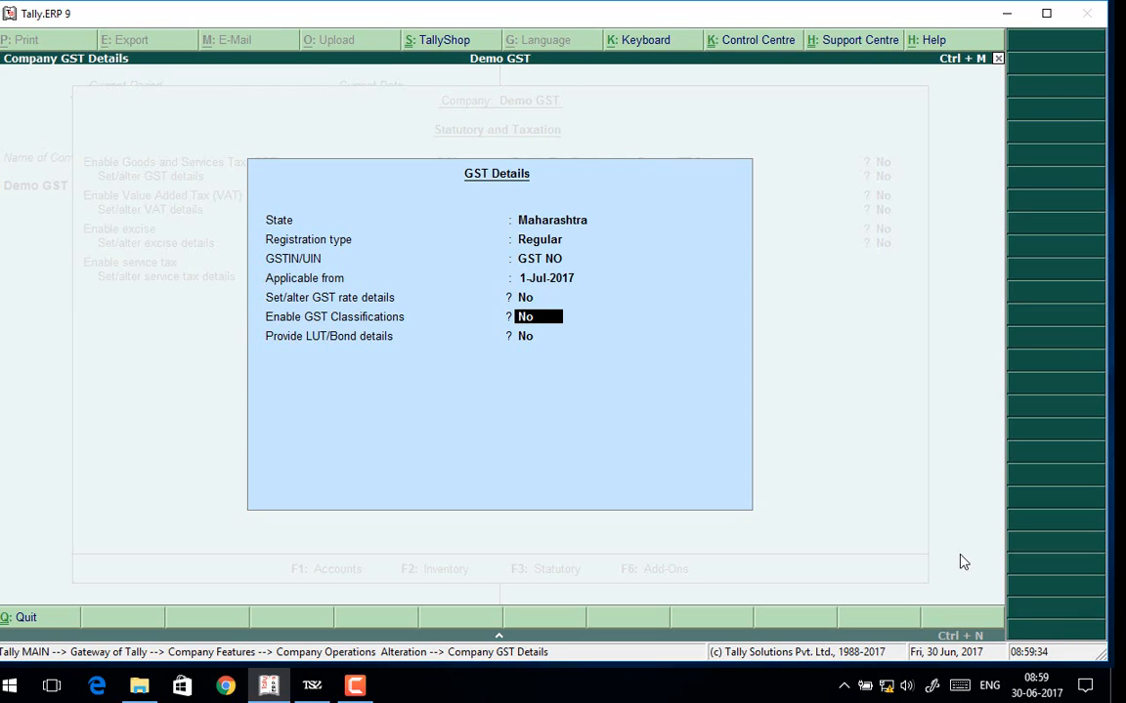
Enable GST Classifications, leave LUT/Bond details off, and accept the company's GST details.
{"action": "type", "text": "y"}
{"action": "key", "text": "Return"}
{"action": "key", "text": "Return"}
{"action": "key", "text": "Return"}
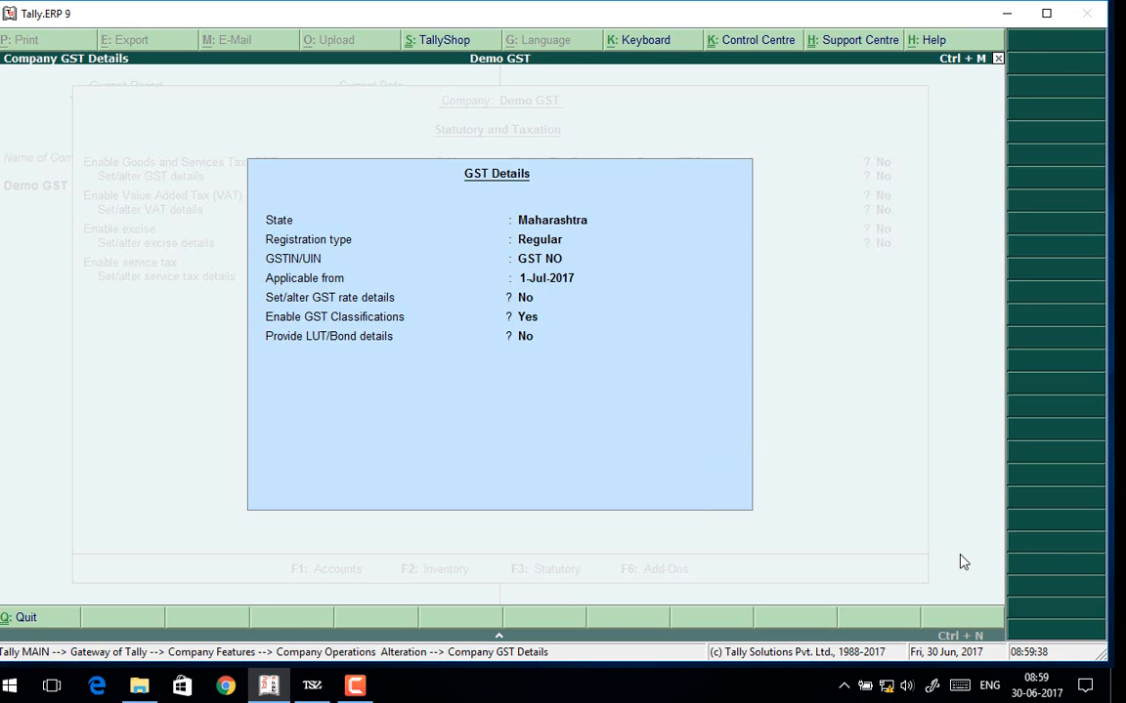
Keep the other taxes disabled, enter the placeholders PAN NO and CIN NO as tax information, and accept the statutory settings.
{"action": "key", "text": "Return"}
{"action": "key", "text": "Return"}
{"action": "key", "text": "Return"}
{"action": "key", "text": "Return"}
{"action": "key", "text": "Return"}
{"action": "key", "text": "Return"}
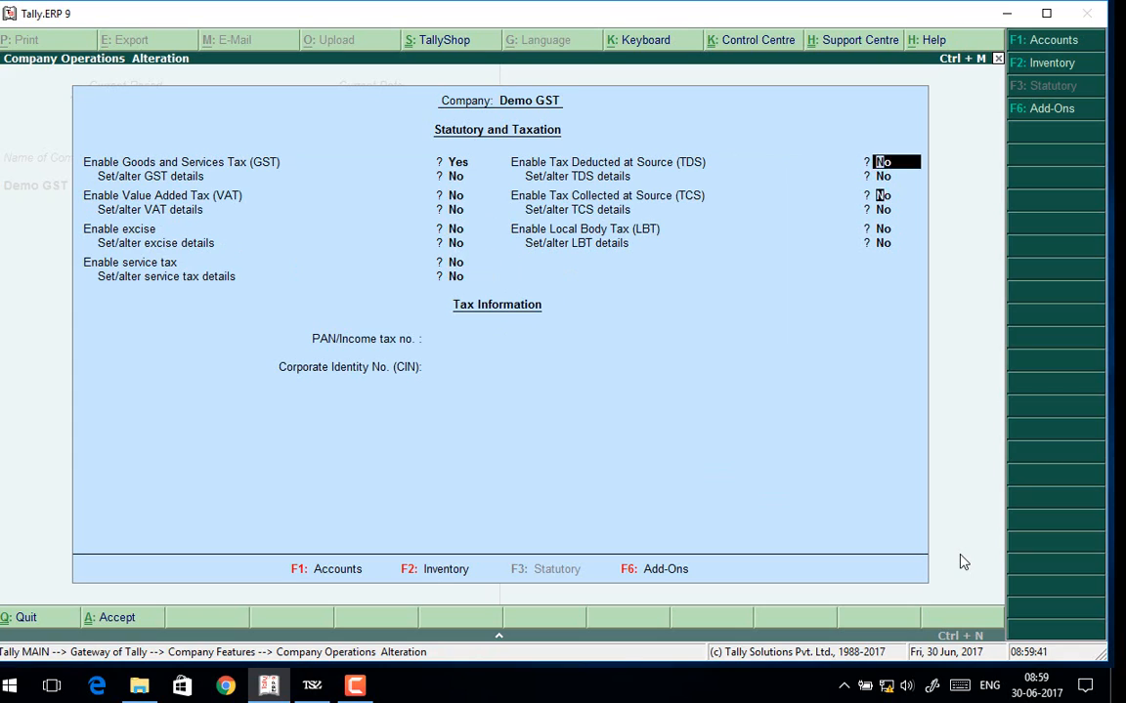
{"action": "type", "text": "PA"}
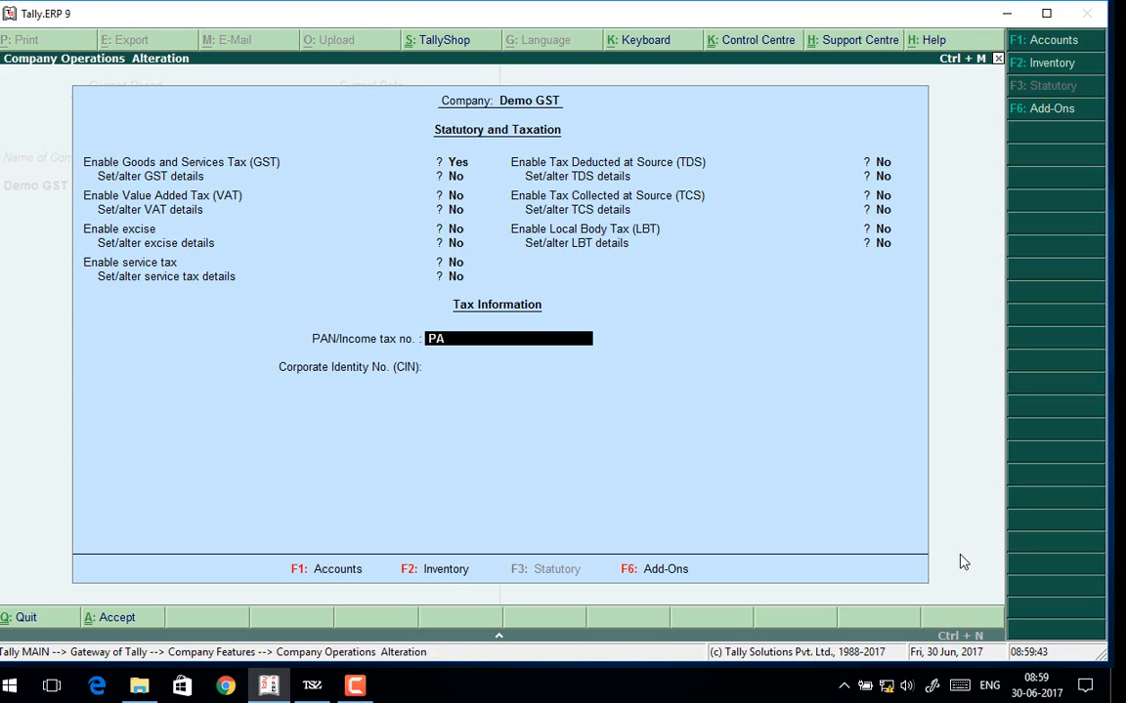
{"action": "type", "text": "N NO"}
{"action": "key", "text": "Return"}
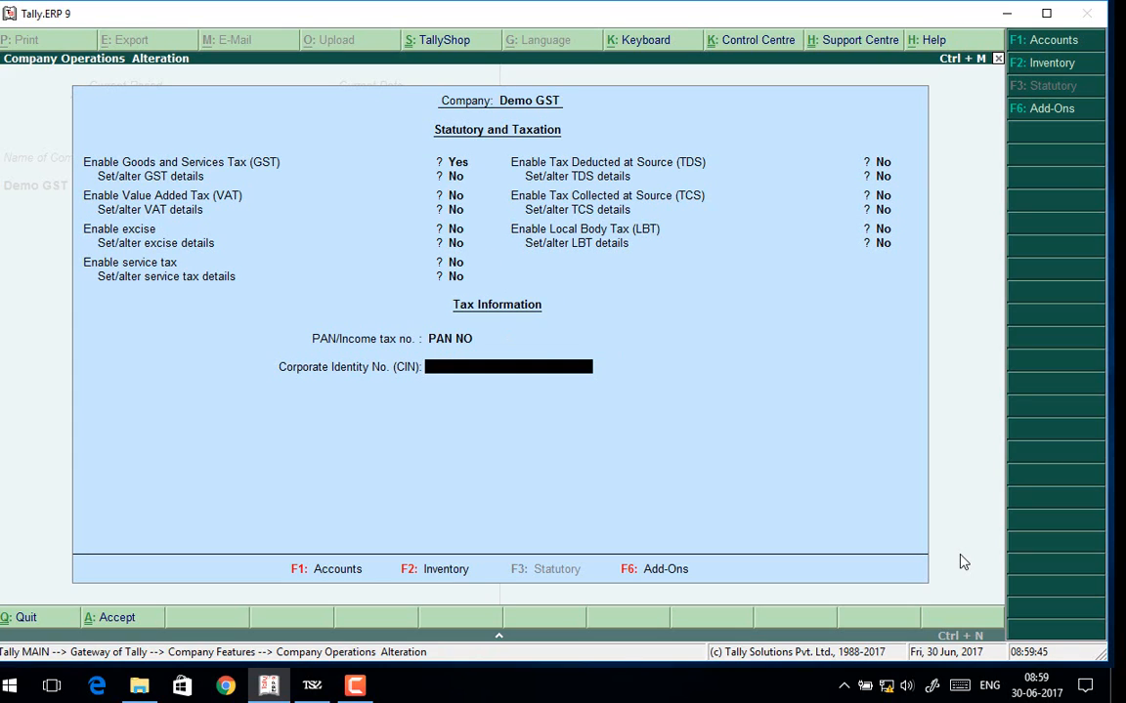
{"action": "type", "text": "CIN NO"}
{"action": "key", "text": "Return"}
{"action": "key", "text": "n"}
{"action": "key", "text": "Return"}
{"action": "key", "text": "Return"}
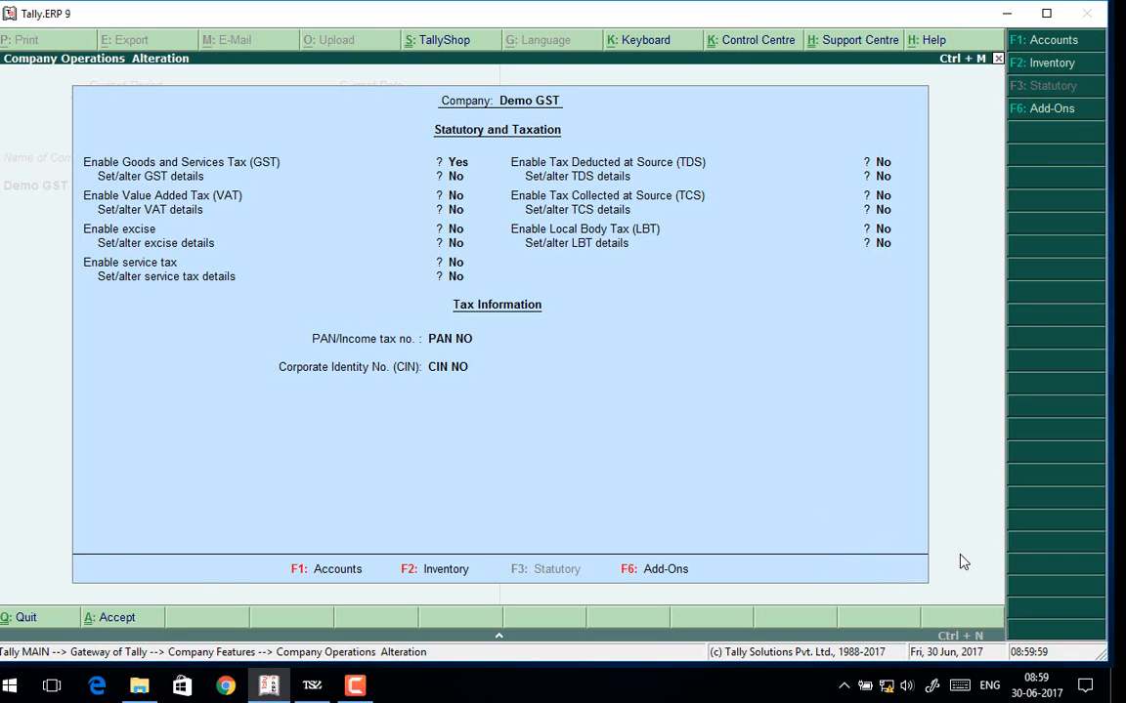
{"action": "key", "text": "Escape"}
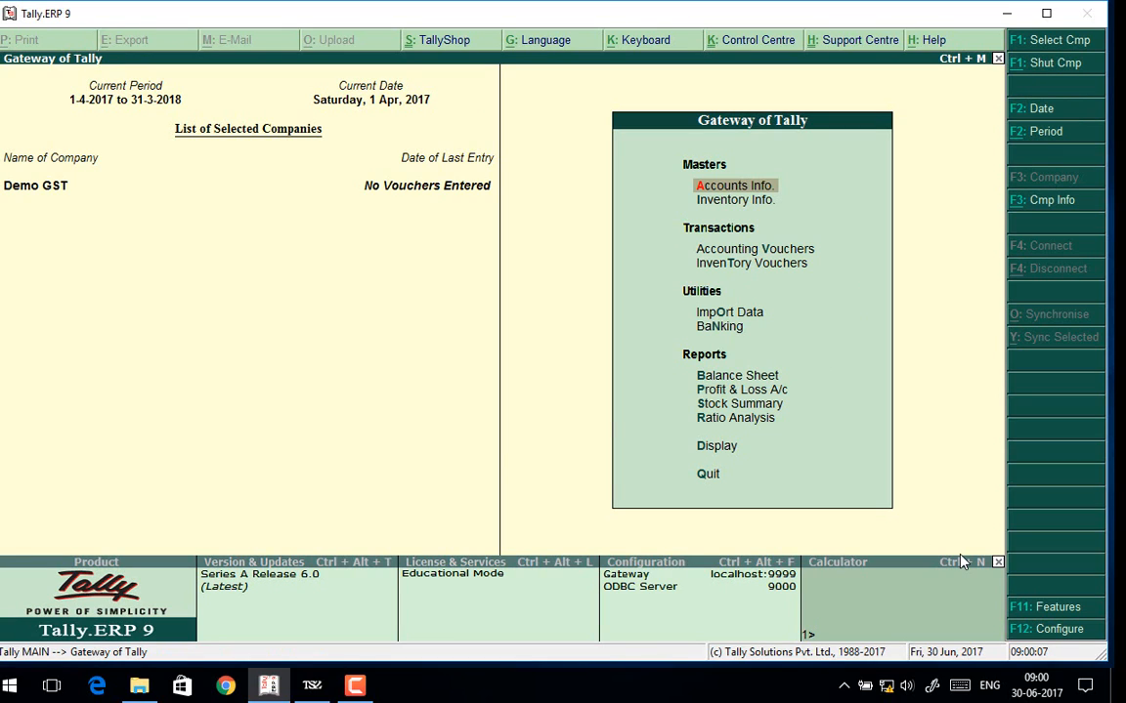
Start a new single ledger in the accounts masters and name it IGST.
{"action": "key", "text": "Return"}
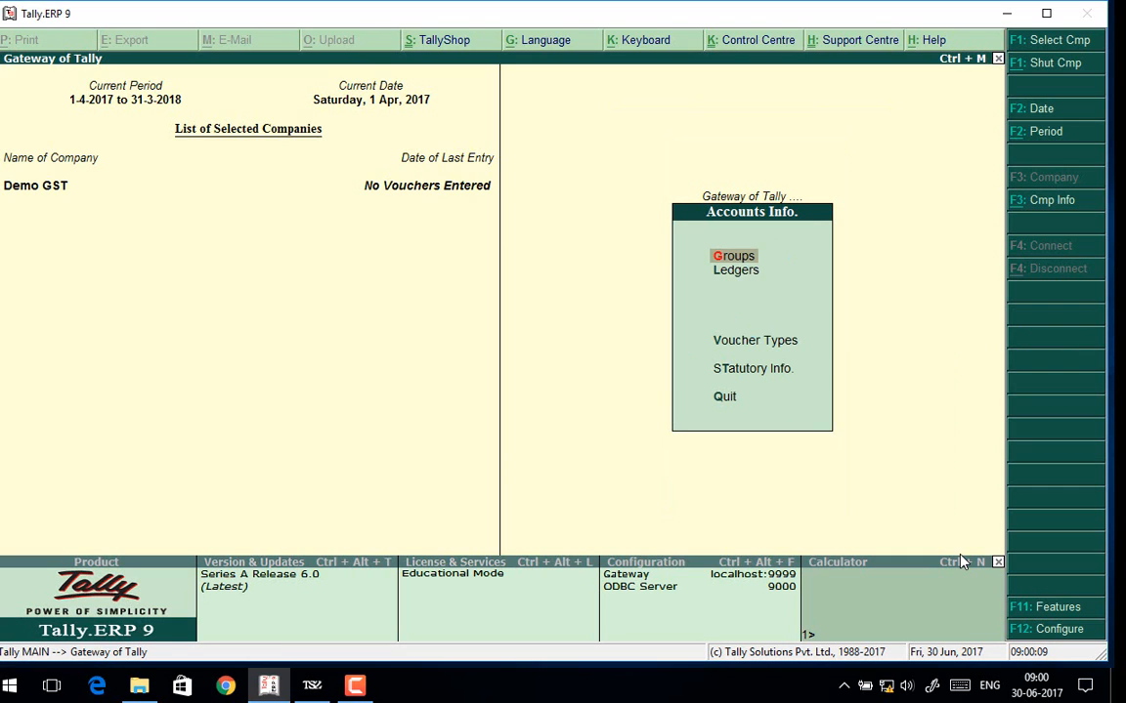
{"action": "key", "text": "Down"}
{"action": "key", "text": "Return"}
{"action": "key", "text": "Return"}
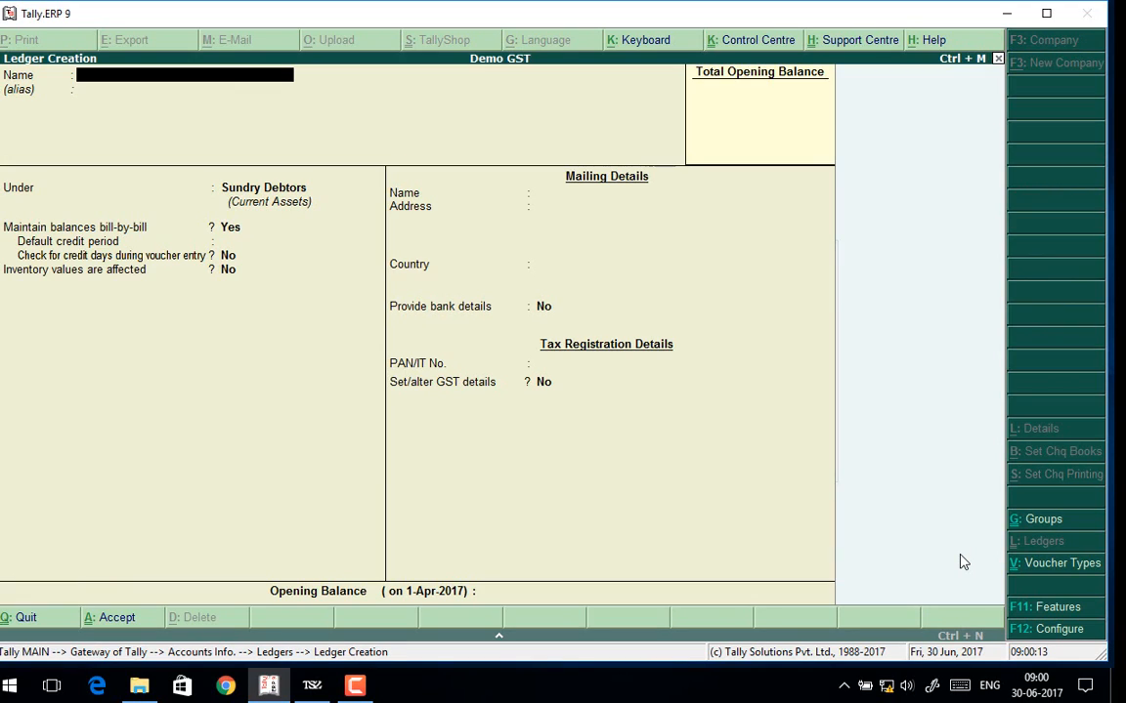
{"action": "type", "text": "Igst"}
{"action": "key", "text": "BackSpace"}
{"action": "key", "text": "BackSpace"}
{"action": "key", "text": "BackSpace"}
{"action": "key", "text": "BackSpace"}
{"action": "type", "text": "IGST"}
{"action": "key", "text": "Return"}
Place the IGST ledger under Duties & Taxes and set its type of duty/tax to GST.
{"action": "key", "text": "Return"}
{"action": "type", "text": "D"}
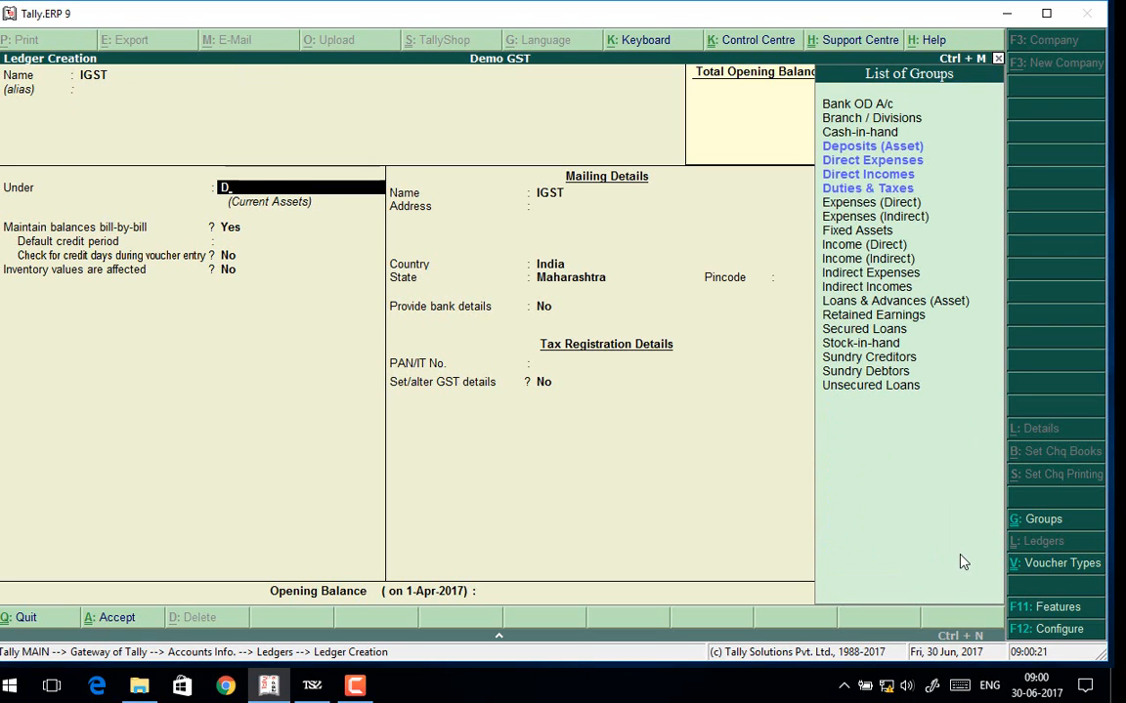
{"action": "type", "text": "u"}
{"action": "key", "text": "Return"}
{"action": "key", "text": "Up"}
{"action": "key", "text": "Return"}
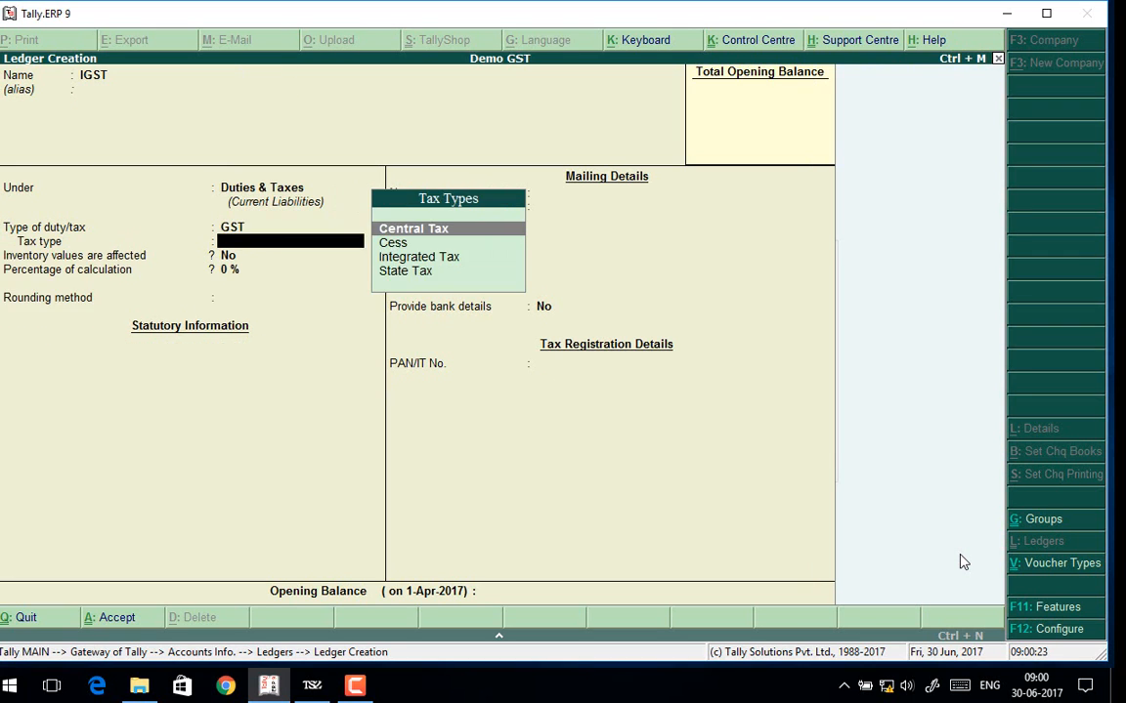
Set the IGST ledger's tax type to Integrated Tax and save it with 0 % calculation and Not Applicable rounding.
{"action": "key", "text": "Down"}
{"action": "key", "text": "Down"}
{"action": "key", "text": "Down"}
{"action": "key", "text": "Up"}
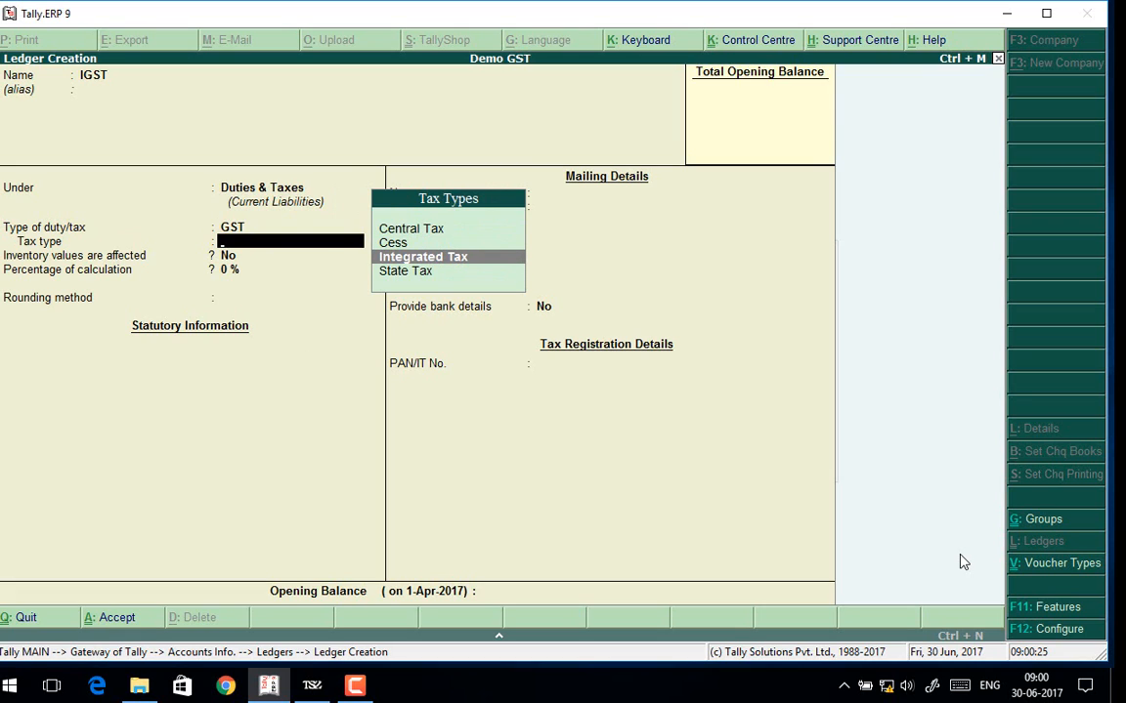
{"action": "key", "text": "Return"}
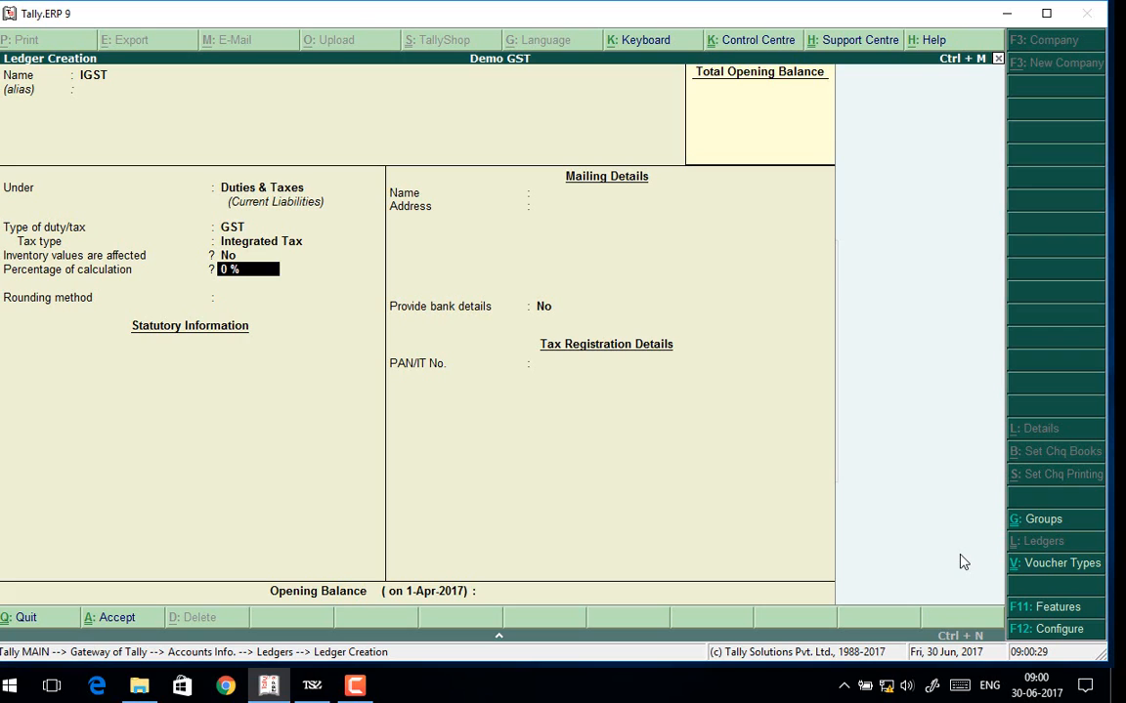
{"action": "key", "text": "Return"}
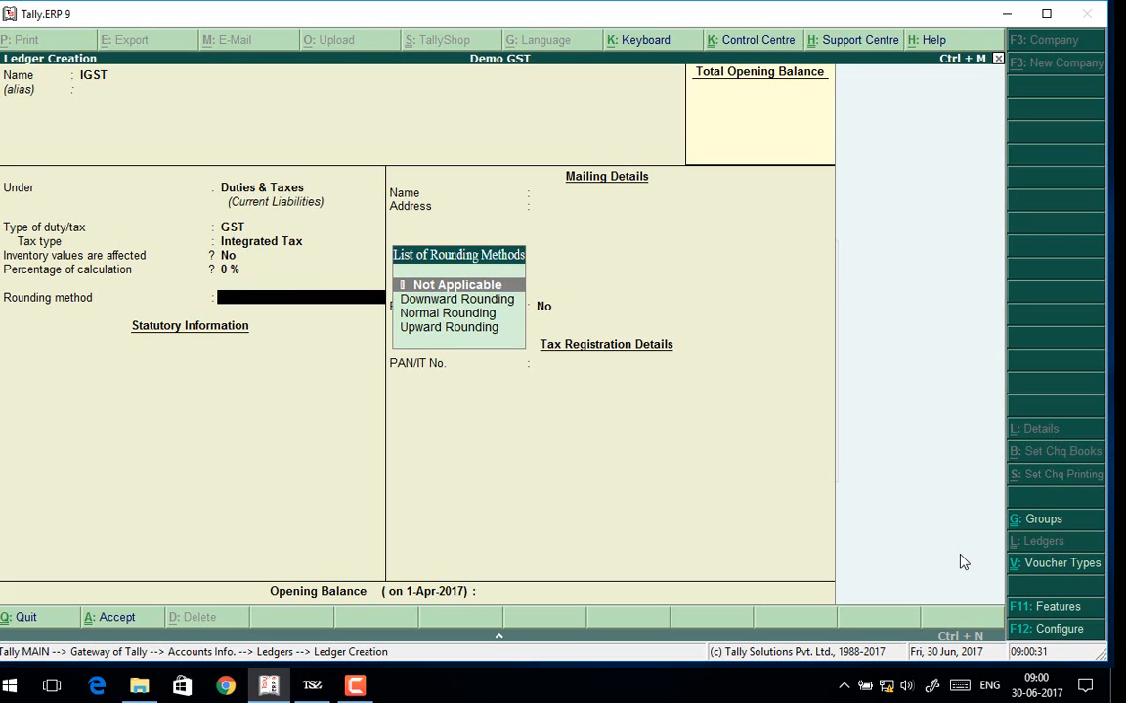
{"action": "key", "text": "Return"}
{"action": "key", "text": "Return"}
{"action": "key", "text": "Return"}
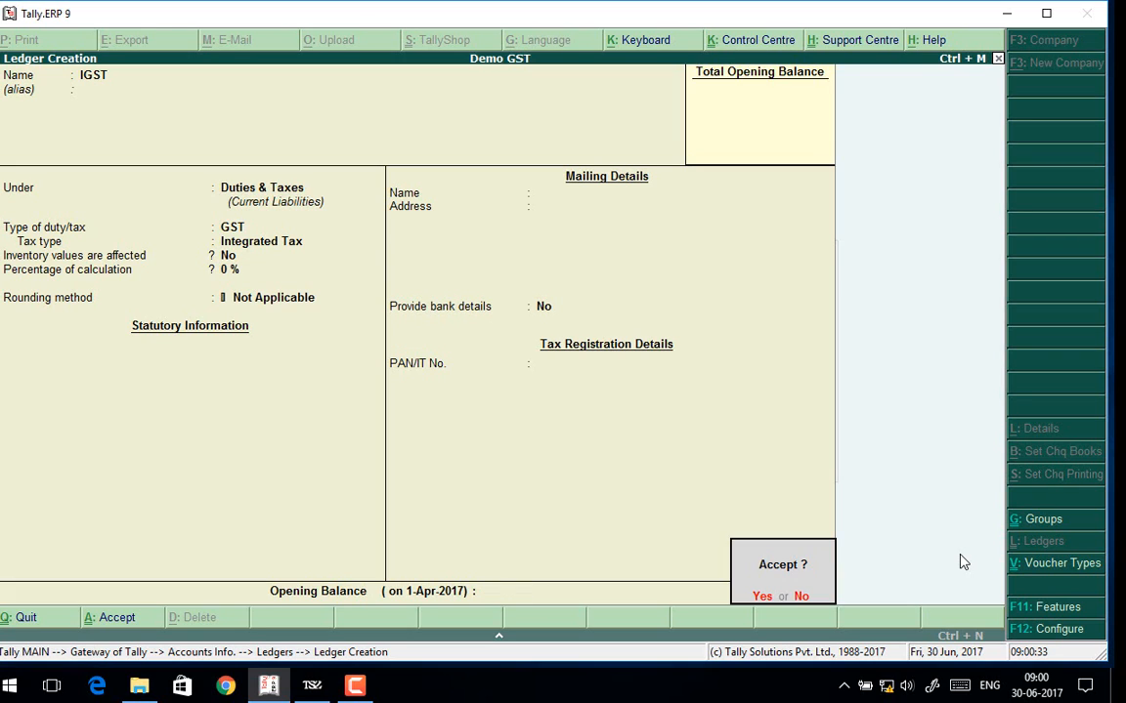
{"action": "key", "text": "Return"}
Start a ledger named CGST under Duties & Taxes and set its type of duty/tax to GST.
{"action": "type", "text": "CGST"}
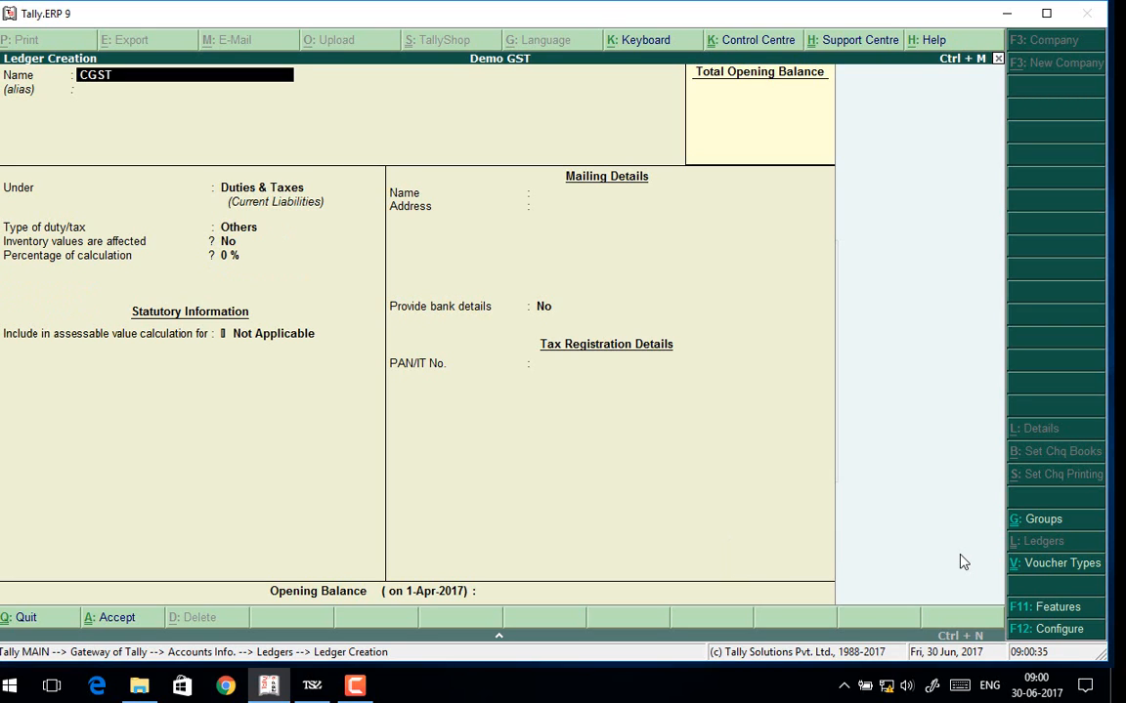
{"action": "key", "text": "Return"}
{"action": "key", "text": "Return"}
{"action": "key", "text": "Return"}
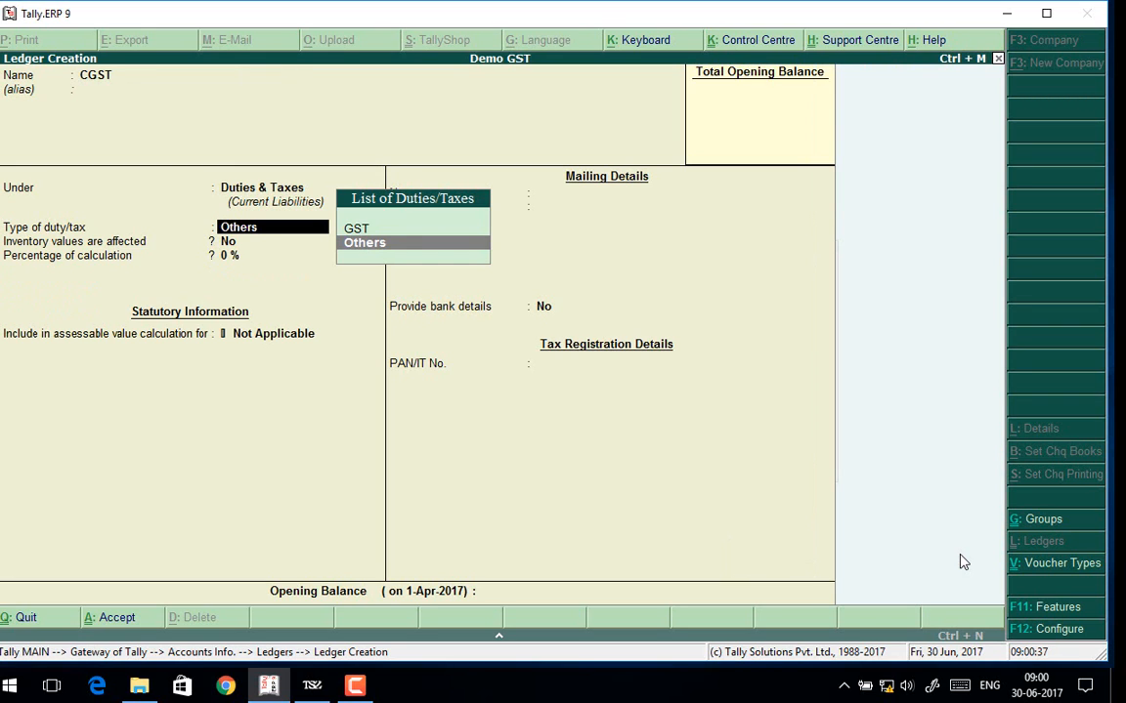
{"action": "key", "text": "Up"}
{"action": "key", "text": "Return"}
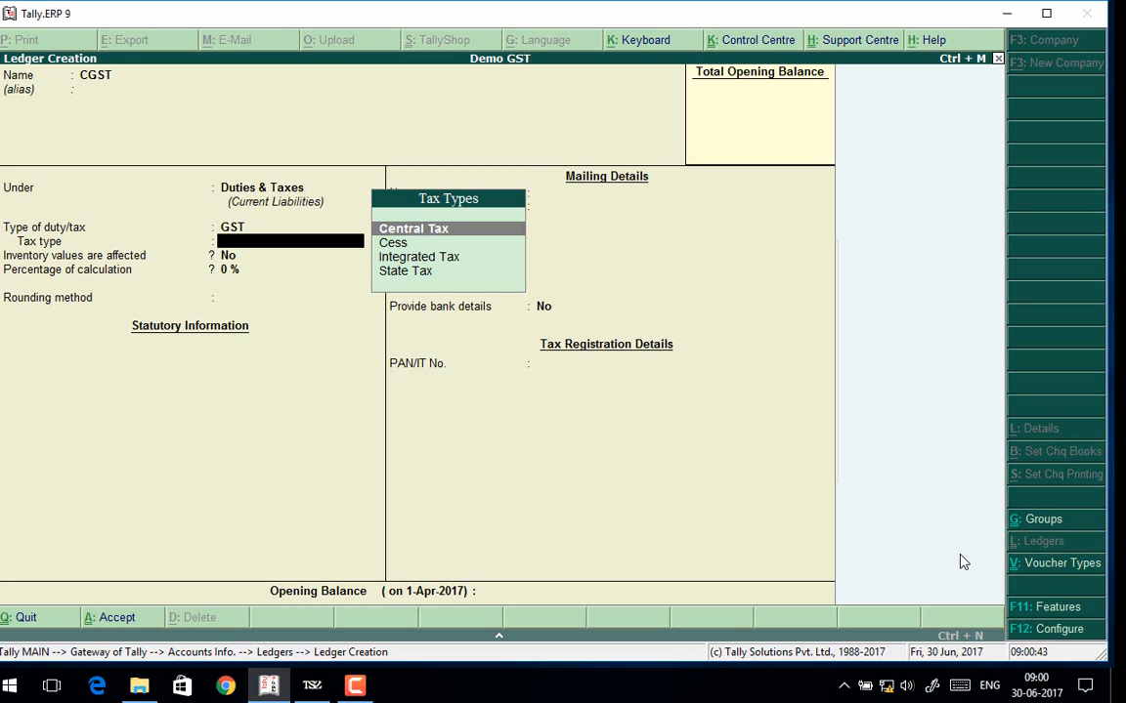
Set the CGST ledger's tax type to Central Tax and save it with 0 % calculation and Not Applicable rounding.
{"action": "key", "text": "Return"}
{"action": "key", "text": "Return"}
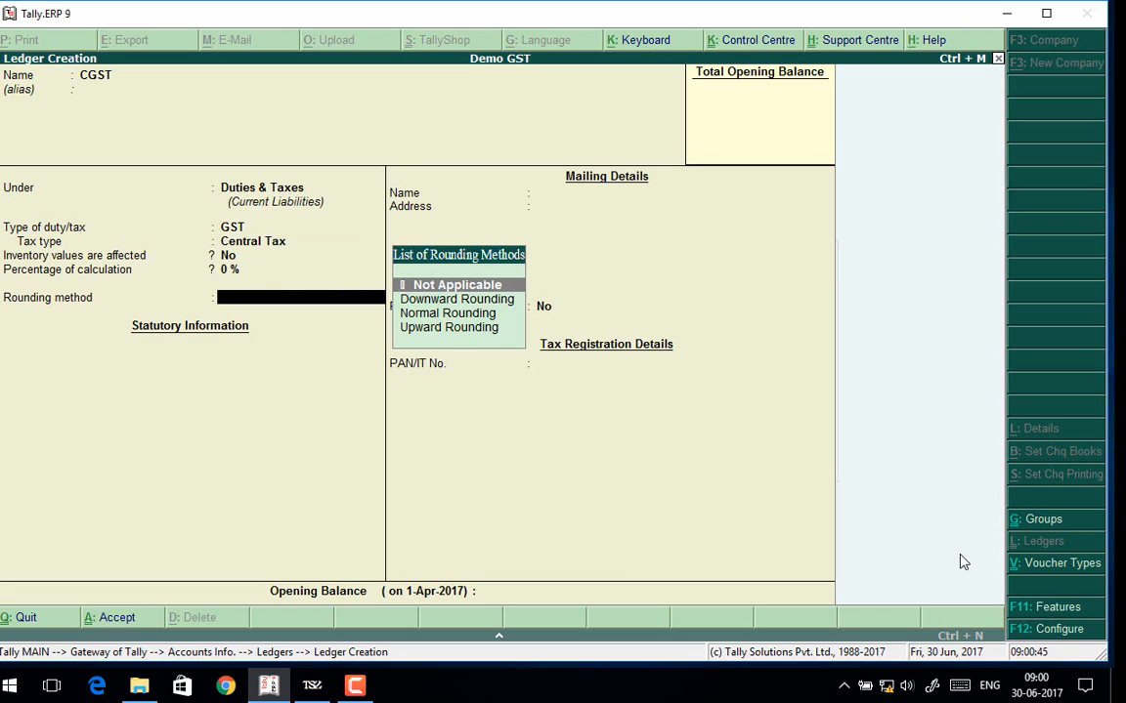
{"action": "key", "text": "Return"}
{"action": "key", "text": "Return"}
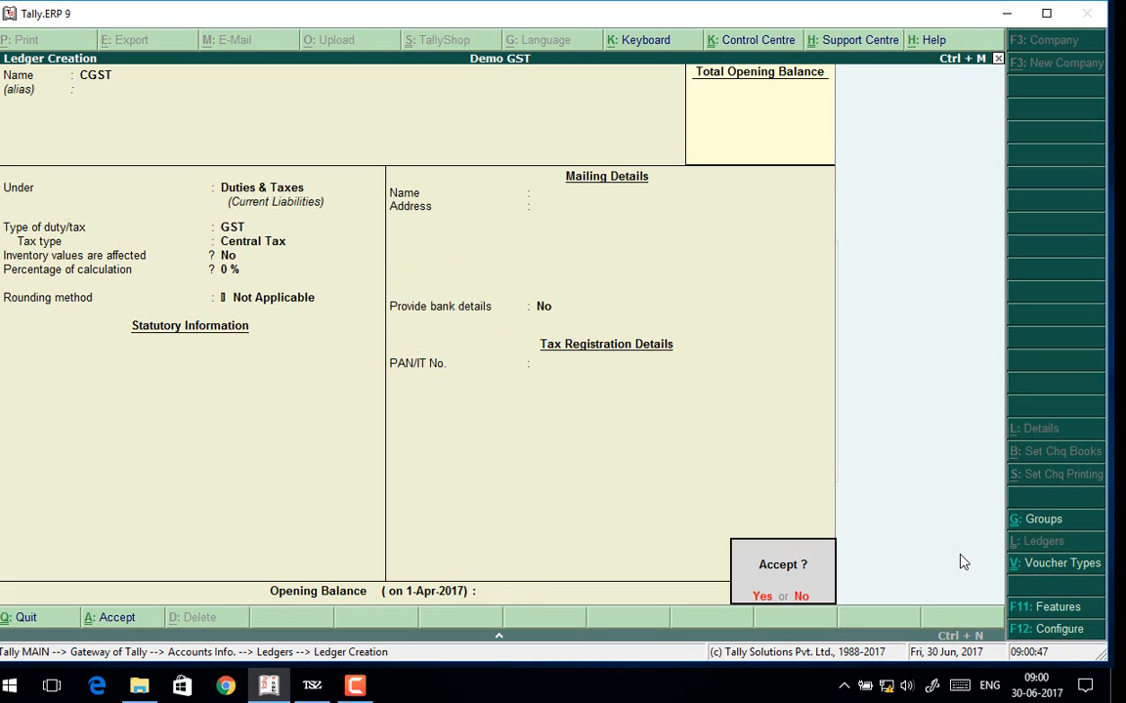
{"action": "key", "text": "Return"}
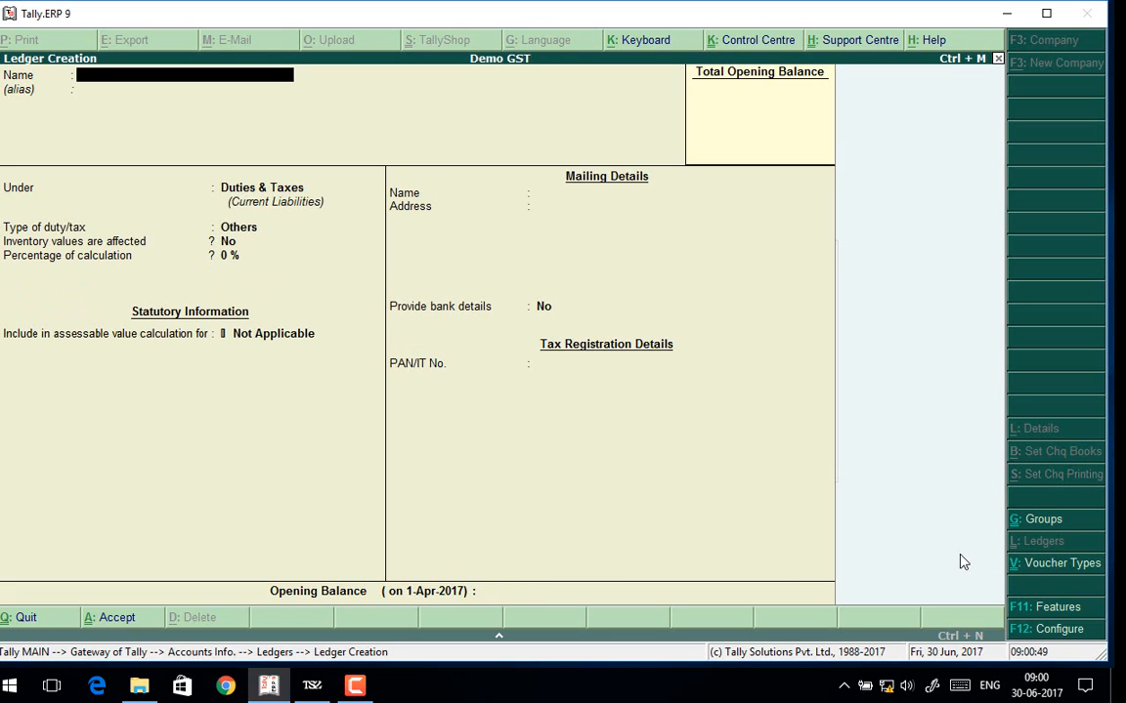
Start a ledger named SGST under Duties & Taxes and set its type of duty/tax to GST.
{"action": "type", "text": "SGST"}
{"action": "key", "text": "Return"}
{"action": "key", "text": "Return"}
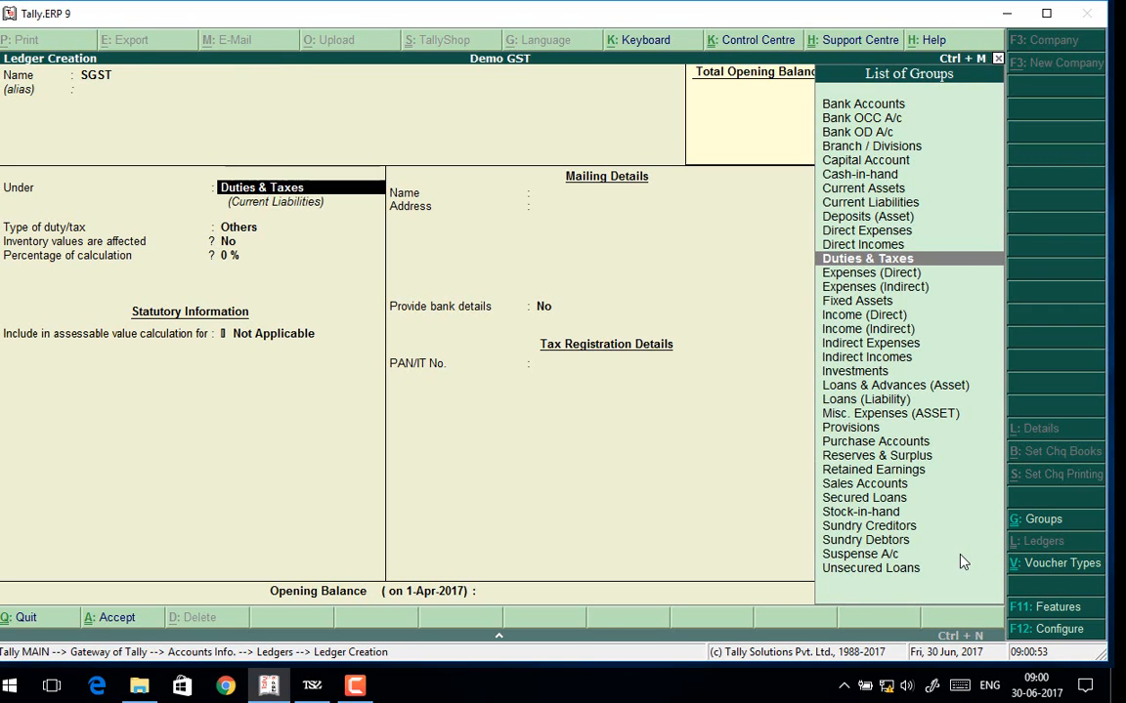
{"action": "key", "text": "Return"}
{"action": "key", "text": "Up"}
{"action": "key", "text": "Return"}
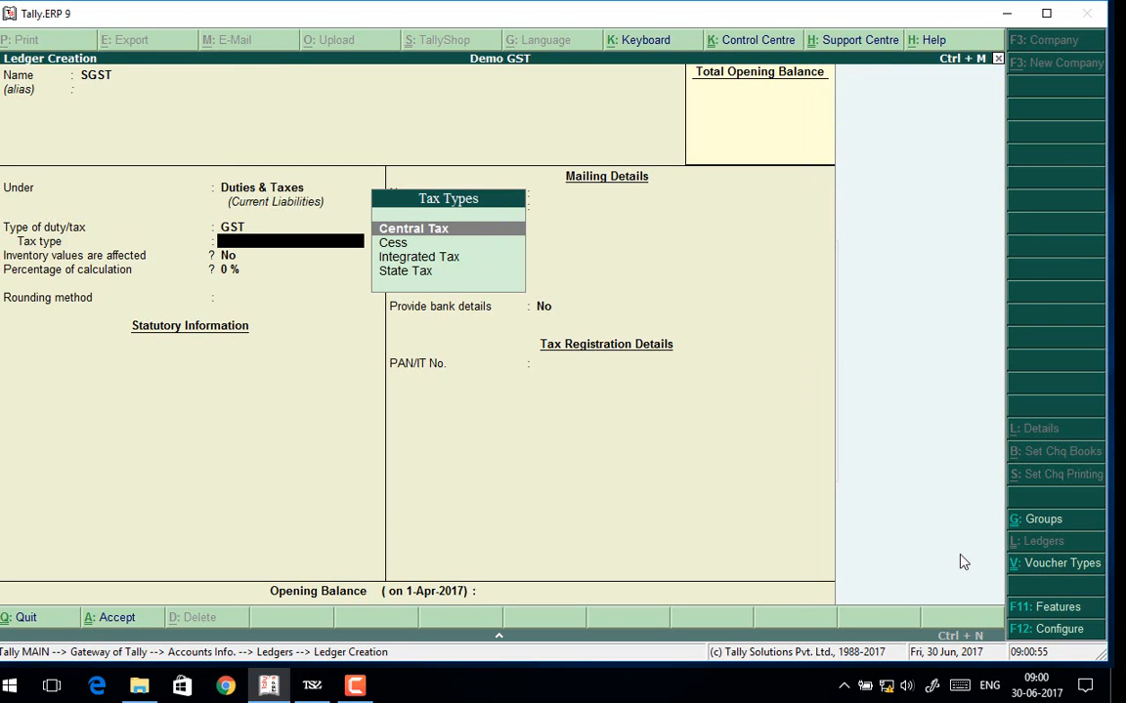
Set the SGST ledger's tax type to State Tax and save it with 0 % calculation and Not Applicable rounding.
{"action": "key", "text": "Down"}
{"action": "key", "text": "Down"}
{"action": "key", "text": "Down"}
{"action": "key", "text": "Return"}
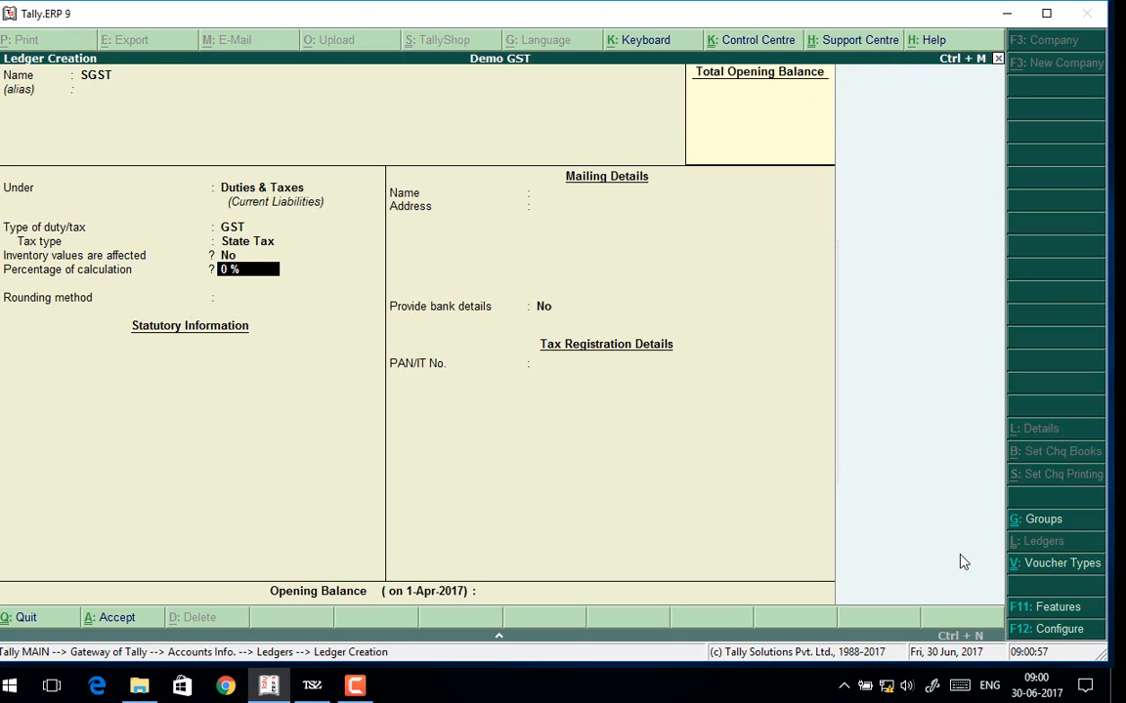
{"action": "key", "text": "Return"}
{"action": "key", "text": "Return"}
{"action": "key", "text": "Return"}
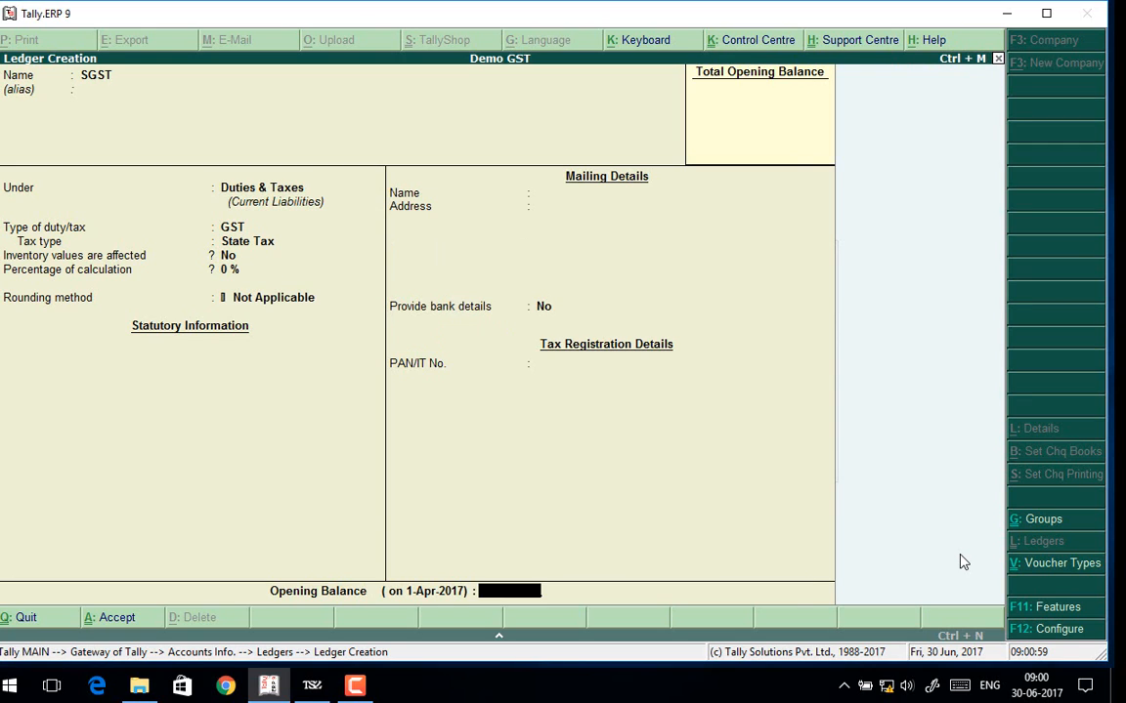
{"action": "key", "text": "Return"}
{"action": "key", "text": "Return"}
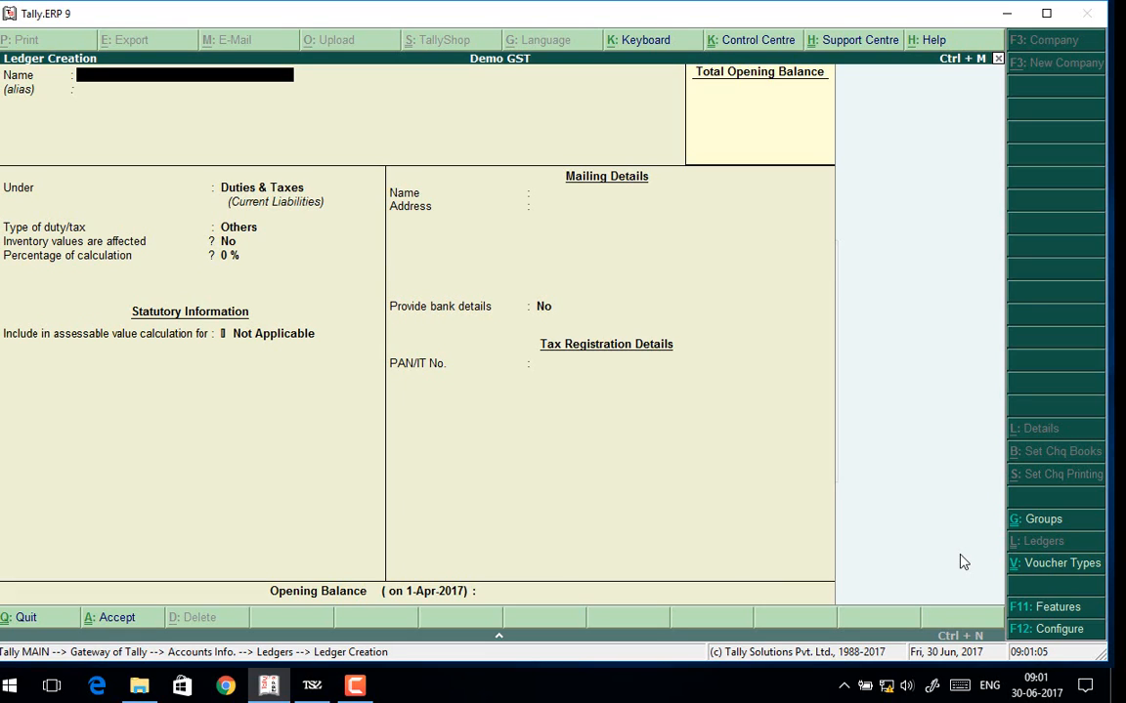
Start a ledger named Purchase GST and place it under Purchase Accounts.
{"action": "type", "text": "Purchase ST"}
{"action": "key", "text": "Return"}
{"action": "key", "text": "Return"}
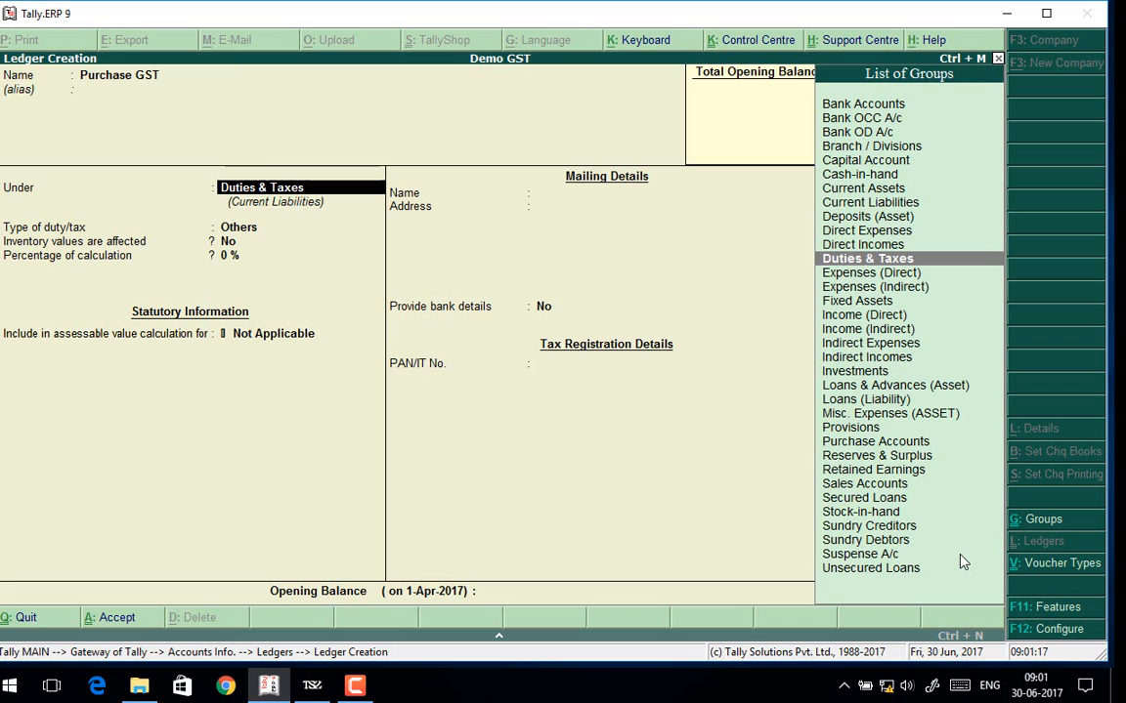
{"action": "type", "text": "PU"}
{"action": "key", "text": "Return"}
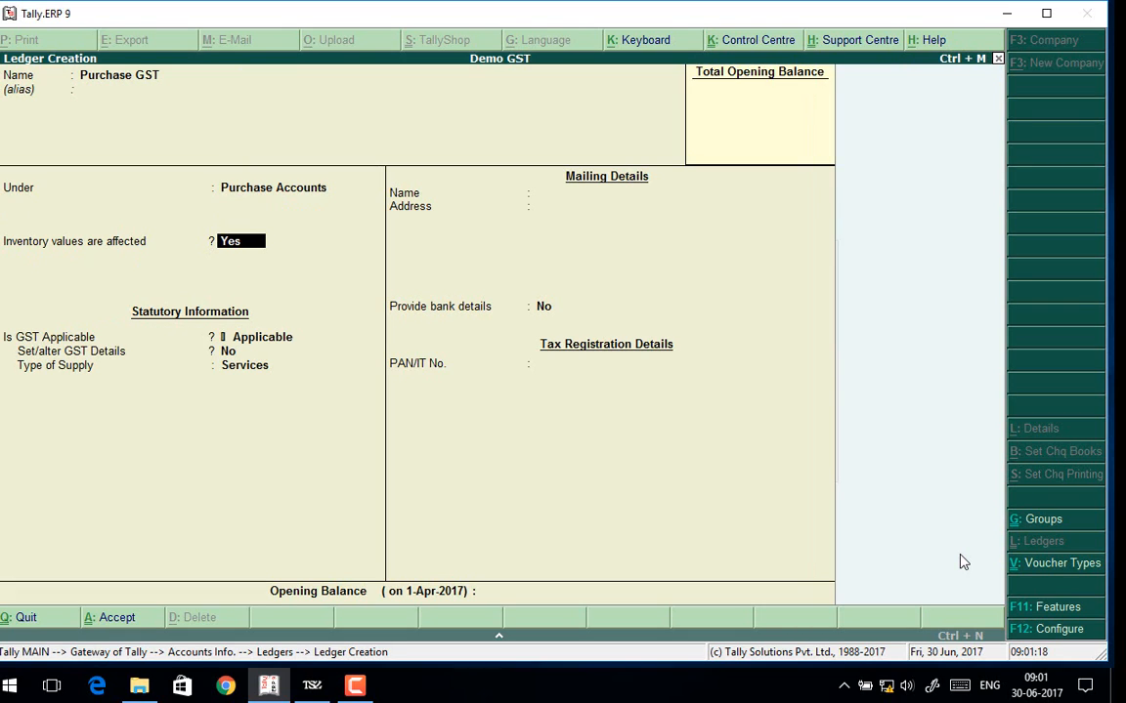
Keep GST Applicable and inventory values affected for Purchase GST, set its type of supply to Goods, and save the ledger.
{"action": "key", "text": "Return"}
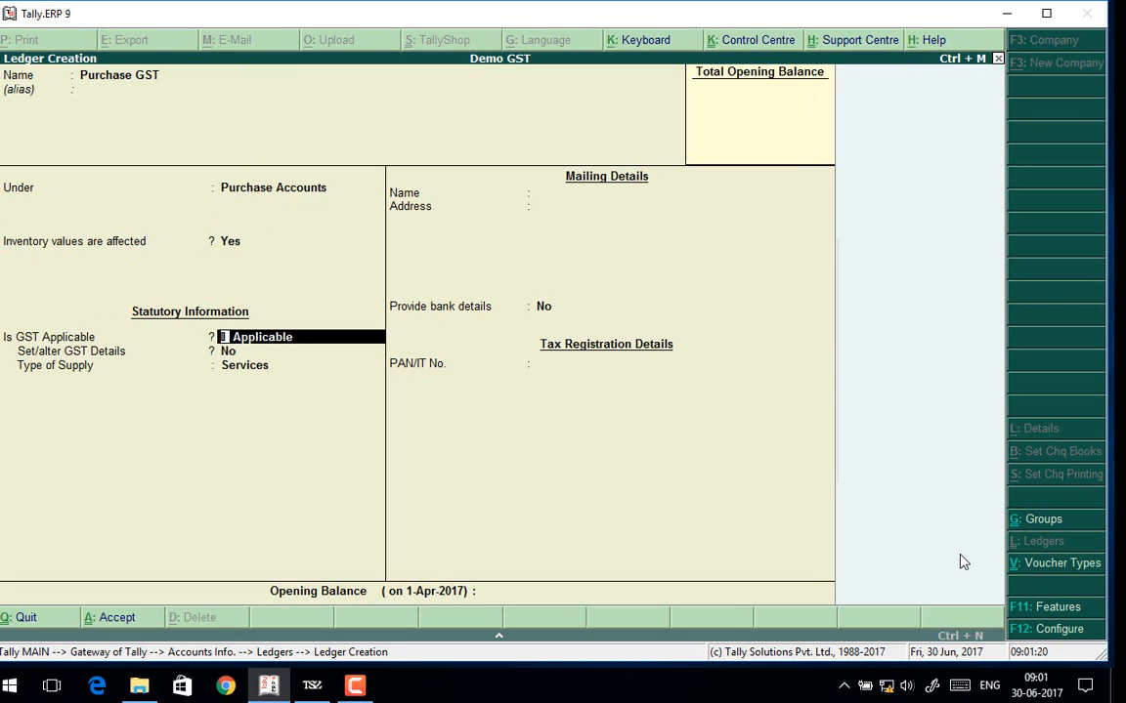
{"action": "key", "text": "Return"}
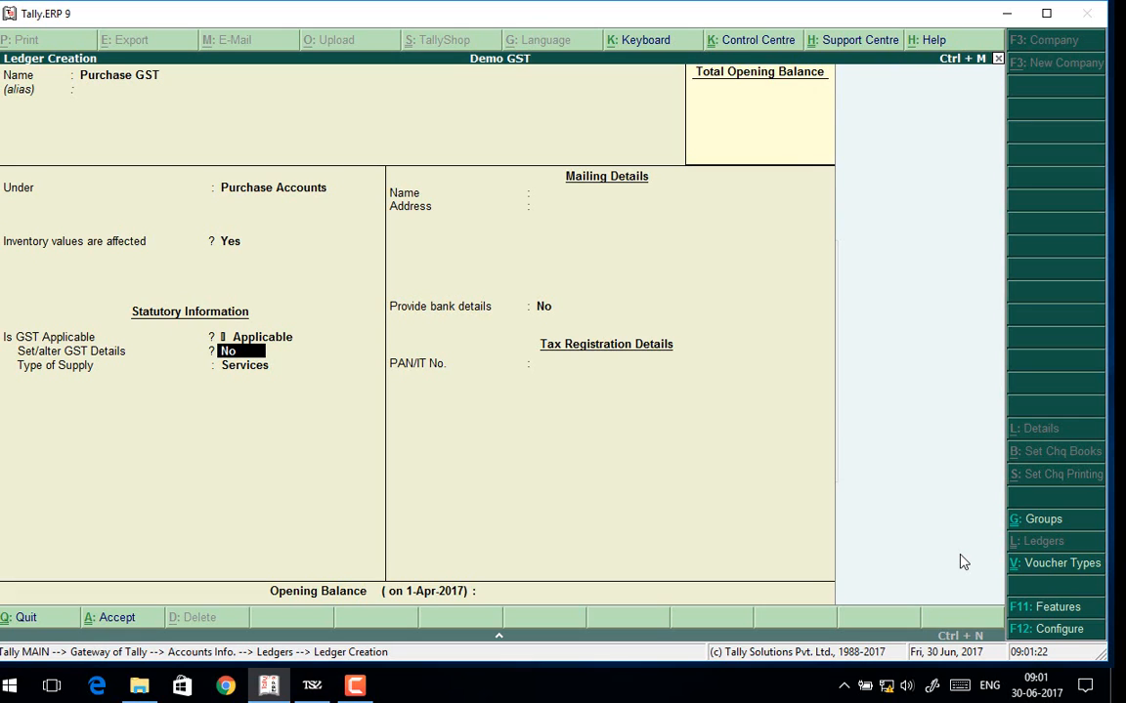
{"action": "key", "text": "Return"}
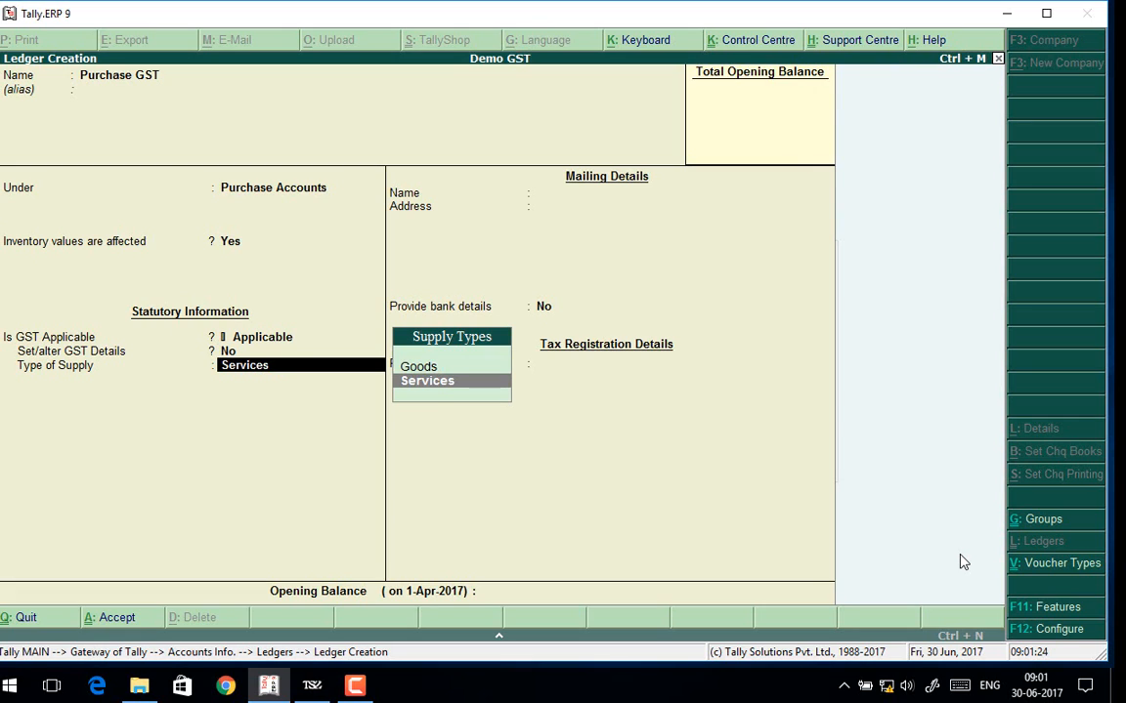
{"action": "key", "text": "Up"}
{"action": "key", "text": "Return"}
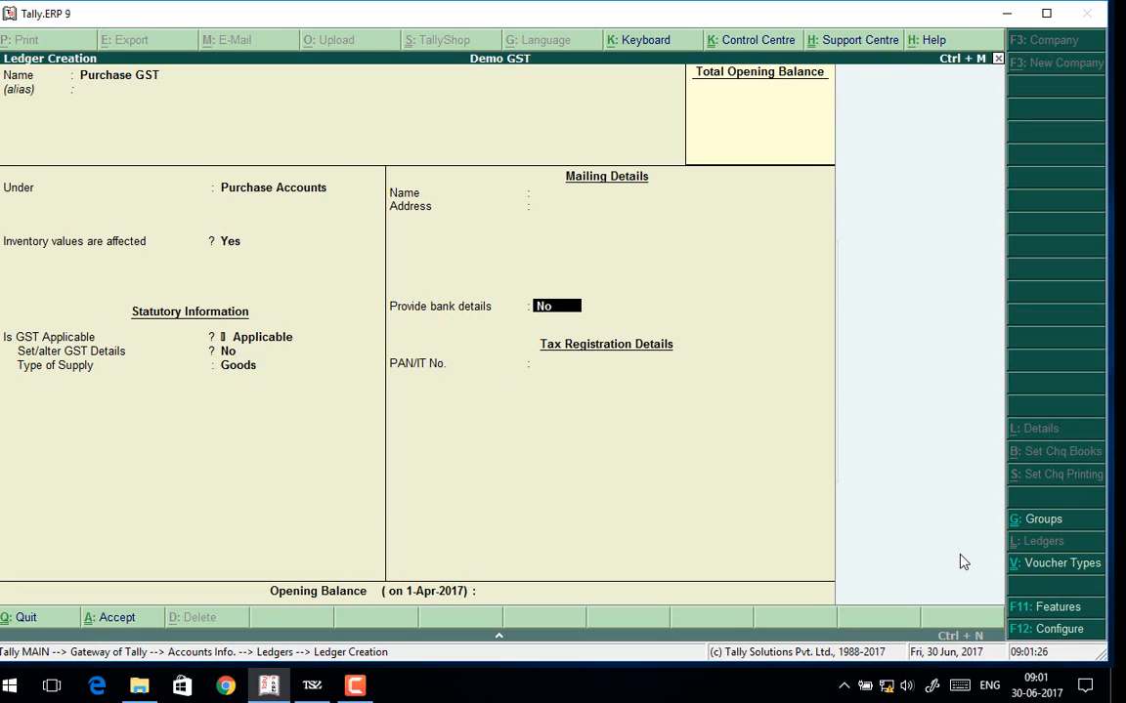
{"action": "key", "text": "Return"}
{"action": "key", "text": "Return"}
{"action": "key", "text": "Return"}
Start a ledger named SALES GST and place it under Sales Accounts.
{"action": "type", "text": "SA"}
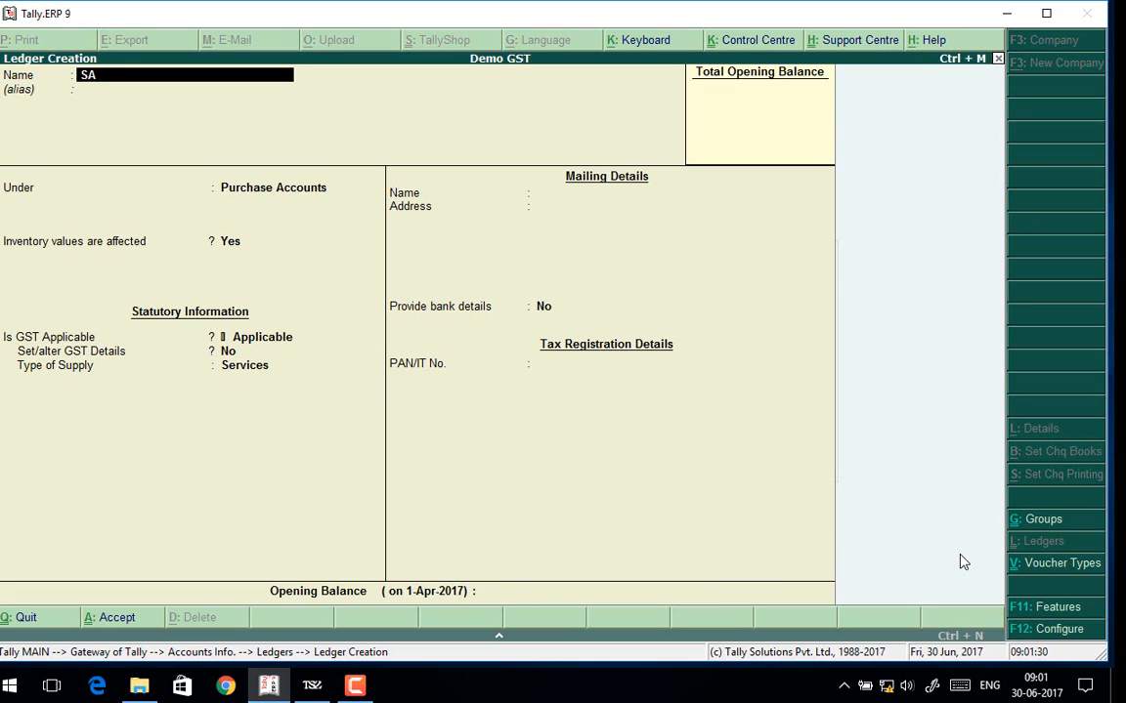
{"action": "type", "text": "LES GST"}
{"action": "key", "text": "Return"}
{"action": "type", "text": "SA"}
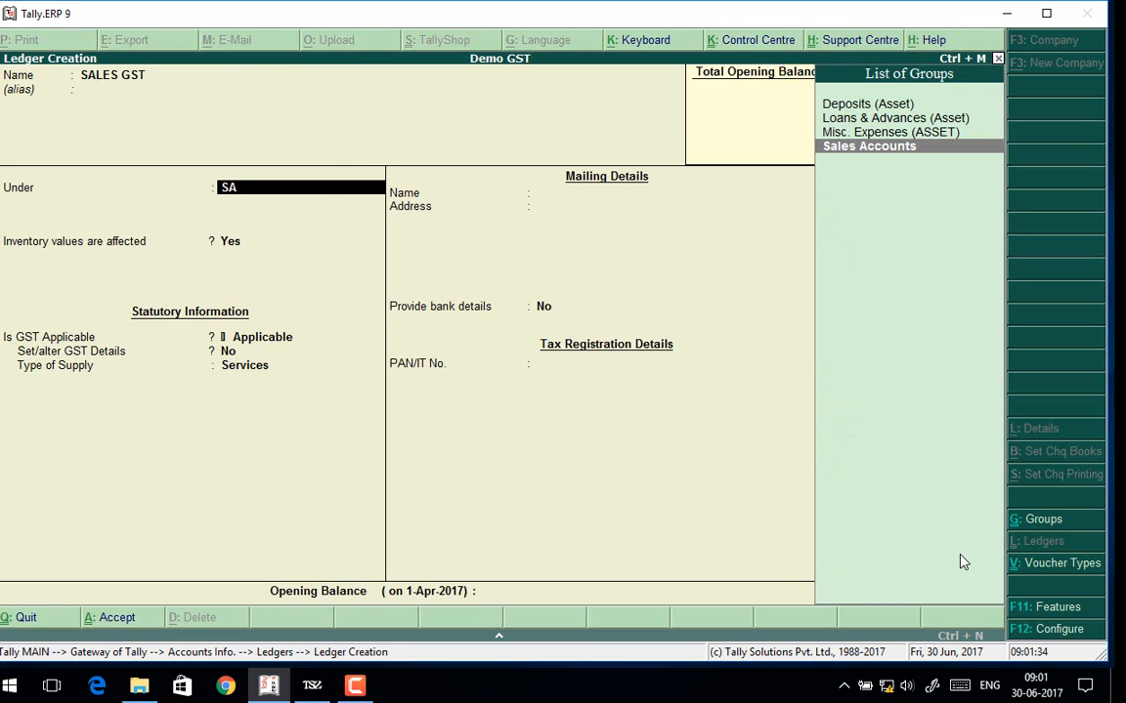
{"action": "key", "text": "Return"}
Keep GST Applicable and inventory values affected for SALES GST, set its type of supply to Goods, and save the ledger.
{"action": "key", "text": "Return"}
{"action": "key", "text": "Return"}
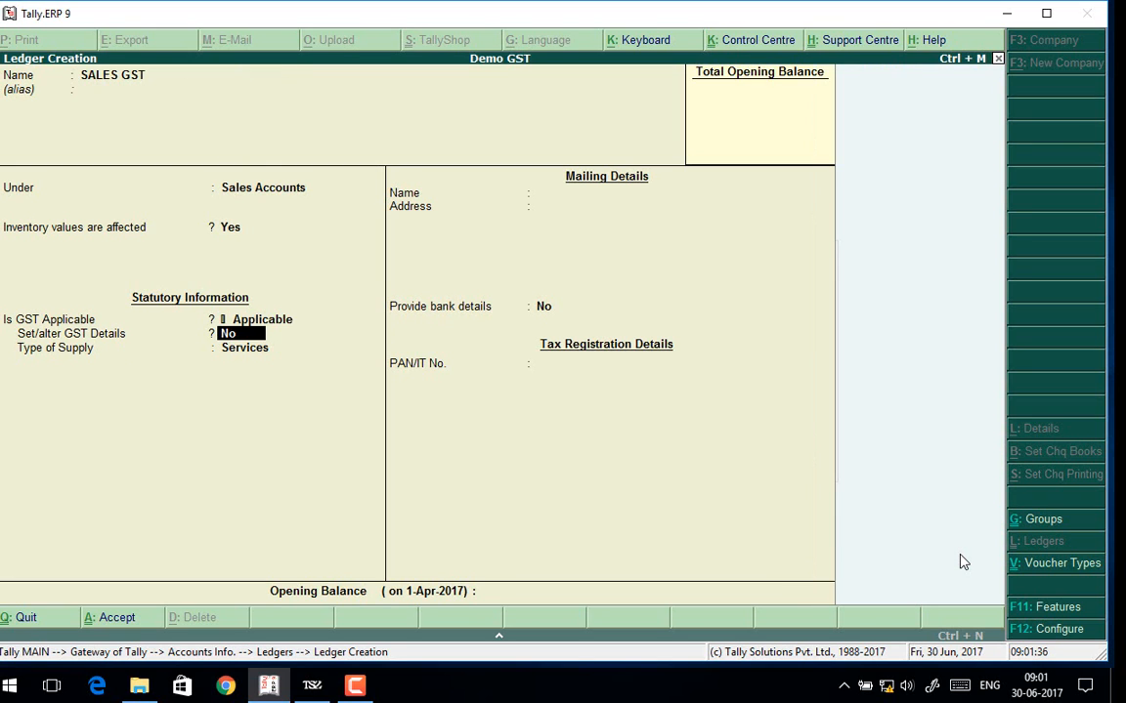
{"action": "key", "text": "BackSpace"}
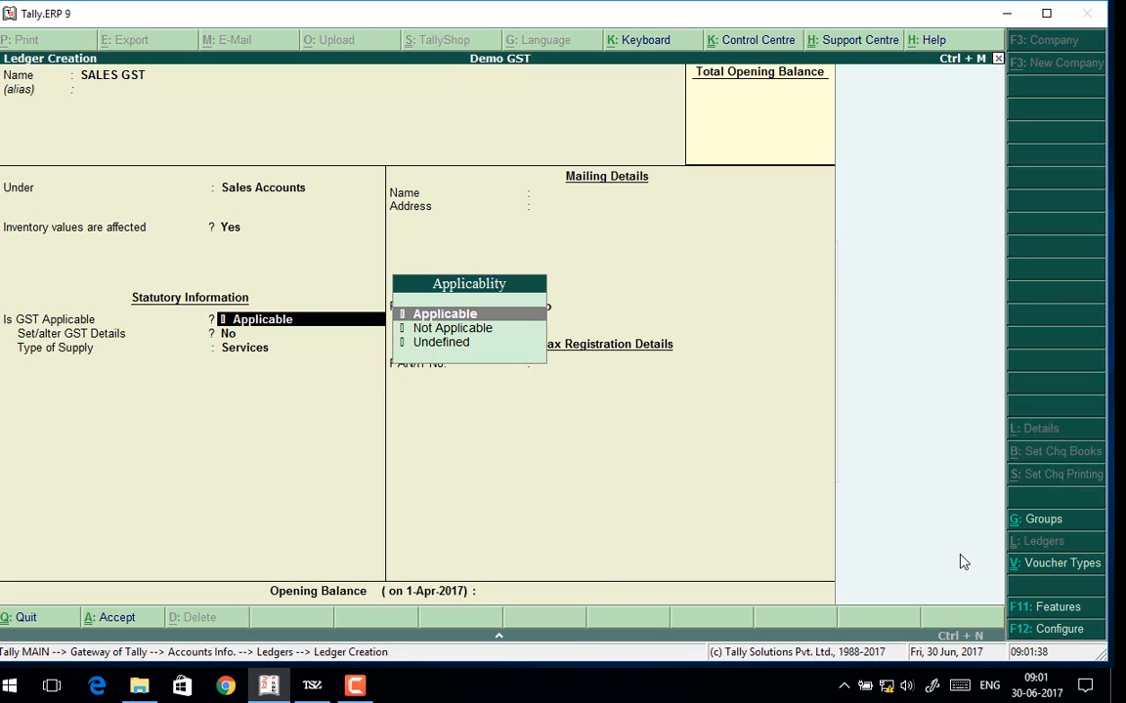
{"action": "key", "text": "Return"}
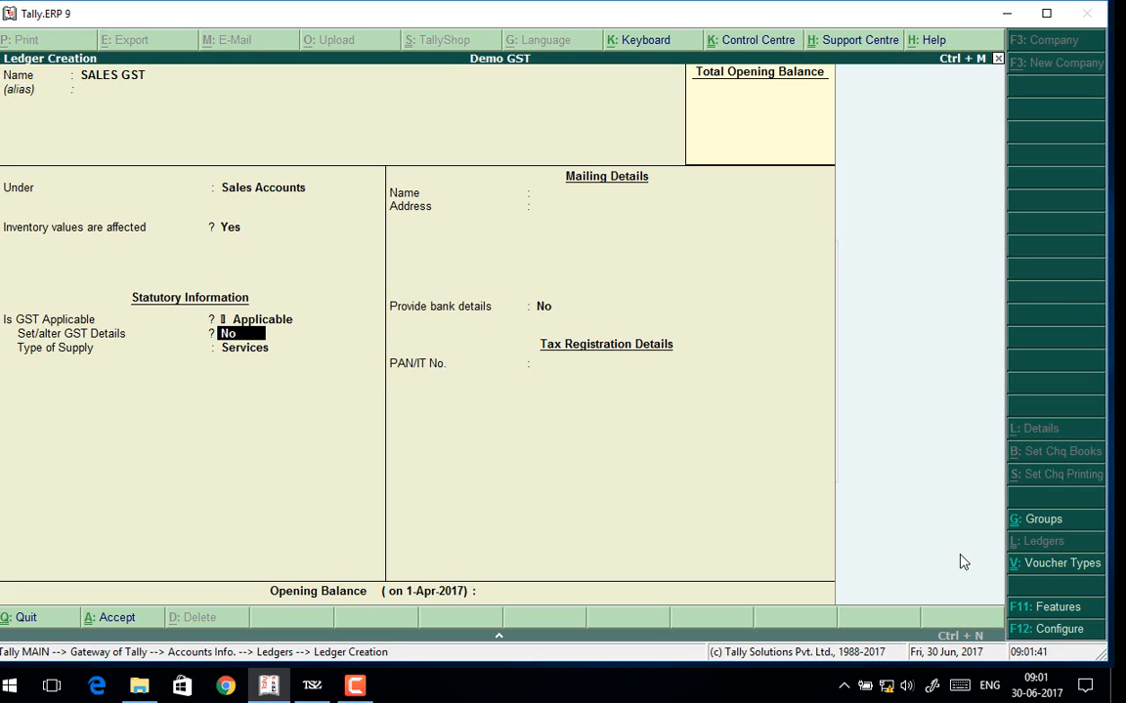
{"action": "key", "text": "Return"}
{"action": "key", "text": "Up"}
{"action": "key", "text": "Return"}
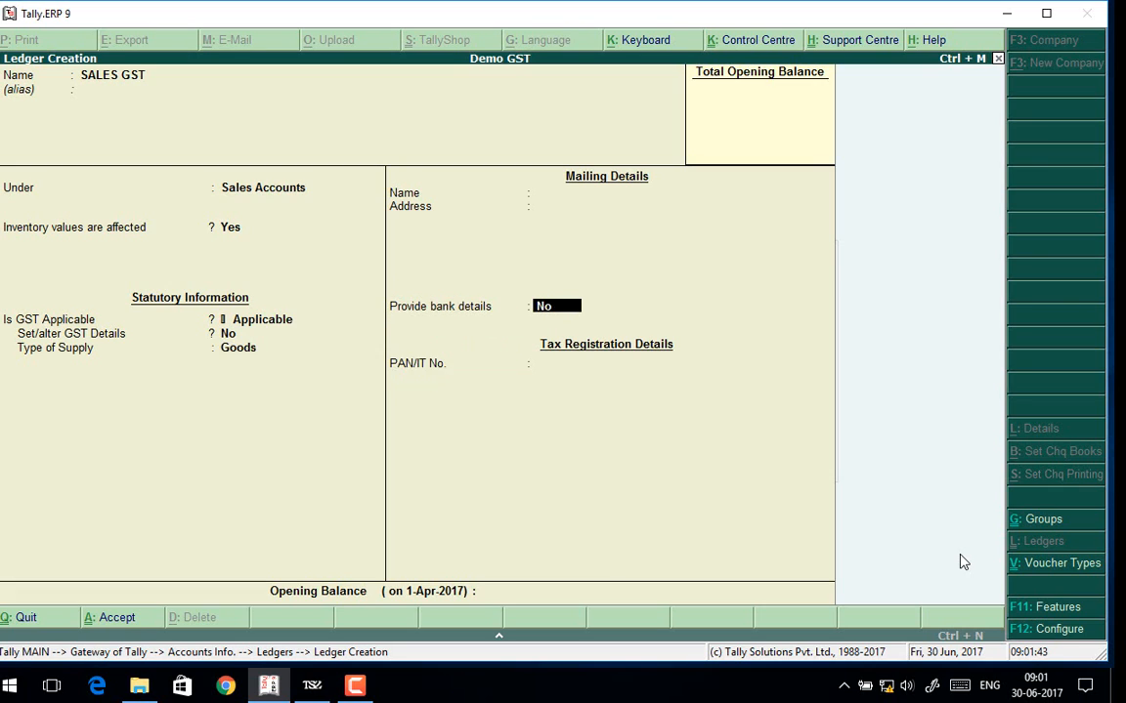
{"action": "key", "text": "Return"}
{"action": "key", "text": "Return"}
{"action": "key", "text": "Return"}
{"action": "key", "text": "Return"}
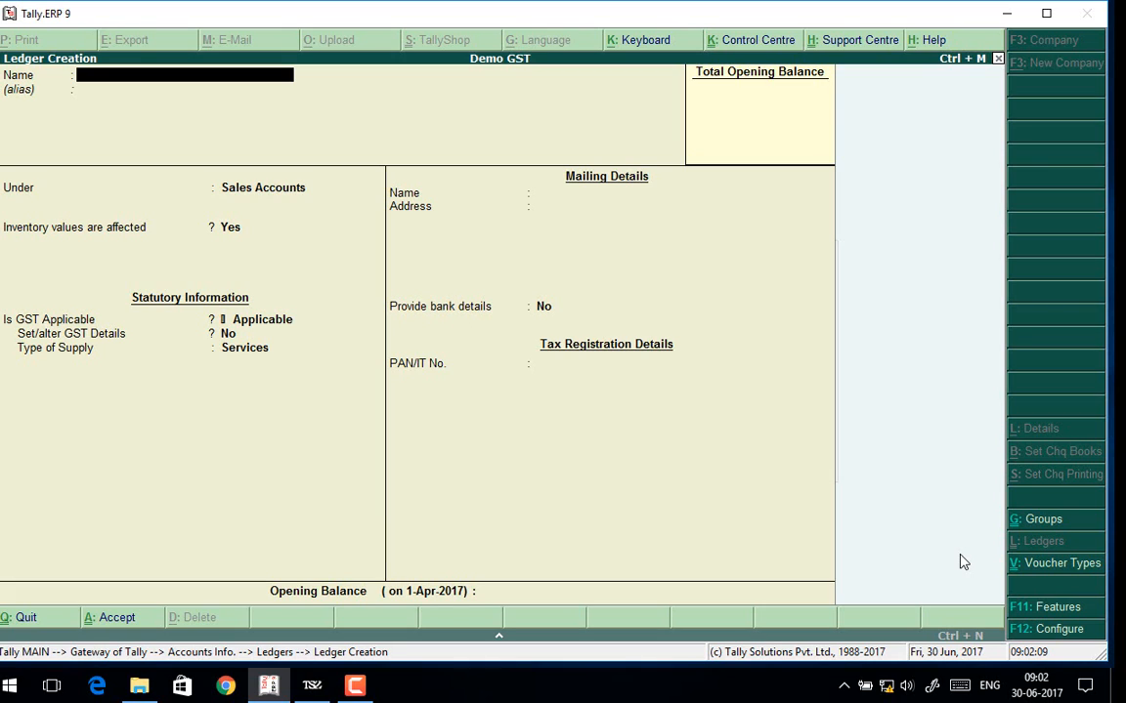
Start a ledger named ABC PARTY and place it under Sundry Debtors.
{"action": "type", "text": "ABC PARTY"}
{"action": "key", "text": "Return"}
{"action": "type", "text": "SUN"}
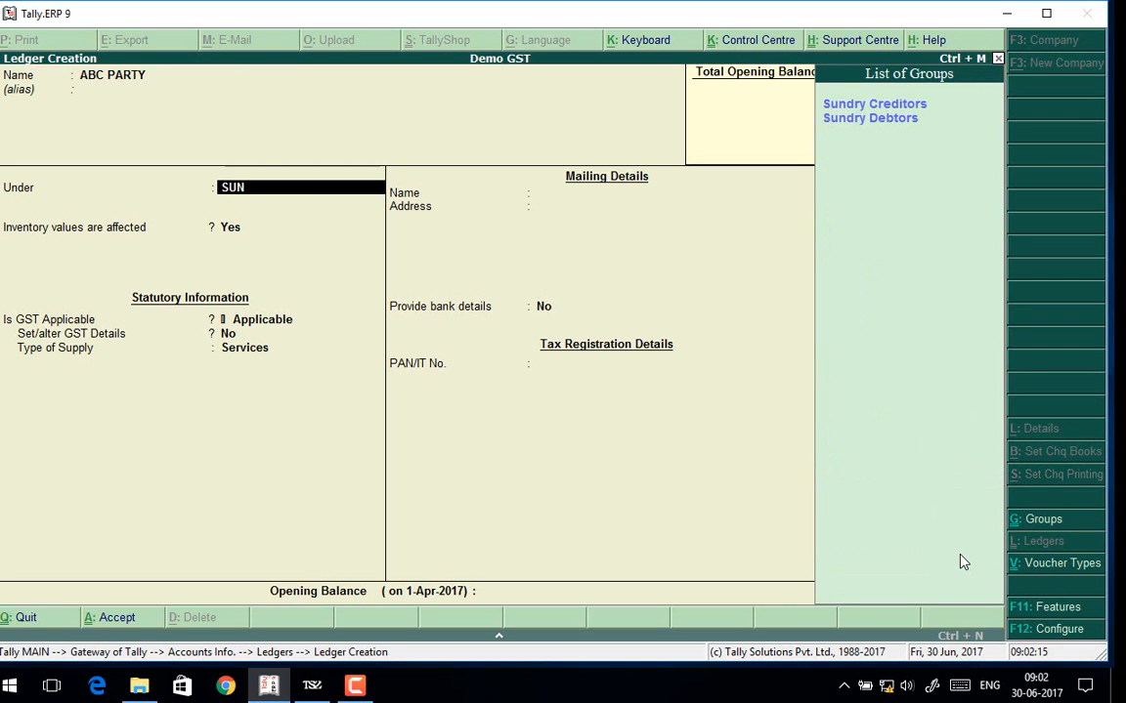
{"action": "key", "text": "Down"}
{"action": "key", "text": "Return"}
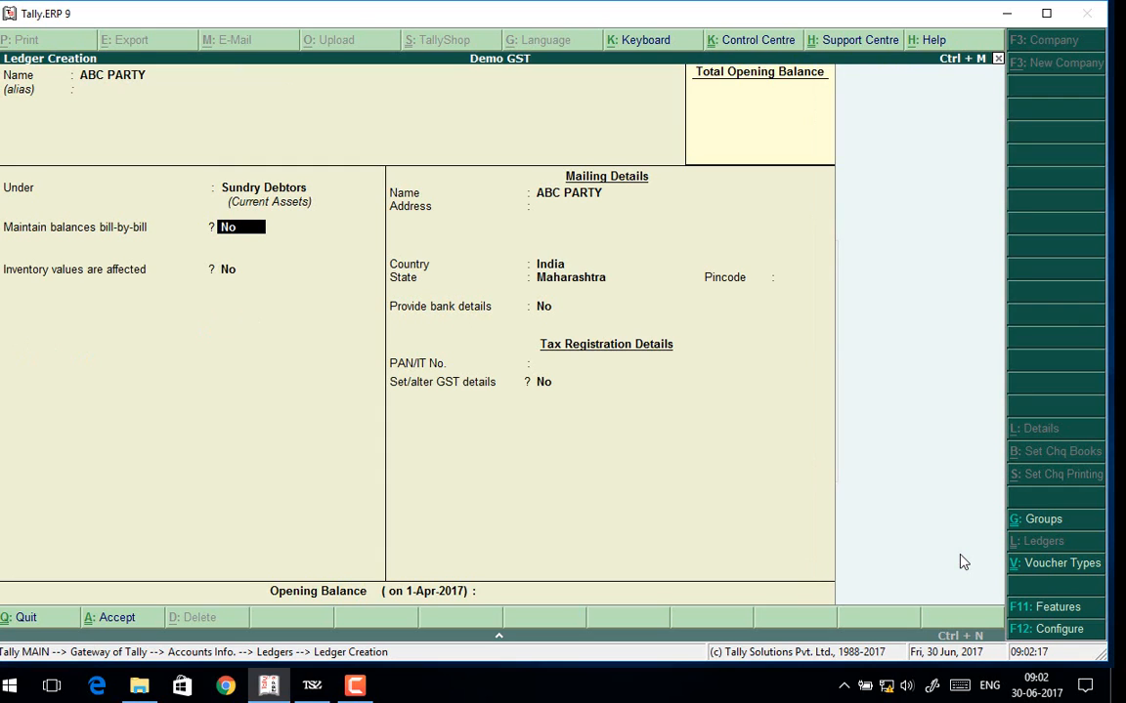
Turn on bill-by-bill balances for ABC PARTY, leaving the default credit period blank and the credit days check at No.
{"action": "type", "text": "y"}
{"action": "key", "text": "Return"}
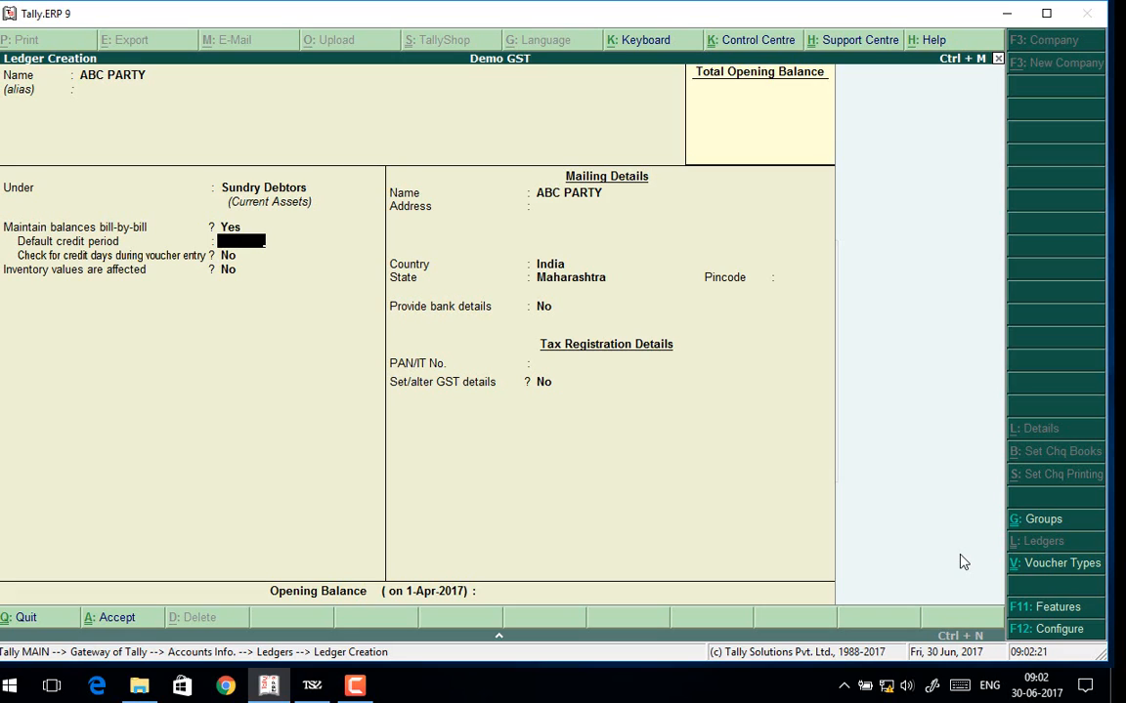
{"action": "key", "text": "Return"}
{"action": "key", "text": "Return"}
Fill in ABC PARTY's mailing address with the placeholder lines ADDRESS LINE1 and ADDRESS LINE2.
{"action": "type", "text": "A"}
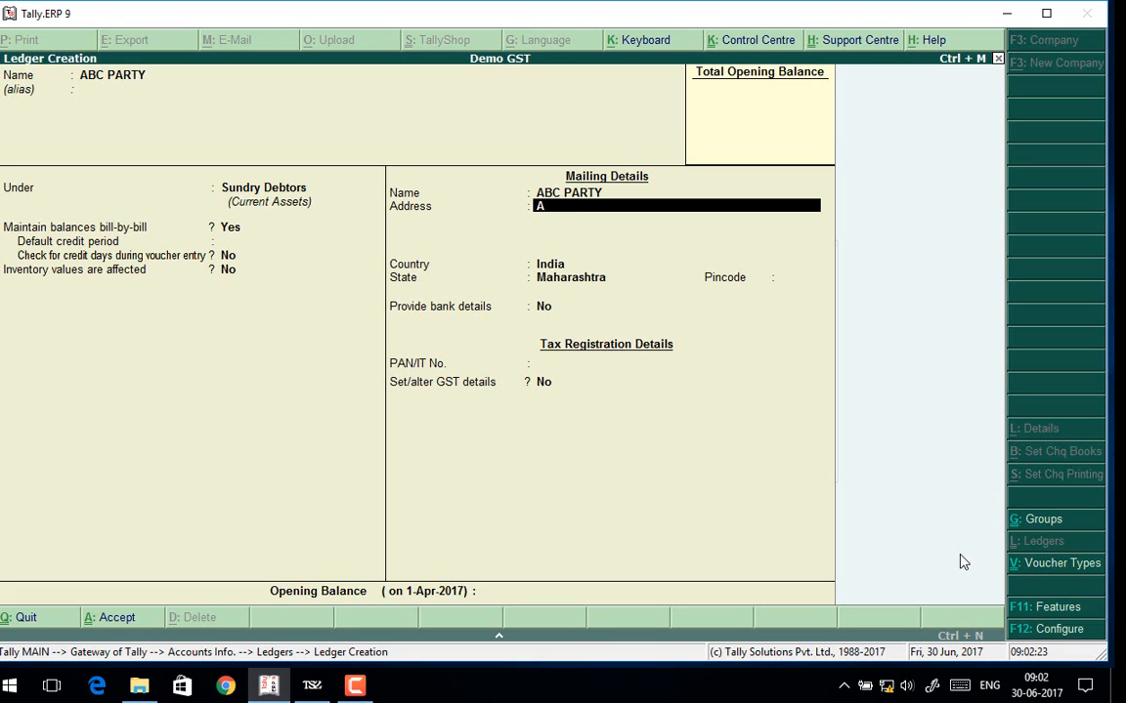
{"action": "type", "text": "DDRESS LINE1"}
{"action": "key", "text": "Return"}
{"action": "type", "text": "ADDRESS"}
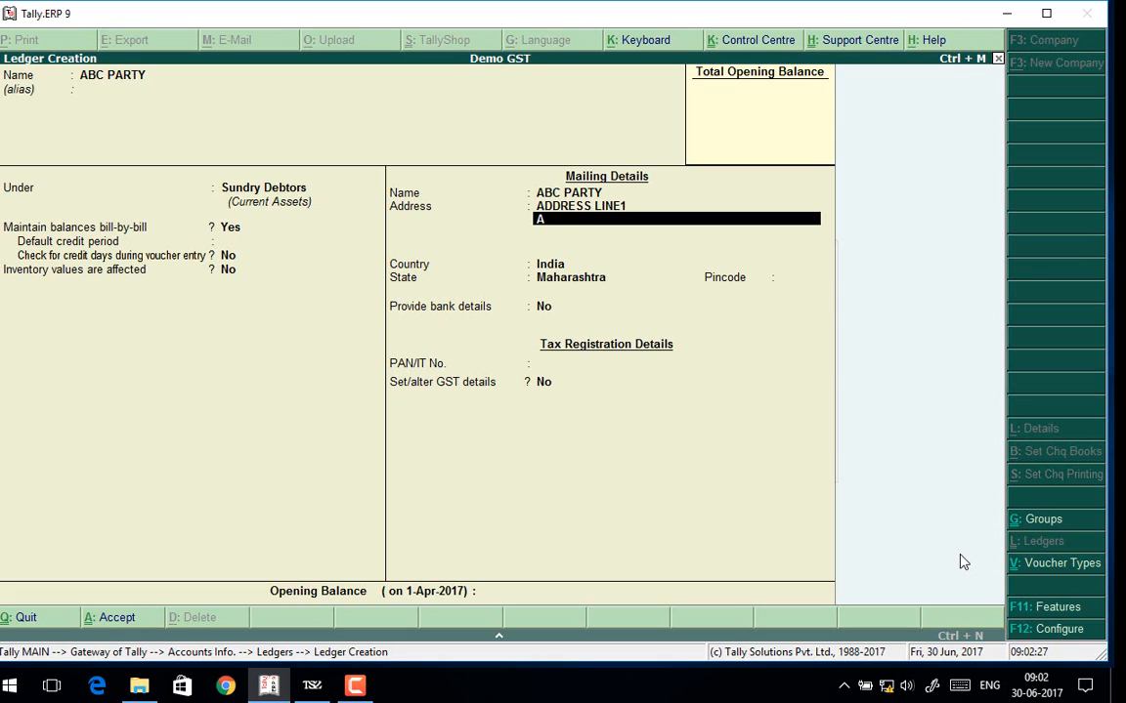
{"action": "type", "text": " LINE2"}
{"action": "key", "text": "Return"}
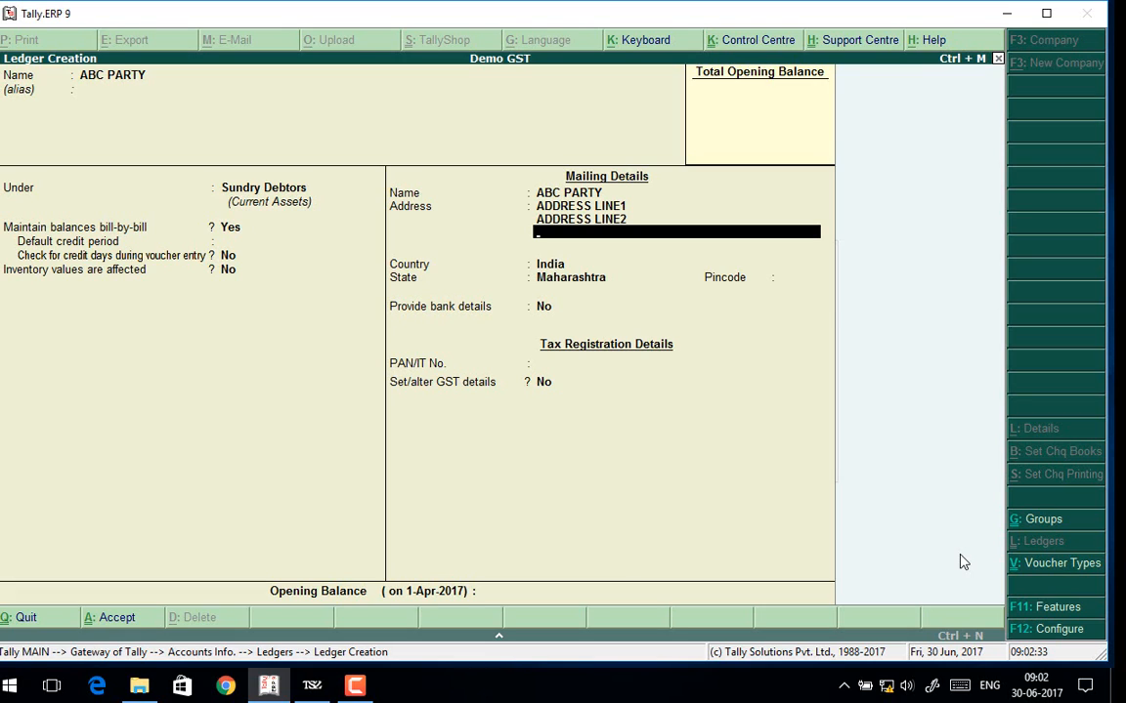
Set Provide contact details to Yes in the ledger configuration and accept the other configuration options as they are.
{"action": "left_click", "coordinate": [1046, 630]}
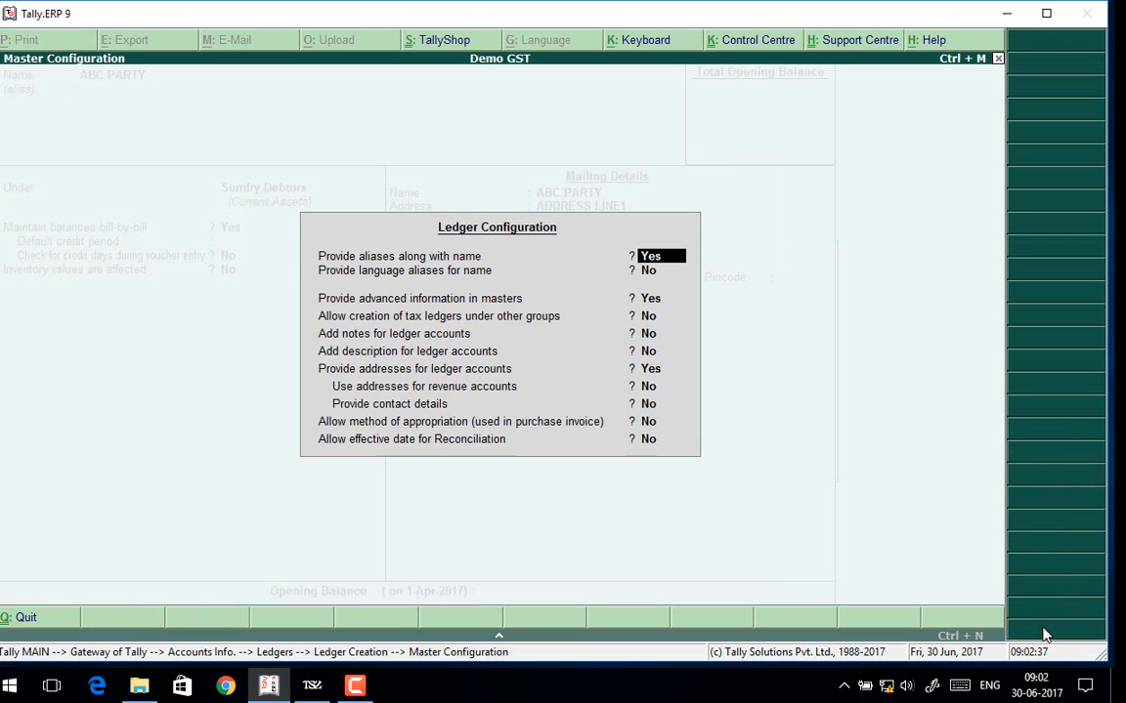
{"action": "key", "text": "Down"}
{"action": "key", "text": "Down"}
{"action": "key", "text": "Down"}
{"action": "key", "text": "Down"}
{"action": "key", "text": "Down"}
{"action": "key", "text": "Down"}
{"action": "key", "text": "Down"}
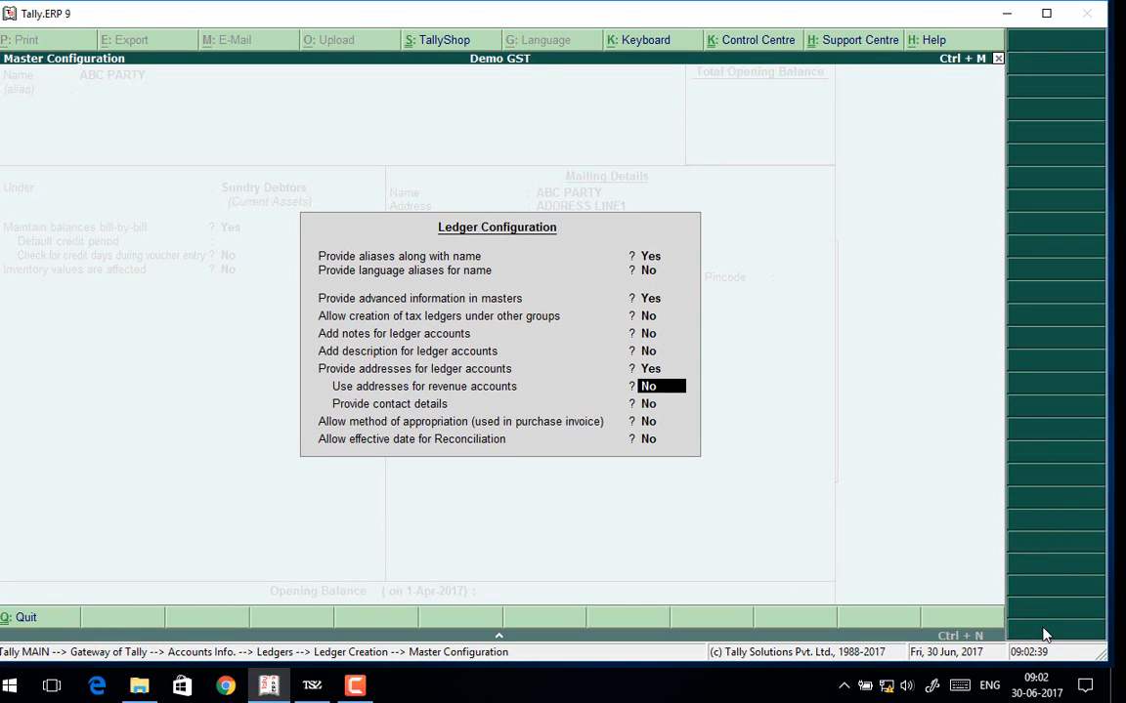
{"action": "key", "text": "Down"}
{"action": "type", "text": "y"}
{"action": "key", "text": "Return"}
{"action": "key", "text": "Return"}
{"action": "key", "text": "Return"}
{"action": "key", "text": "Return"}
{"action": "key", "text": "Return"}
{"action": "key", "text": "Return"}
{"action": "key", "text": "Return"}
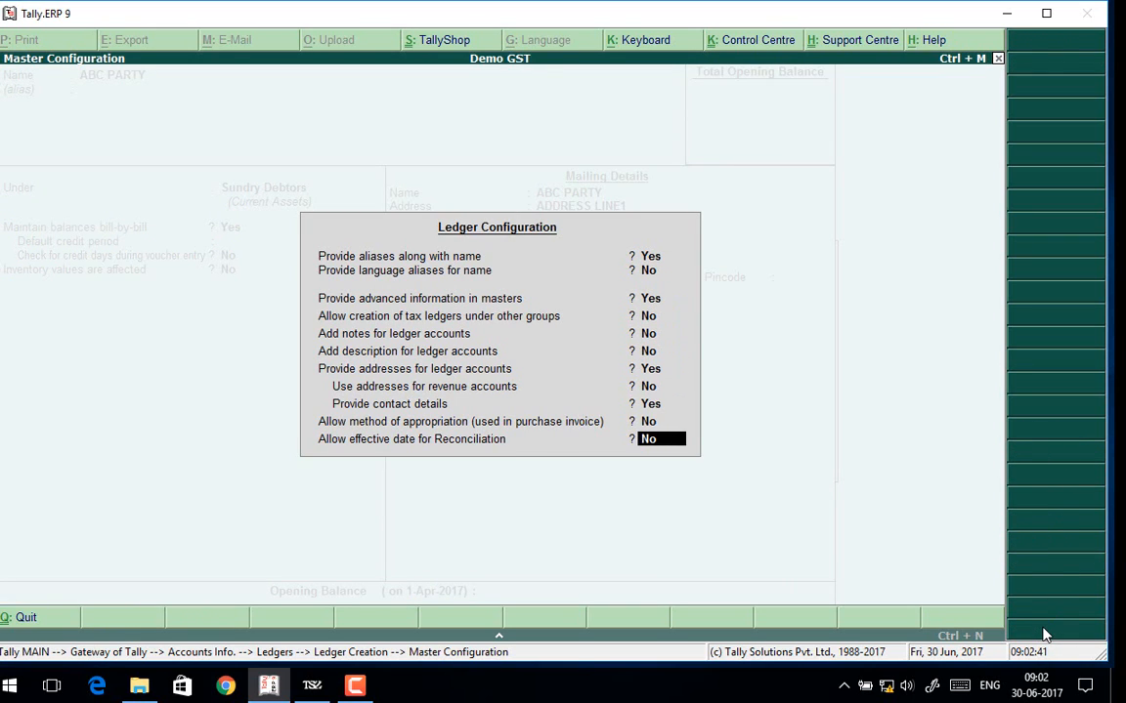
{"action": "key", "text": "Return"}
{"action": "key", "text": "Return"}
{"action": "key", "text": "Return"}
{"action": "key", "text": "Return"}
{"action": "key", "text": "Return"}
{"action": "key", "text": "Return"}
{"action": "key", "text": "Return"}
{"action": "key", "text": "Return"}
{"action": "key", "text": "Return"}
{"action": "key", "text": "Return"}
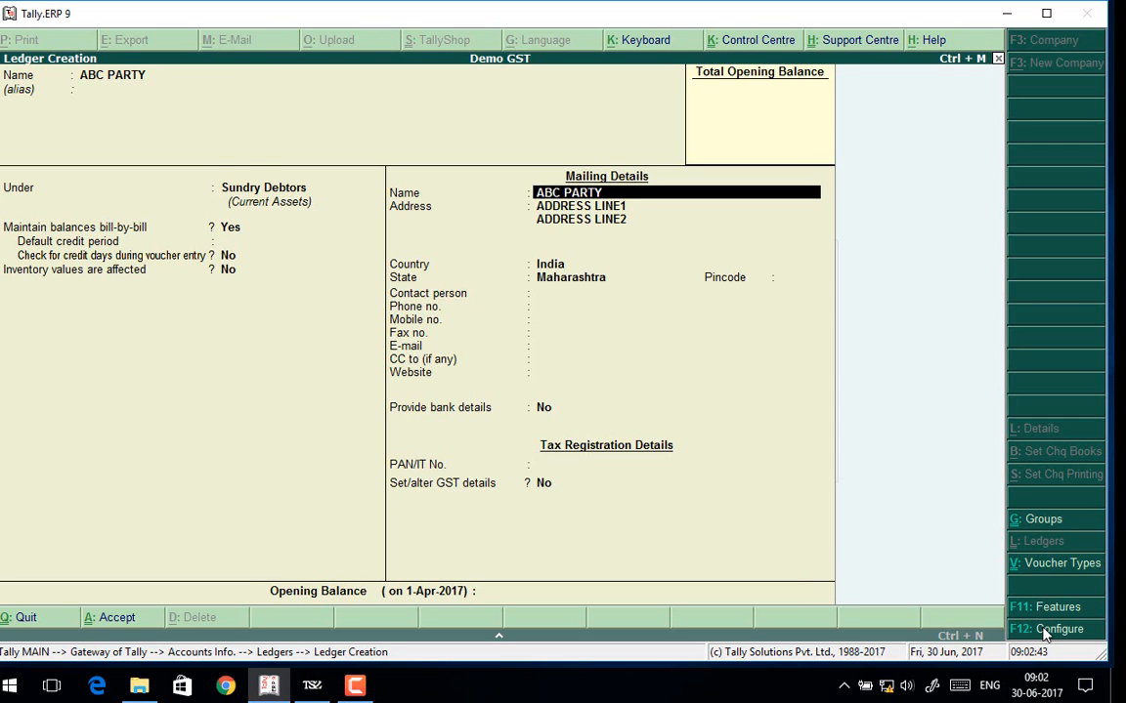
Leave ABC PARTY's contact fields blank and keep Provide bank details at No.
{"action": "key", "text": "Return"}
{"action": "key", "text": "Return"}
{"action": "key", "text": "Return"}
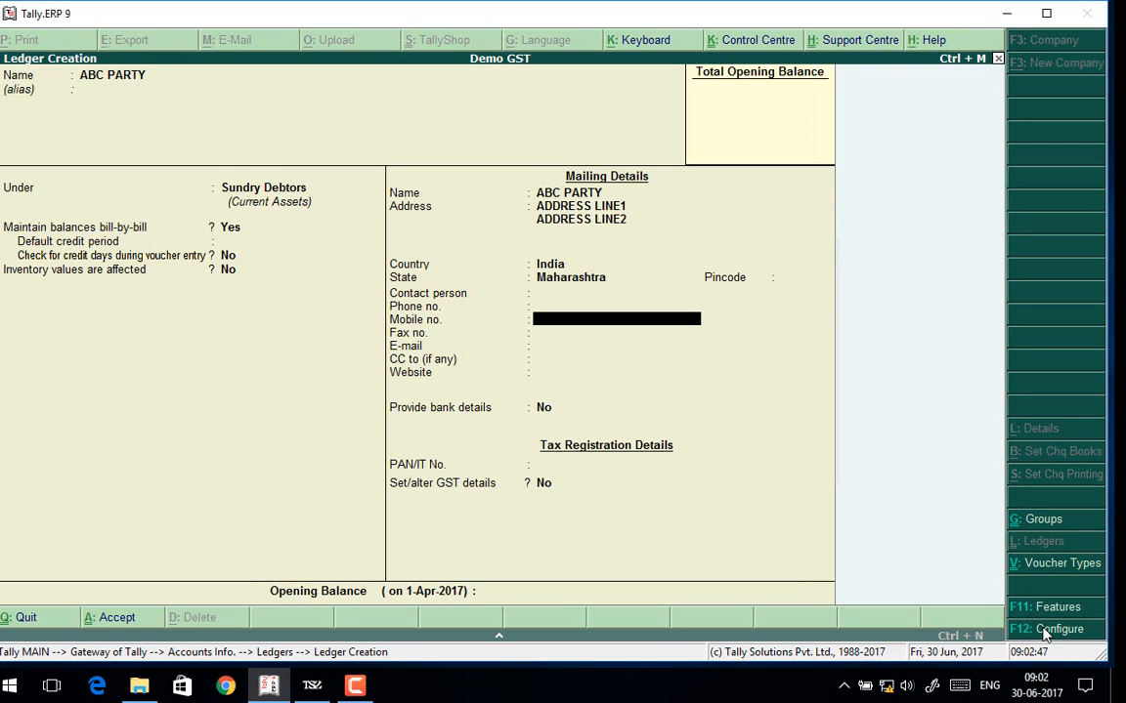
{"action": "key", "text": "Return"}
{"action": "key", "text": "Return"}
{"action": "key", "text": "Return"}
{"action": "key", "text": "Return"}
{"action": "key", "text": "Return"}
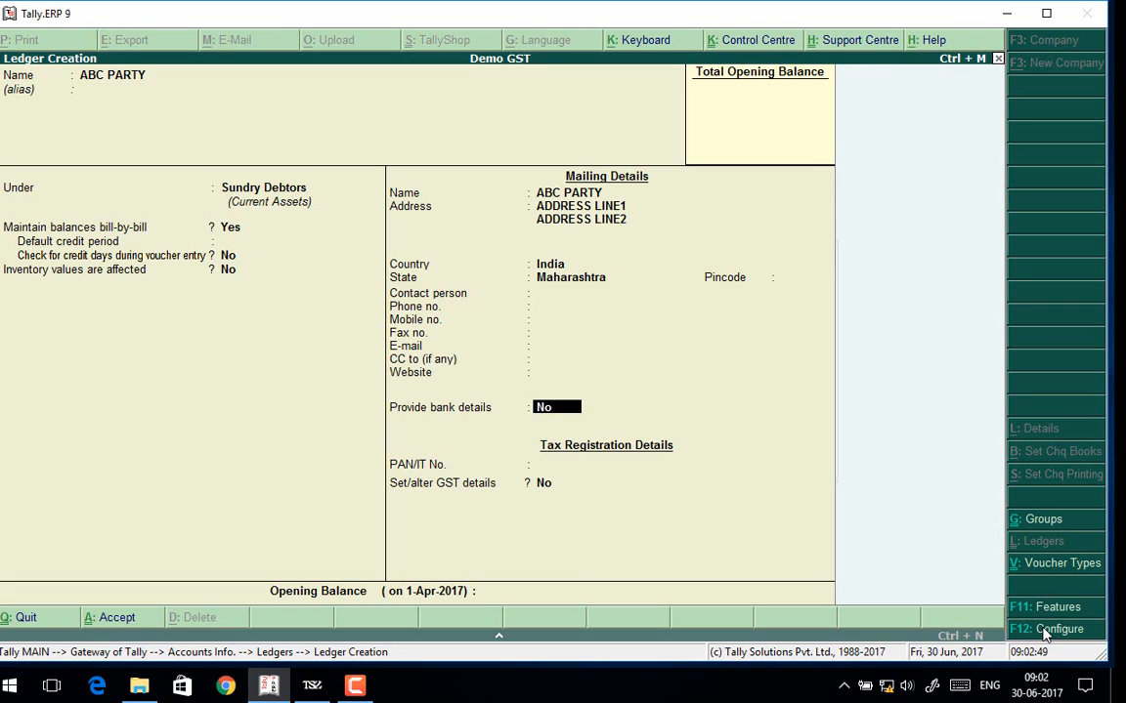
{"action": "key", "text": "Return"}
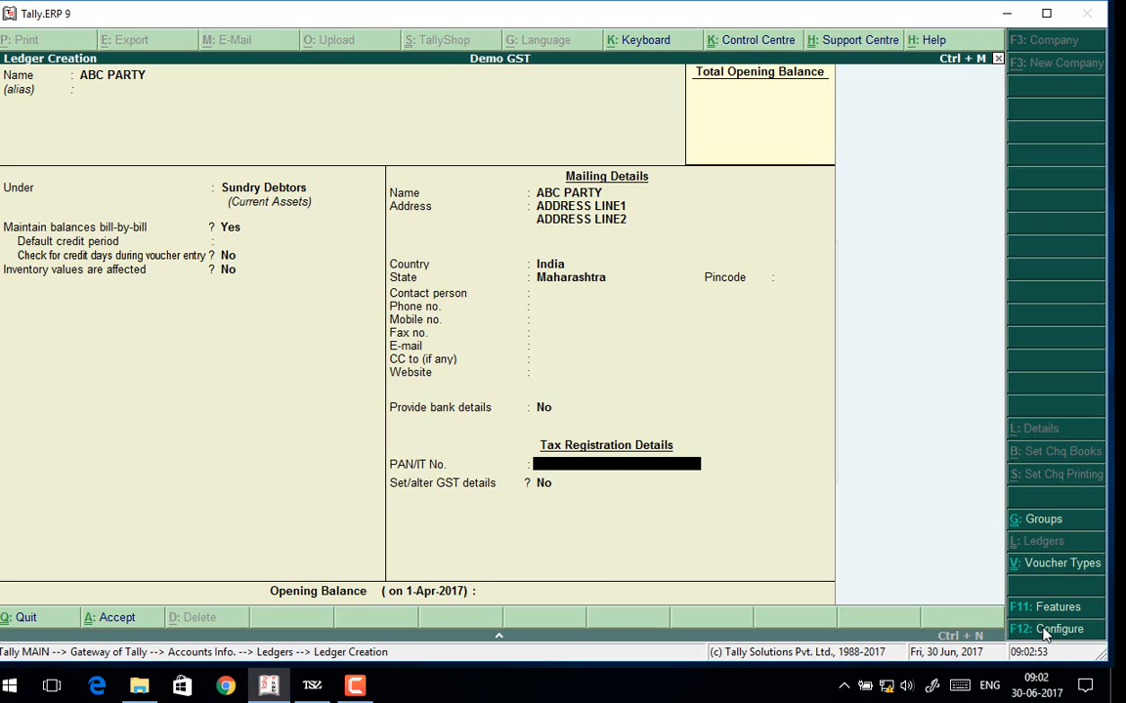
Enter the placeholder PAN as ABC PARTY's PAN/IT number and set Set/alter GST details to Yes.
{"action": "type", "text": "PAN"}
{"action": "key", "text": "Return"}
{"action": "key", "text": "Return"}
{"action": "key", "text": "y"}
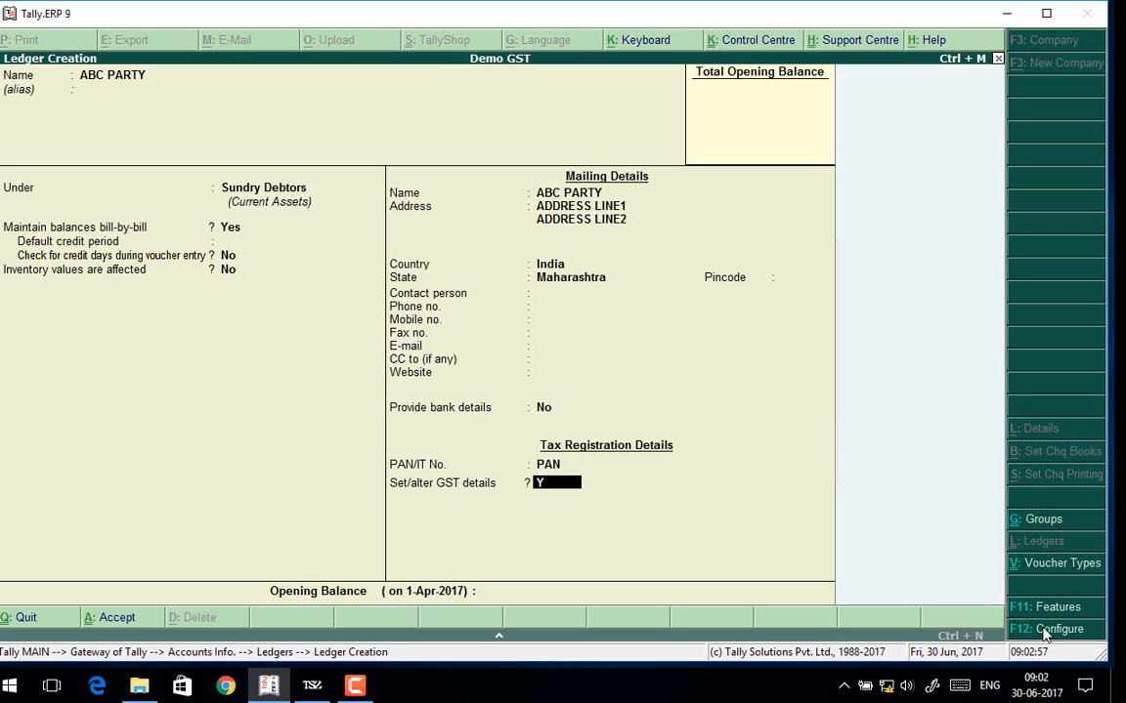
{"action": "key", "text": "Return"}
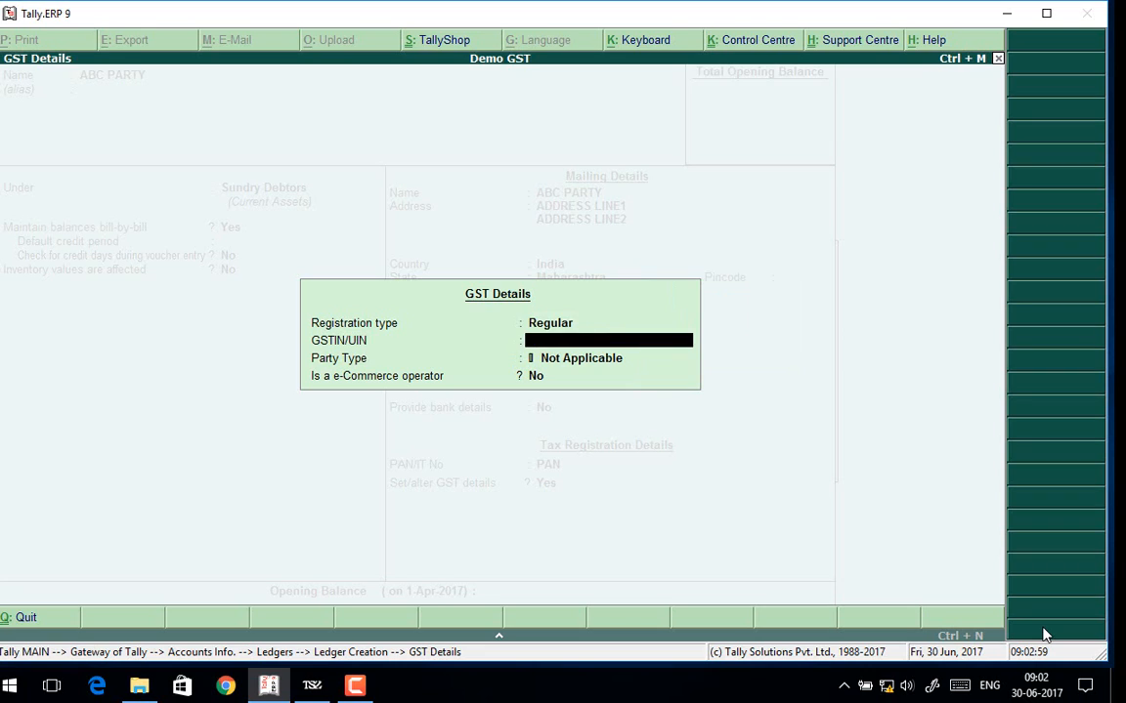
{"action": "key", "text": "BackSpace"}
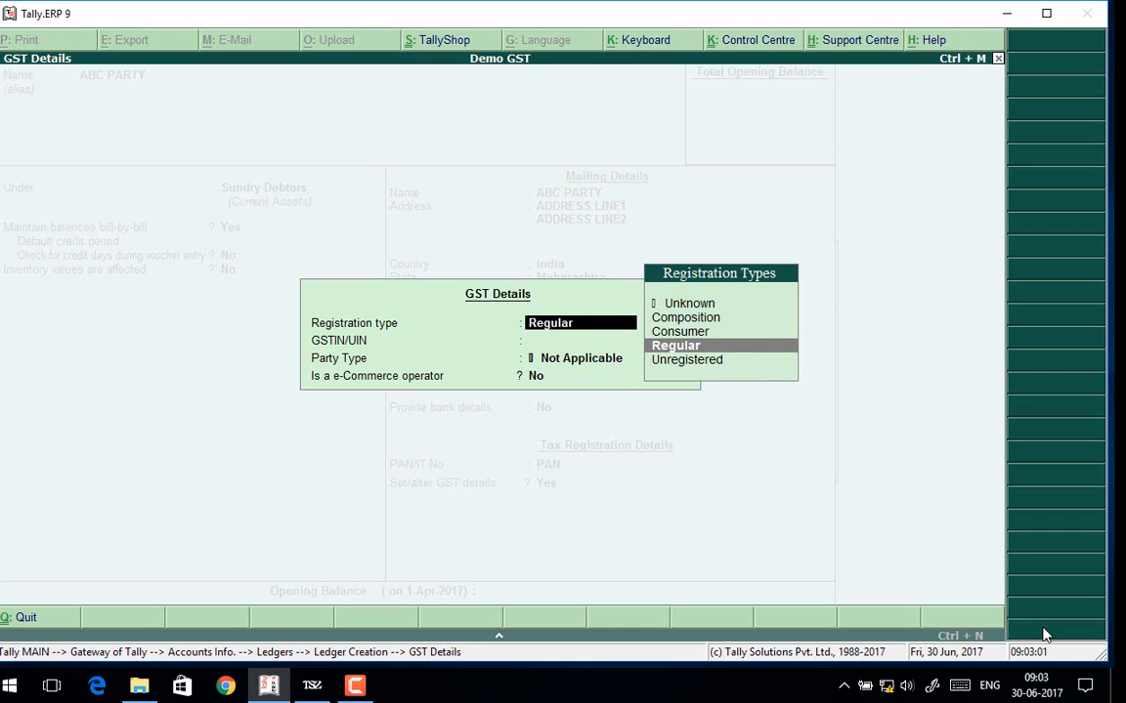
{"action": "key", "text": "Return"}
{"action": "key", "text": "BackSpace"}
{"action": "key", "text": "Down"}
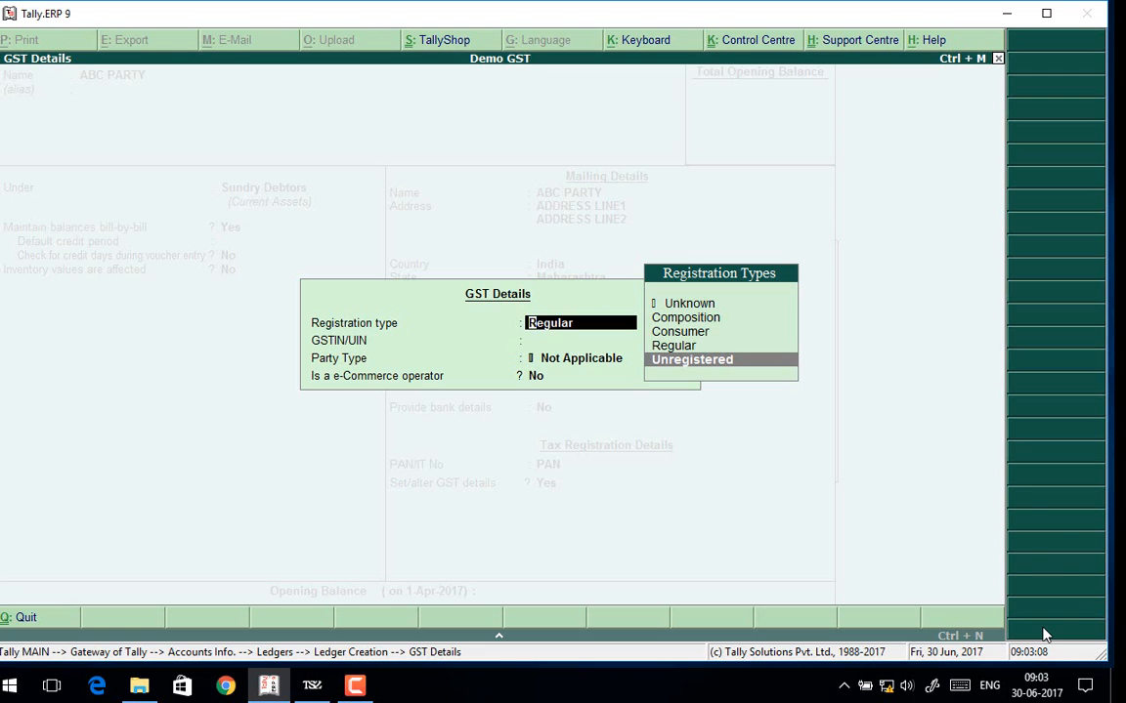
{"action": "key", "text": "Escape"}
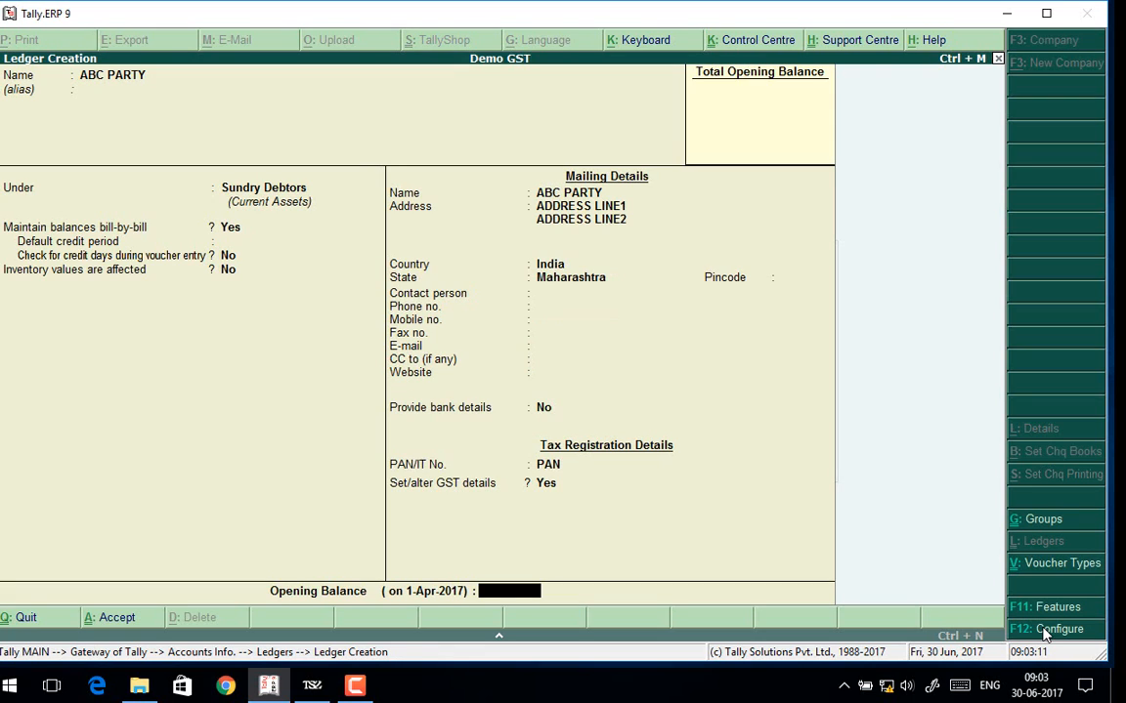
Reopen ABC PARTY's GST details and set the registration type to Regular.
{"action": "key", "text": "BackSpace"}
{"action": "key", "text": "Return"}
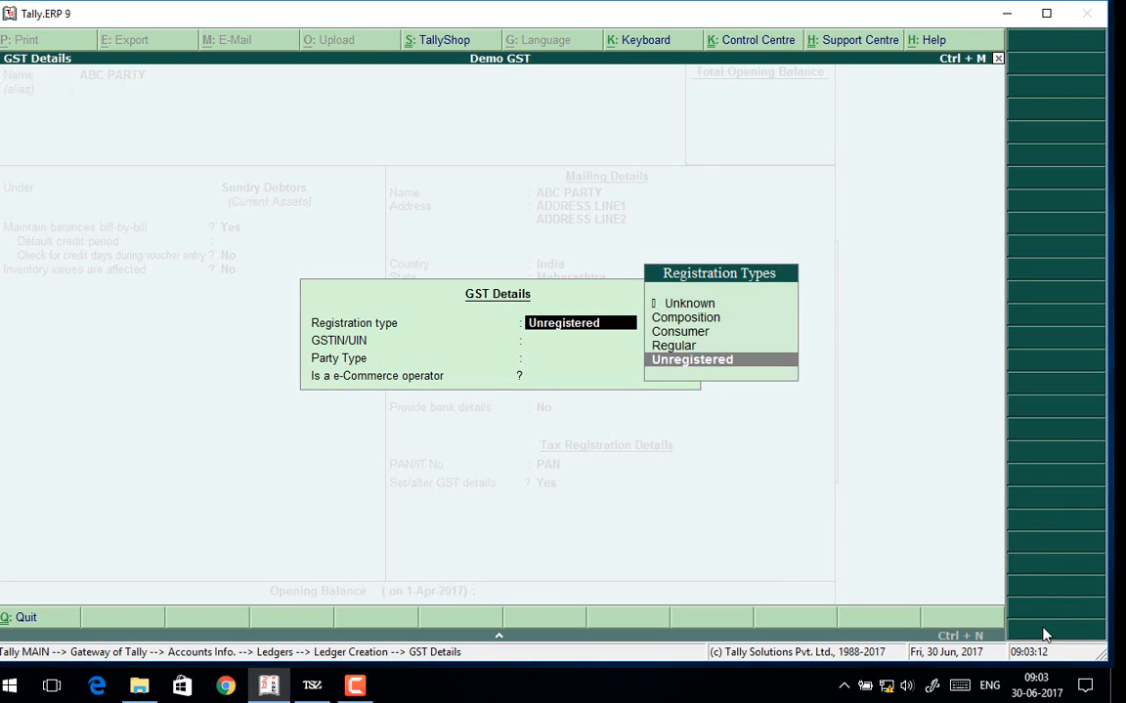
{"action": "key", "text": "Up"}
{"action": "key", "text": "Return"}
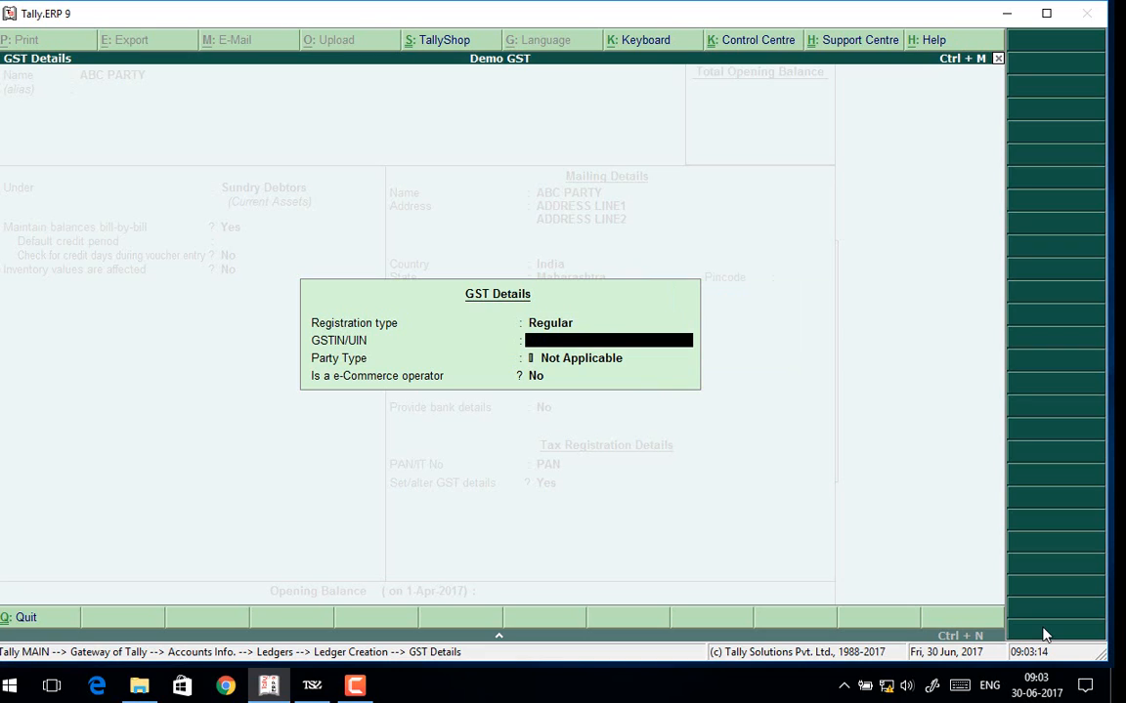
Enter the placeholder GST NO as the GSTIN/UIN, keeping the party type Not Applicable and e-Commerce operator at No.
{"action": "type", "text": "GST NO"}
{"action": "key", "text": "Return"}
{"action": "key", "text": "Return"}
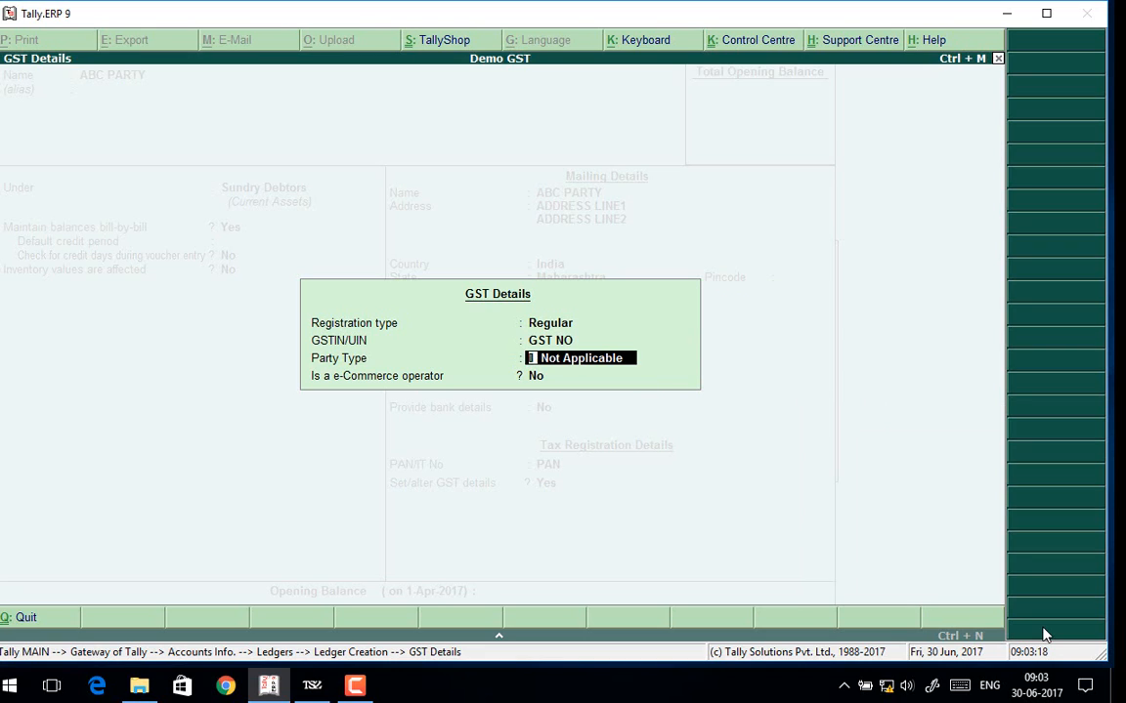
{"action": "key", "text": "Return"}
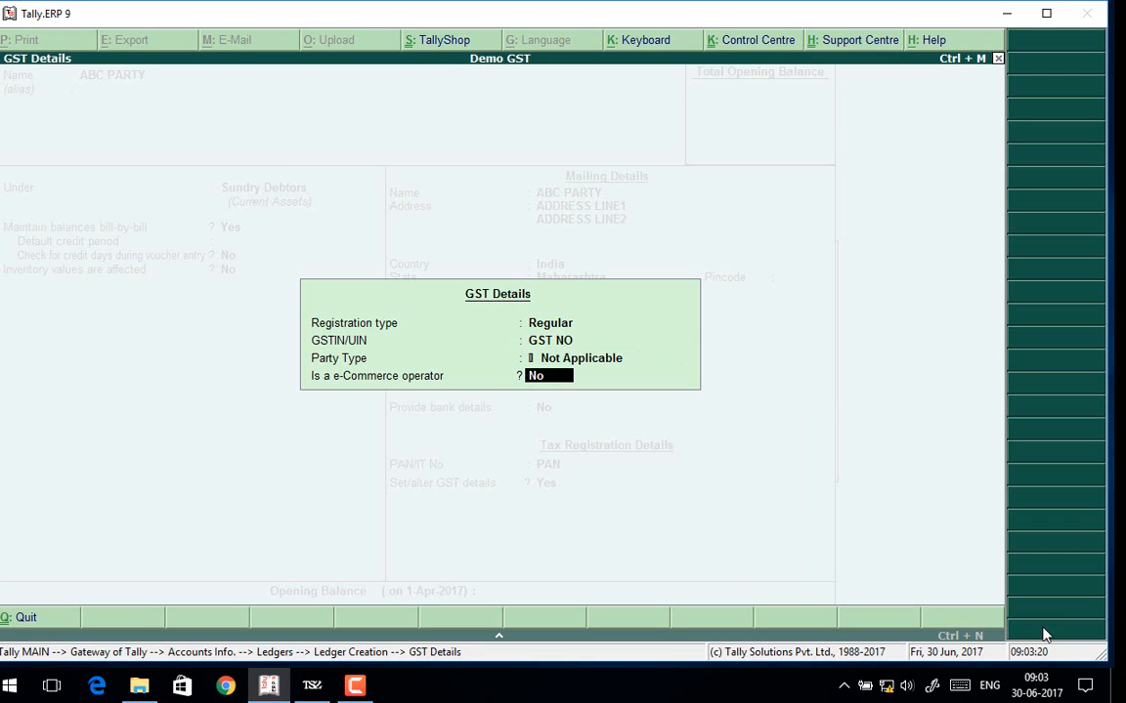
{"action": "key", "text": "Return"}
Save the ABC PARTY ledger without an opening balance and return to the Gateway of Tally.
{"action": "key", "text": "Return"}
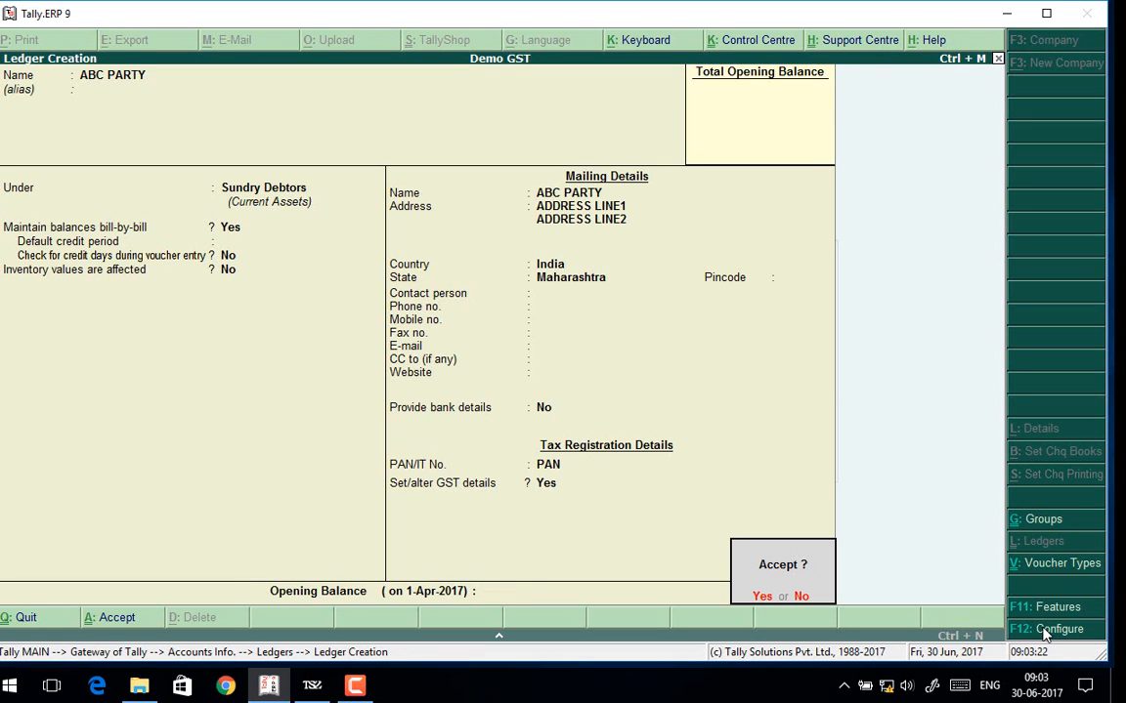
{"action": "key", "text": "Return"}
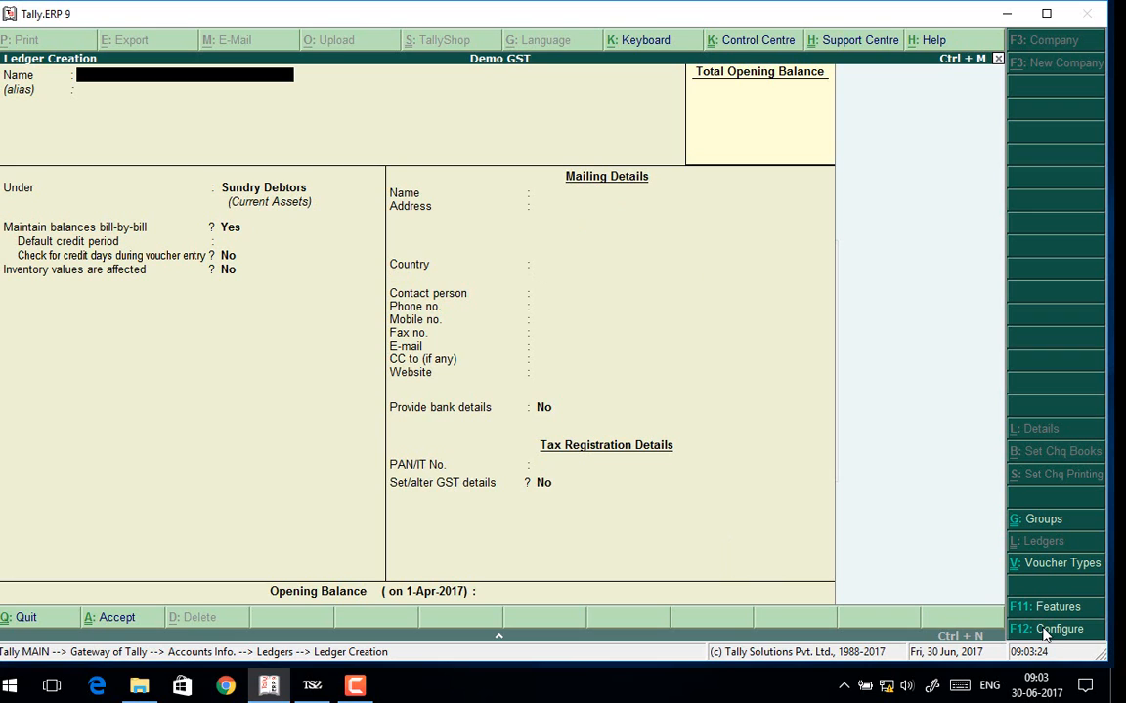
{"action": "key", "text": "Escape"}
{"action": "key", "text": "Return"}
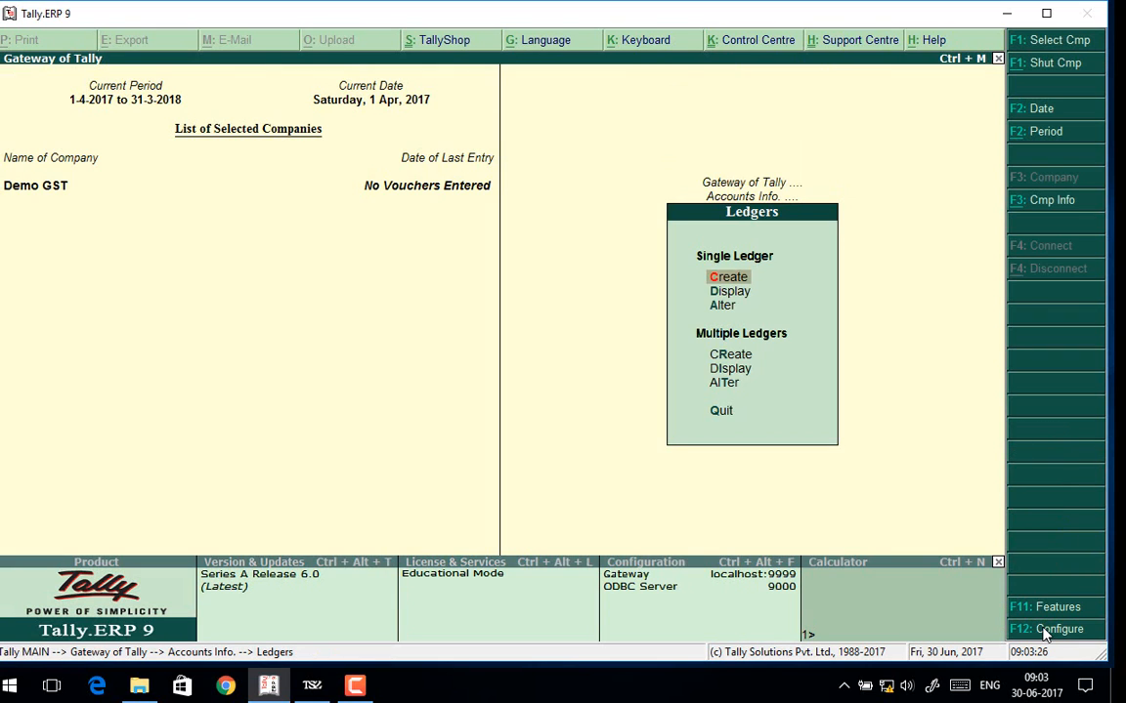
{"action": "key", "text": "Escape"}
{"action": "key", "text": "Escape"}
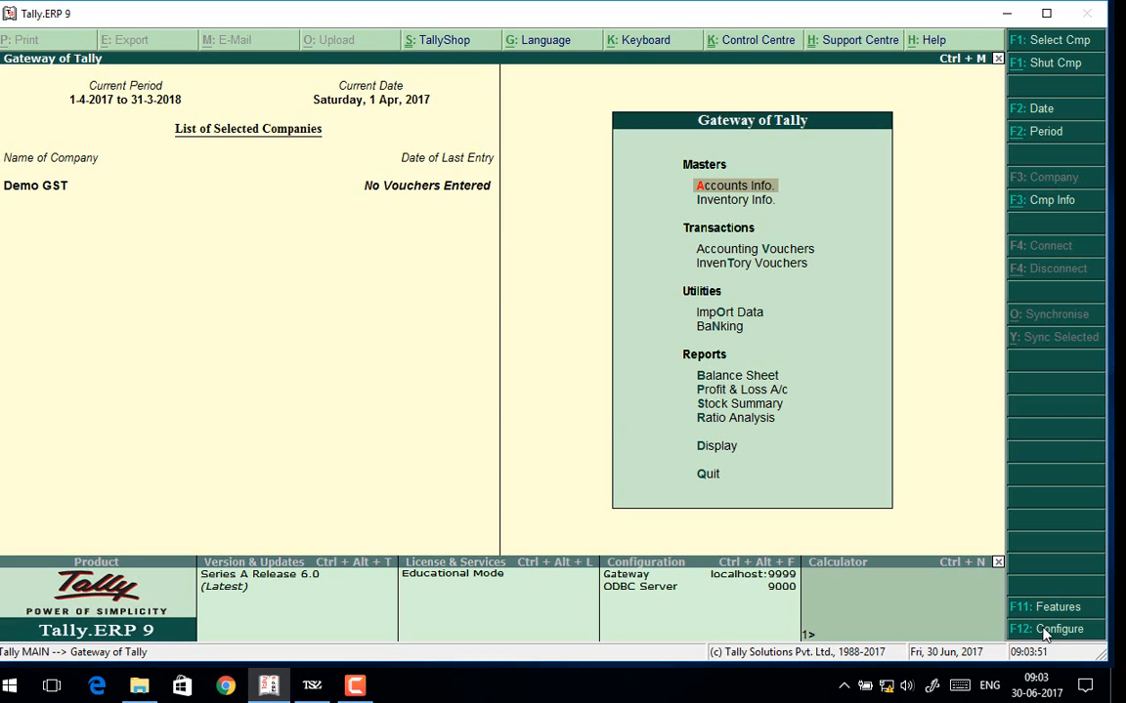
{"action": "key", "text": "Down"}
{"action": "key", "text": "Return"}
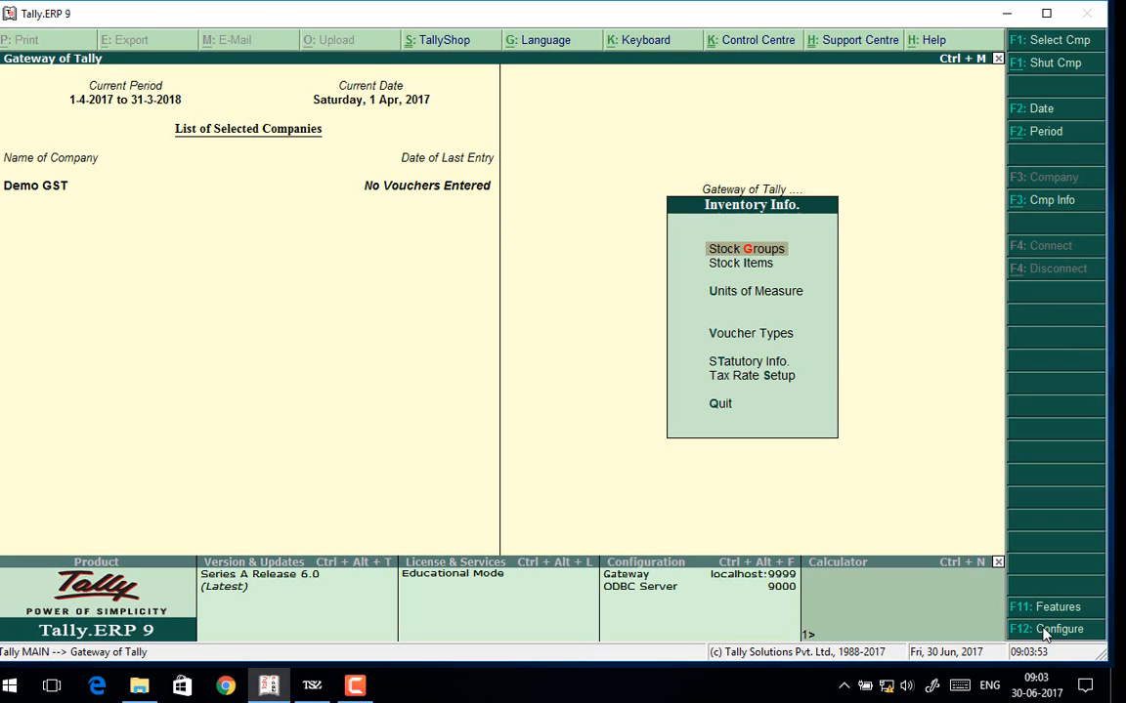
{"action": "key", "text": "Return"}
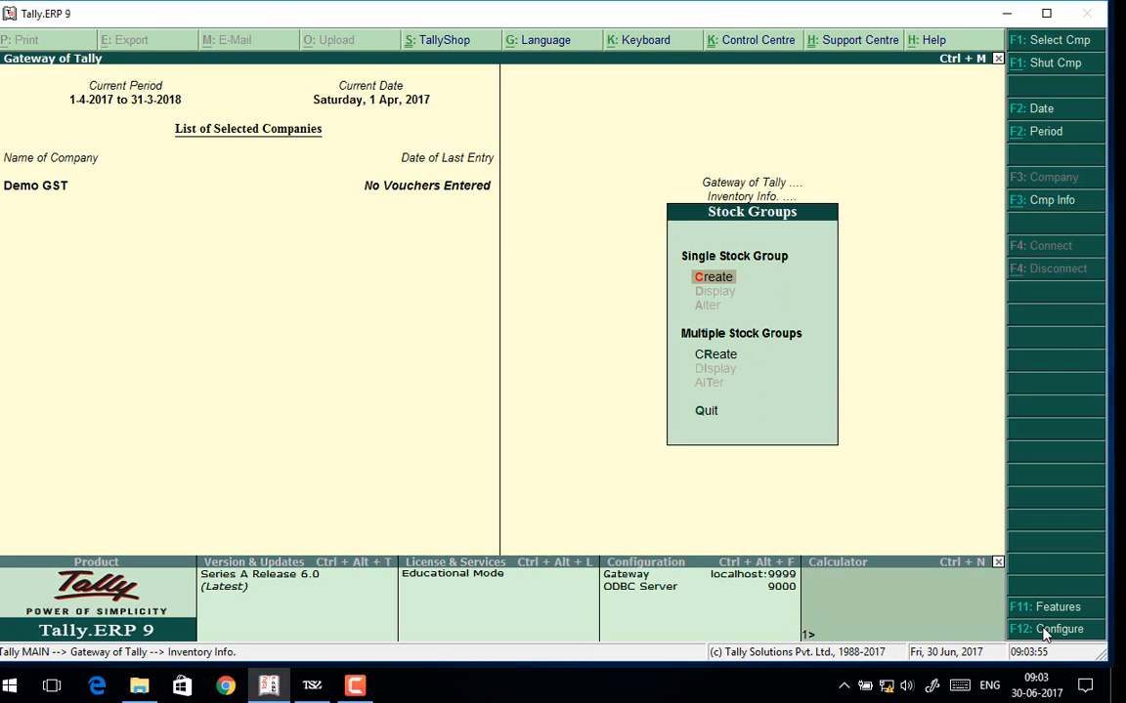
{"action": "key", "text": "Return"}
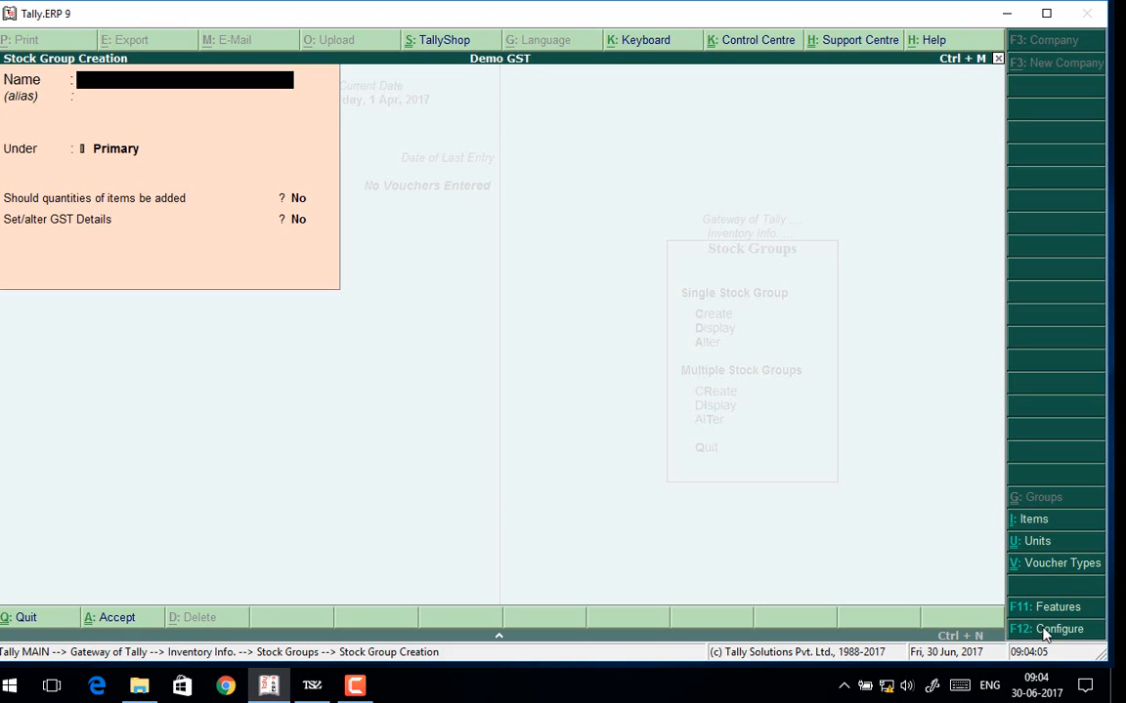
{"action": "type", "text": "LAPTOP"}
{"action": "key", "text": "Return"}
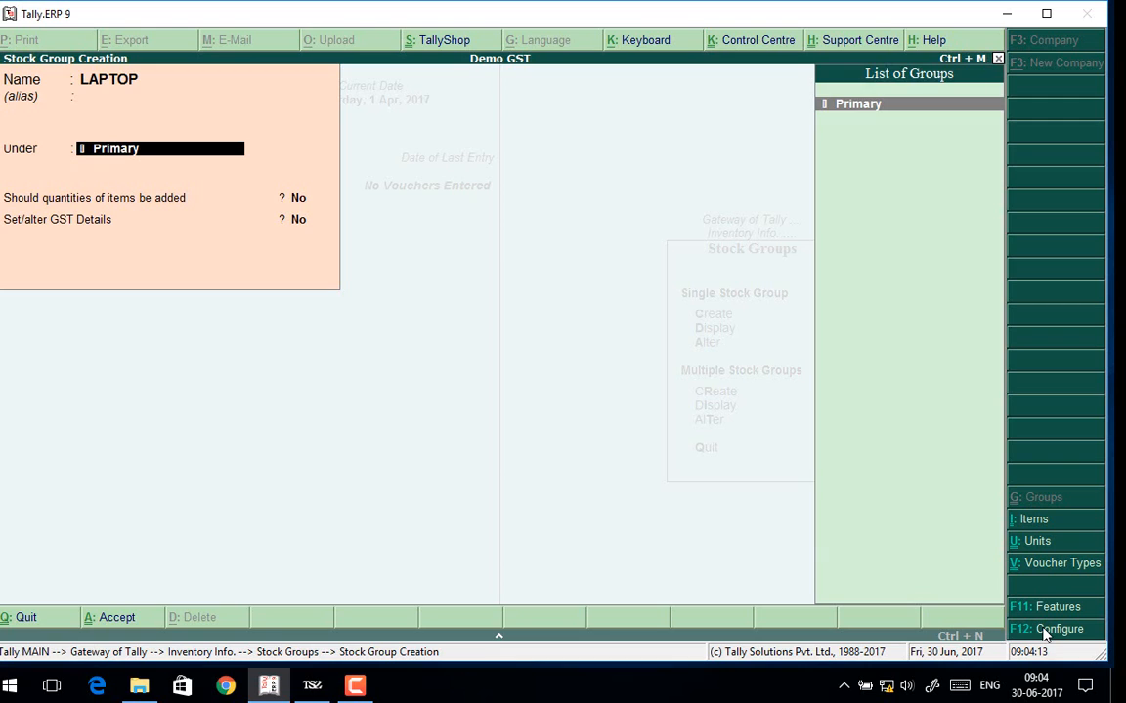
{"action": "key", "text": "Return"}
{"action": "key", "text": "Return"}
{"action": "type", "text": "y"}
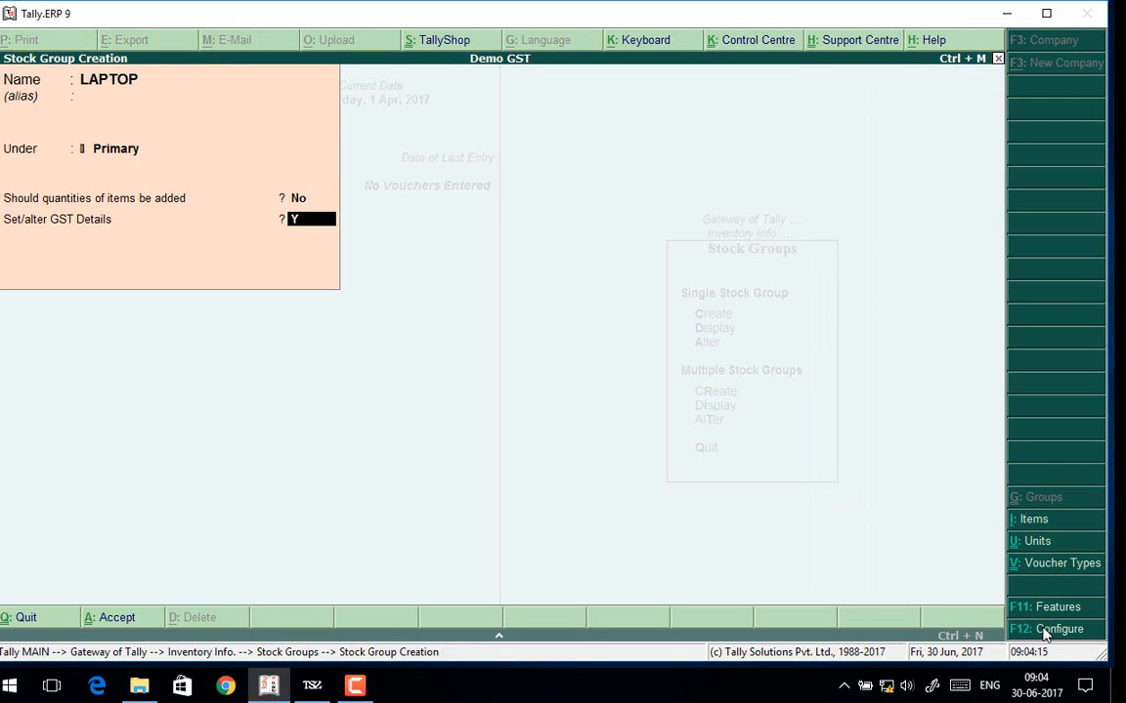
{"action": "key", "text": "Return"}
{"action": "key", "text": "Return"}
{"action": "key", "text": "Return"}
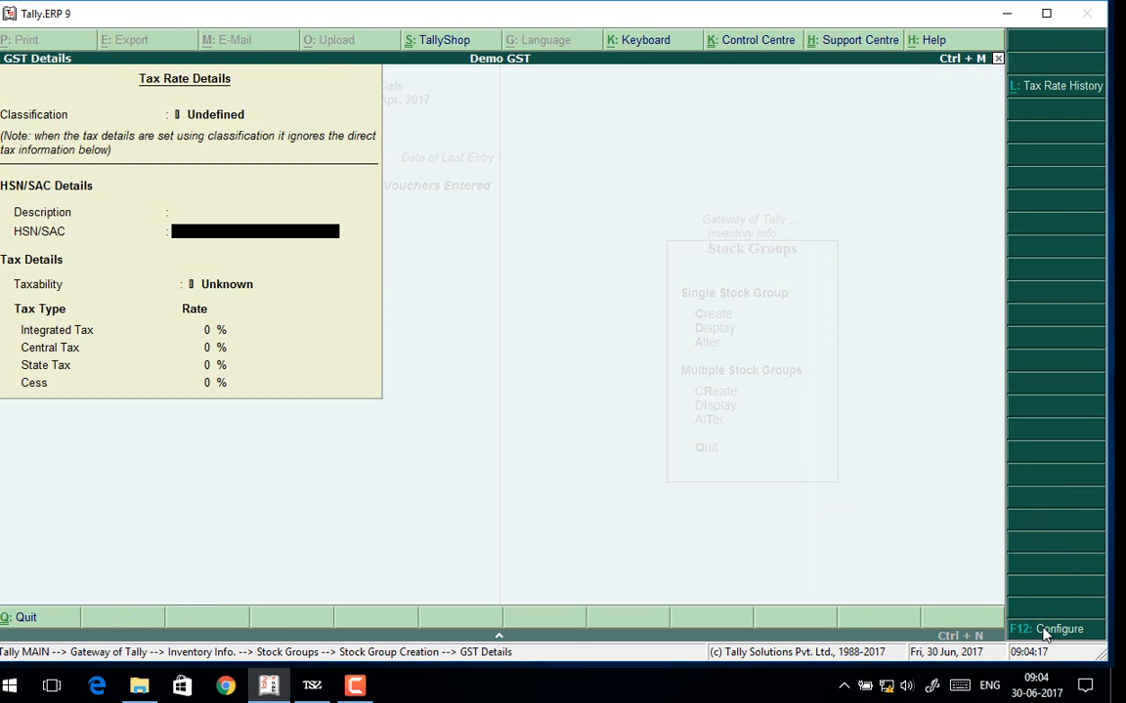
{"action": "key", "text": "BackSpace"}
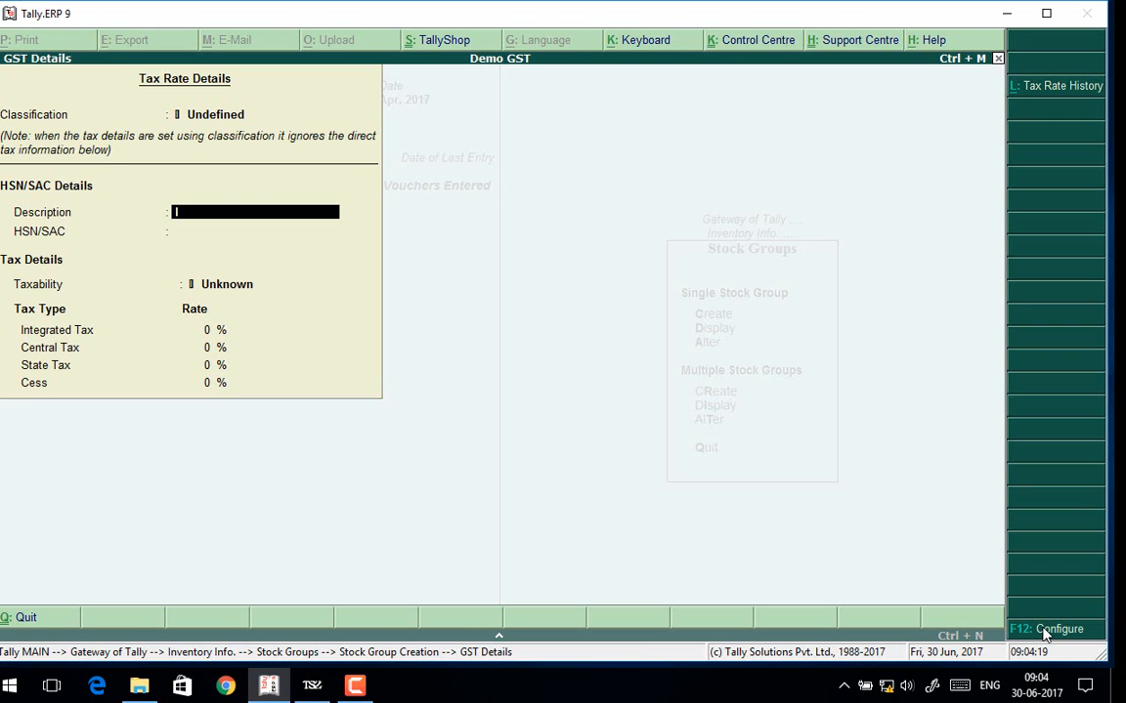
{"action": "type", "text": "It P"}
{"action": "key", "text": "Escape"}
{"action": "key", "text": "Escape"}
{"action": "key", "text": "Return"}
{"action": "key", "text": "Escape"}
{"action": "key", "text": "Return"}
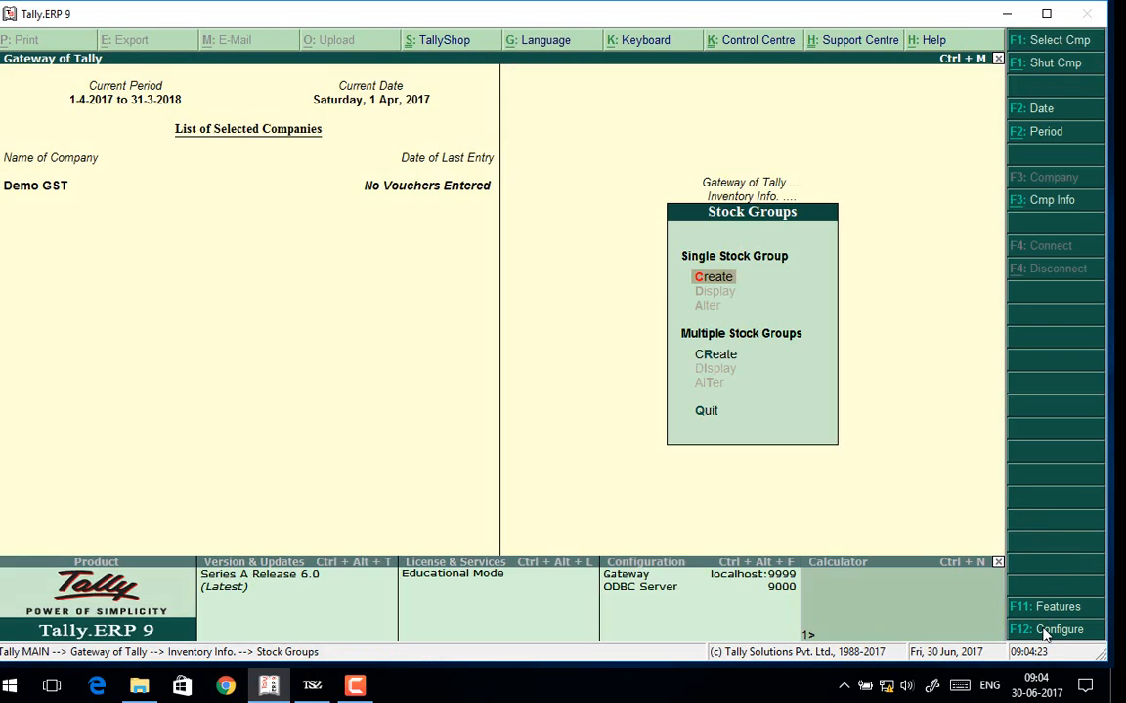
{"action": "key", "text": "Escape"}
{"action": "key", "text": "Escape"}
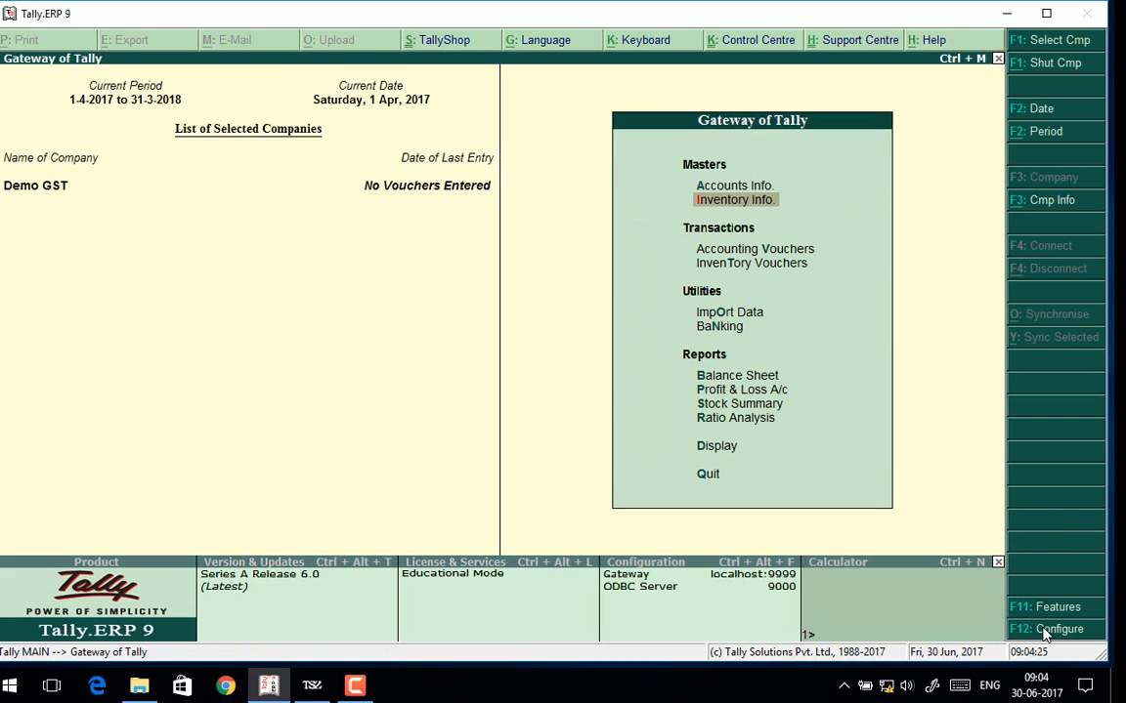
Start a new single stock group in the inventory masters and name it LAPTOP.
{"action": "key", "text": "Return"}
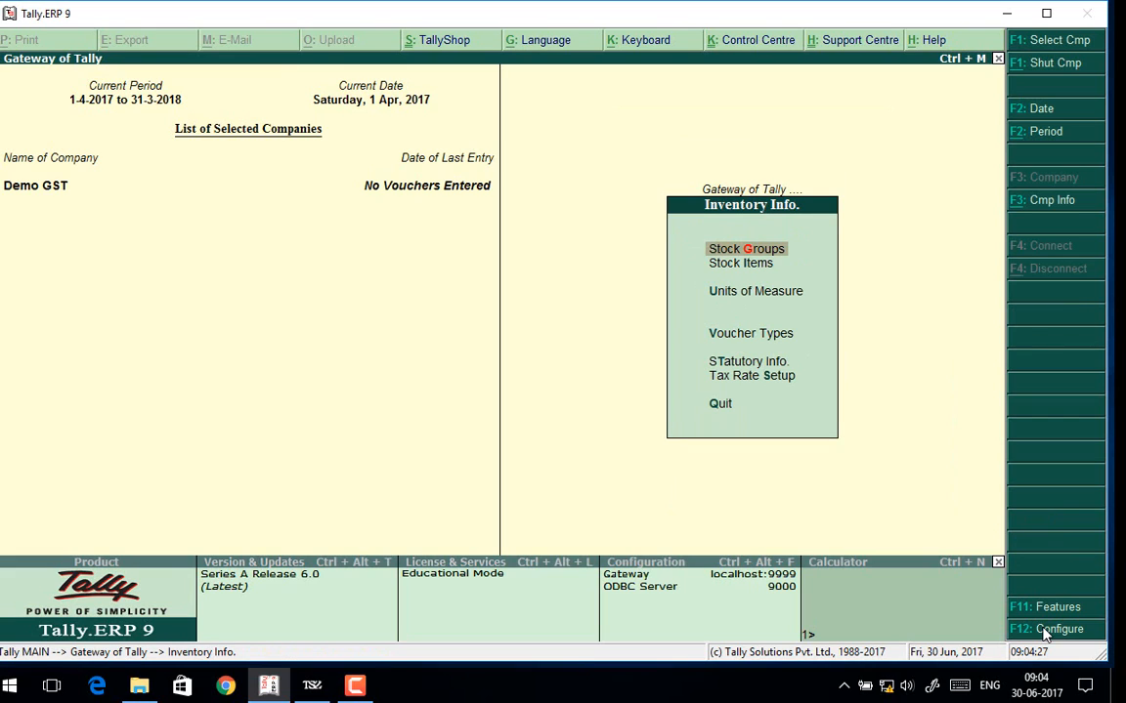
{"action": "key", "text": "Return"}
{"action": "key", "text": "Return"}
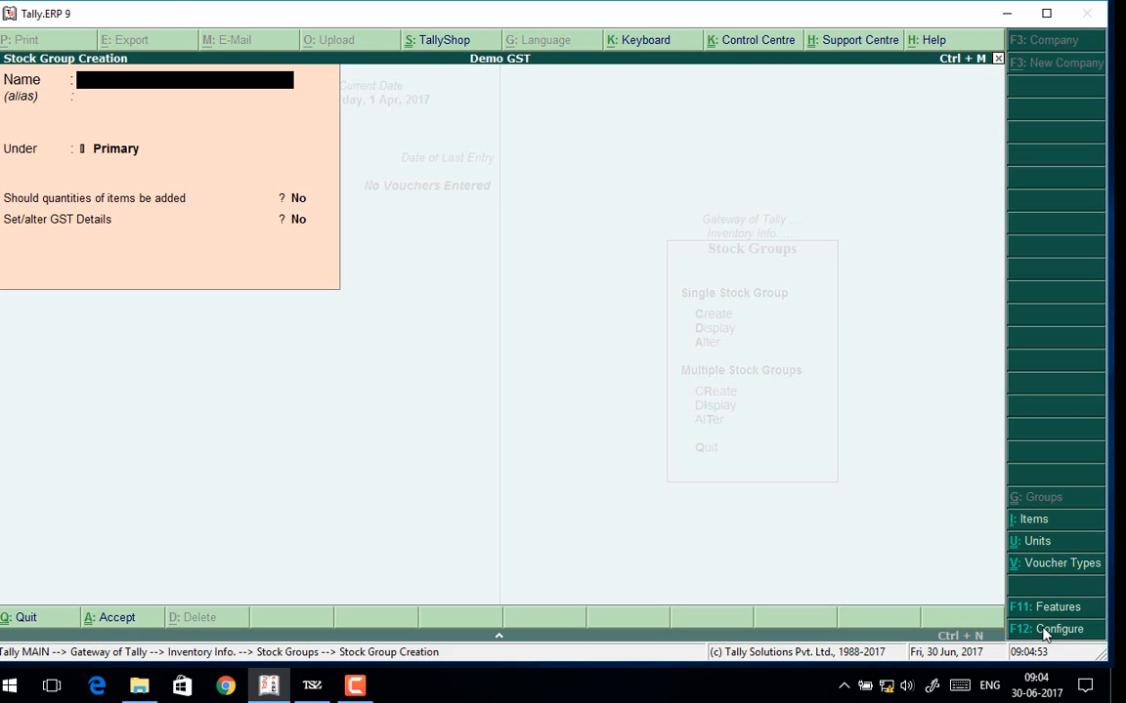
{"action": "type", "text": "LaPTOP"}
{"action": "key", "text": "BackSpace"}
{"action": "key", "text": "BackSpace"}
{"action": "key", "text": "BackSpace"}
{"action": "key", "text": "BackSpace"}
{"action": "key", "text": "BackSpace"}
{"action": "type", "text": "p"}
{"action": "key", "text": "BackSpace"}
{"action": "type", "text": "a"}
{"action": "key", "text": "BackSpace"}
{"action": "type", "text": "APTOP"}
{"action": "key", "text": "Return"}
Keep LAPTOP under Primary without adding item quantities, and enable its GST details with the classification left Undefined.
{"action": "key", "text": "Return"}
{"action": "key", "text": "Return"}
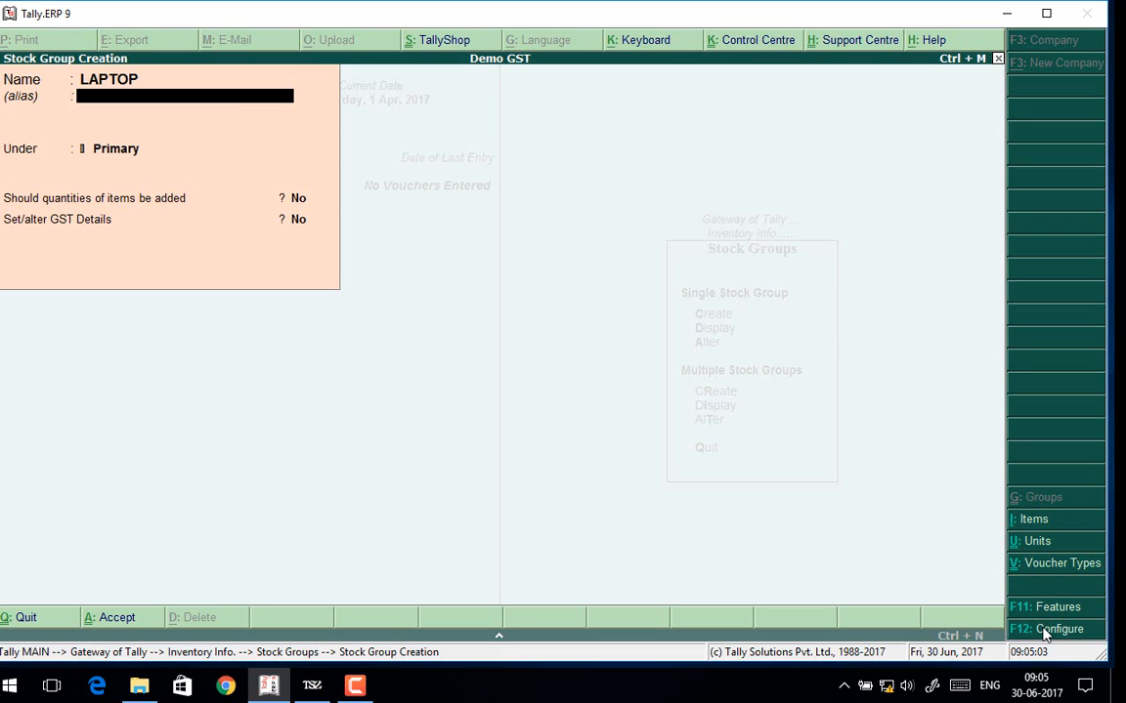
{"action": "key", "text": "Return"}
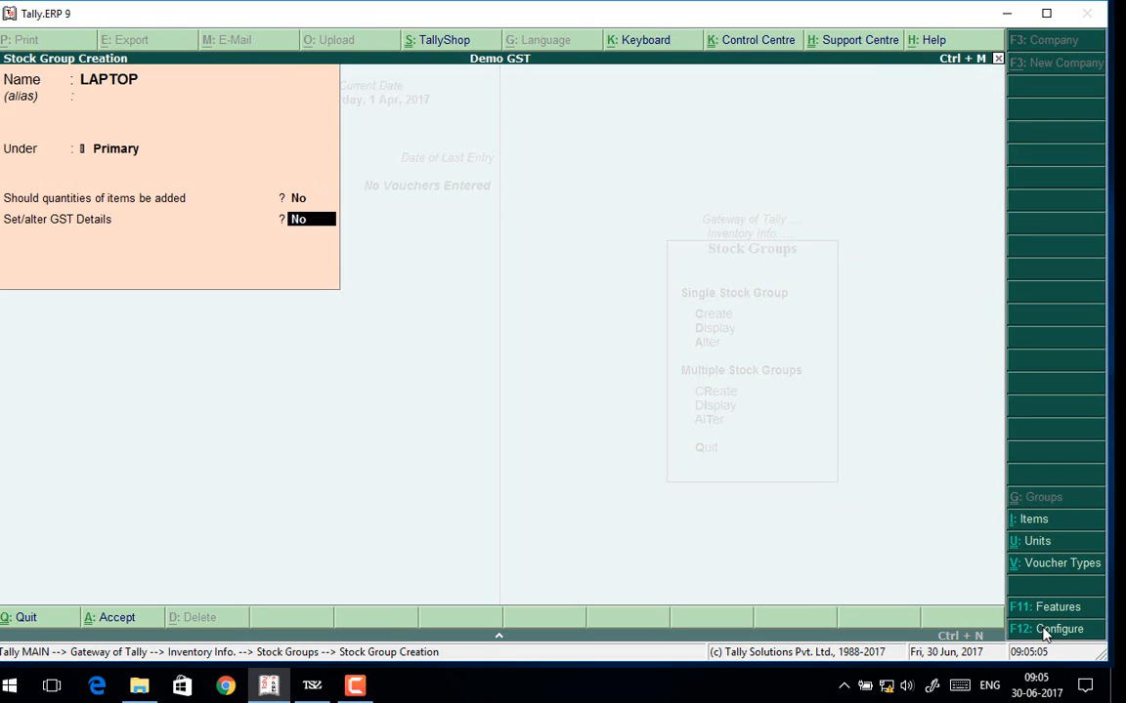
{"action": "type", "text": "y"}
{"action": "key", "text": "Return"}
{"action": "key", "text": "Return"}
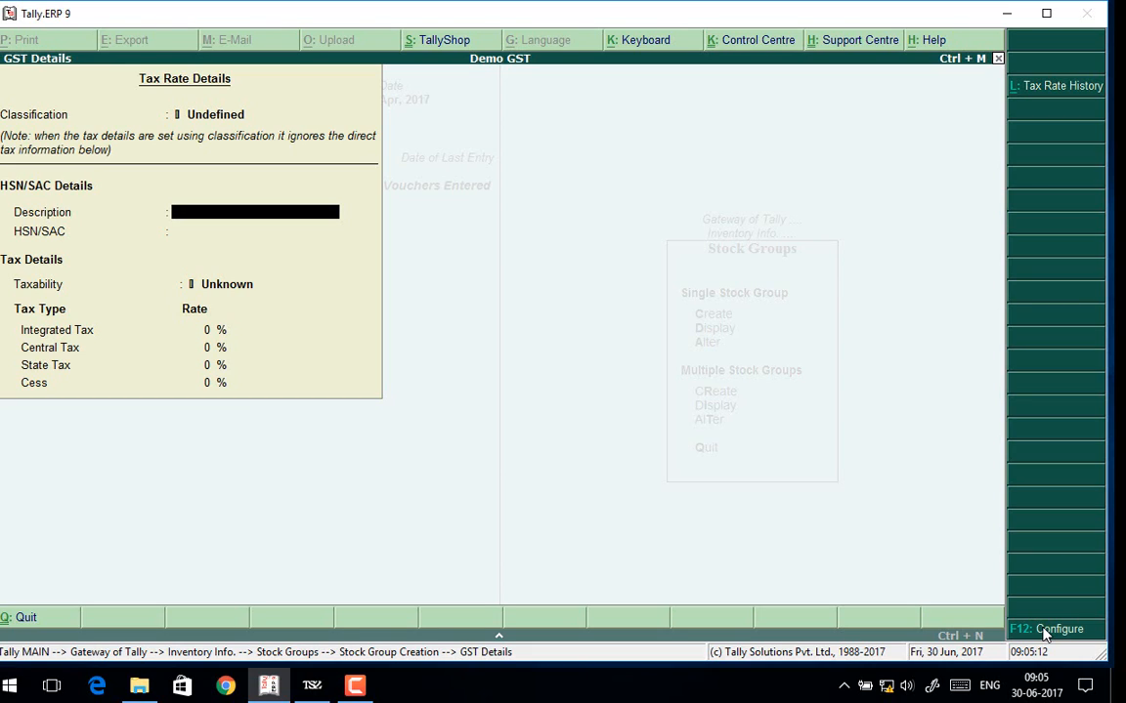
Set the LAPTOP group's HSN/SAC description to IT Product and its HSN/SAC code to 123456.
{"action": "type", "text": "IT Product"}
{"action": "key", "text": "Return"}
{"action": "type", "text": "1"}
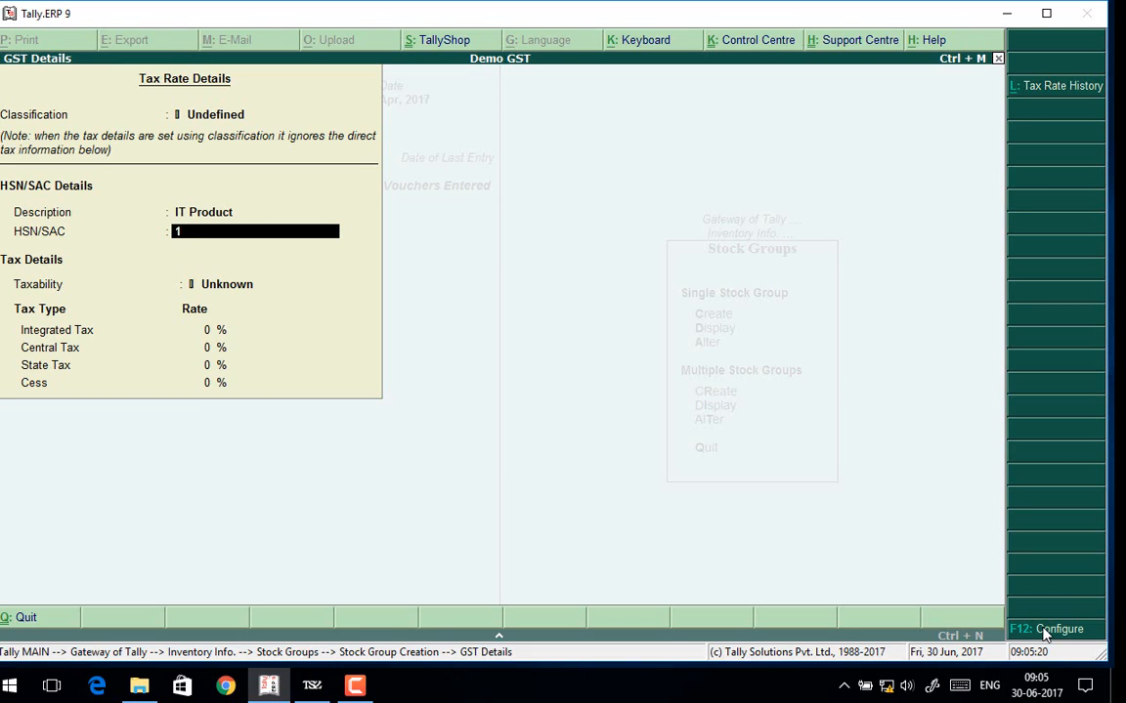
{"action": "type", "text": "23456"}
{"action": "key", "text": "Return"}
Set the LAPTOP group's taxability to Taxable with an integrated tax rate of 18%, leaving cess at 0%.
{"action": "key", "text": "Down"}
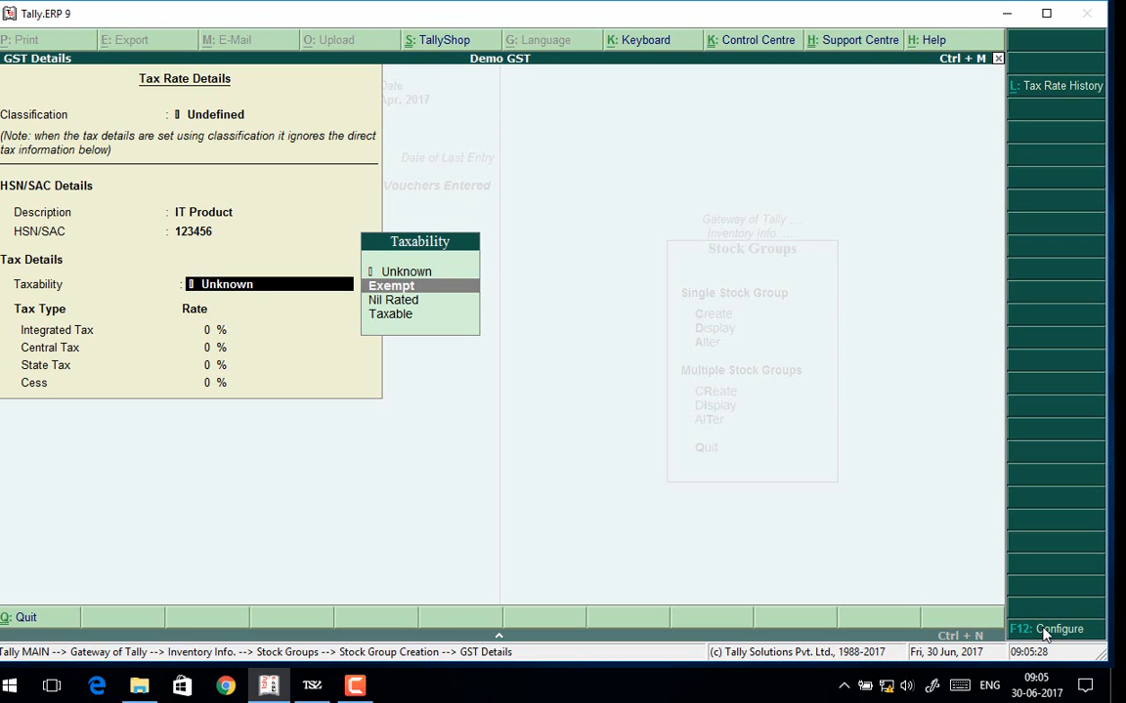
{"action": "key", "text": "Down"}
{"action": "key", "text": "Down"}
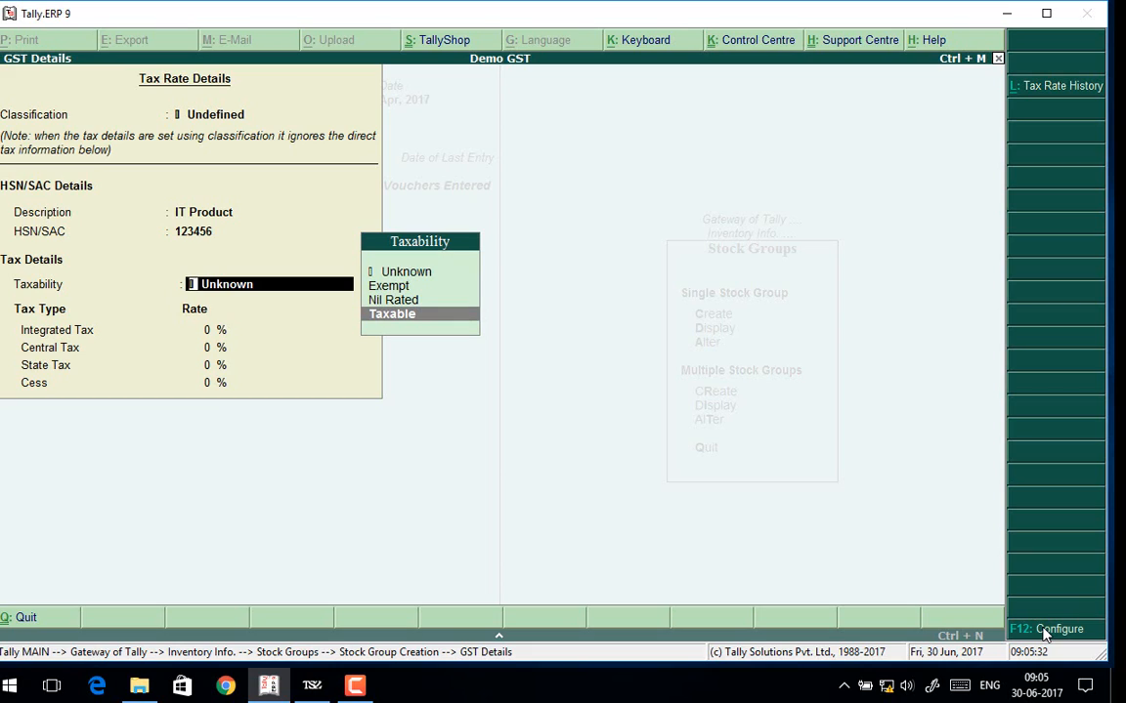
{"action": "key", "text": "Return"}
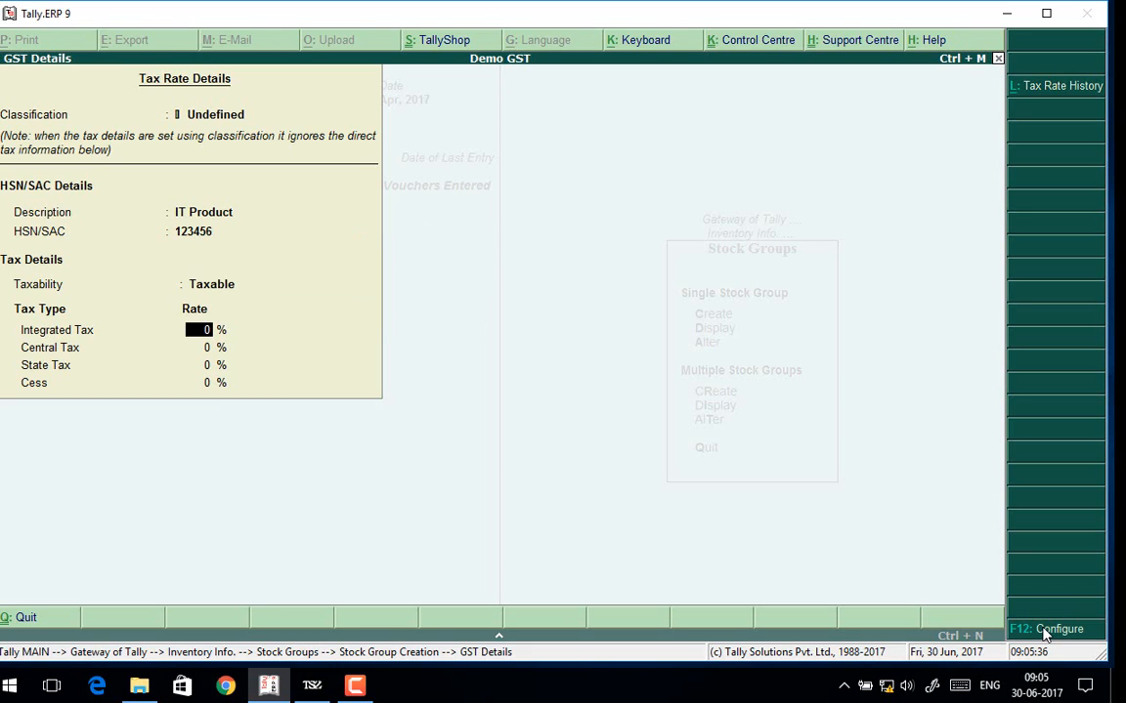
{"action": "type", "text": "18"}
{"action": "key", "text": "Return"}
{"action": "key", "text": "Return"}
{"action": "key", "text": "Return"}
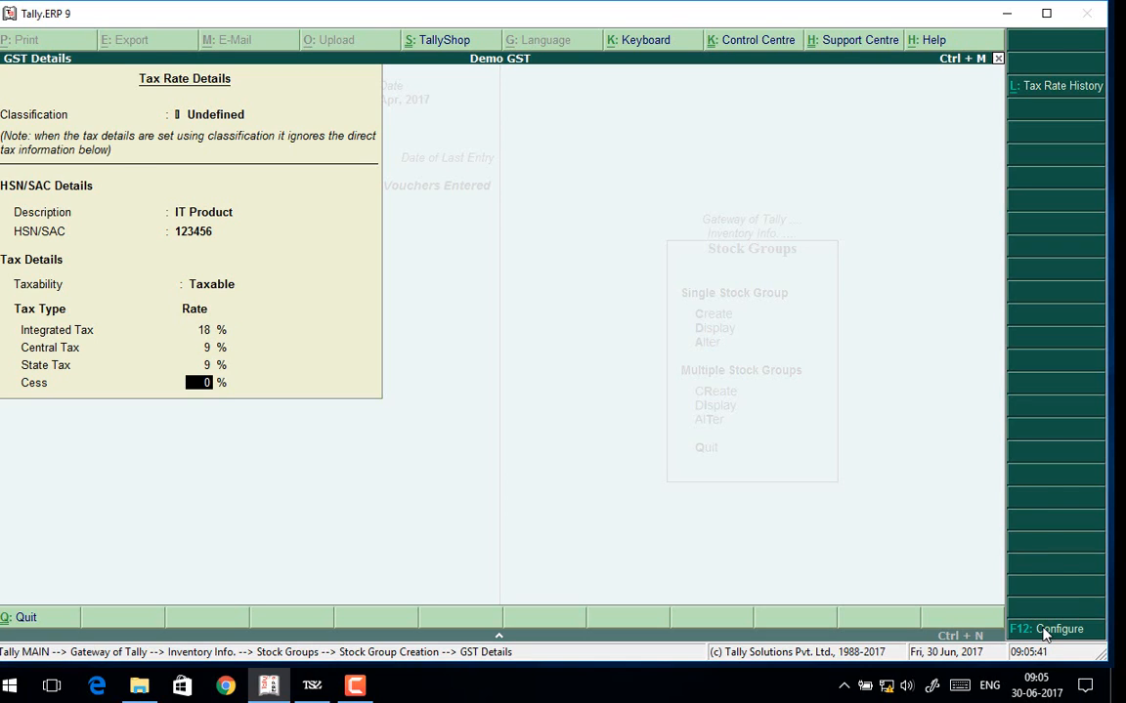
{"action": "key", "text": "Return"}
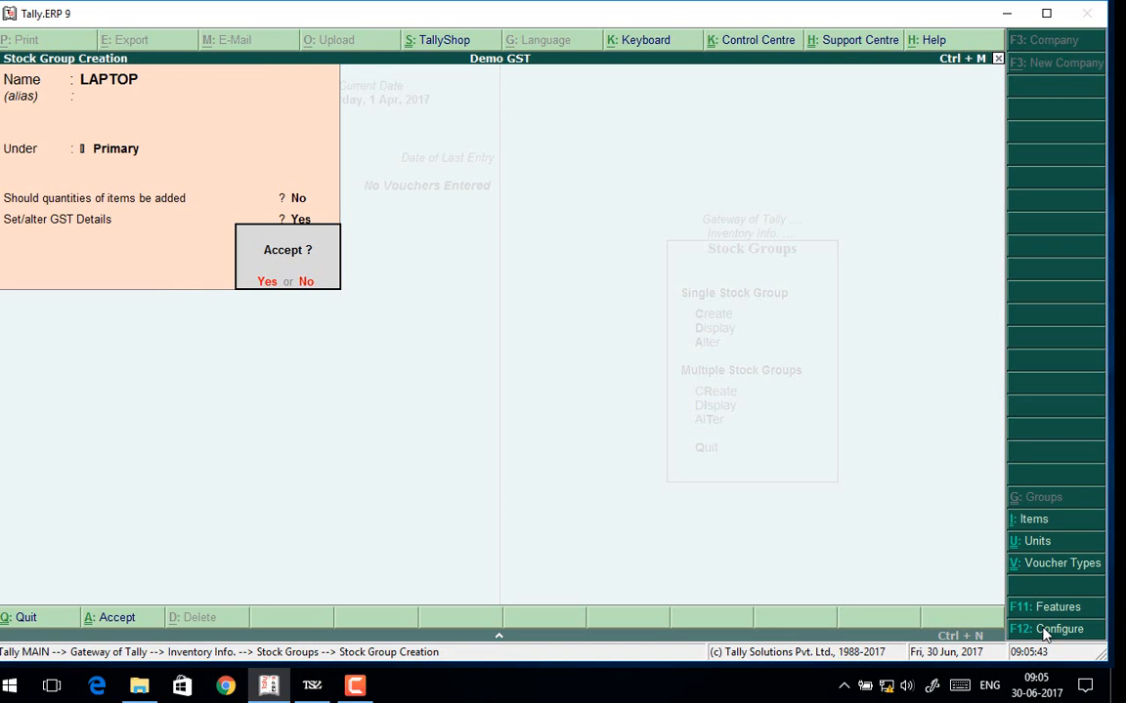
Save the LAPTOP stock group and leave stock group creation.
{"action": "key", "text": "Return"}
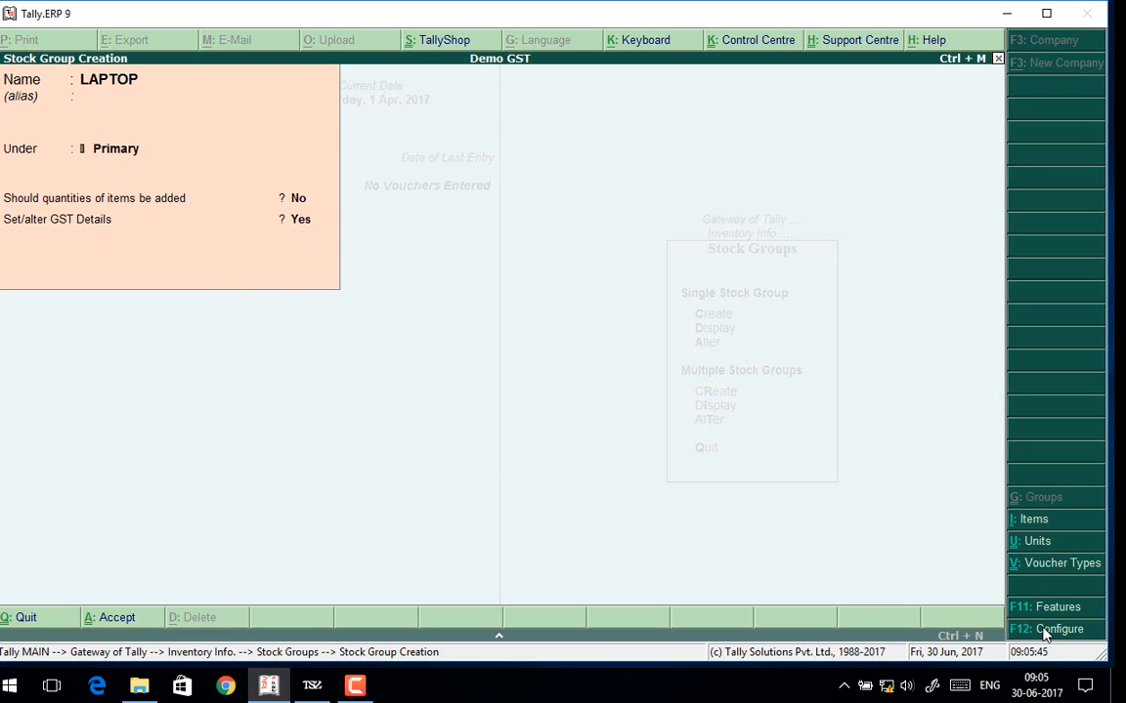
{"action": "key", "text": "Escape"}
{"action": "key", "text": "Return"}
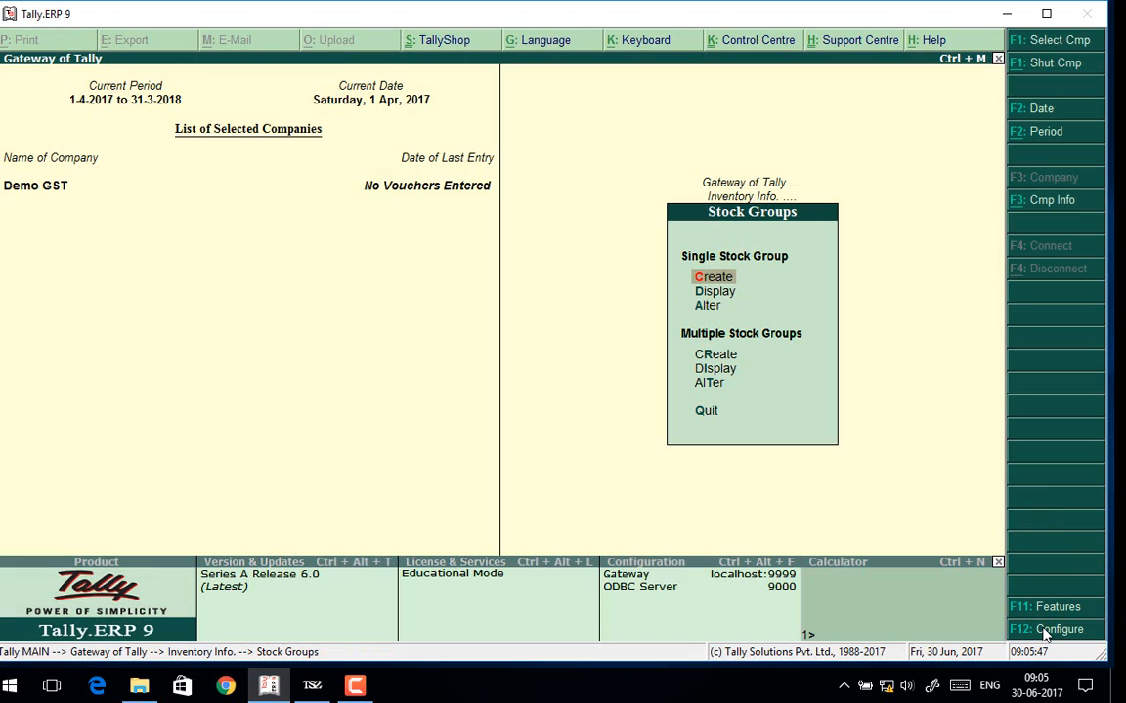
Start a new single stock item named LAPTOP HP and place it under the LAPTOP stock group.
{"action": "key", "text": "Escape"}
{"action": "key", "text": "Down"}
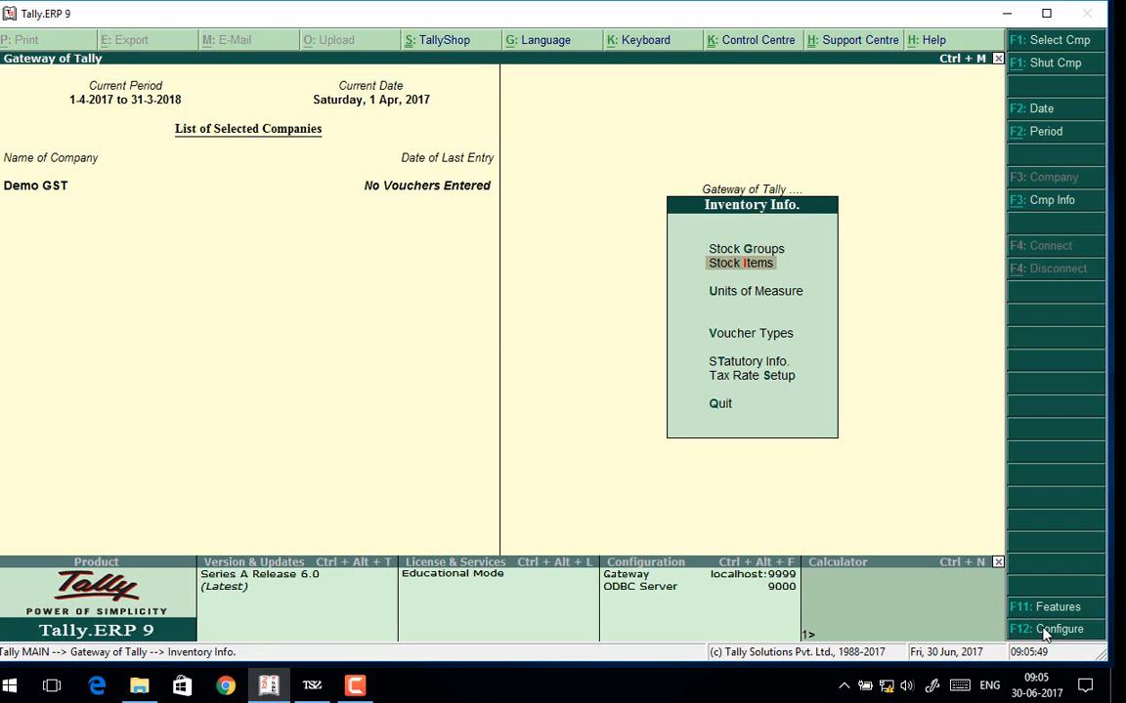
{"action": "key", "text": "Return"}
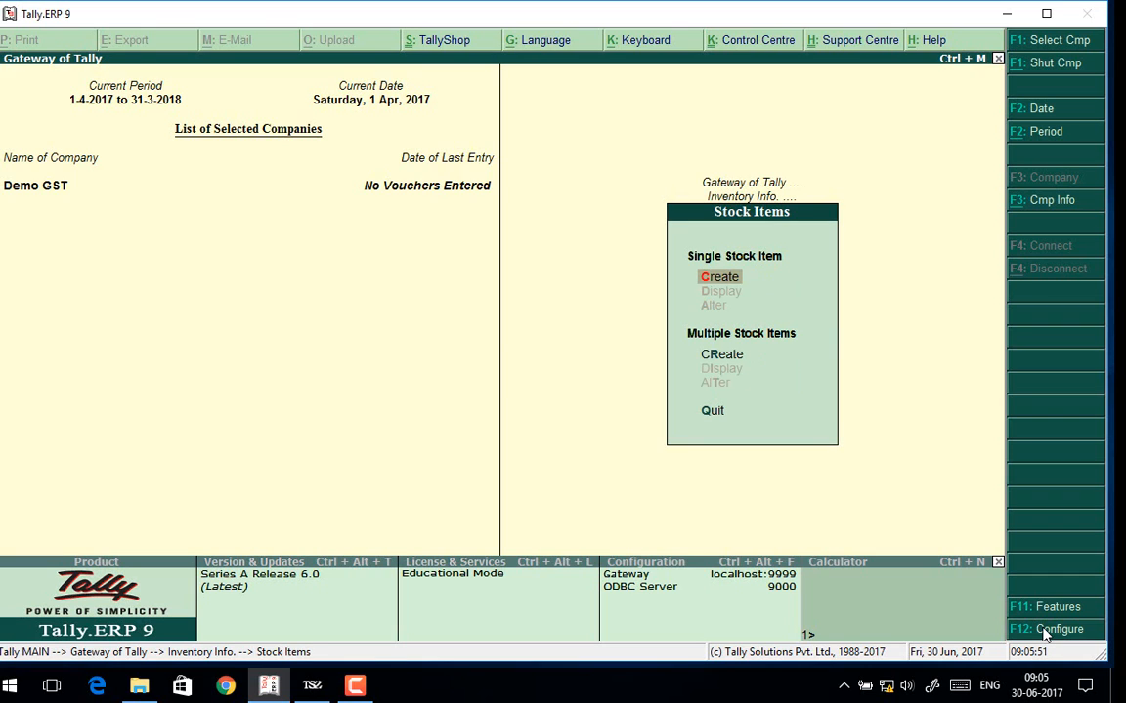
{"action": "key", "text": "Return"}
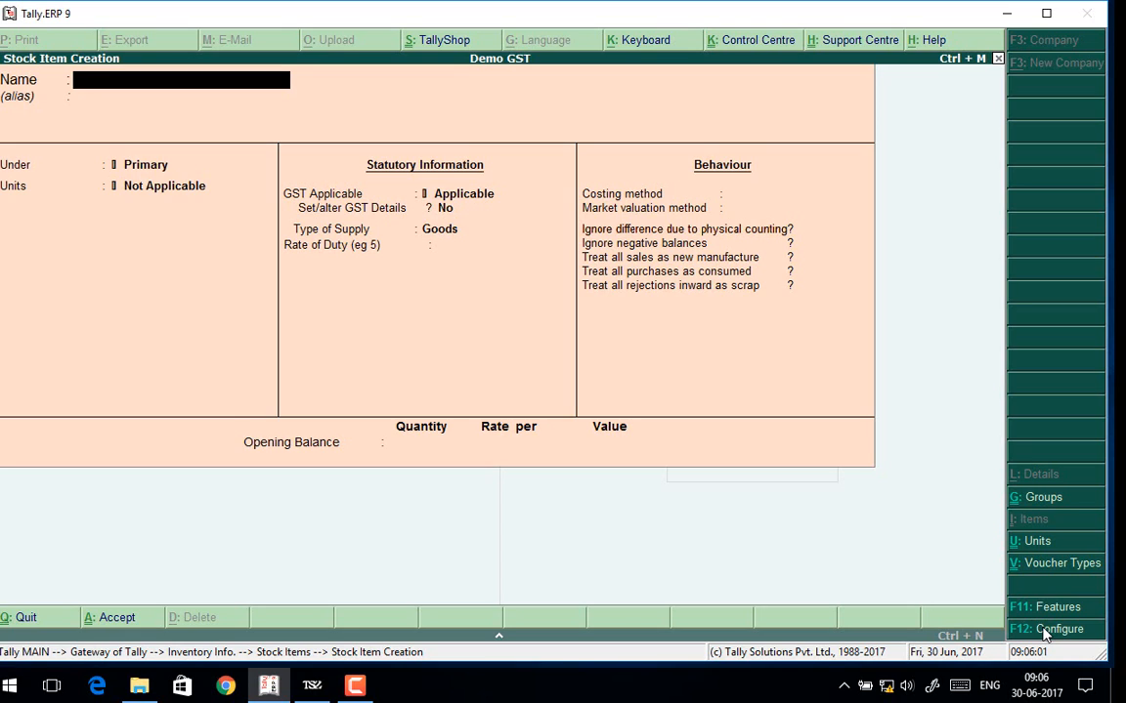
{"action": "type", "text": "LAPTOP HP"}
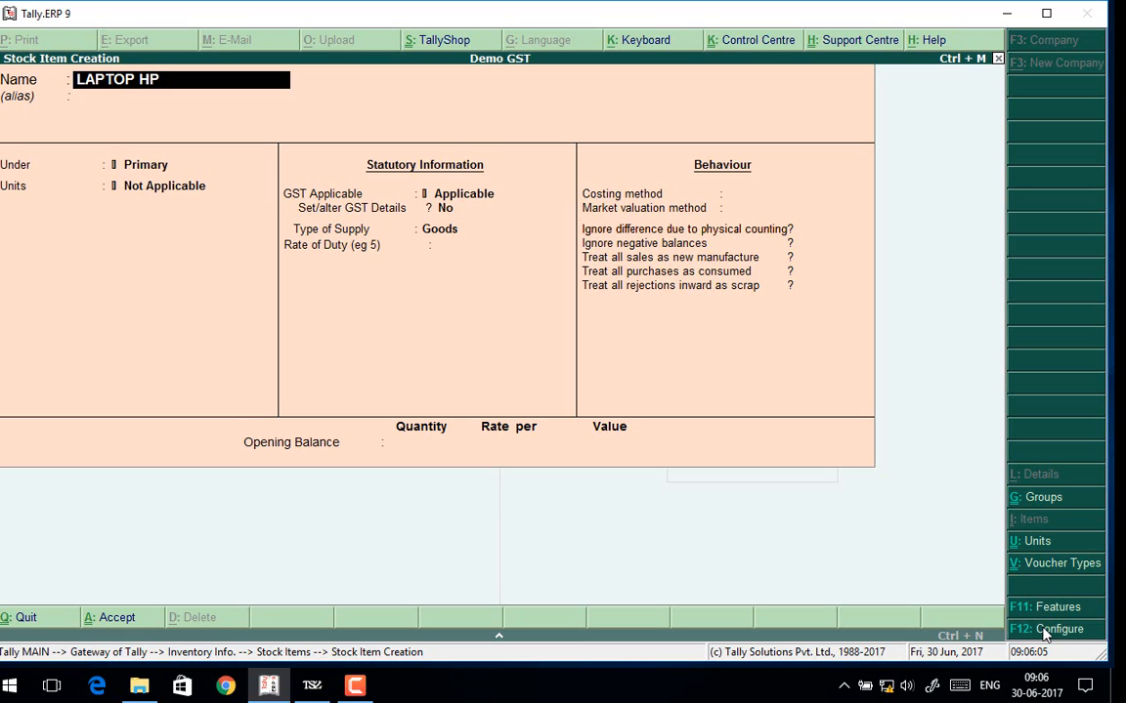
{"action": "key", "text": "Return"}
{"action": "key", "text": "Return"}
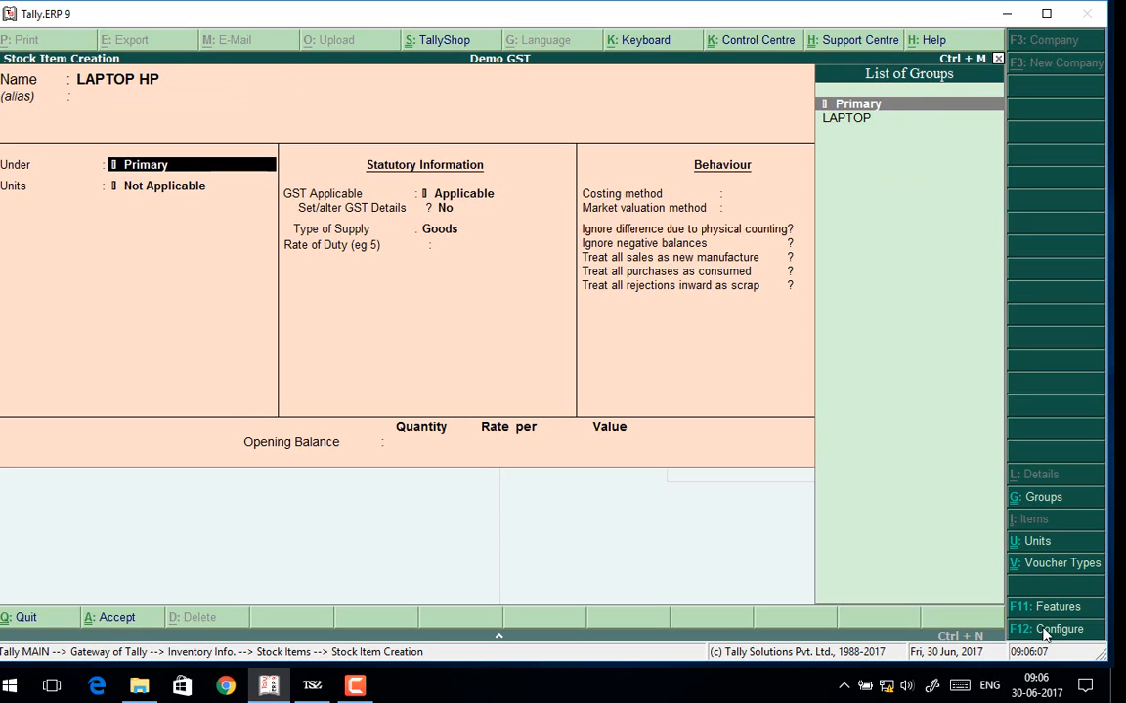
{"action": "key", "text": "Down"}
{"action": "key", "text": "Return"}
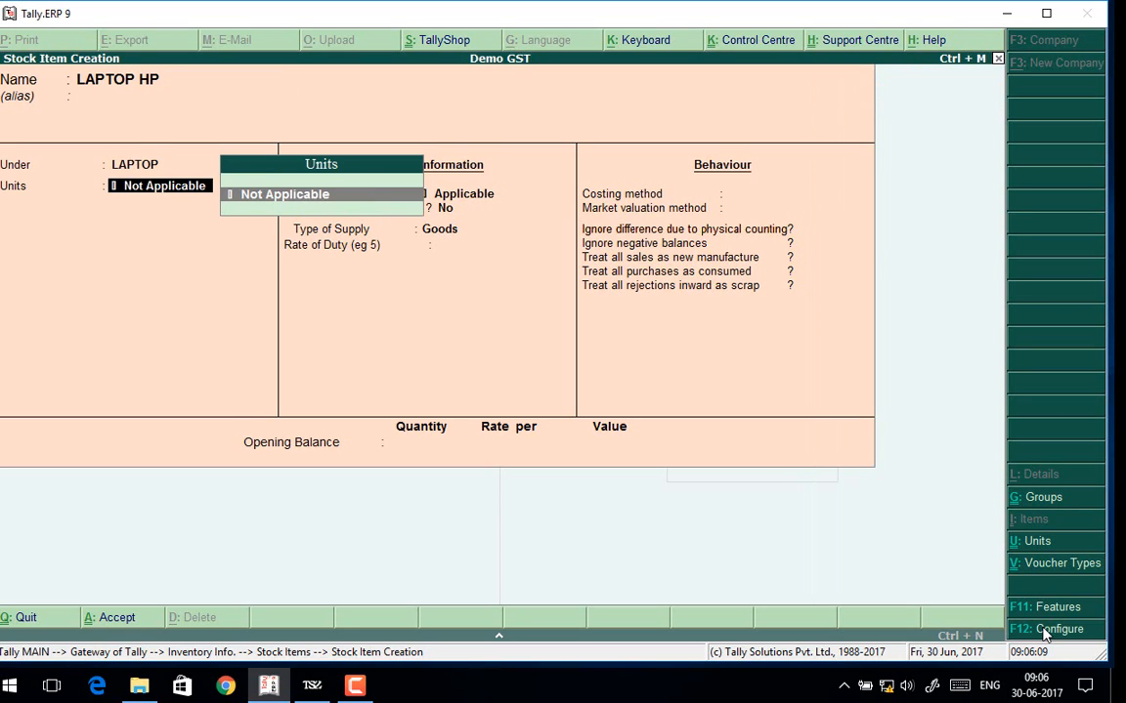
Create a simple unit of measure Nos with 0 decimal places and assign it to LAPTOP HP.
{"action": "key", "text": "alt+c"}
{"action": "type", "text": "Nos"}
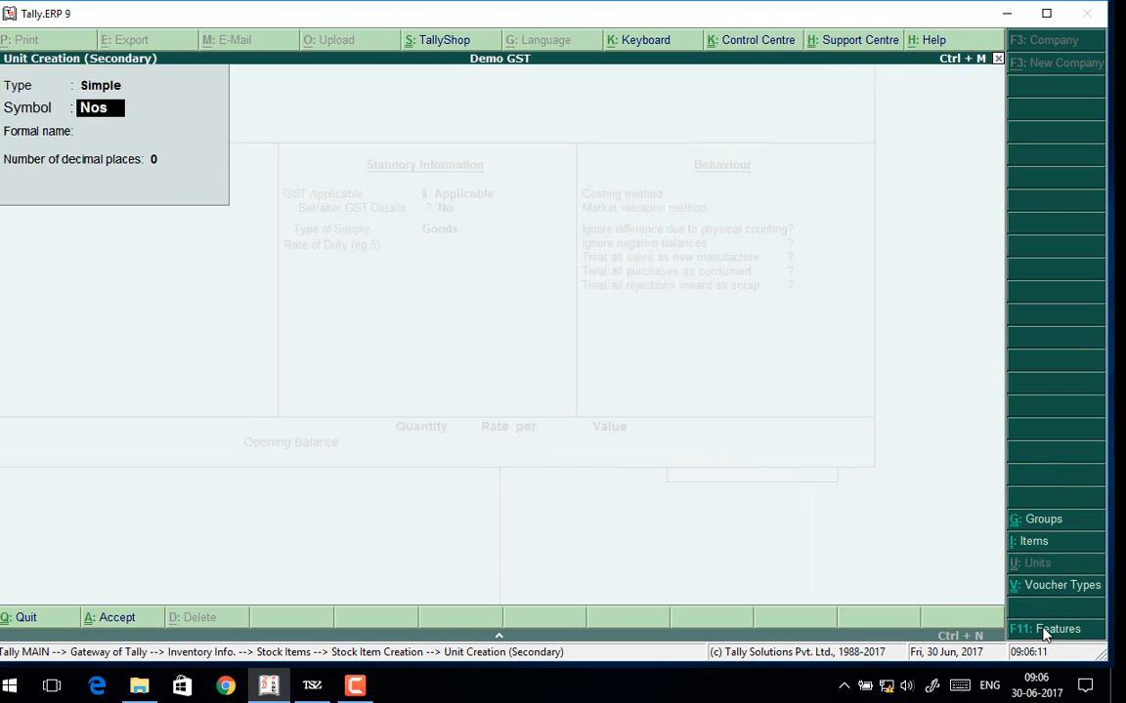
{"action": "key", "text": "Return"}
{"action": "key", "text": "Return"}
{"action": "key", "text": "Return"}
{"action": "key", "text": "Return"}
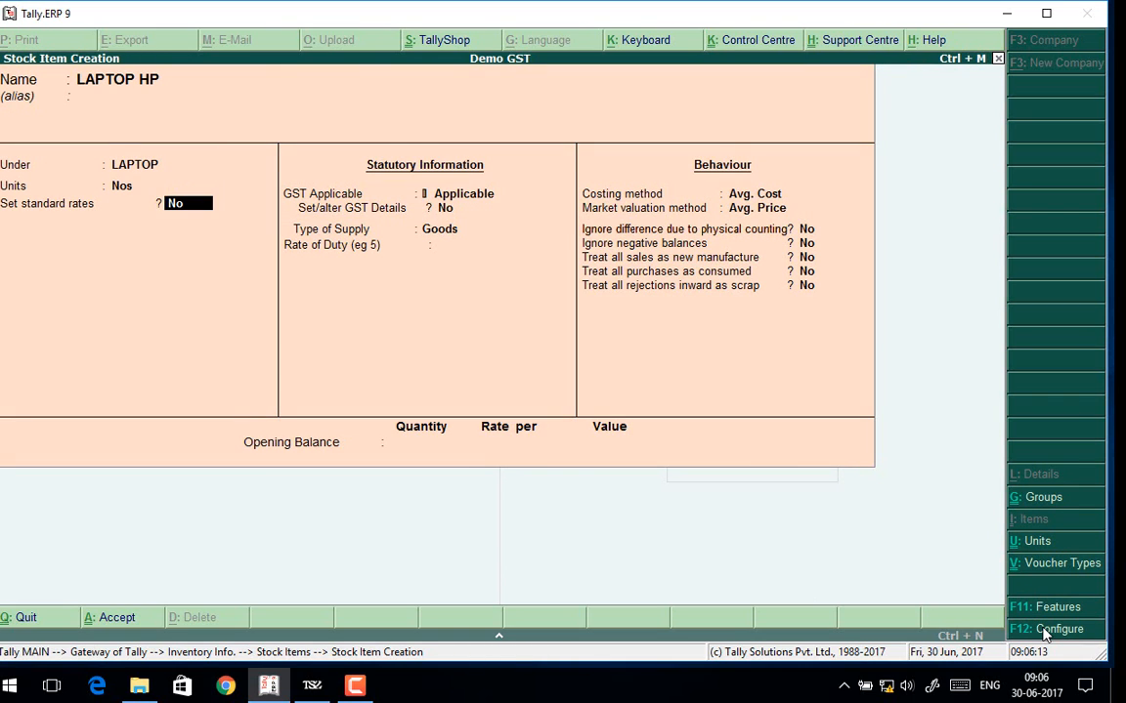
{"action": "key", "text": "Return"}
{"action": "key", "text": "Return"}
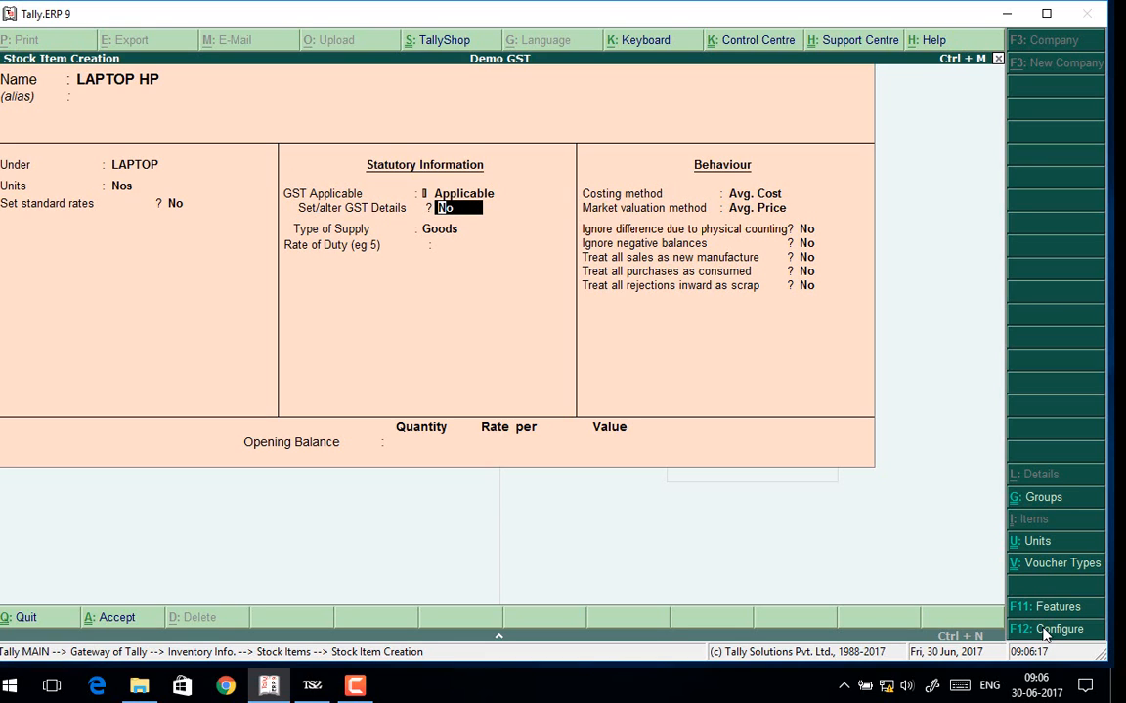
{"action": "key", "text": "y"}
{"action": "key", "text": "Return"}
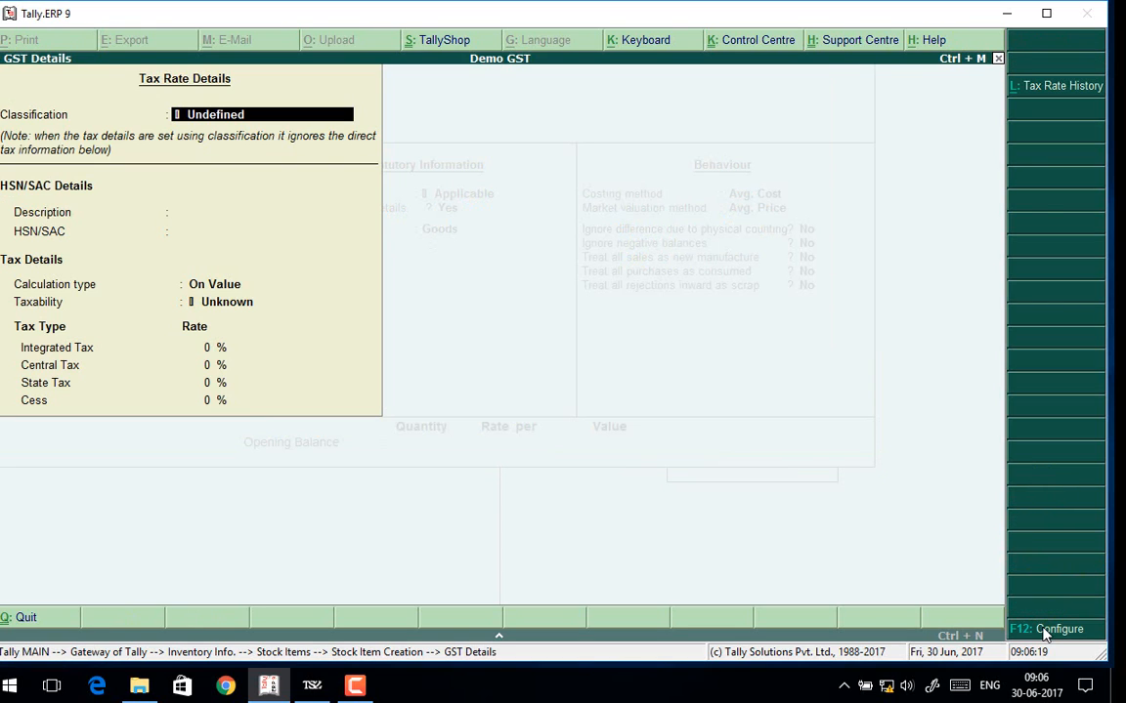
{"action": "key", "text": "Escape"}
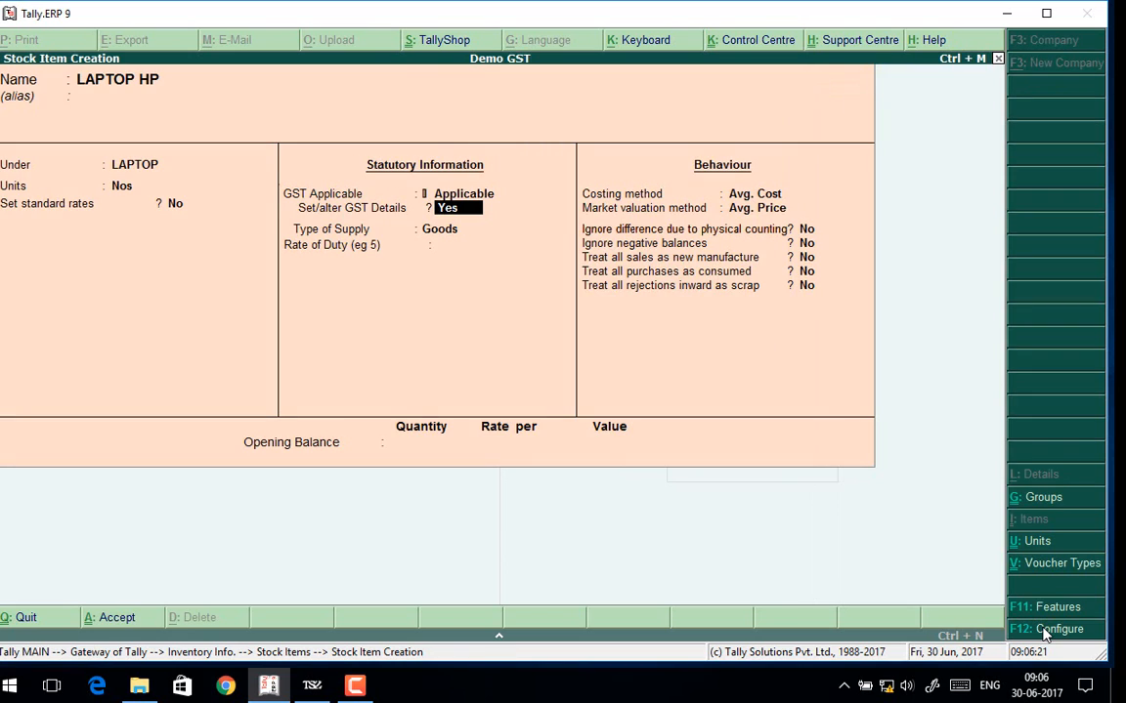
{"action": "type", "text": "n"}
{"action": "key", "text": "Return"}
{"action": "key", "text": "BackSpace"}
{"action": "key", "text": "BackSpace"}
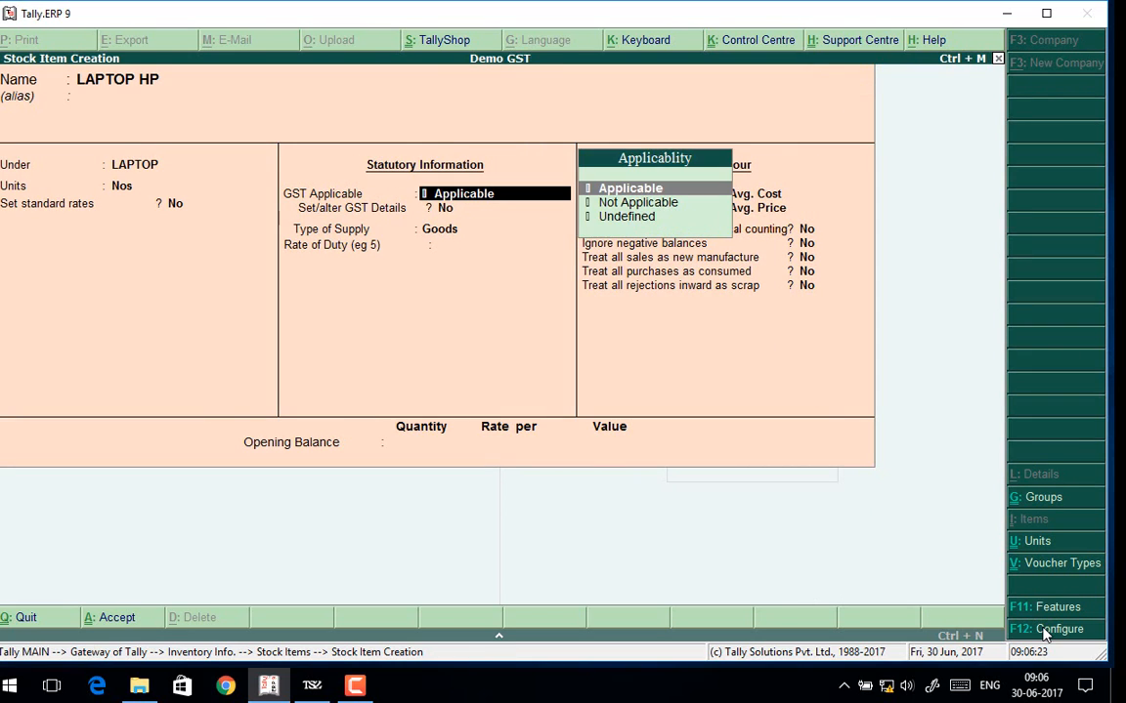
{"action": "key", "text": "BackSpace"}
{"action": "key", "text": "BackSpace"}
{"action": "key", "text": "BackSpace"}
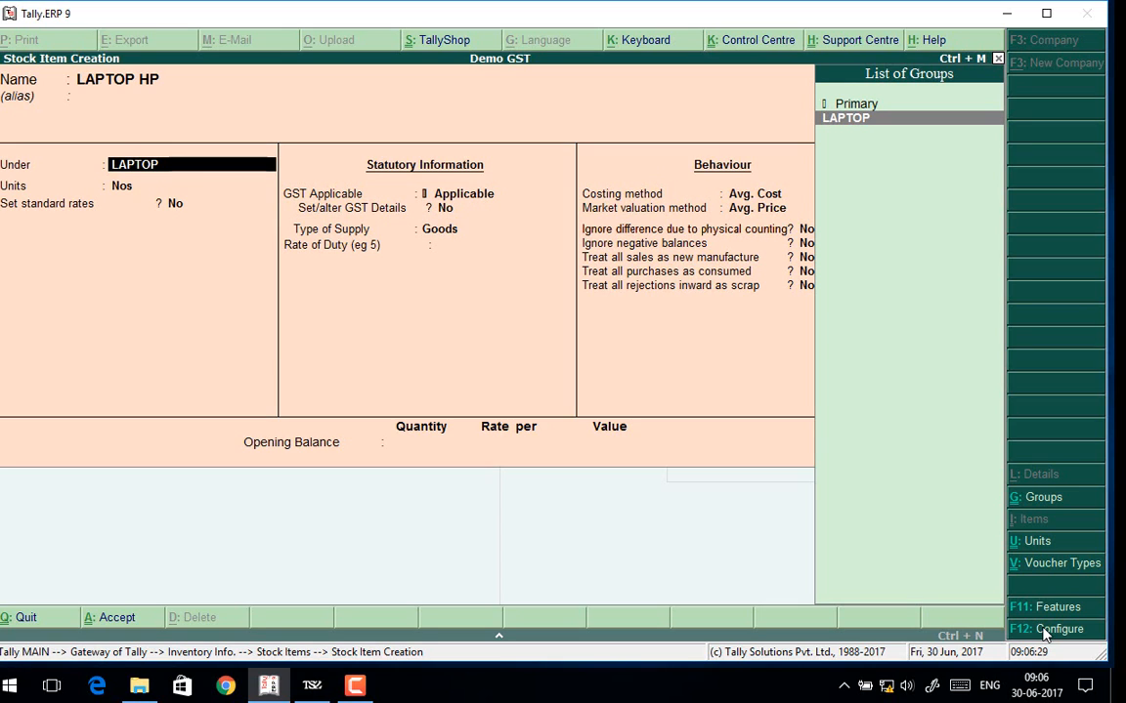
Keep LAPTOP HP as GST Applicable without item-level GST details, with supply type Goods and a rate of duty of 0.
{"action": "key", "text": "Return"}
{"action": "key", "text": "Return"}
{"action": "key", "text": "Return"}
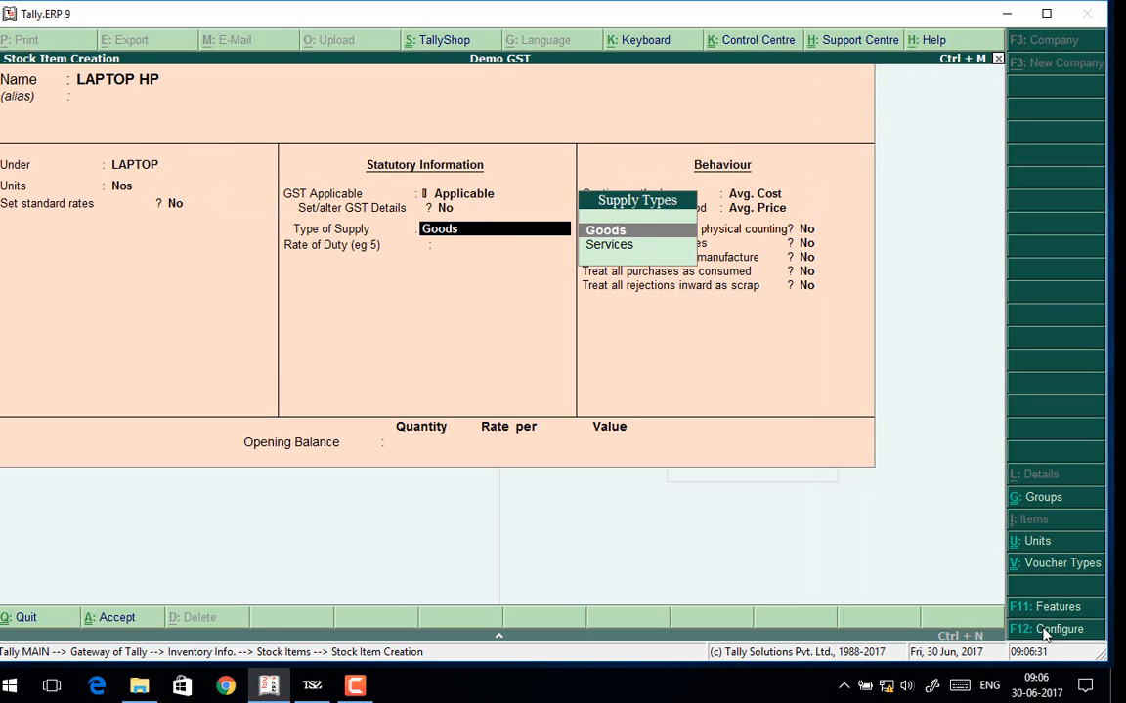
{"action": "key", "text": "Return"}
{"action": "key", "text": "Return"}
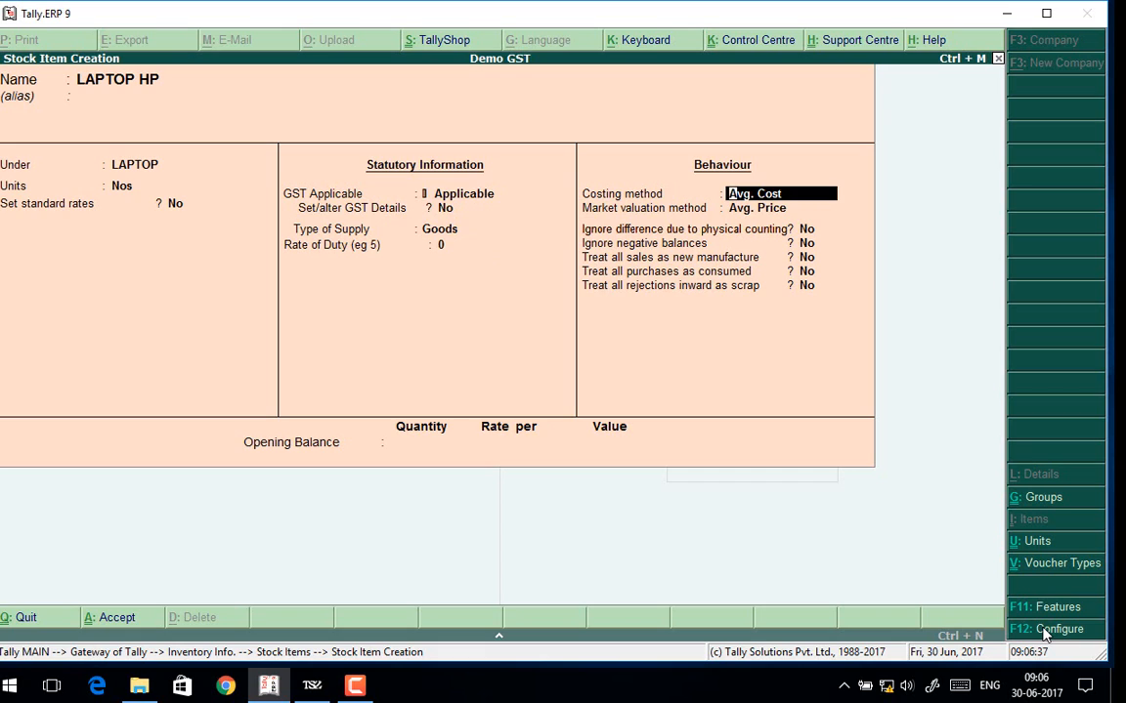
Keep Avg. Cost, Avg. Price and No for all behaviour options, leave the opening balance empty, and save LAPTOP HP.
{"action": "key", "text": "Return"}
{"action": "key", "text": "Return"}
{"action": "key", "text": "Return"}
{"action": "key", "text": "Return"}
{"action": "key", "text": "Return"}
{"action": "key", "text": "Return"}
{"action": "key", "text": "Return"}
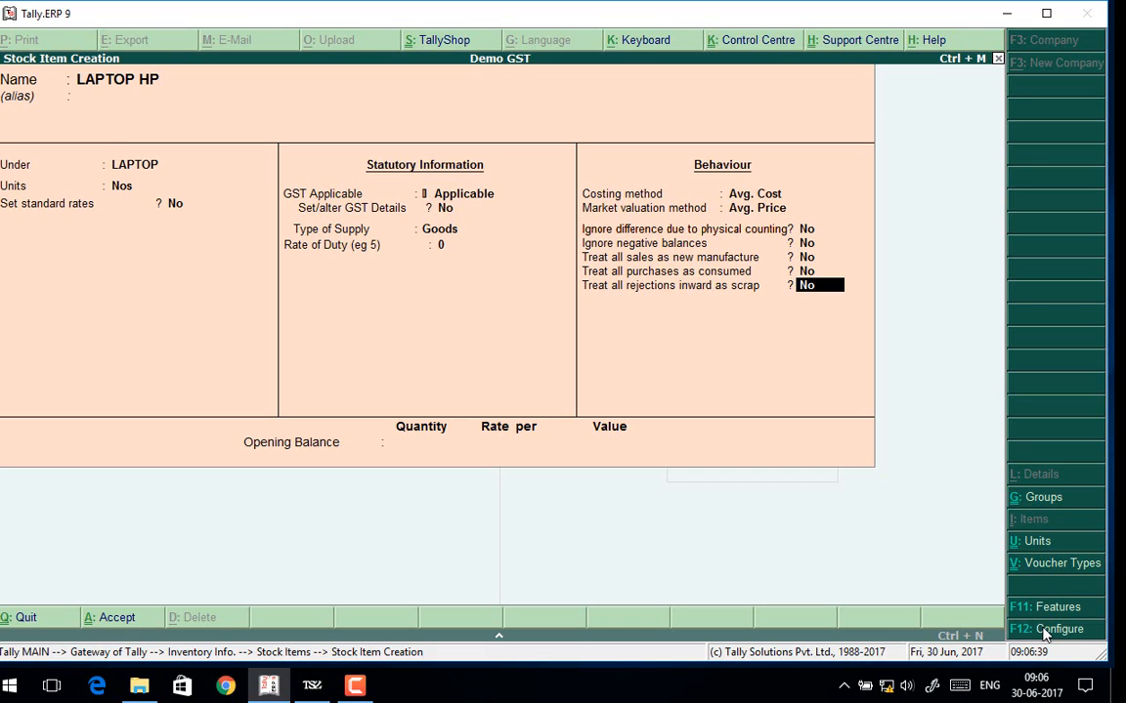
{"action": "key", "text": "Return"}
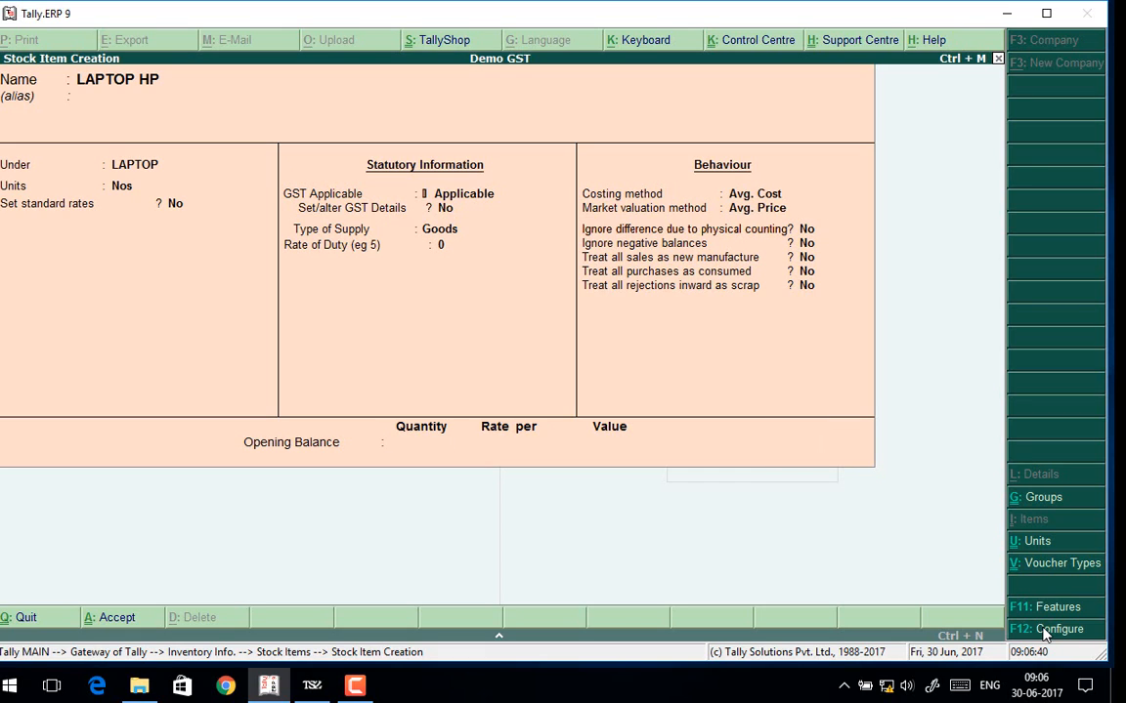
Name the next stock item LAPTOP LG, leaving its alias empty.
{"action": "type", "text": "LAP"}
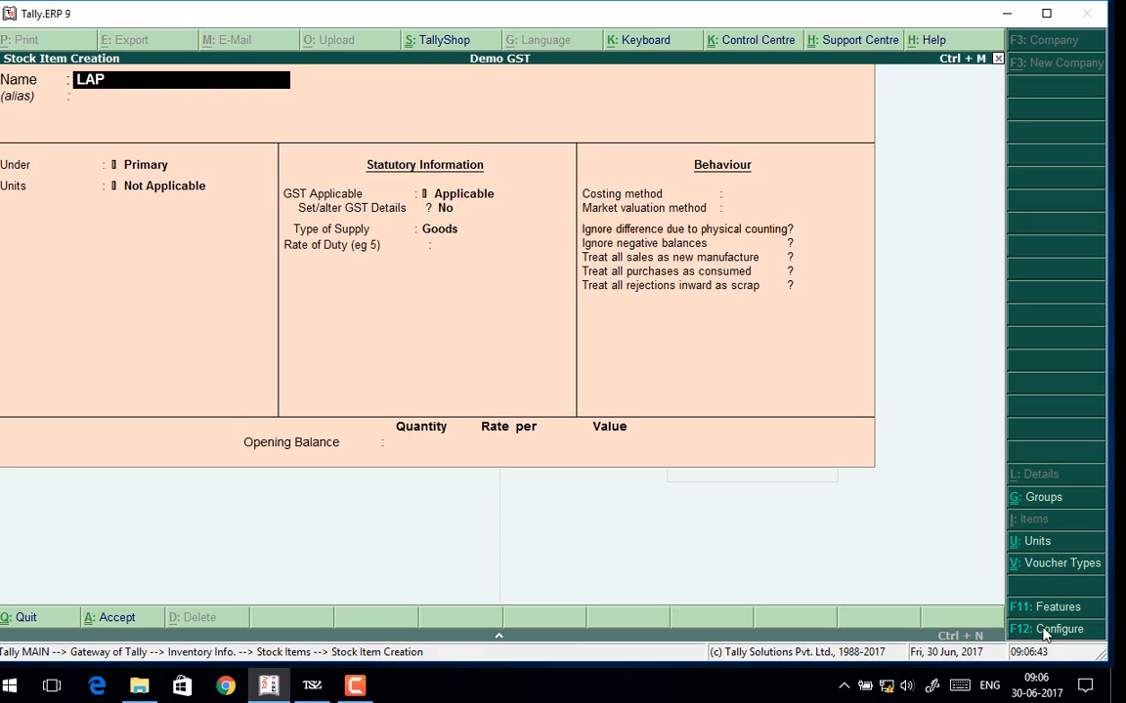
{"action": "type", "text": "TOP"}
{"action": "key", "text": "Return"}
{"action": "key", "text": "Return"}
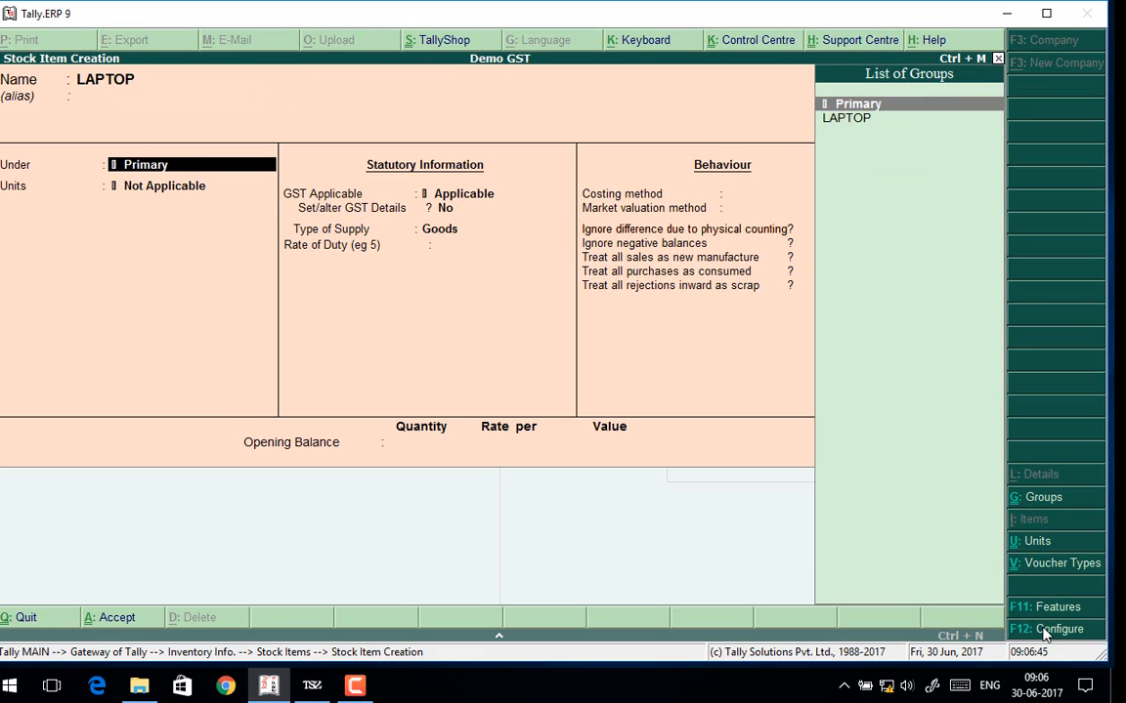
{"action": "key", "text": "BackSpace"}
{"action": "key", "text": "BackSpace"}
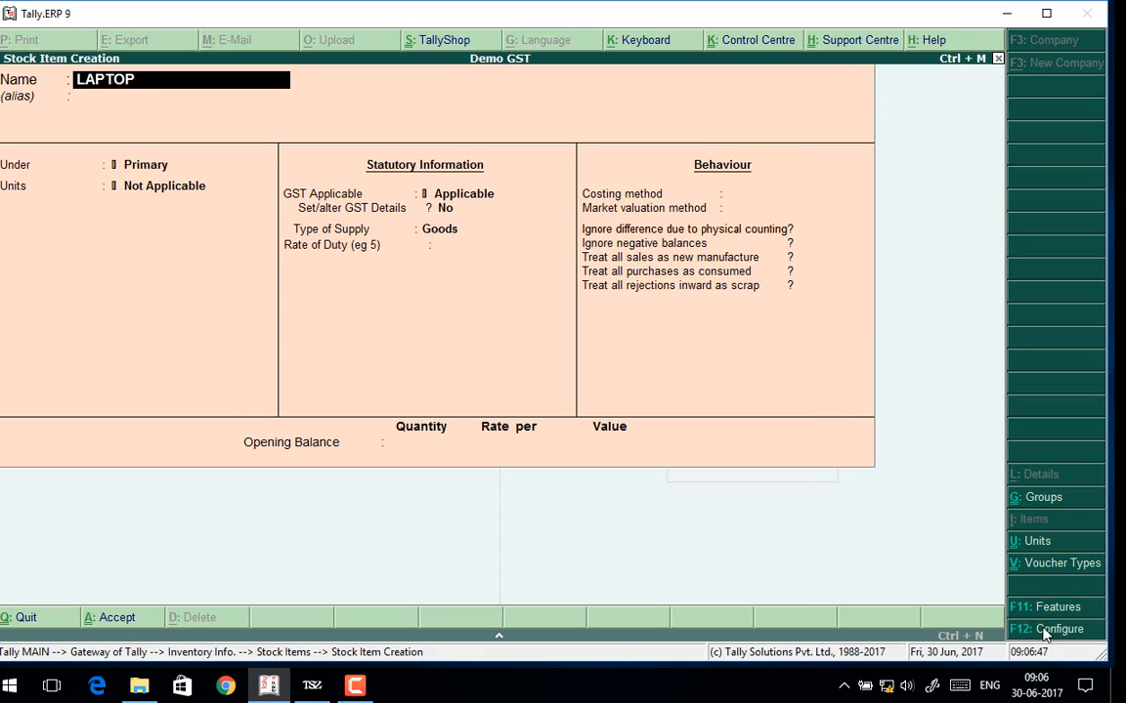
{"action": "type", "text": "LG"}
{"action": "key", "text": "Return"}
{"action": "key", "text": "Return"}
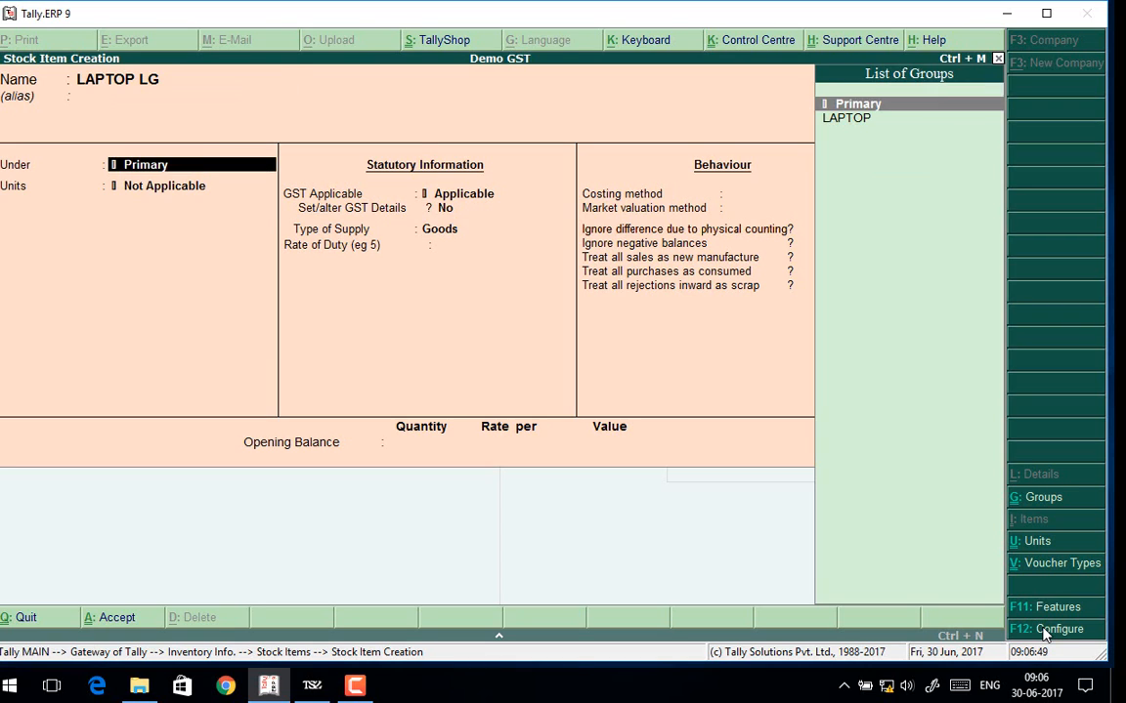
Place LAPTOP LG under the LAPTOP stock group and set its unit to Nos.
{"action": "key", "text": "Return"}
{"action": "key", "text": "Down"}
{"action": "key", "text": "Return"}
{"action": "key", "text": "BackSpace"}
{"action": "key", "text": "BackSpace"}
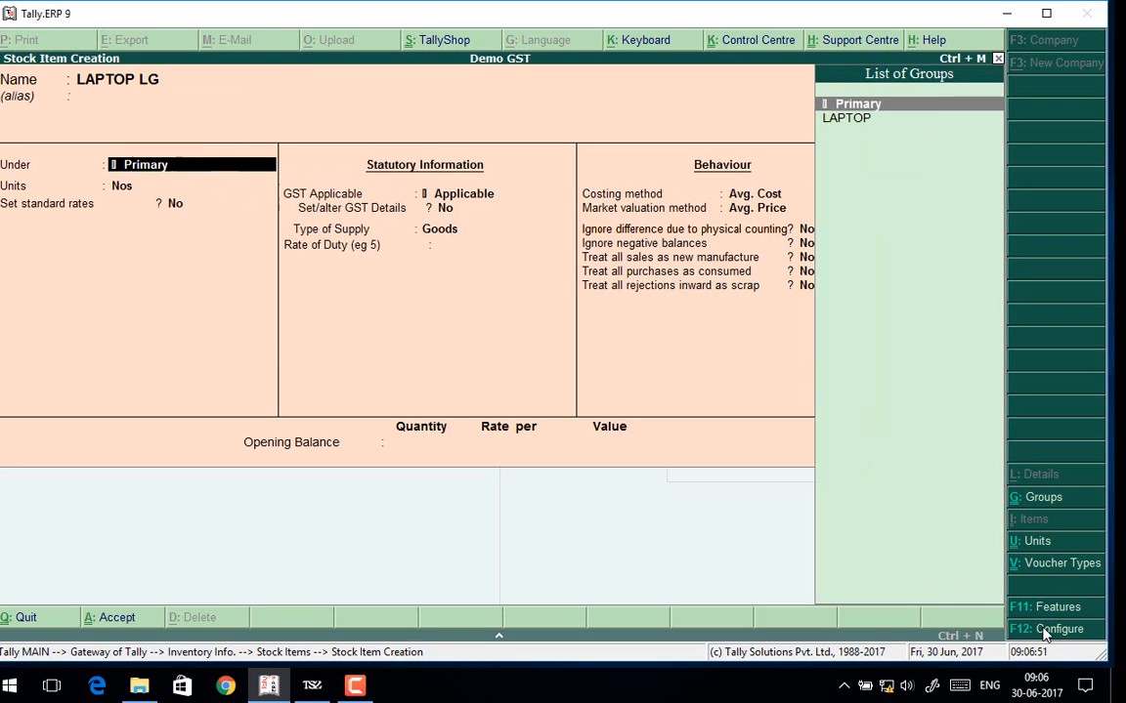
{"action": "key", "text": "Down"}
{"action": "key", "text": "Return"}
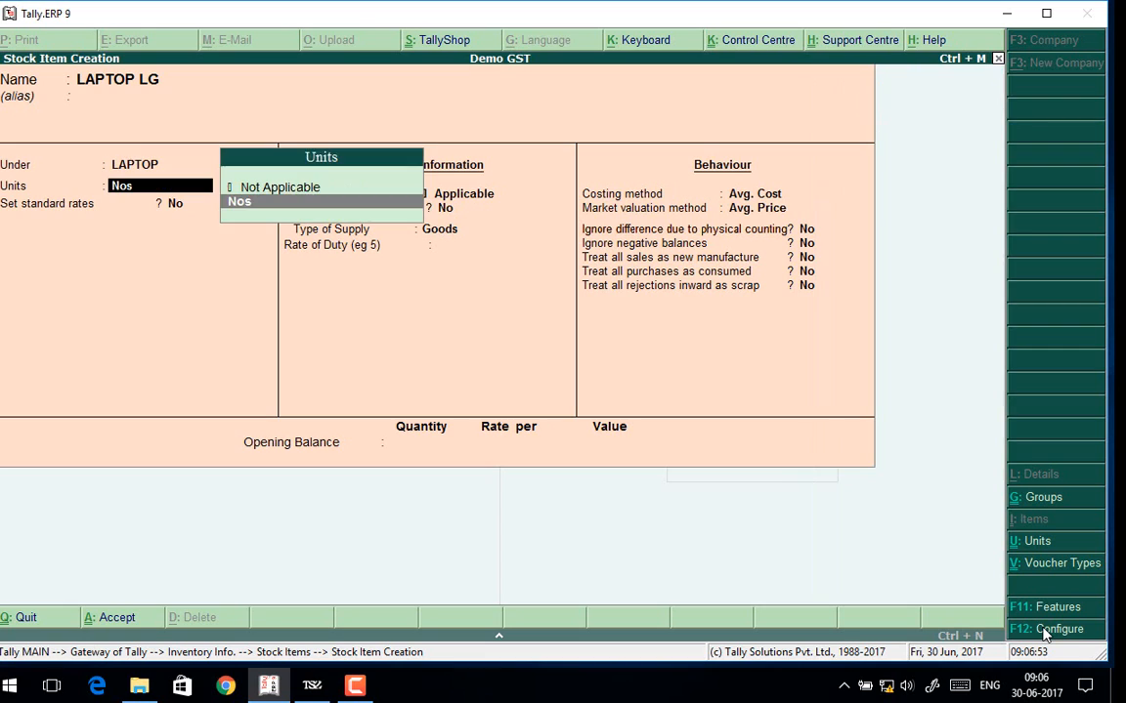
{"action": "key", "text": "Return"}
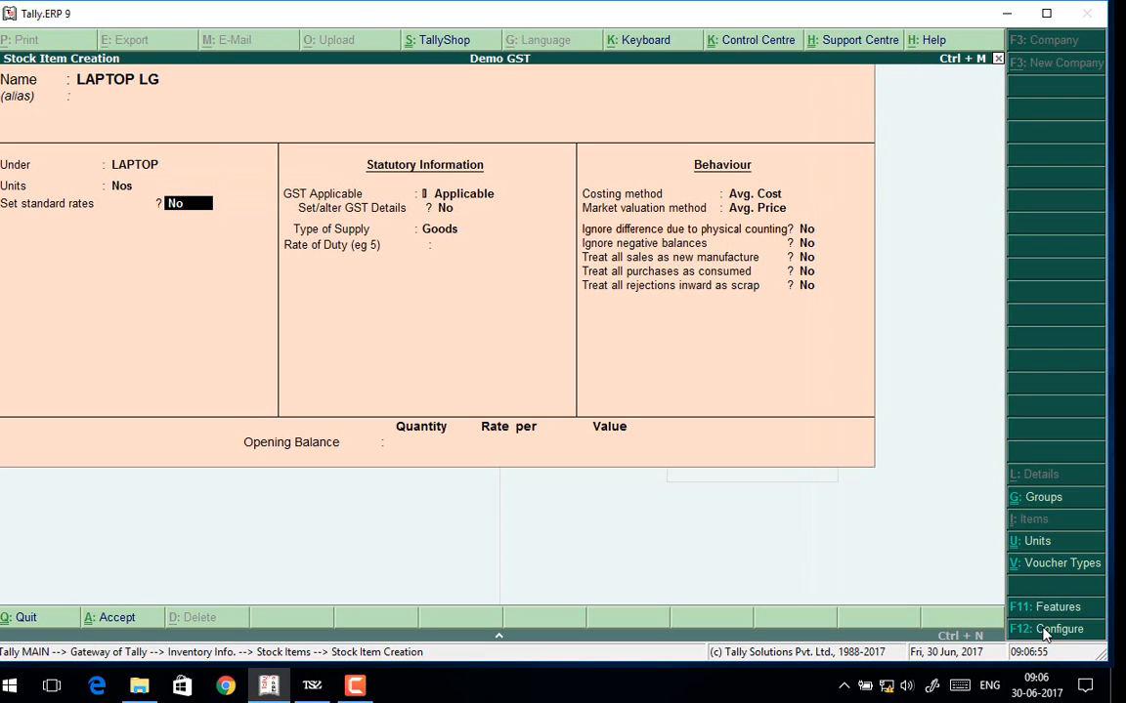
{"action": "key", "text": "BackSpace"}
{"action": "key", "text": "BackSpace"}
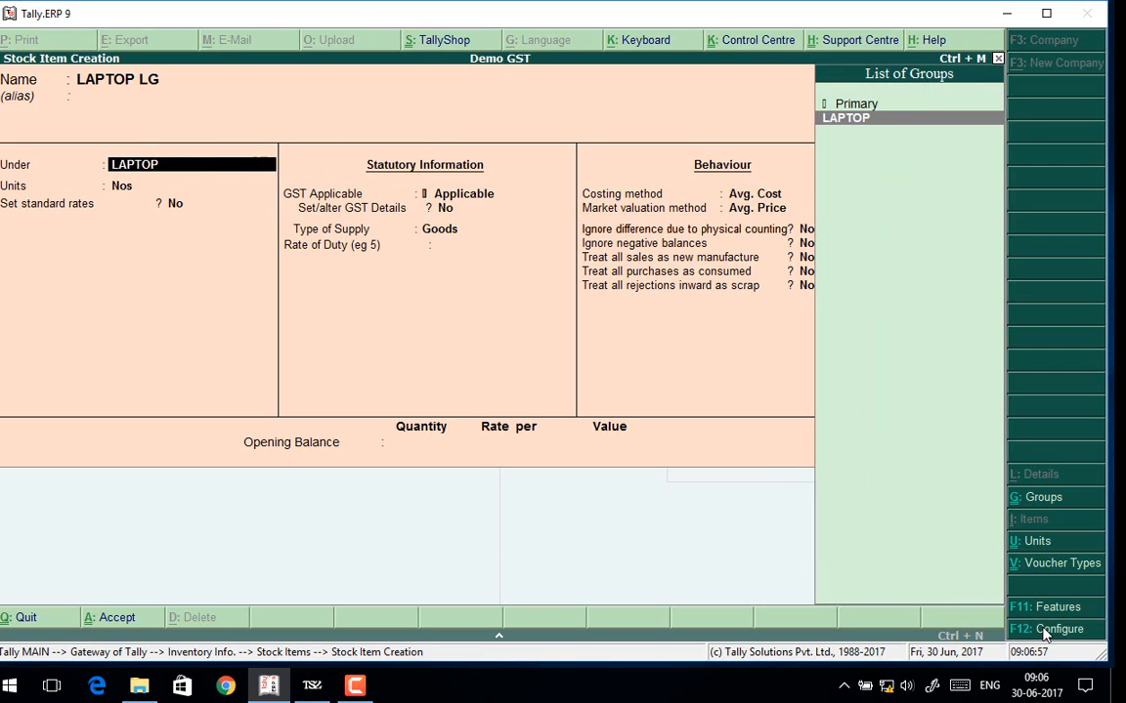
{"action": "key", "text": "Return"}
{"action": "key", "text": "Return"}
{"action": "key", "text": "Return"}
{"action": "key", "text": "Return"}
{"action": "key", "text": "Return"}
{"action": "key", "text": "Return"}
{"action": "key", "text": "Return"}
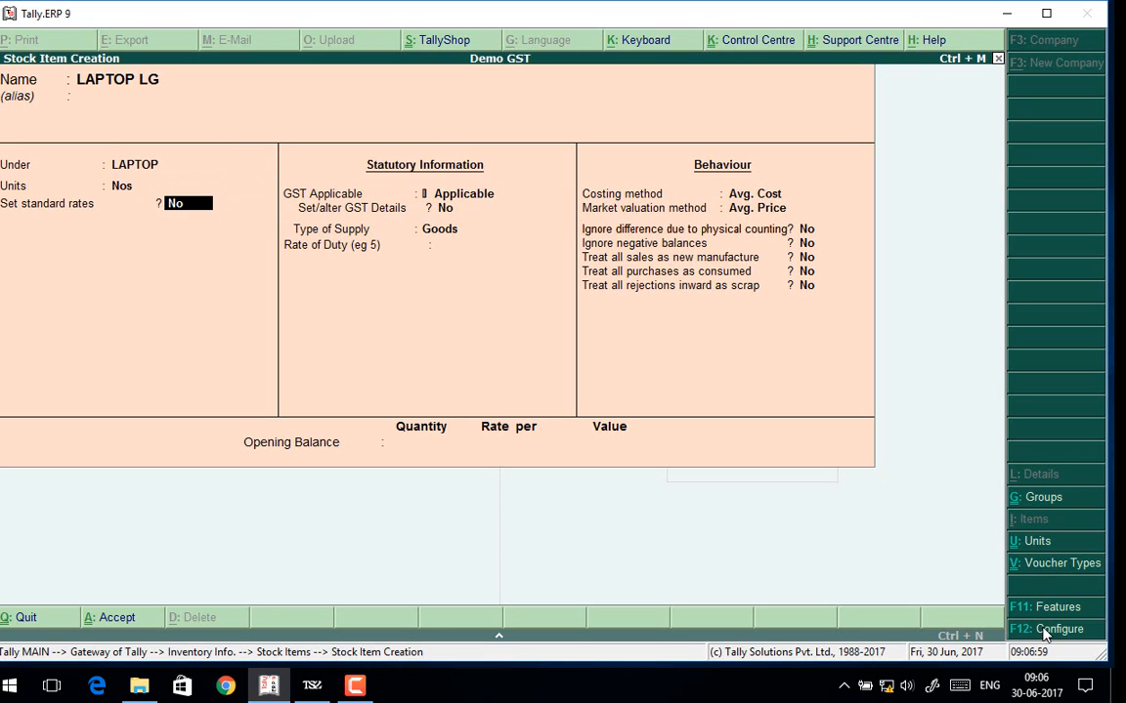
{"action": "key", "text": "Return"}
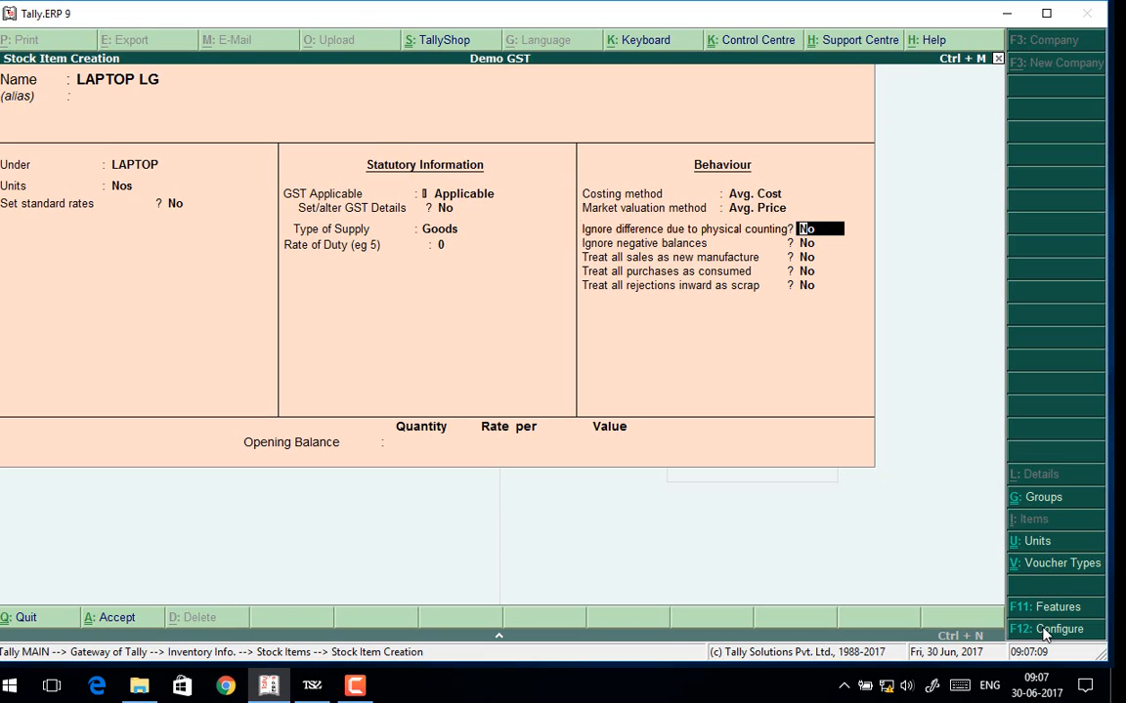
{"action": "key", "text": "Return"}
{"action": "key", "text": "BackSpace"}
{"action": "key", "text": "BackSpace"}
{"action": "key", "text": "BackSpace"}
{"action": "key", "text": "BackSpace"}
{"action": "key", "text": "BackSpace"}
{"action": "key", "text": "BackSpace"}
{"action": "key", "text": "BackSpace"}
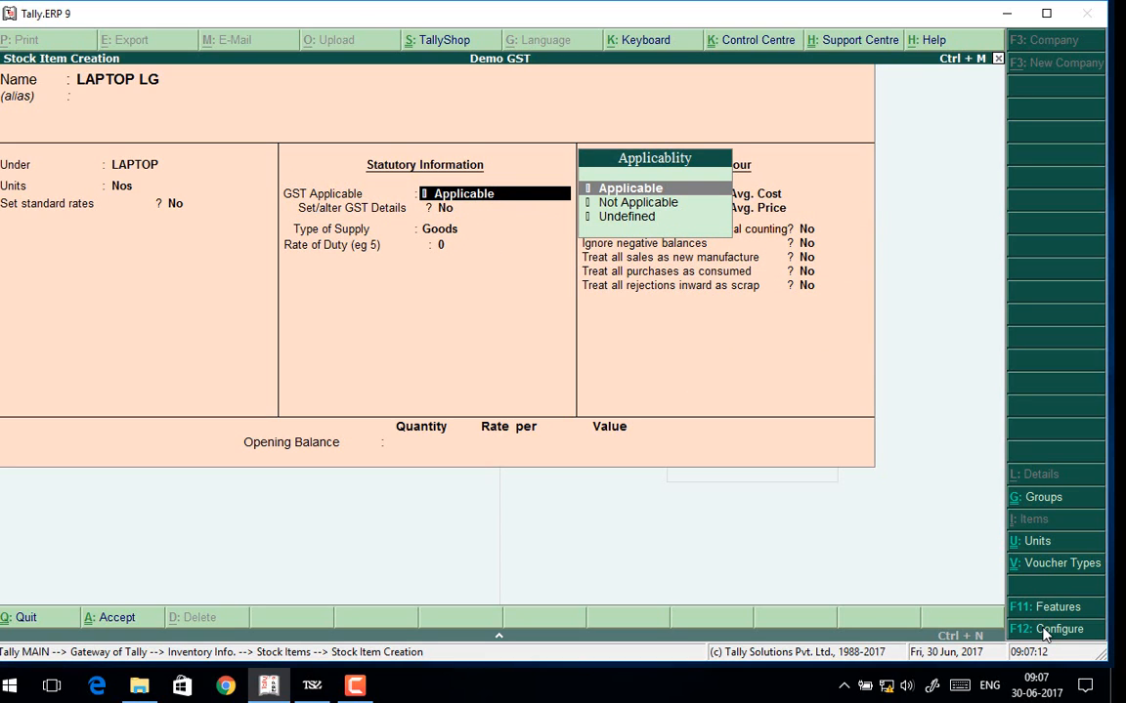
Keep LAPTOP LG as GST Applicable without item-level GST details, with supply type Goods, duty rate 0 and Avg. Cost costing.
{"action": "key", "text": "Return"}
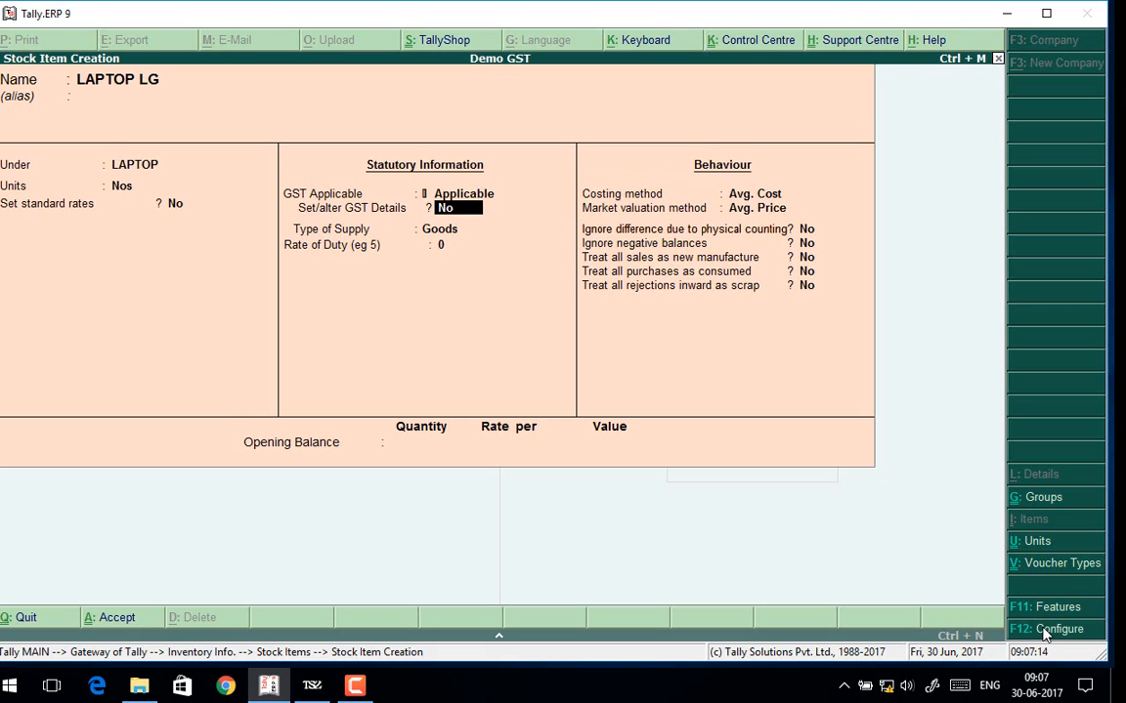
{"action": "key", "text": "Return"}
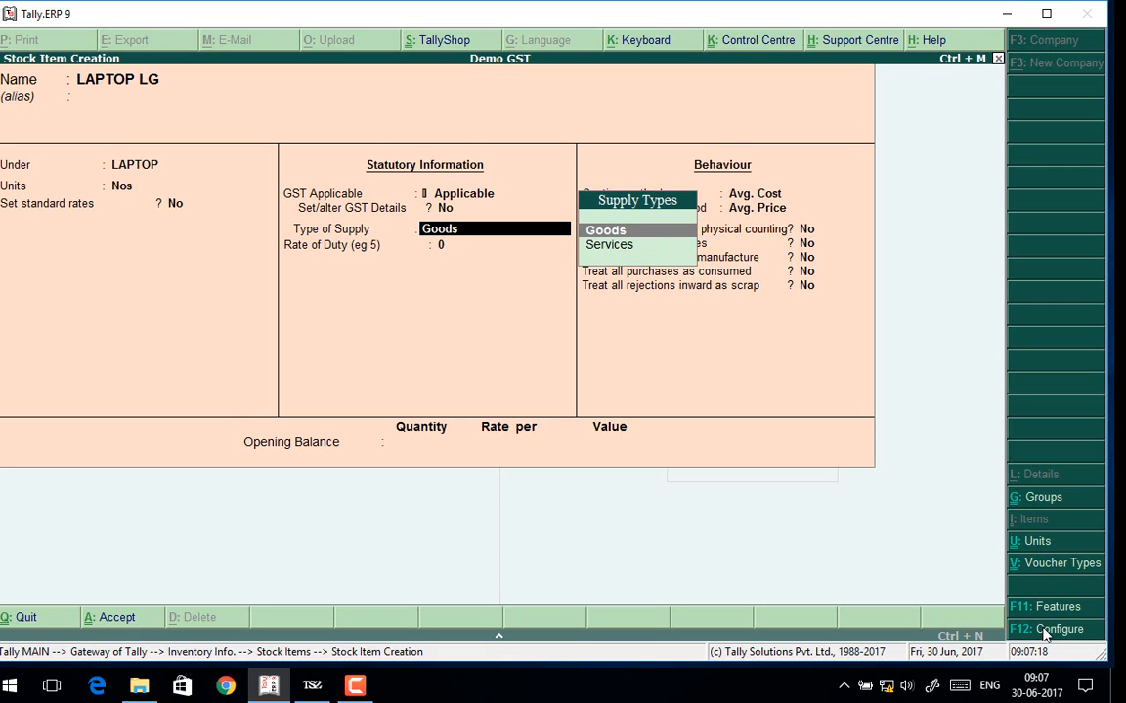
{"action": "key", "text": "Return"}
{"action": "key", "text": "Return"}
{"action": "key", "text": "Return"}
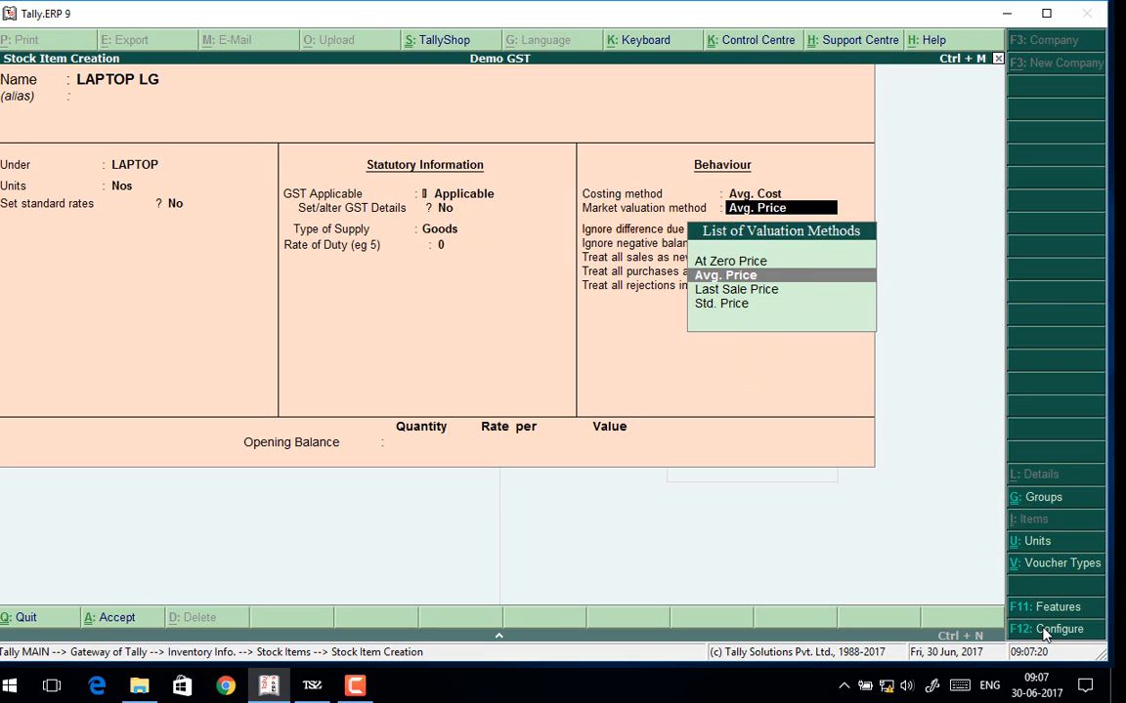
Keep Avg. Price valuation and No for the remaining behaviour options, leave the opening balance empty, and save LAPTOP LG.
{"action": "key", "text": "Return"}
{"action": "key", "text": "Return"}
{"action": "key", "text": "Return"}
{"action": "key", "text": "Return"}
{"action": "key", "text": "Return"}
{"action": "key", "text": "Return"}
{"action": "key", "text": "Return"}
{"action": "key", "text": "Return"}
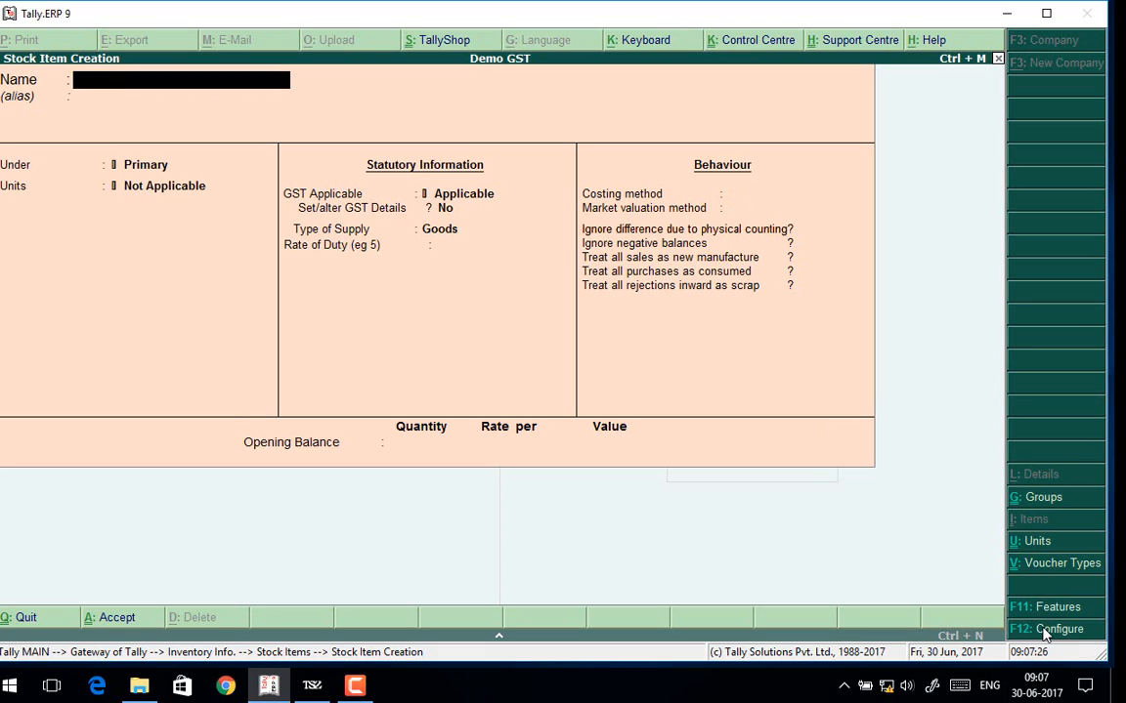
Start a stock item named Mouse under Primary and set its unit to Nos.
{"action": "type", "text": "Mouse"}
{"action": "key", "text": "Return"}
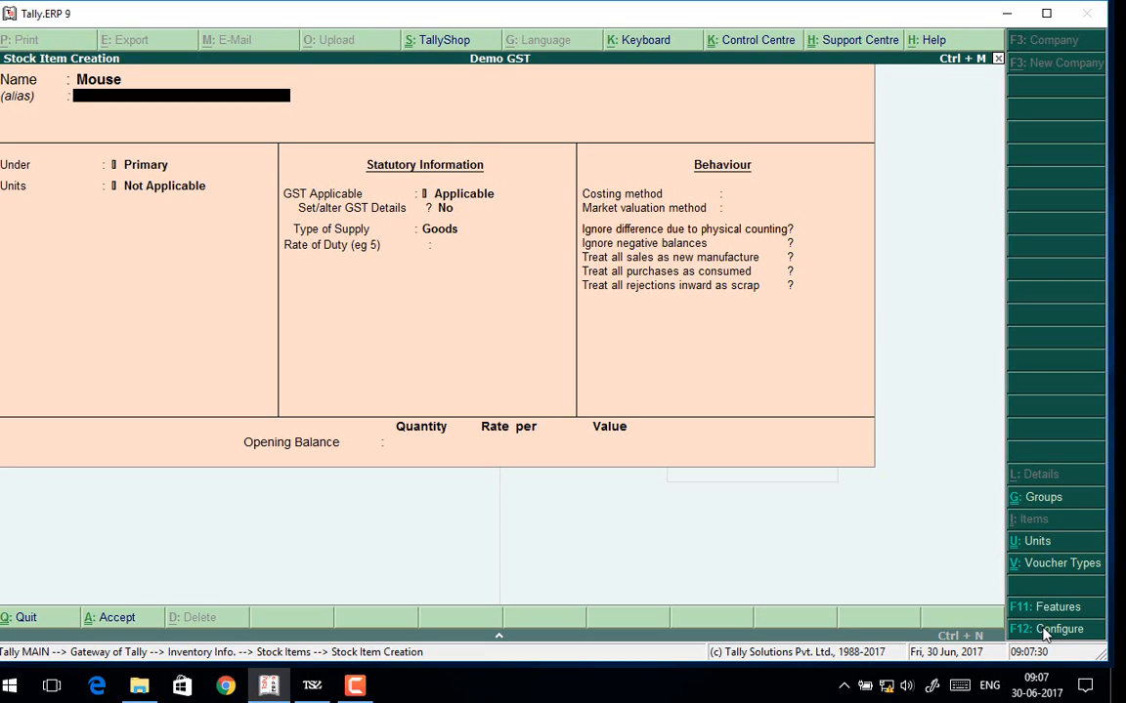
{"action": "key", "text": "Return"}
{"action": "key", "text": "Return"}
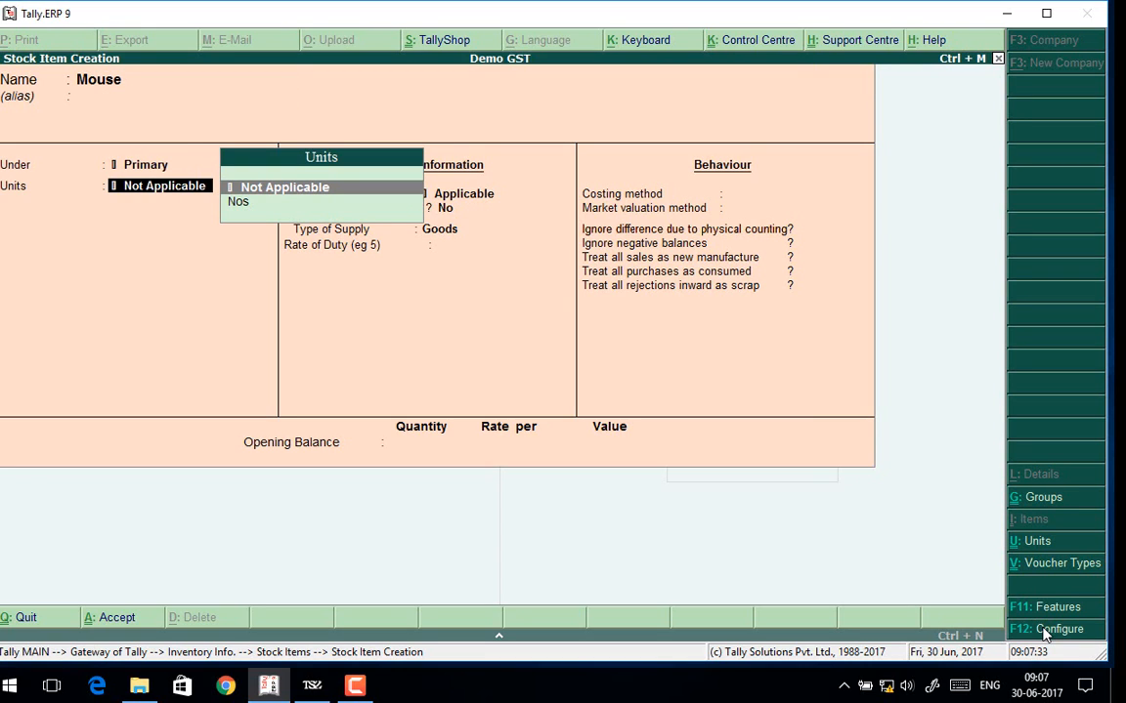
{"action": "key", "text": "BackSpace"}
{"action": "key", "text": "Return"}
{"action": "key", "text": "Down"}
{"action": "key", "text": "Return"}
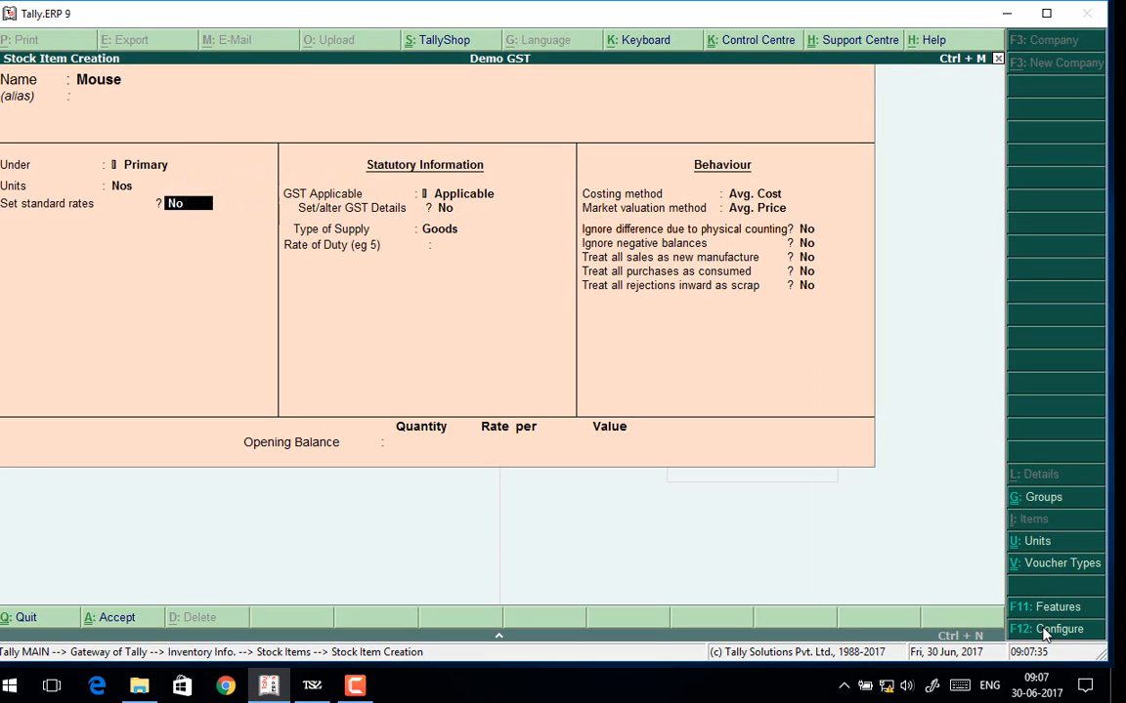
Keep standard rates off for Mouse, GST Applicable without item-level GST details, supply type Goods and duty rate 0.
{"action": "key", "text": "Return"}
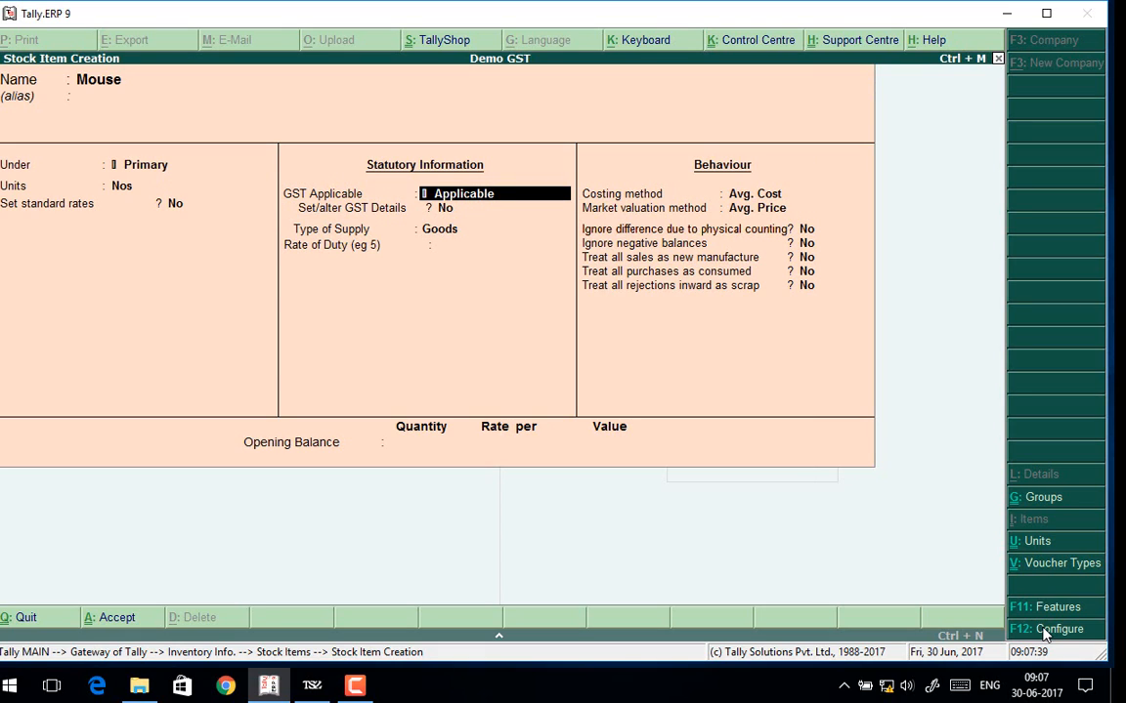
{"action": "key", "text": "Return"}
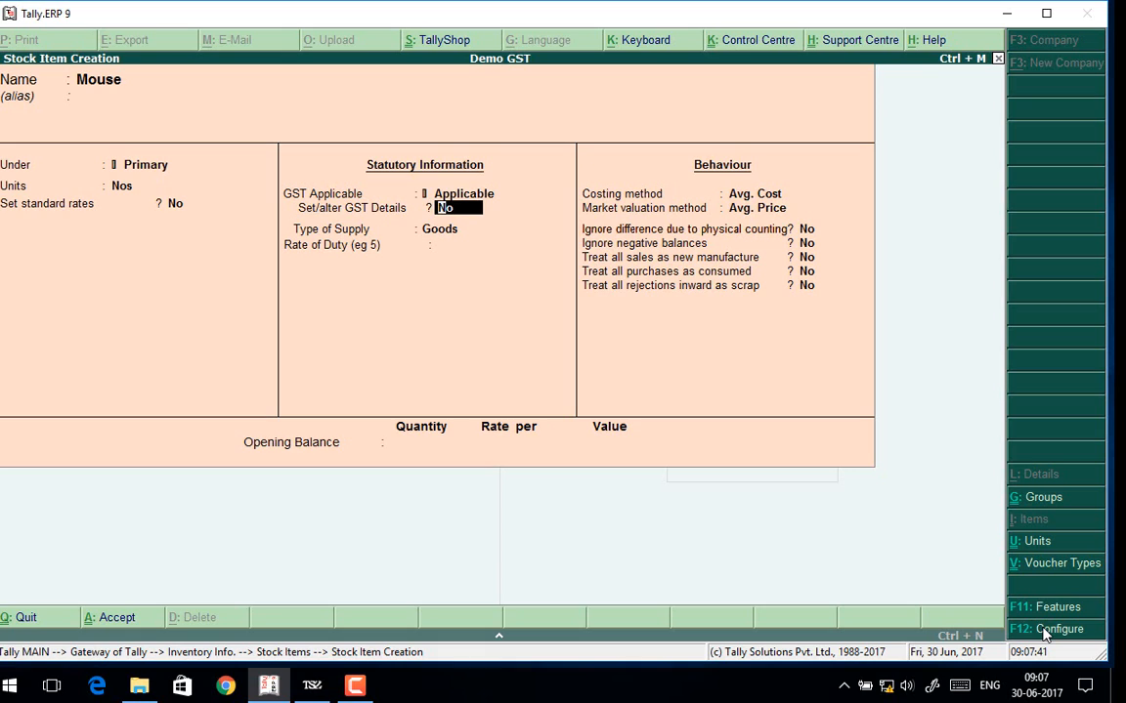
{"action": "key", "text": "Return"}
{"action": "key", "text": "Return"}
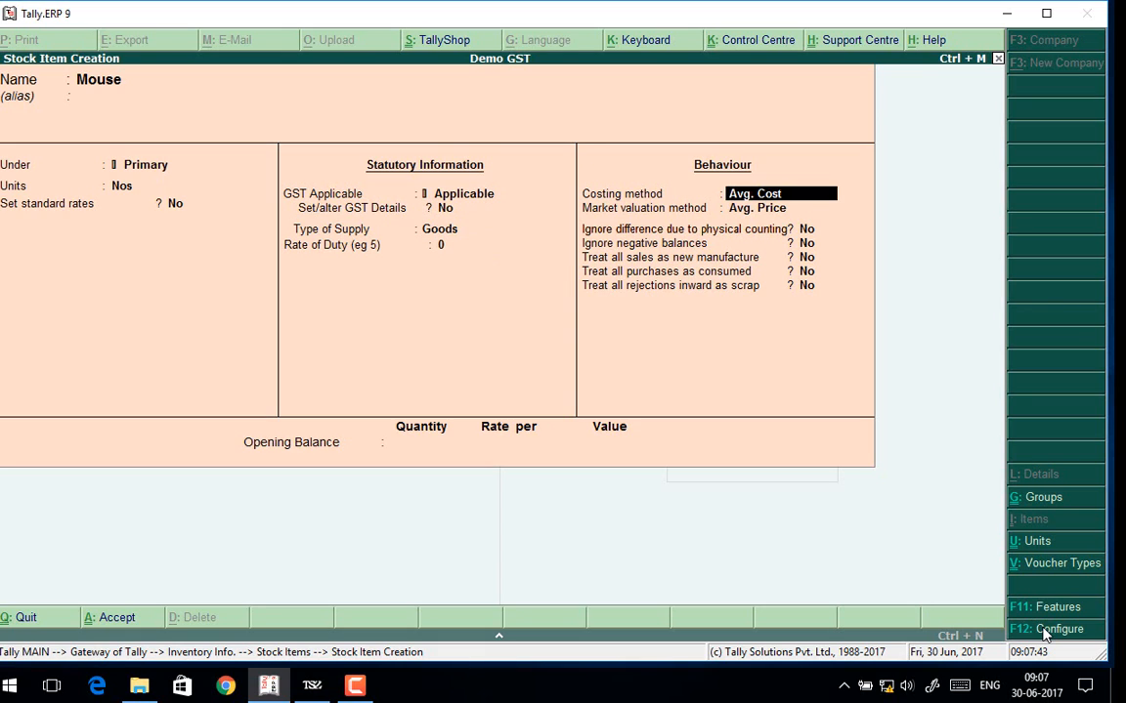
Keep Avg. Cost costing, Avg. Price valuation and No for all behaviour options, and leave Mouse's opening balance empty.
{"action": "key", "text": "Return"}
{"action": "key", "text": "Return"}
{"action": "key", "text": "Return"}
{"action": "key", "text": "Return"}
{"action": "key", "text": "Return"}
{"action": "key", "text": "Return"}
{"action": "key", "text": "Return"}
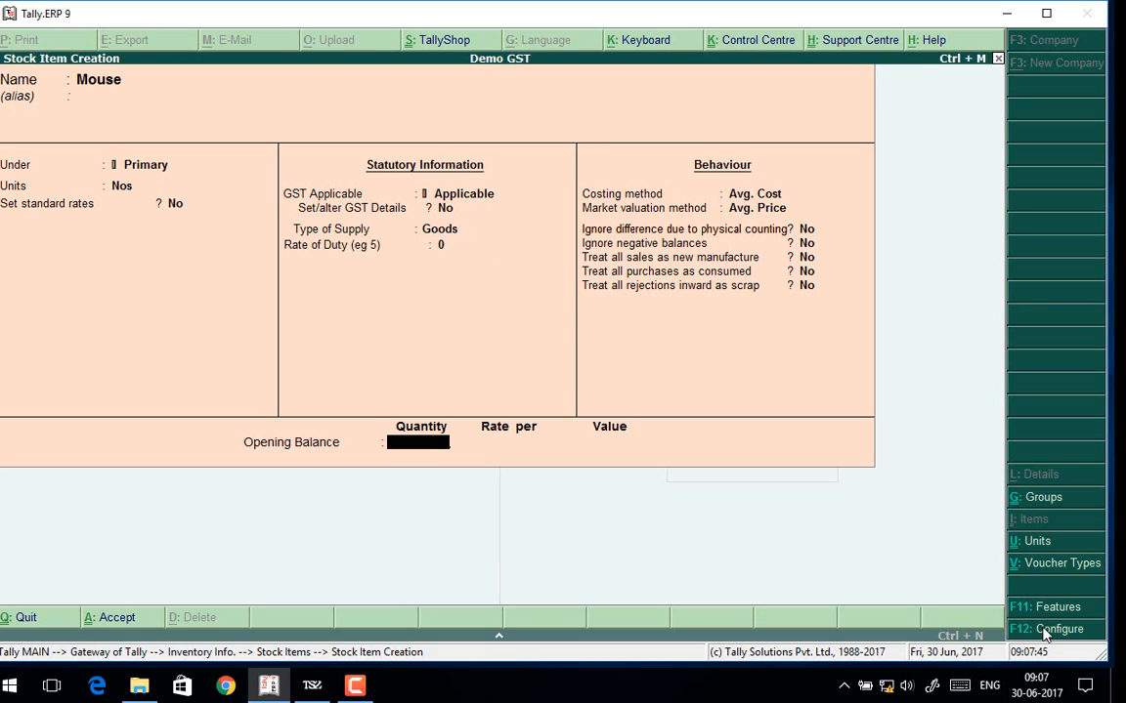
{"action": "key", "text": "Return"}
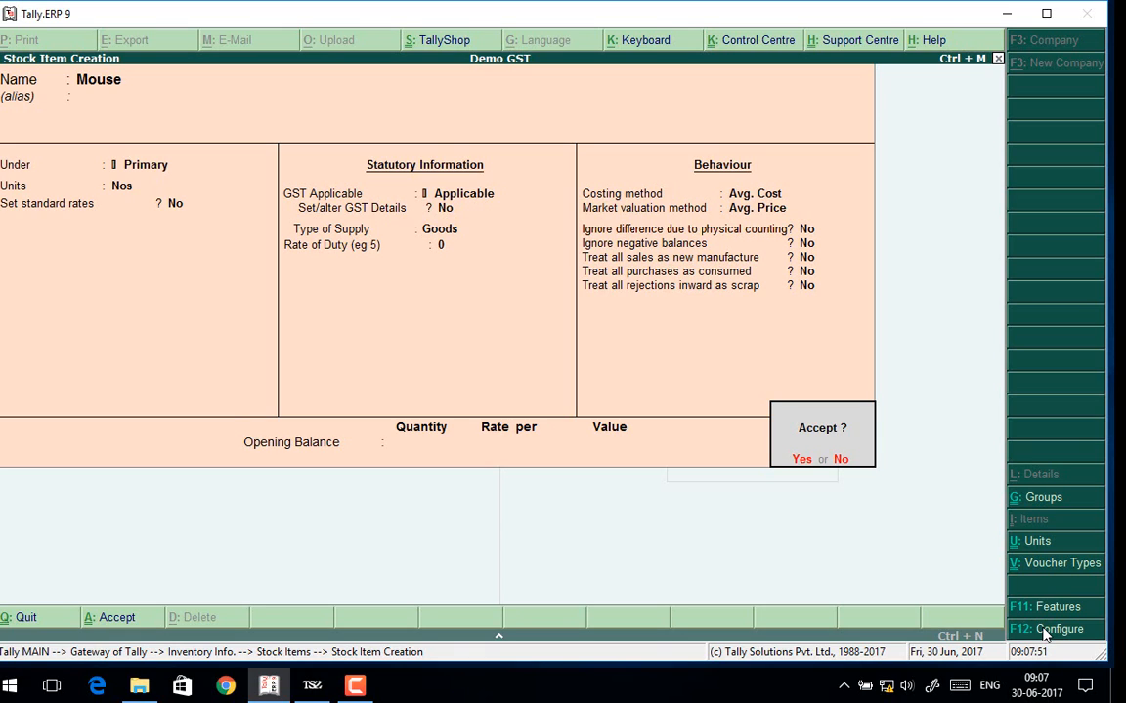
{"action": "key", "text": "BackSpace"}
{"action": "key", "text": "BackSpace"}
{"action": "key", "text": "BackSpace"}
{"action": "key", "text": "BackSpace"}
{"action": "key", "text": "BackSpace"}
{"action": "key", "text": "BackSpace"}
{"action": "key", "text": "BackSpace"}
{"action": "key", "text": "BackSpace"}
{"action": "key", "text": "BackSpace"}
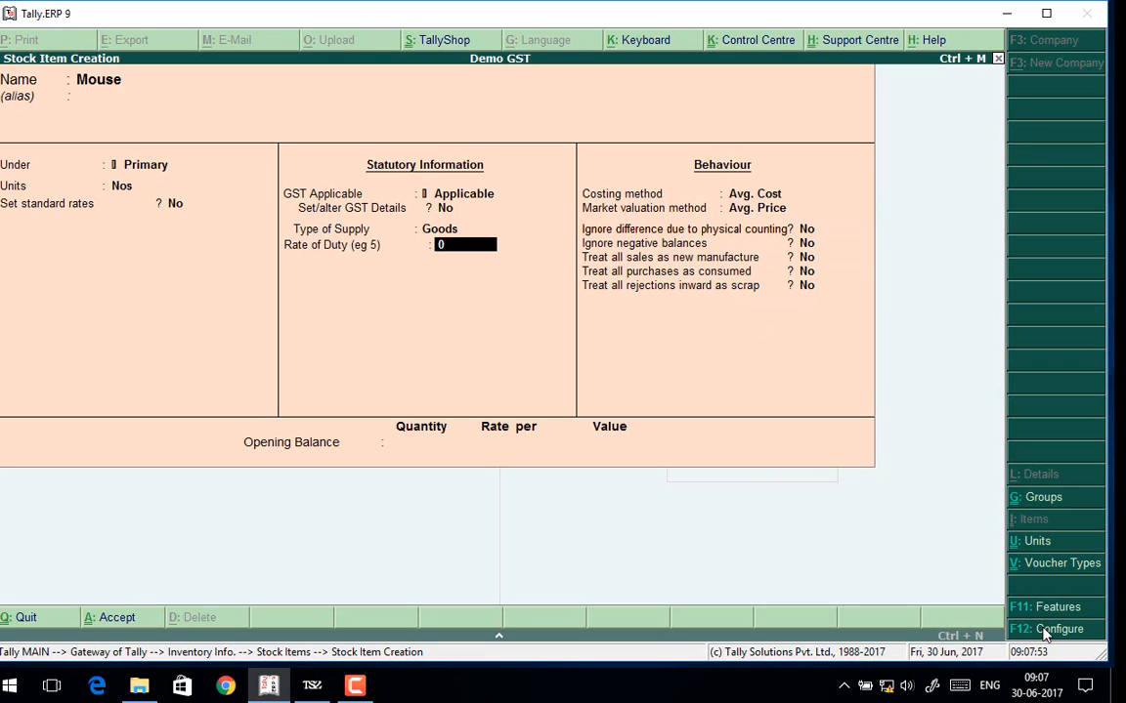
{"action": "key", "text": "BackSpace"}
{"action": "key", "text": "BackSpace"}
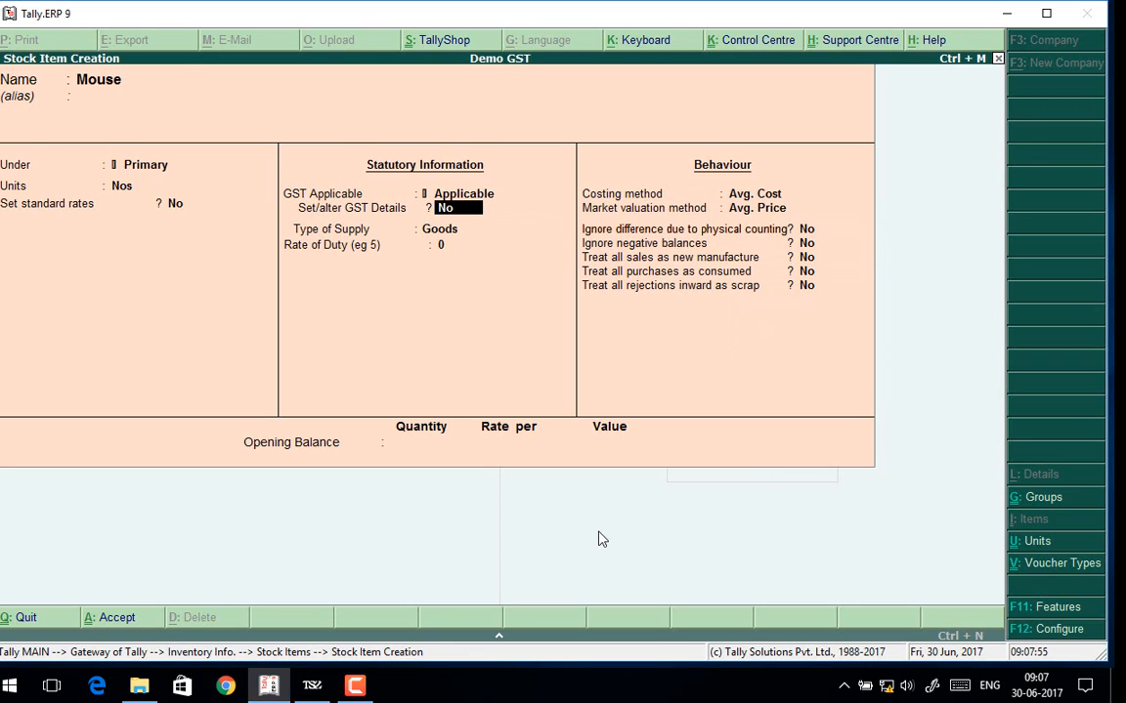
{"action": "key", "text": "y"}
{"action": "key", "text": "Escape"}
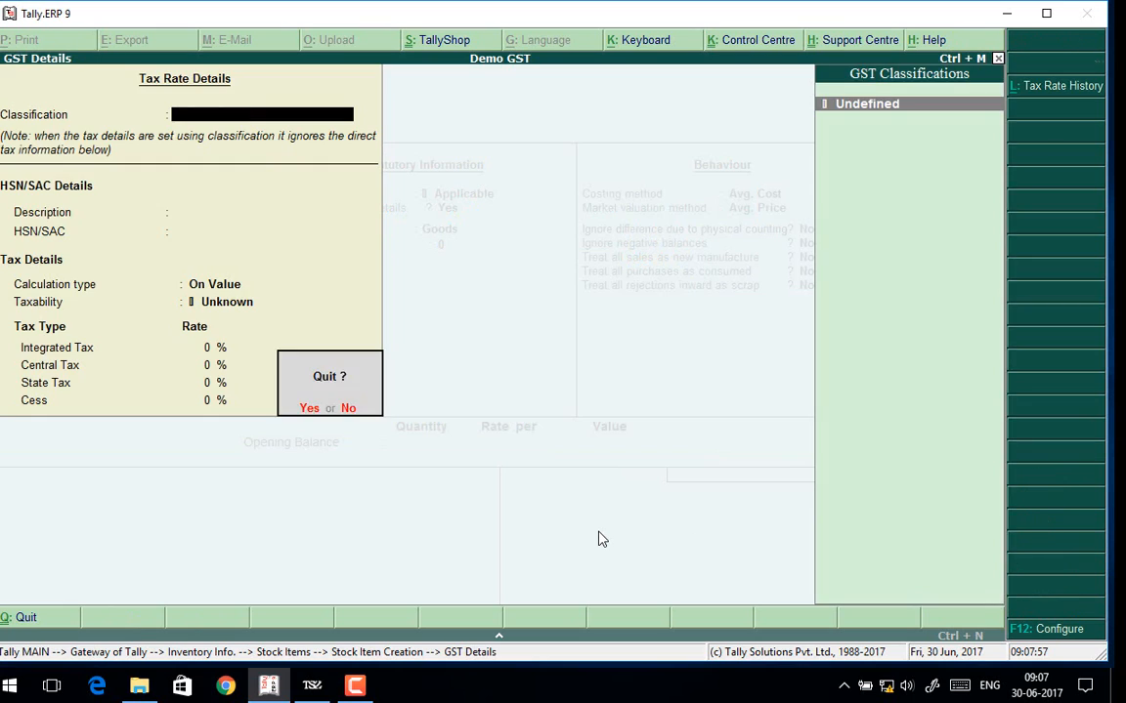
{"action": "key", "text": "y"}
Set item-level GST details to No for Mouse, keep the remaining defaults and save the item.
{"action": "key", "text": "n"}
{"action": "key", "text": "Return"}
{"action": "key", "text": "Return"}
{"action": "key", "text": "Return"}
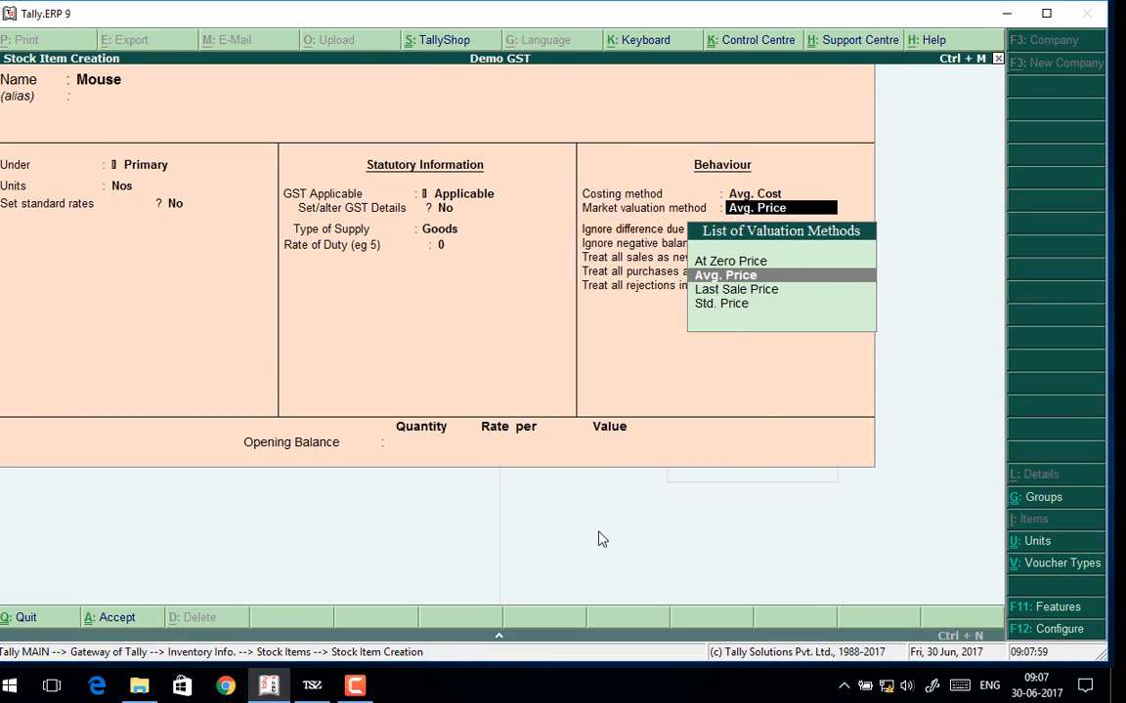
{"action": "key", "text": "Return"}
{"action": "key", "text": "Return"}
{"action": "key", "text": "Return"}
{"action": "key", "text": "Return"}
{"action": "key", "text": "Return"}
{"action": "key", "text": "Return"}
{"action": "key", "text": "y"}
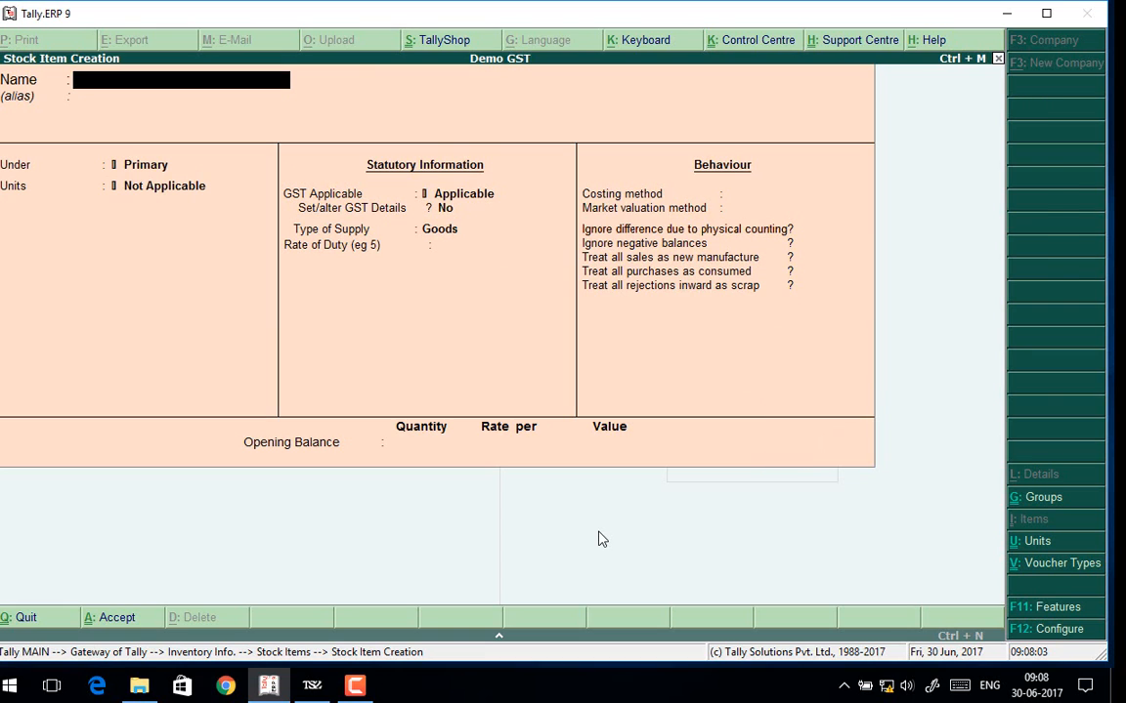
Leave stock item creation and start a sales accounting voucher with no reference number.
{"action": "key", "text": "Escape"}
{"action": "key", "text": "Escape"}
{"action": "key", "text": "Down"}
{"action": "key", "text": "Down"}
{"action": "key", "text": "Up"}
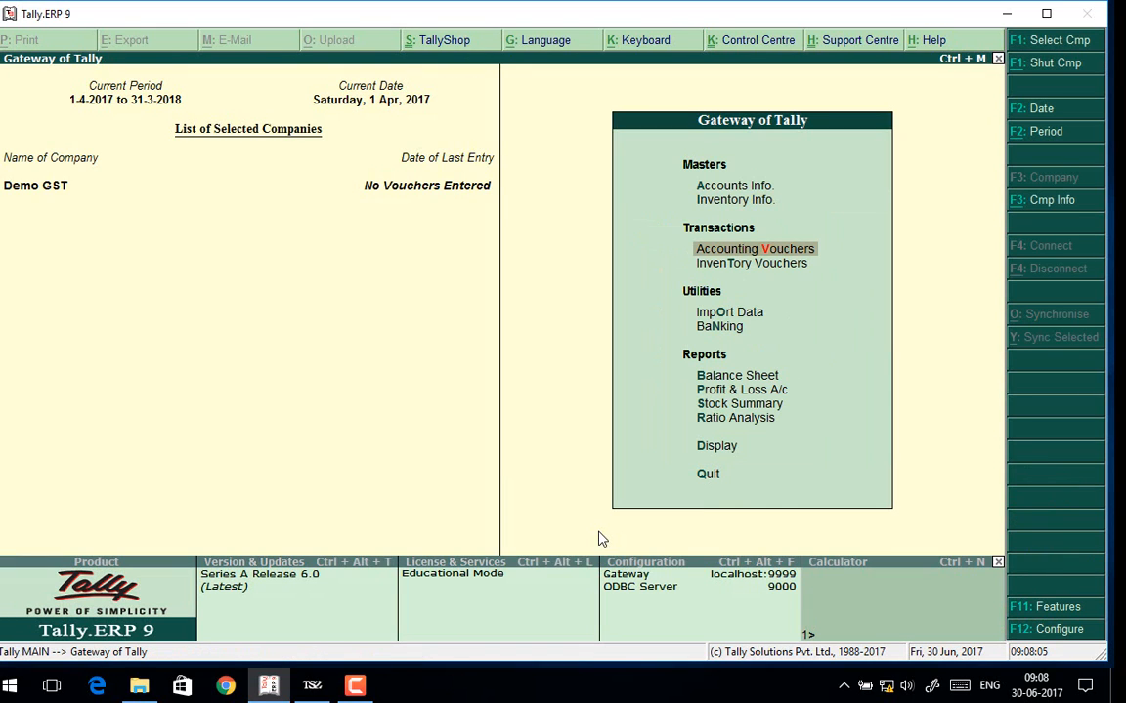
{"action": "key", "text": "Return"}
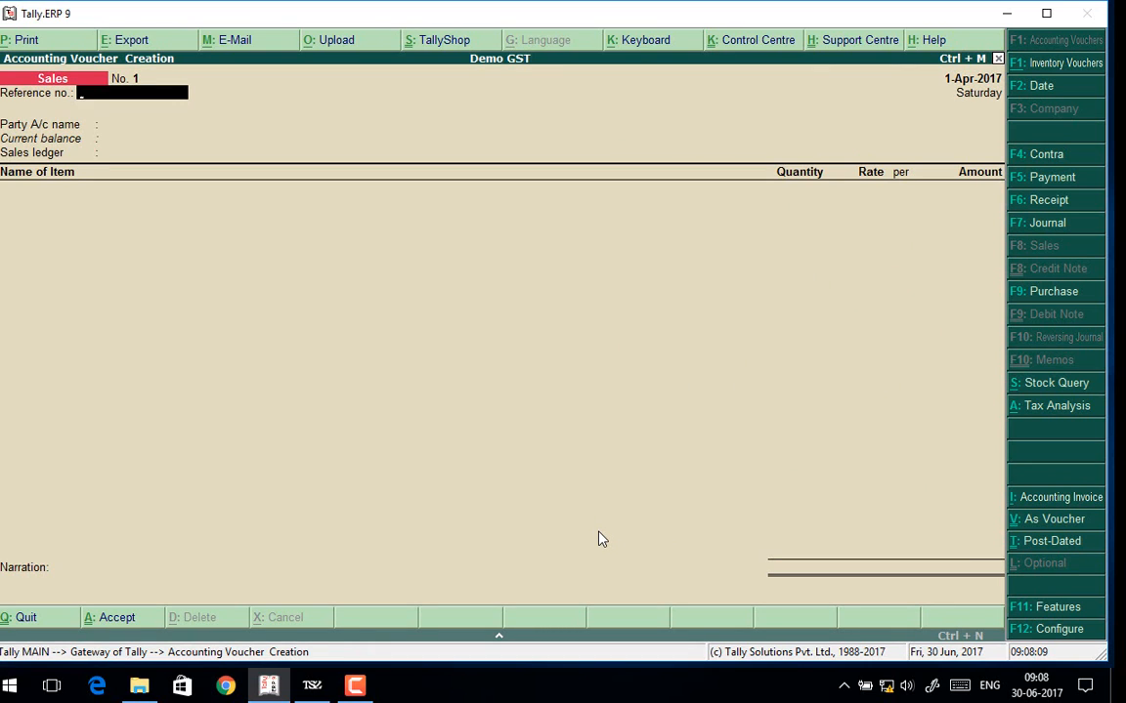
{"action": "key", "text": "Return"}
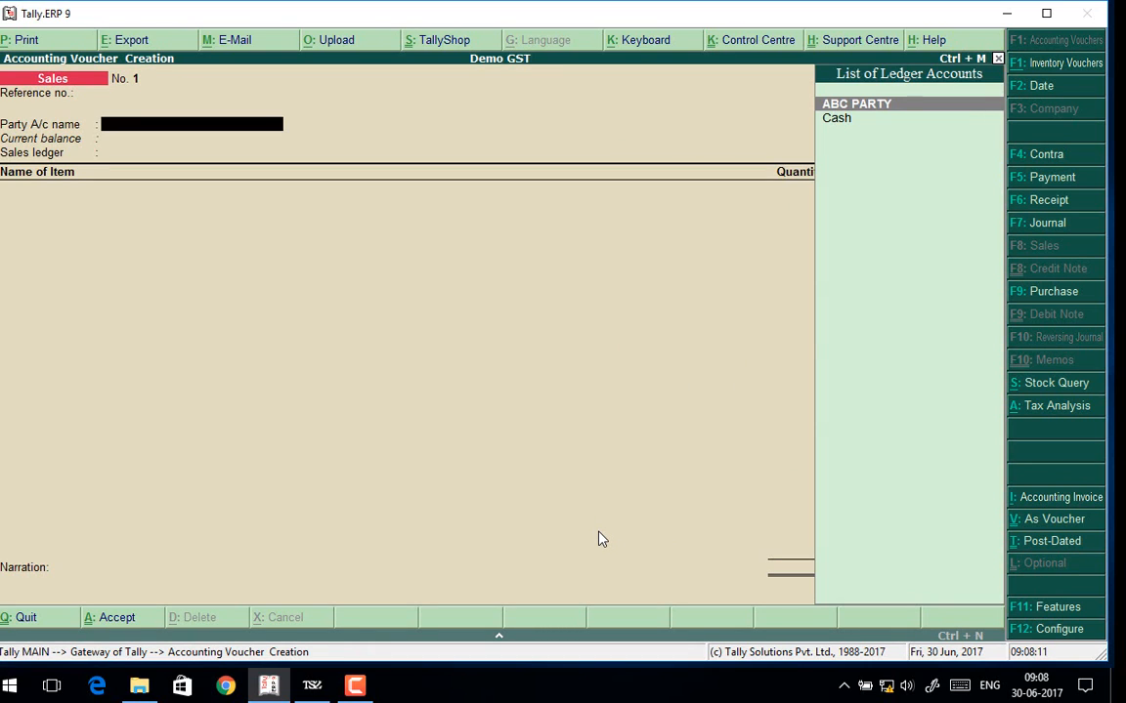
Choose ABC PARTY as the party account and leave all despatch and order details empty.
{"action": "key", "text": "Return"}
{"action": "key", "text": "Return"}
{"action": "key", "text": "Return"}
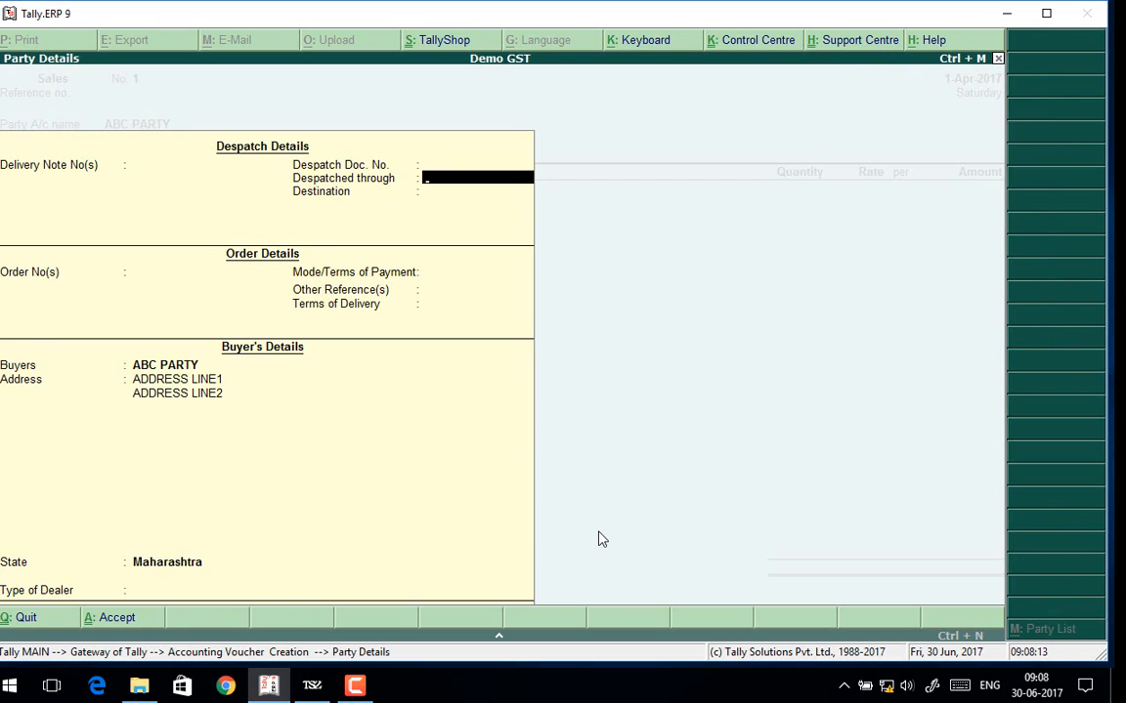
{"action": "type", "text": "A"}
{"action": "key", "text": "BackSpace"}
{"action": "key", "text": "Return"}
{"action": "key", "text": "Return"}
{"action": "key", "text": "Return"}
{"action": "key", "text": "Return"}
{"action": "key", "text": "Return"}
{"action": "key", "text": "Return"}
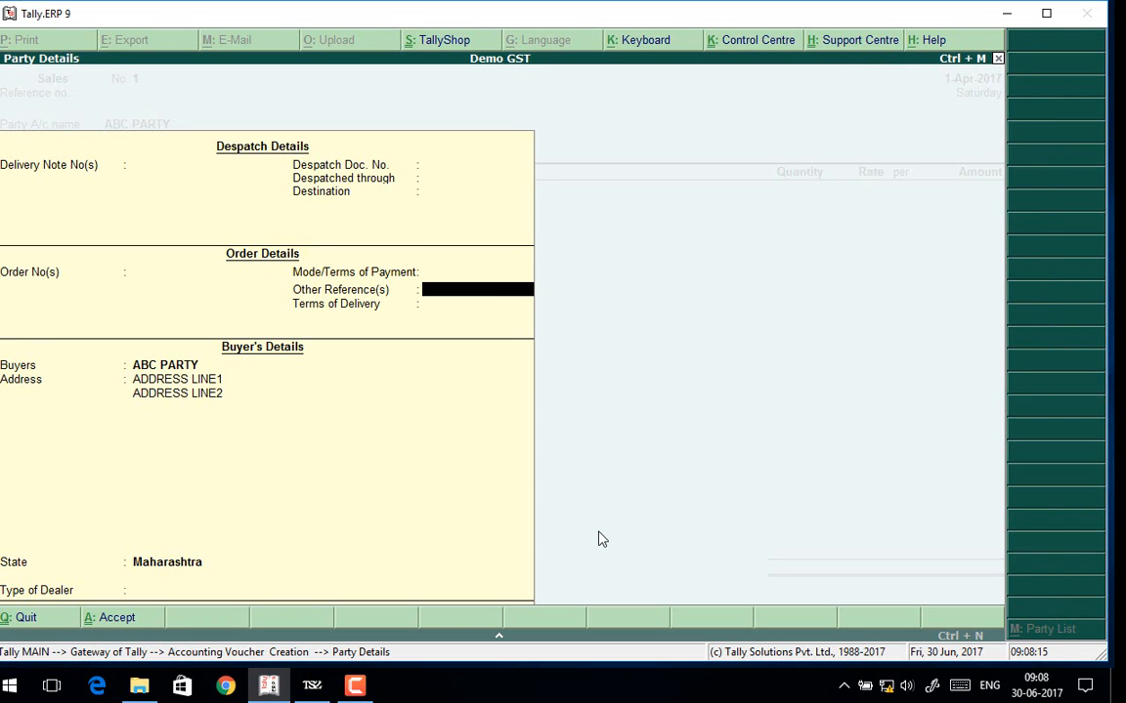
{"action": "key", "text": "Return"}
{"action": "key", "text": "Return"}
Keep the buyer's address and state Maharashtra, and set the type of dealer to Regular.
{"action": "key", "text": "Return"}
{"action": "key", "text": "Return"}
{"action": "key", "text": "Return"}
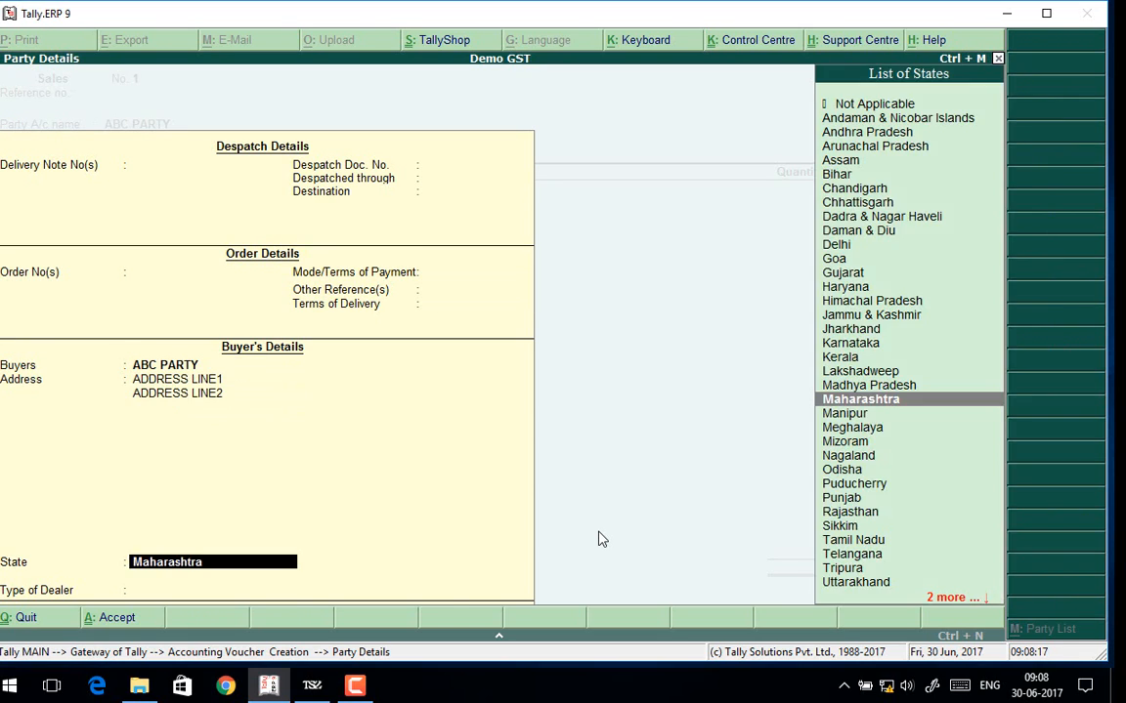
{"action": "key", "text": "Down"}
{"action": "key", "text": "Down"}
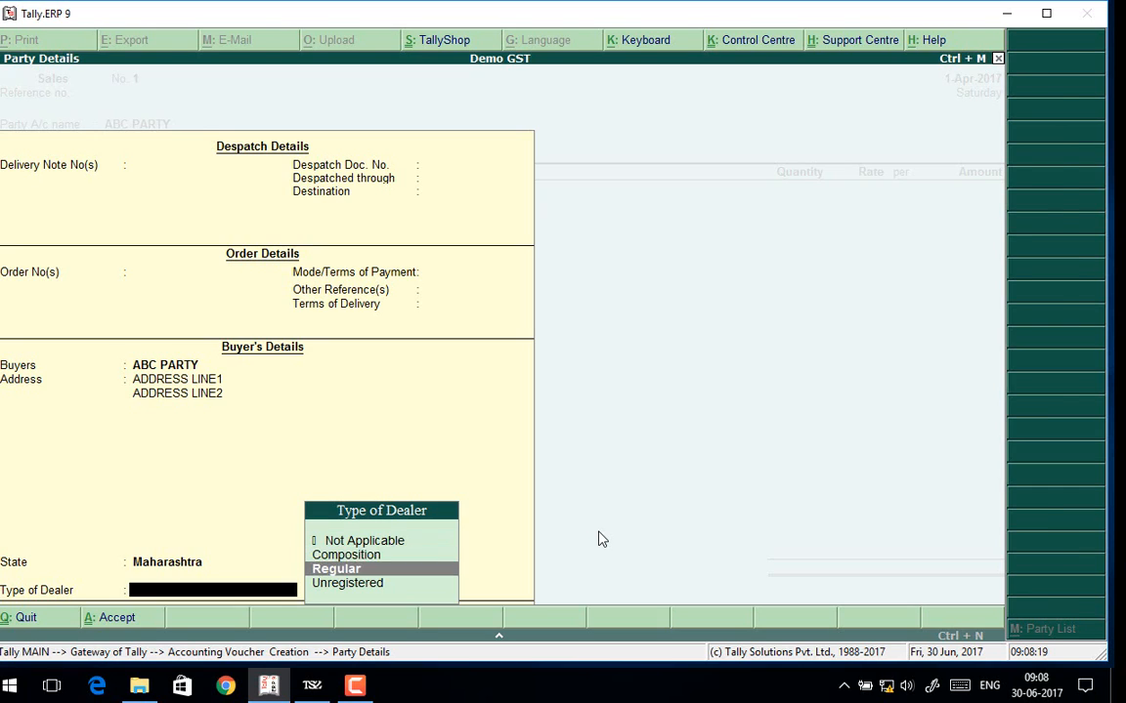
{"action": "key", "text": "Return"}
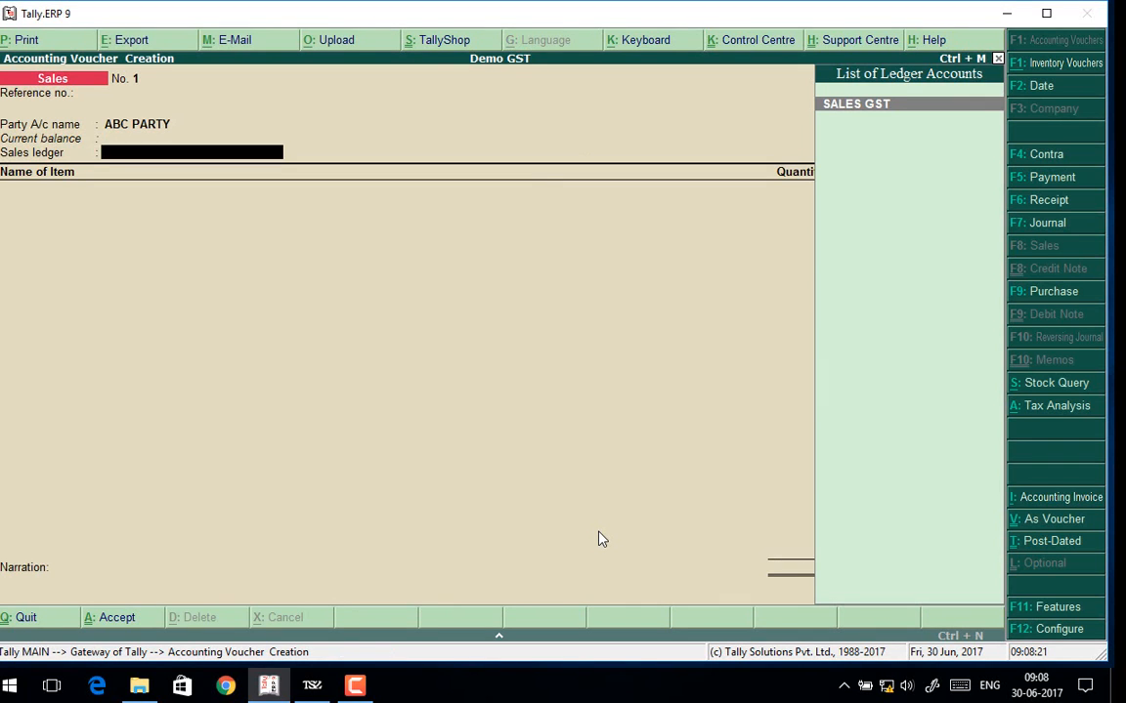
Use the SALES GST sales ledger and add LAPTOP HP with quantity 1 Nos at a rate of 25000.
{"action": "key", "text": "Return"}
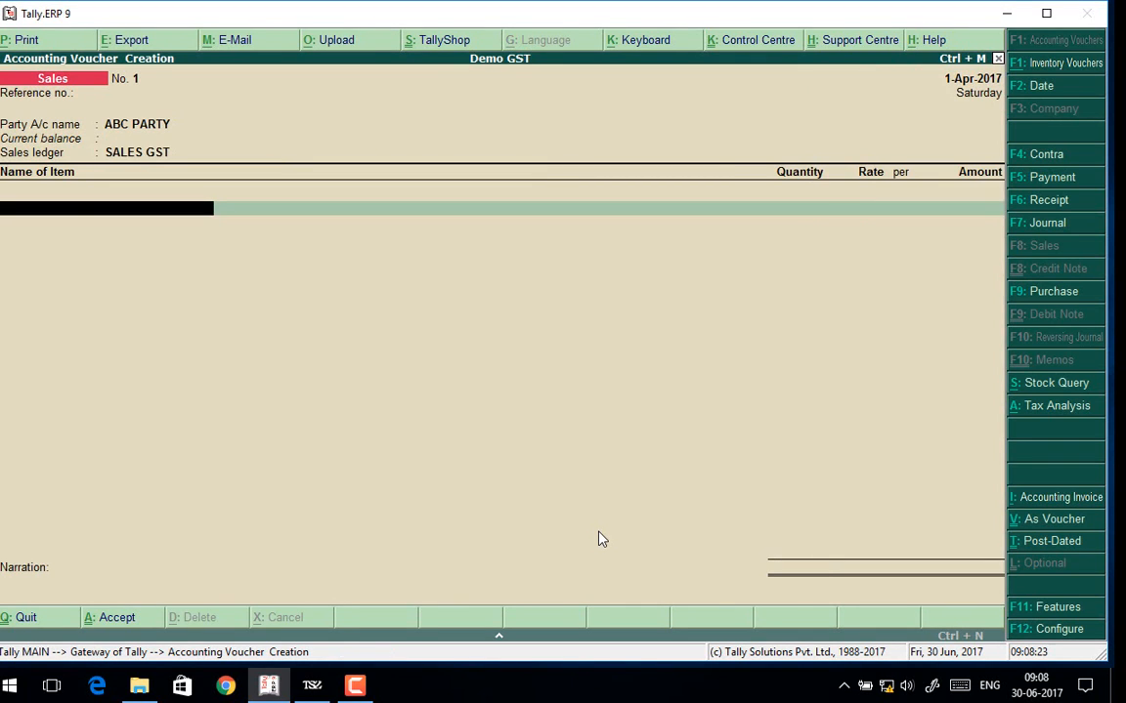
{"action": "key", "text": "Down"}
{"action": "key", "text": "Return"}
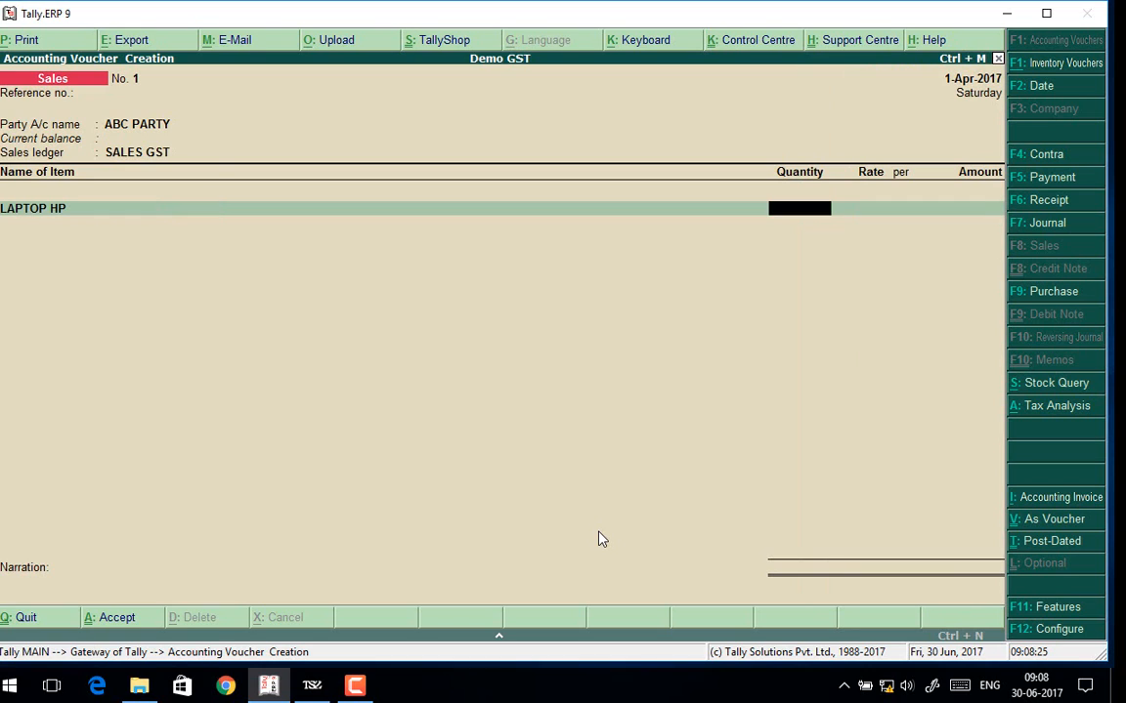
{"action": "type", "text": "1"}
{"action": "key", "text": "Return"}
{"action": "key", "text": "Return"}
{"action": "type", "text": "25000"}
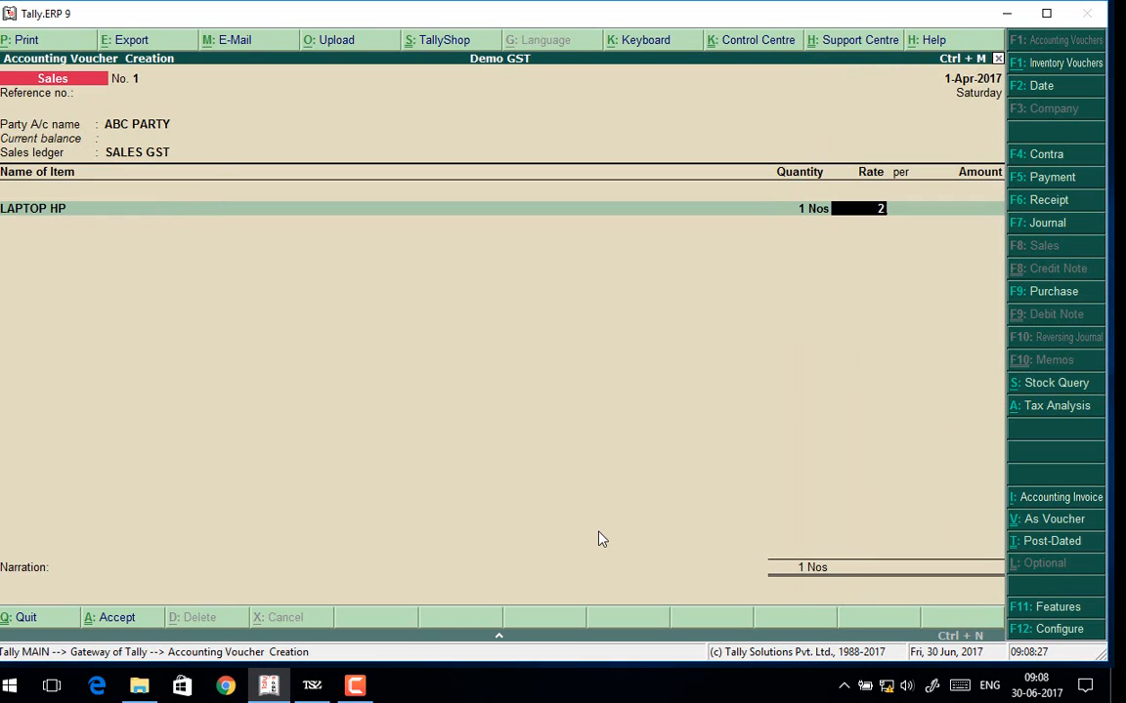
{"action": "key", "text": "Return"}
{"action": "key", "text": "Return"}
{"action": "key", "text": "Return"}
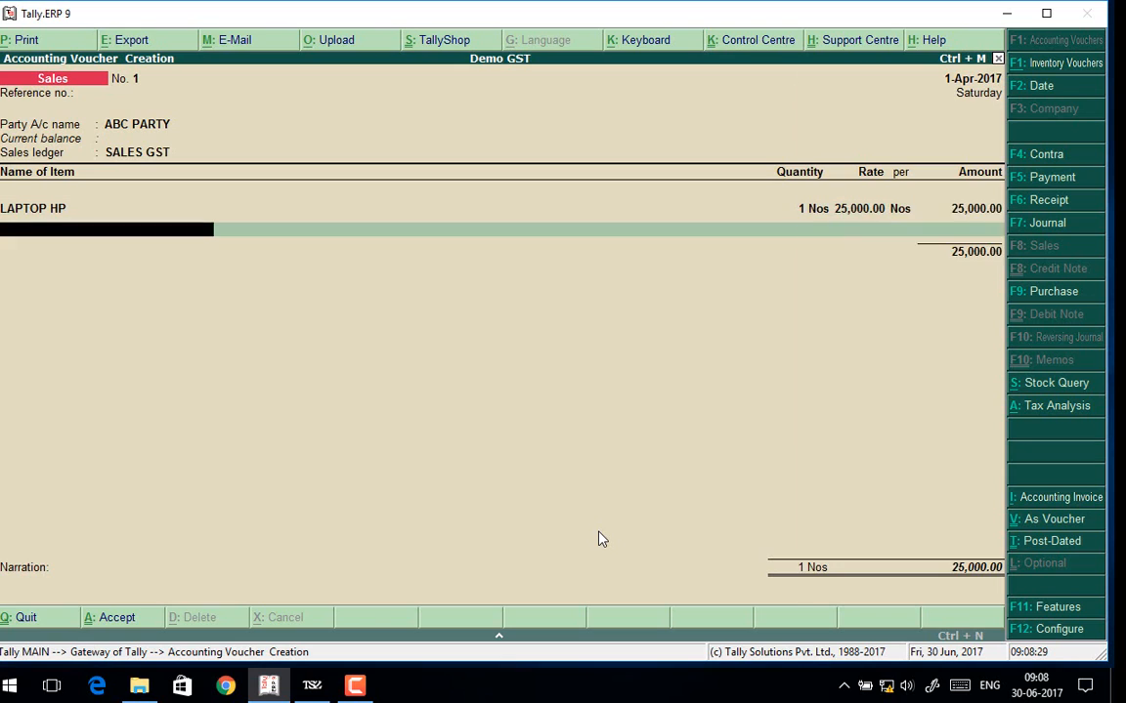
Add LAPTOP LG as the second item with quantity 2 Nos at a rate of 27000.
{"action": "key", "text": "Down"}
{"action": "key", "text": "Down"}
{"action": "key", "text": "Return"}
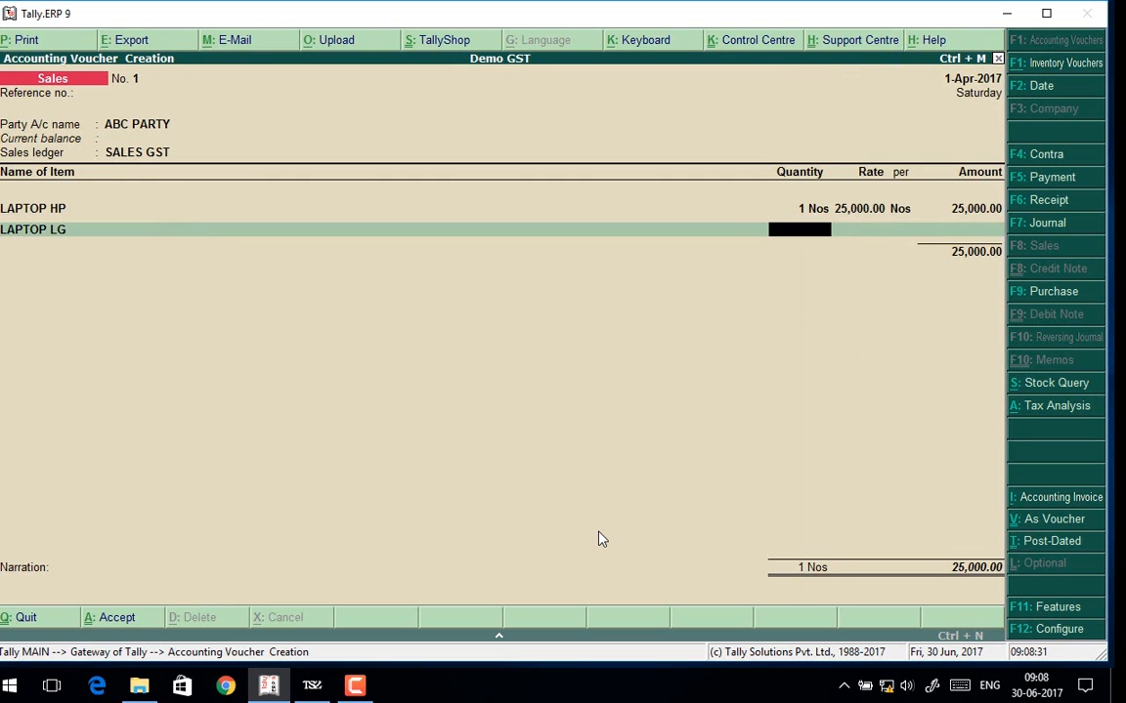
{"action": "type", "text": "2"}
{"action": "key", "text": "Return"}
{"action": "key", "text": "Return"}
{"action": "type", "text": "27000"}
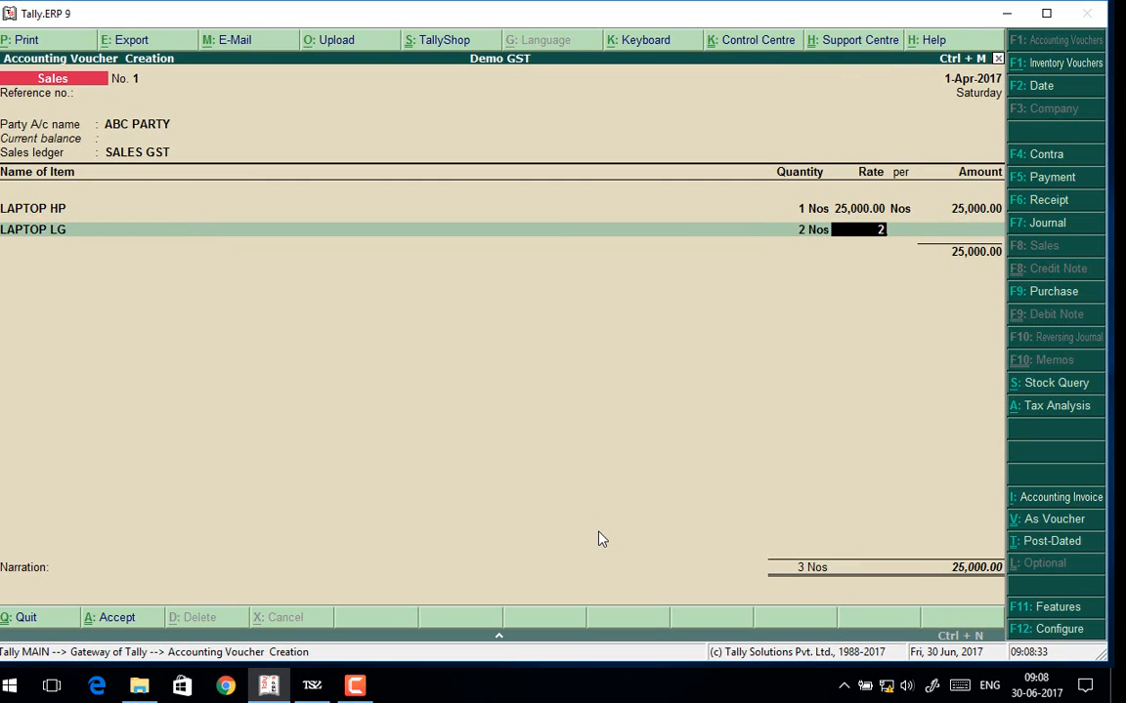
{"action": "key", "text": "Return"}
{"action": "key", "text": "Return"}
{"action": "key", "text": "Return"}
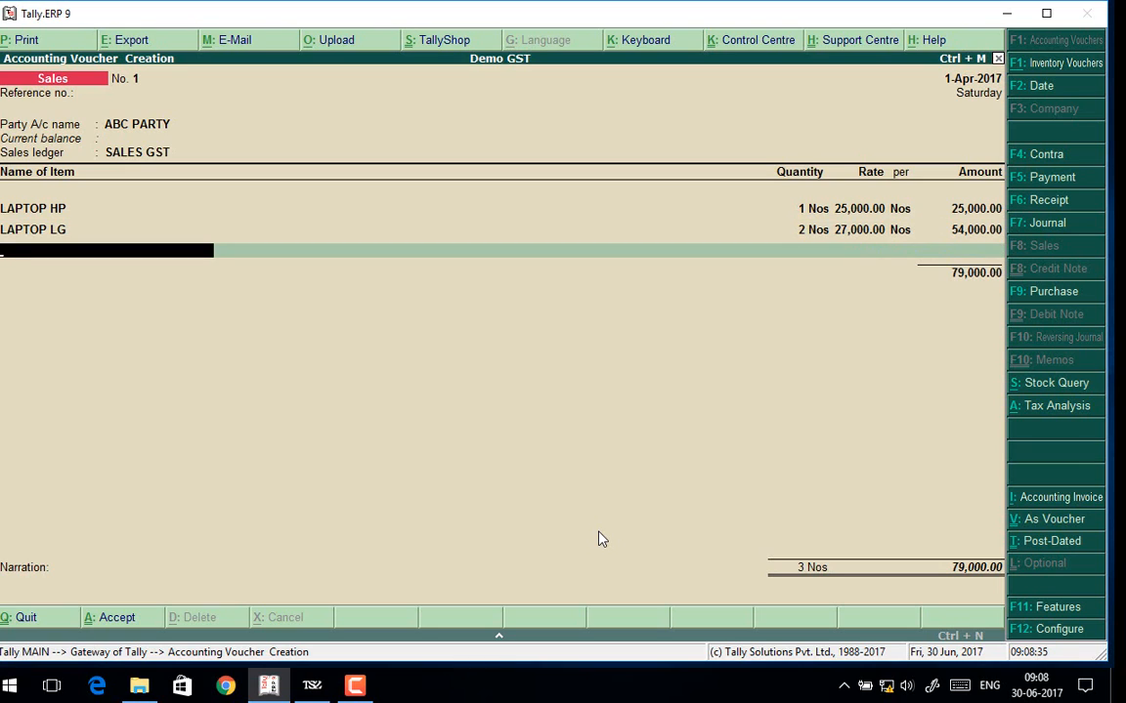
{"action": "type", "text": "m"}
{"action": "key", "text": "Return"}
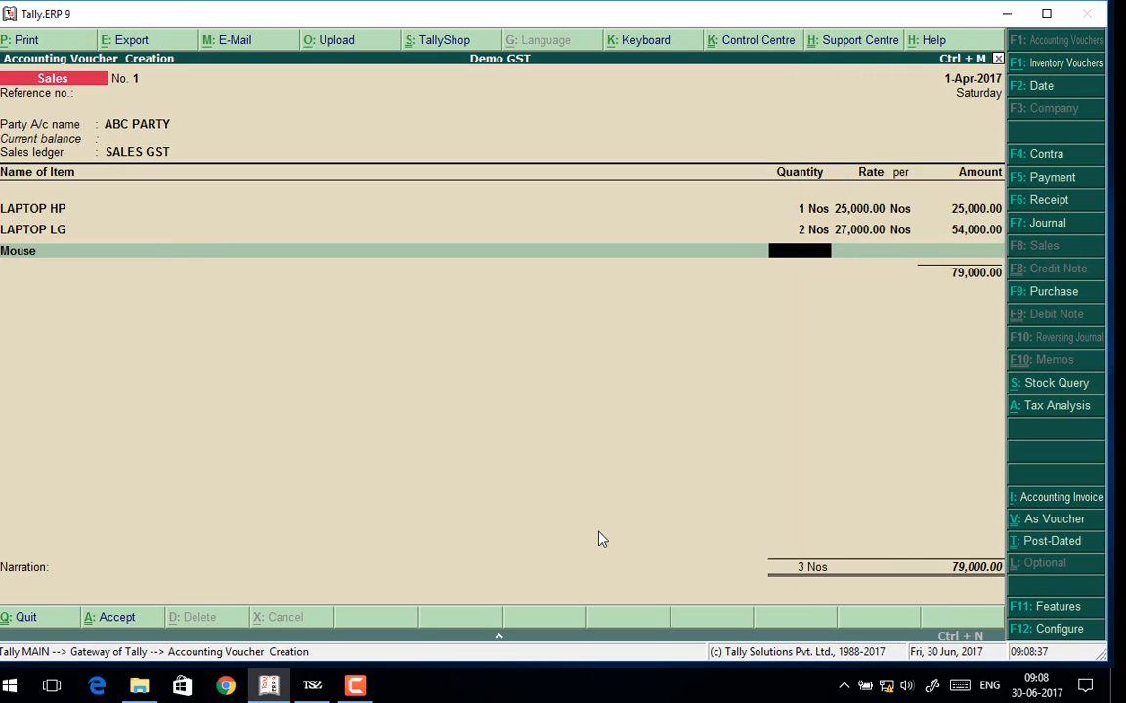
{"action": "type", "text": "2"}
{"action": "key", "text": "Return"}
{"action": "key", "text": "Return"}
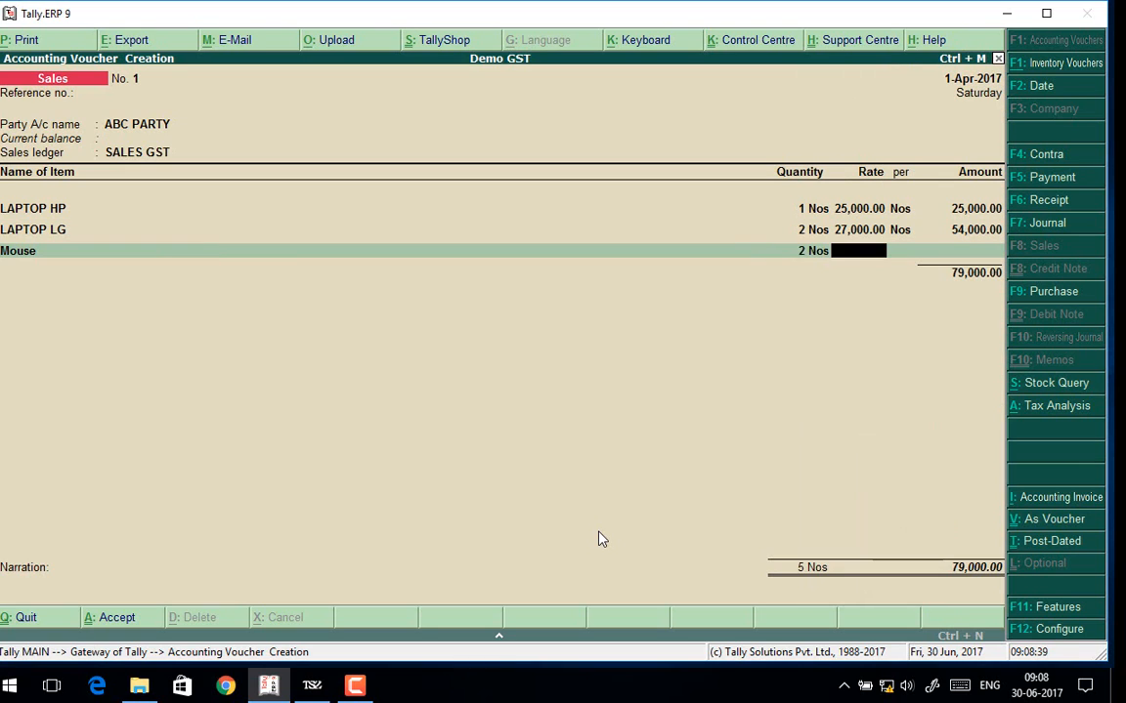
{"action": "key", "text": "BackSpace"}
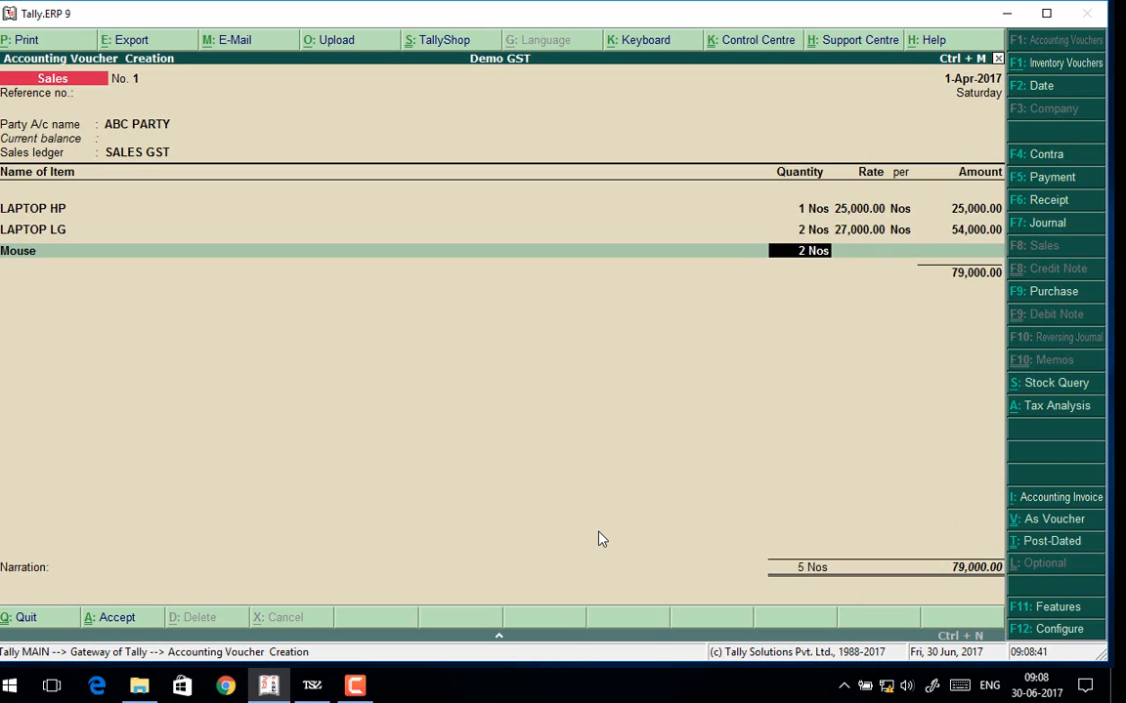
{"action": "key", "text": "BackSpace"}
{"action": "key", "text": "BackSpace"}
End the item list and add the CGST ledger below the items.
{"action": "key", "text": "Return"}
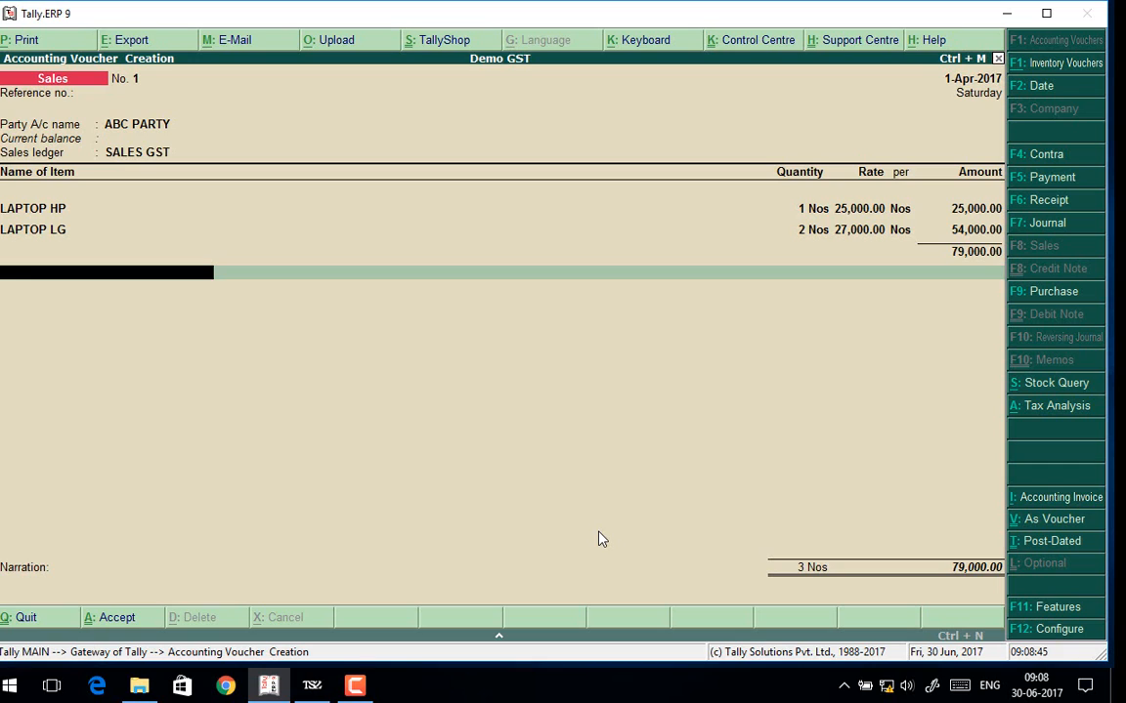
{"action": "type", "text": "C"}
{"action": "key", "text": "Return"}
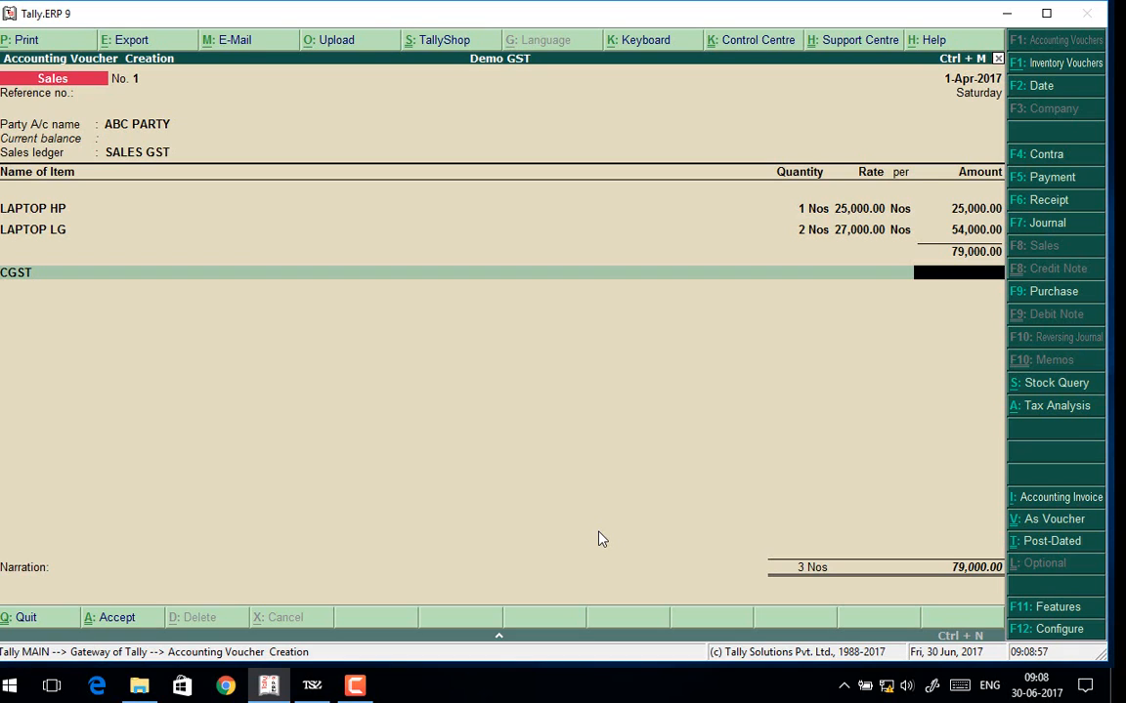
Change the sales voucher date to 1-7-2017.
{"action": "left_click", "coordinate": [962, 88]}
{"action": "type", "text": "1"}
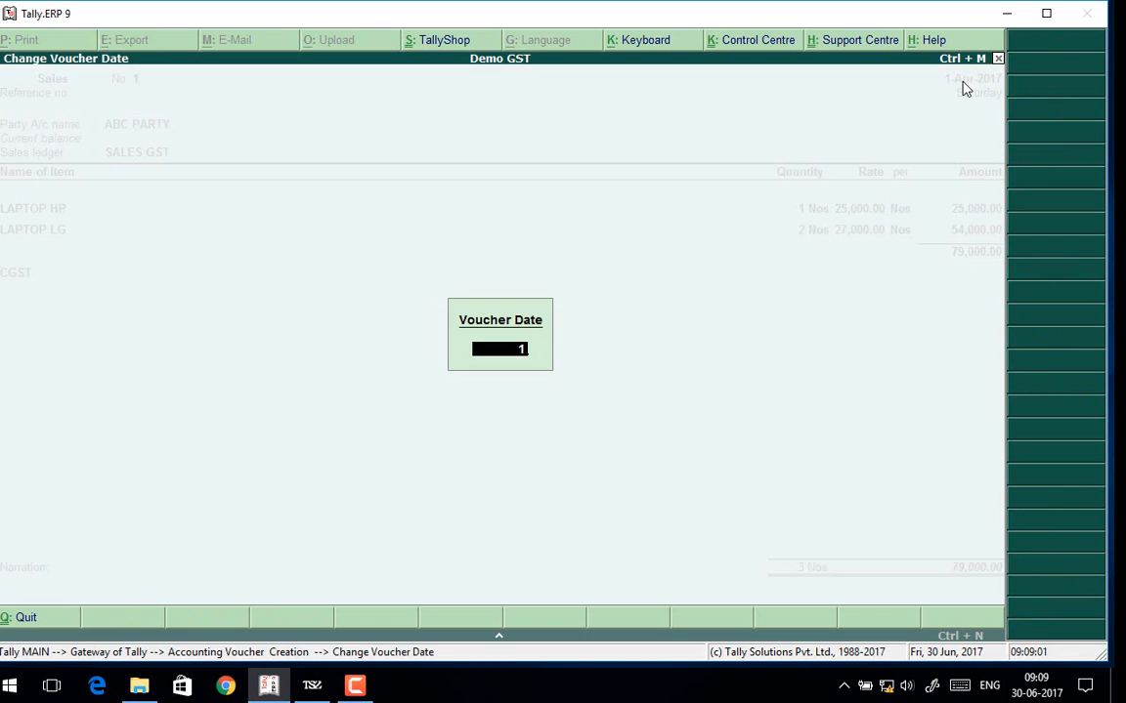
{"action": "type", "text": "-7-2017"}
{"action": "key", "text": "Return"}
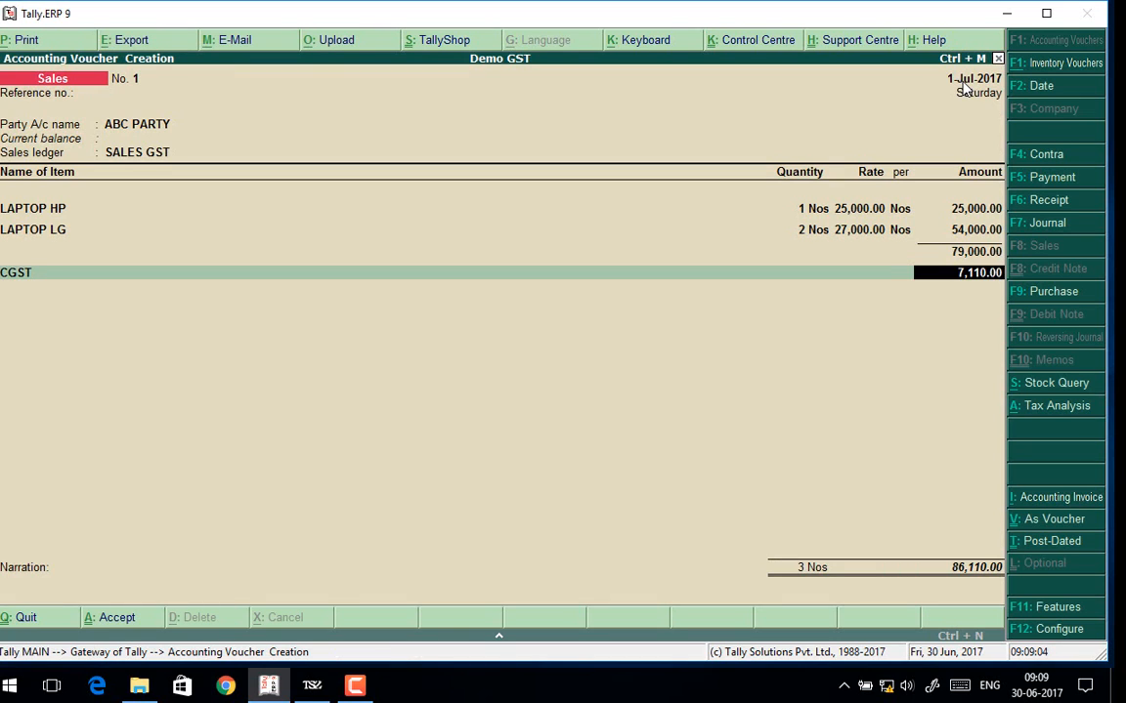
Accept the calculated CGST amount and add the SGST ledger on the following line.
{"action": "key", "text": "Return"}
{"action": "type", "text": "Gst"}
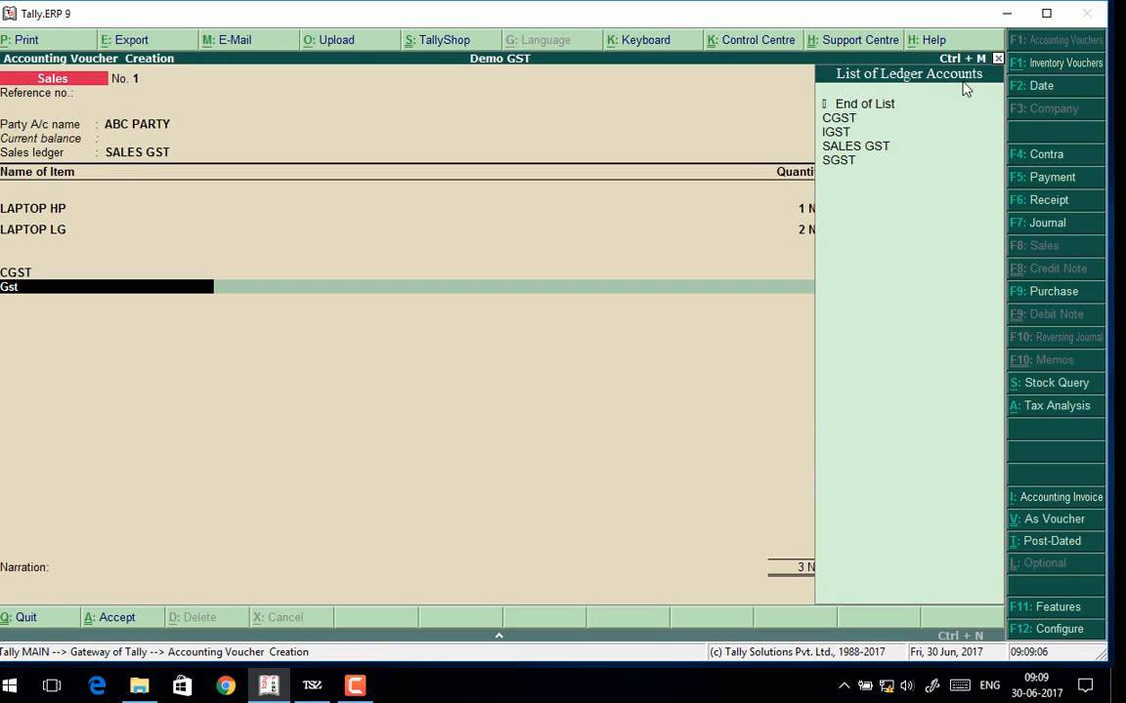
{"action": "key", "text": "BackSpace"}
{"action": "key", "text": "BackSpace"}
{"action": "key", "text": "BackSpace"}
{"action": "type", "text": "Sg"}
{"action": "key", "text": "Return"}
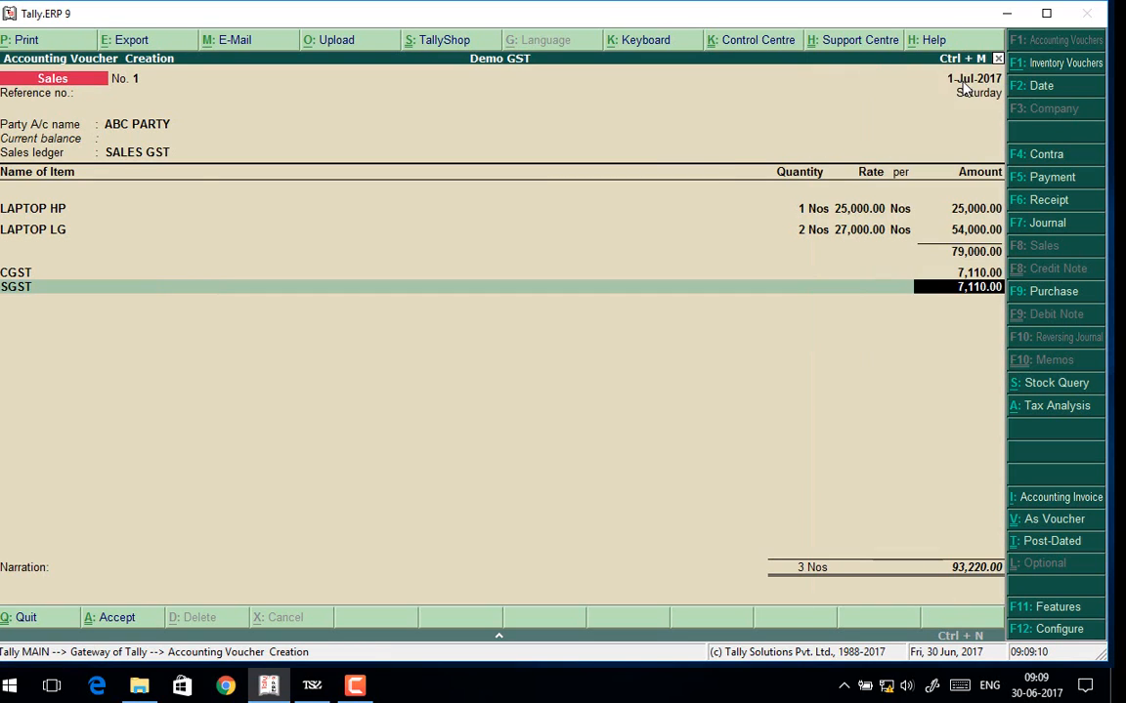
Open the voucher's tax analysis in detailed view to examine the item-wise central and state tax.
{"action": "left_click", "coordinate": [1055, 418]}
{"action": "key", "text": "alt+F1"}
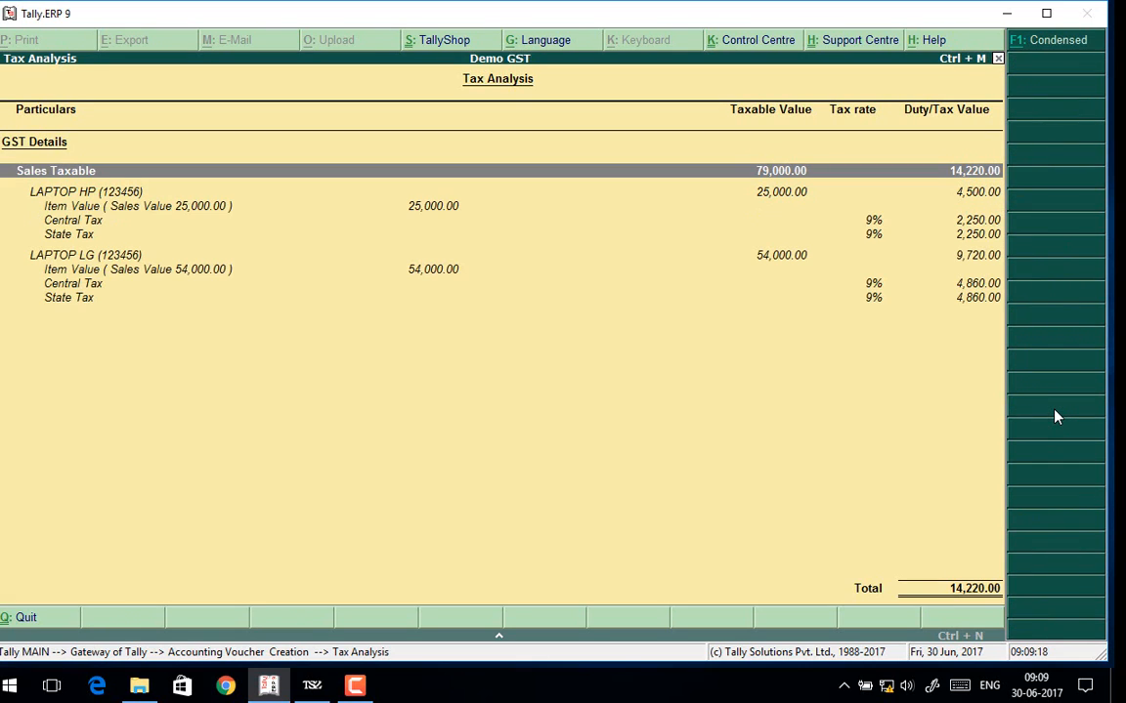
Leave the tax analysis and accept the calculated SGST amount as the voucher's last ledger line.
{"action": "key", "text": "Down"}
{"action": "key", "text": "Down"}
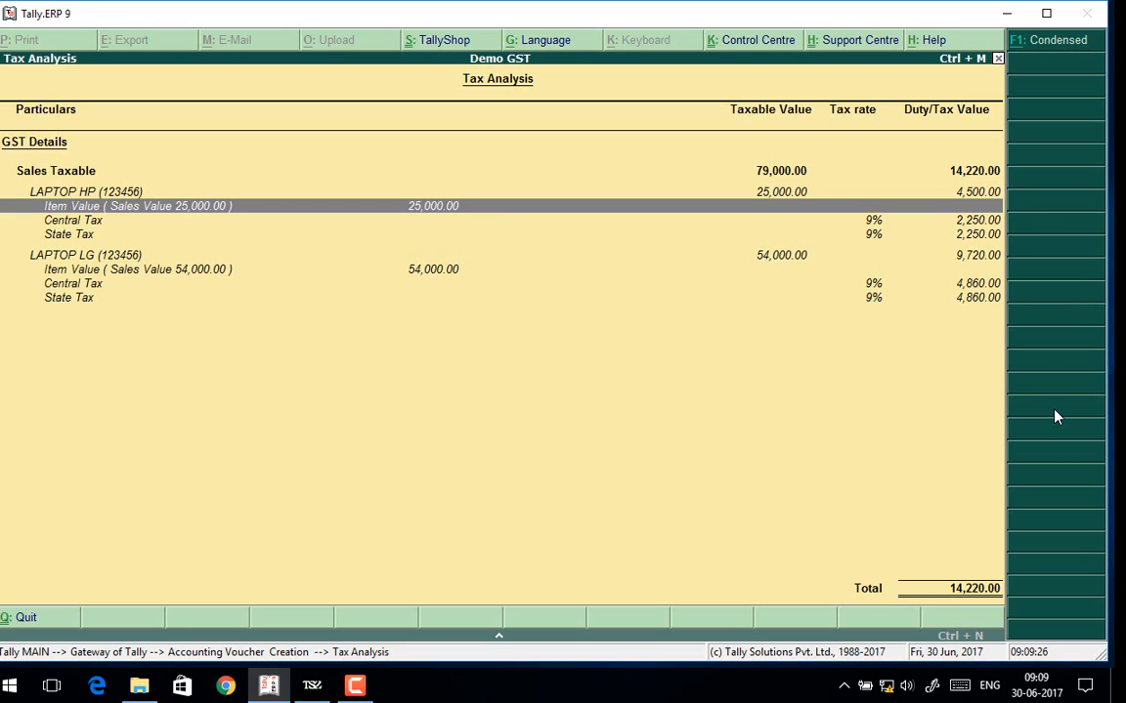
{"action": "key", "text": "Escape"}
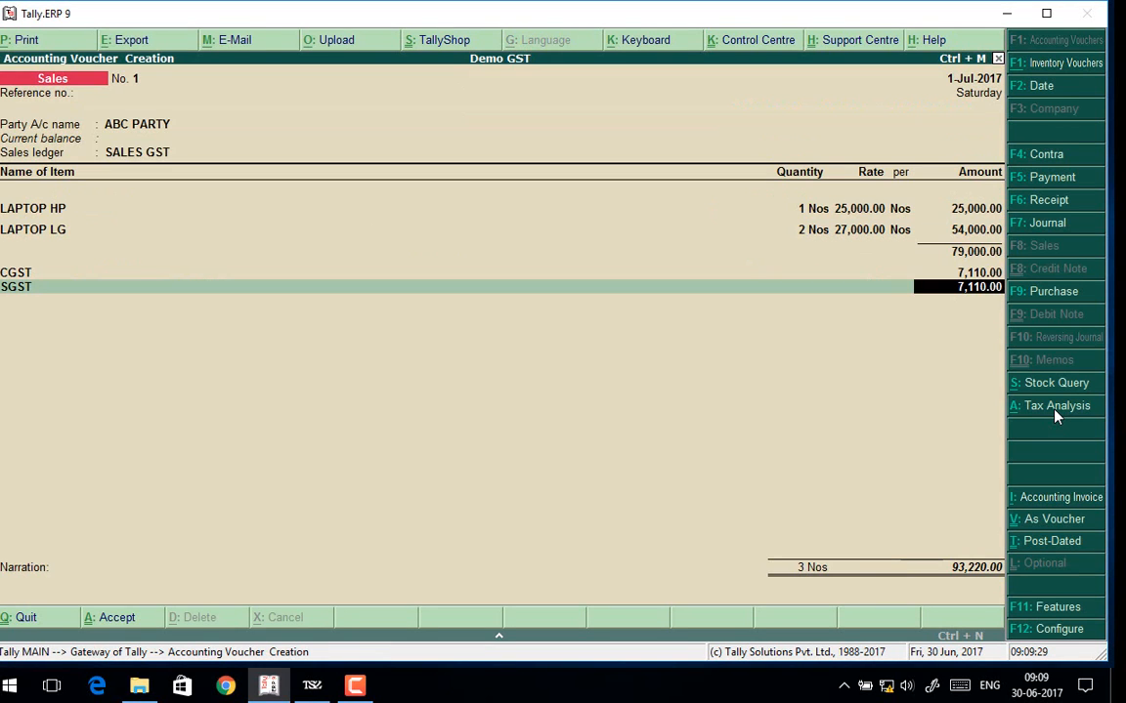
{"action": "key", "text": "Return"}
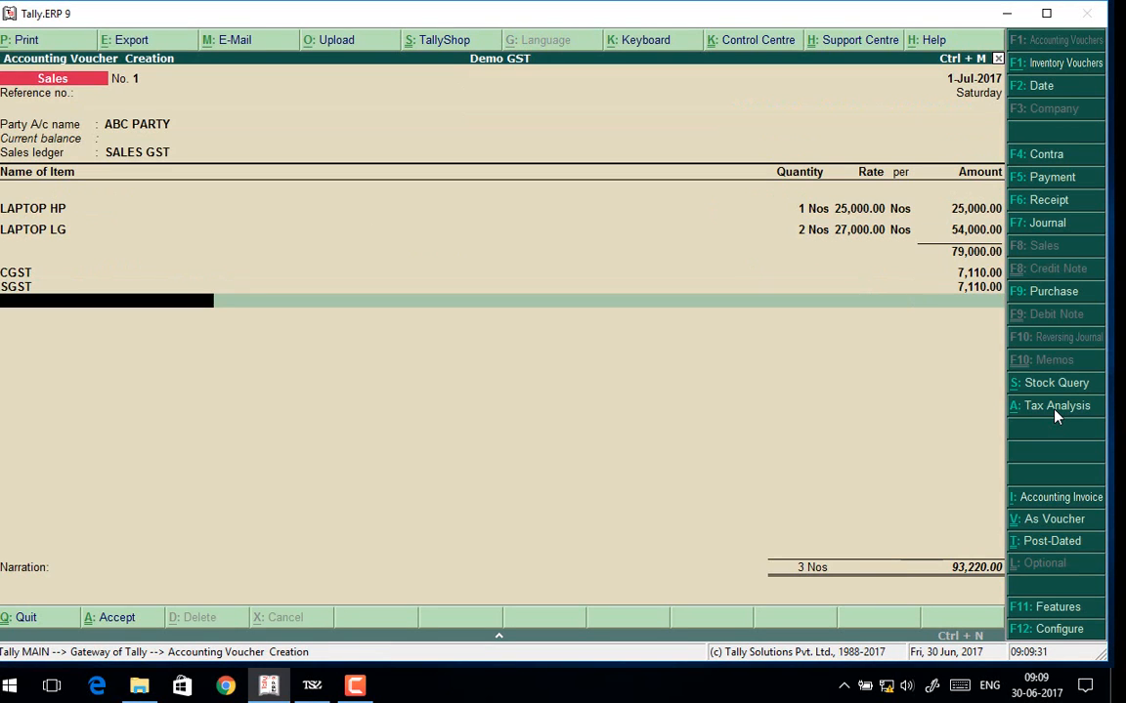
{"action": "key", "text": "Return"}
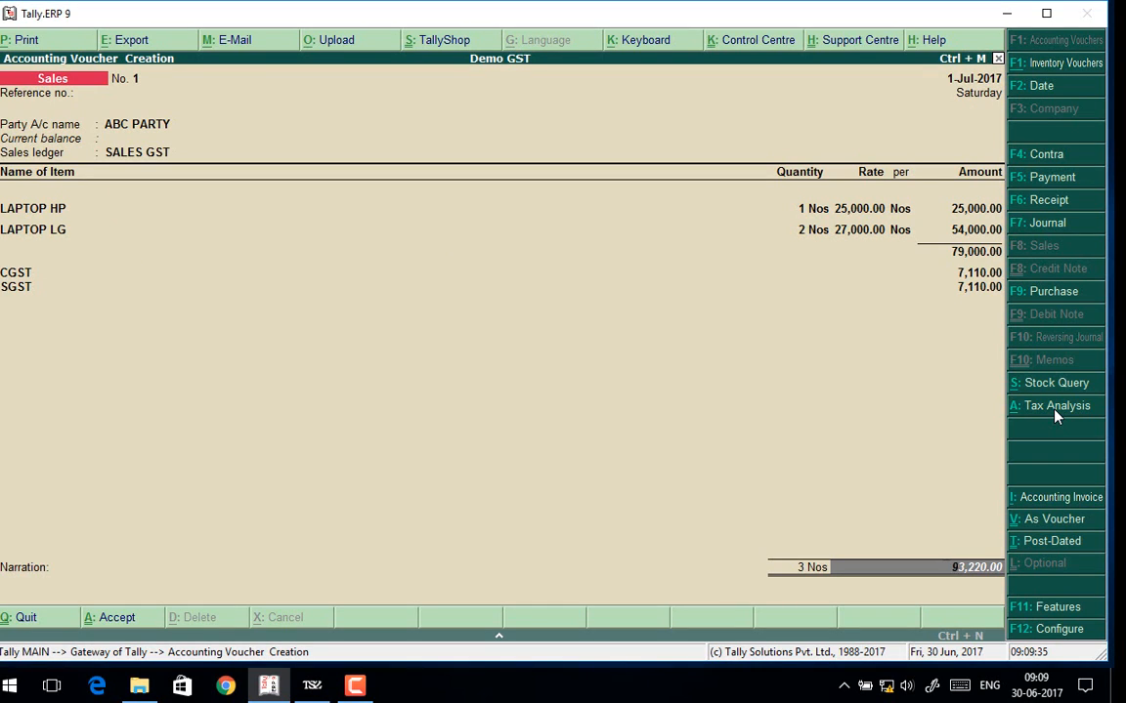
Open the print preview of the voucher's tax invoice and examine its party details, item lines and central and state tax summary.
{"action": "left_click", "coordinate": [25, 41]}
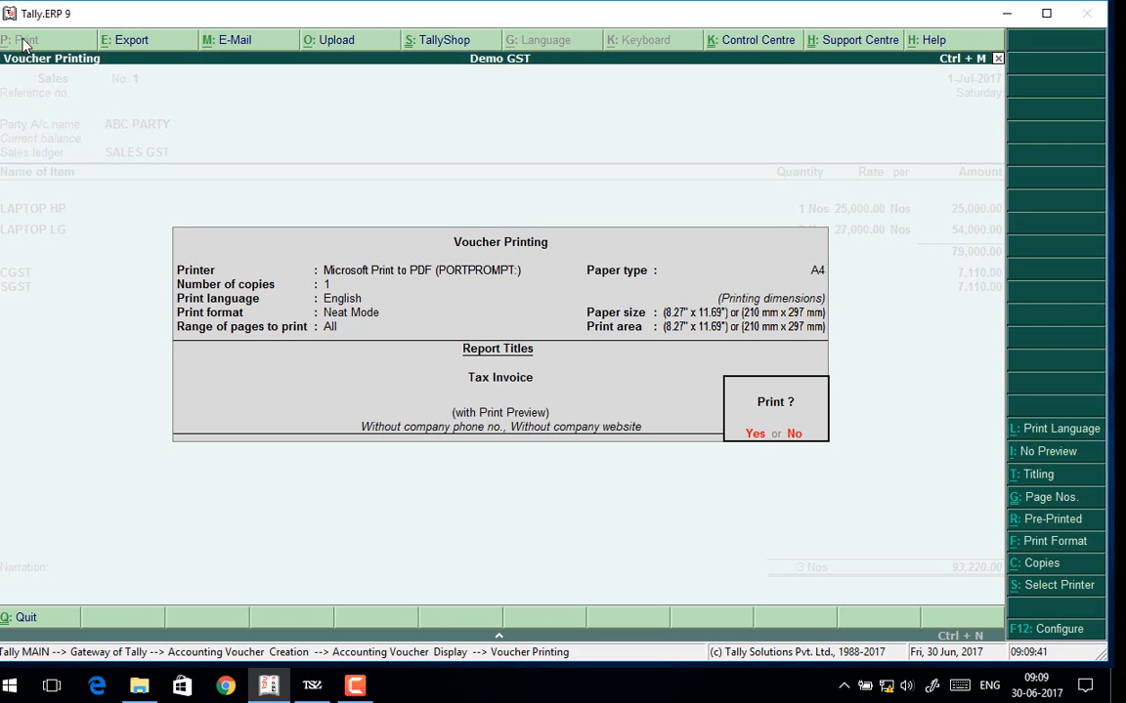
{"action": "key", "text": "Return"}
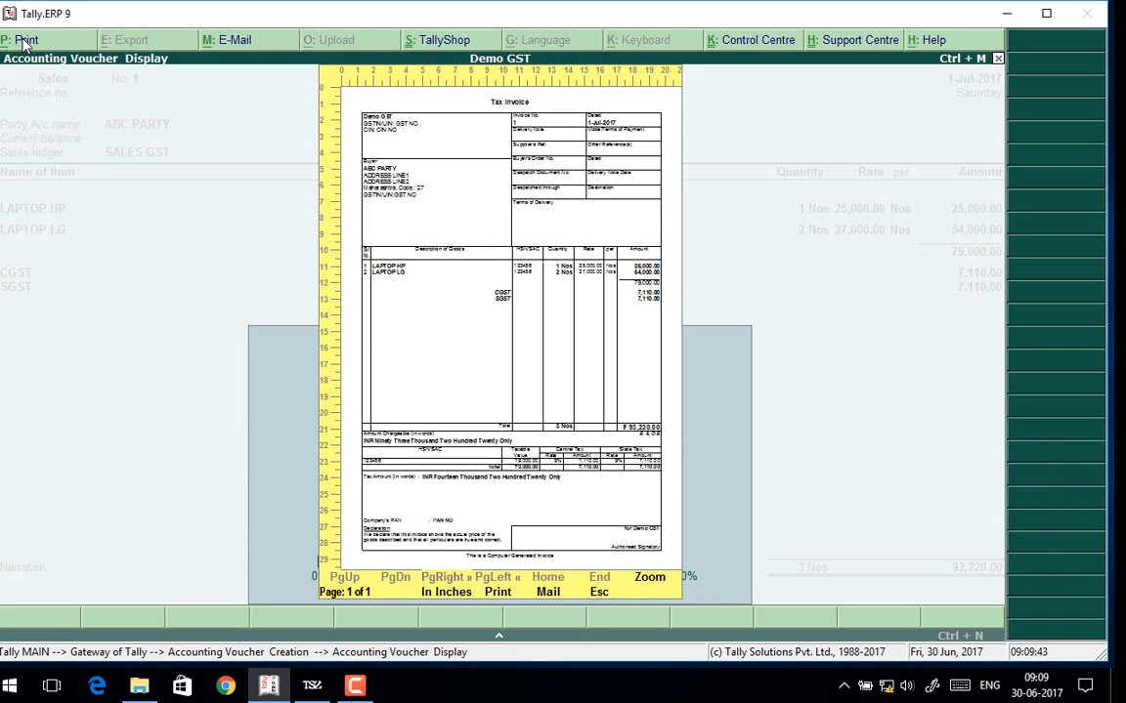
{"action": "left_click", "coordinate": [478, 418]}
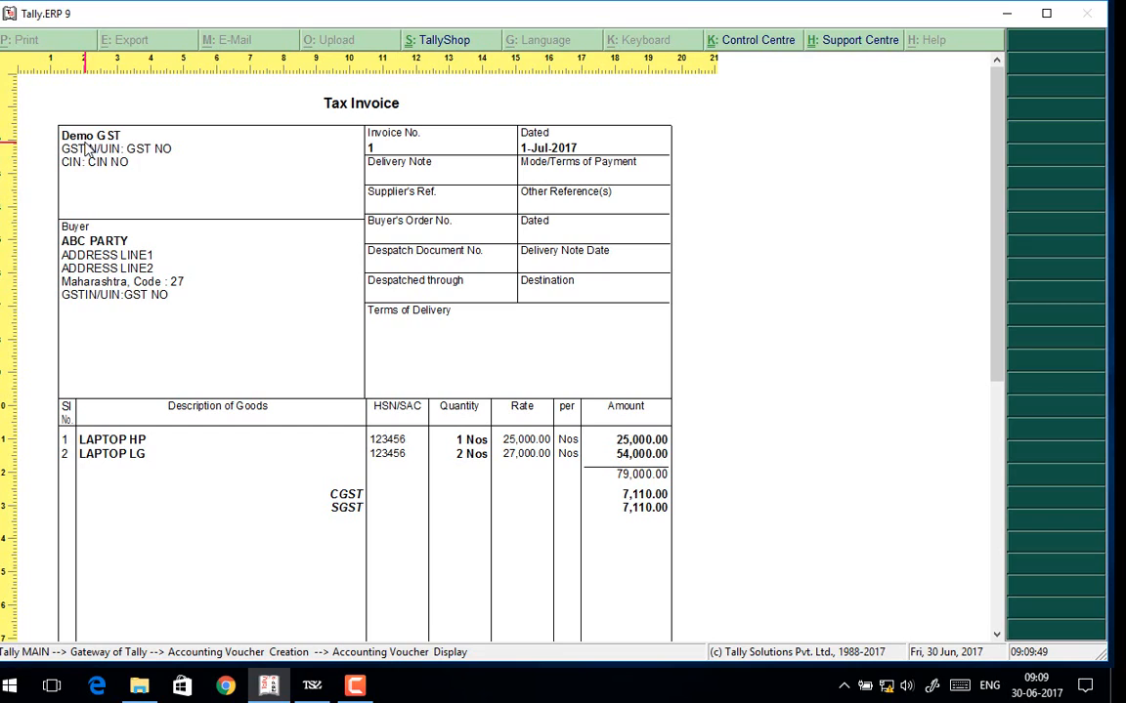
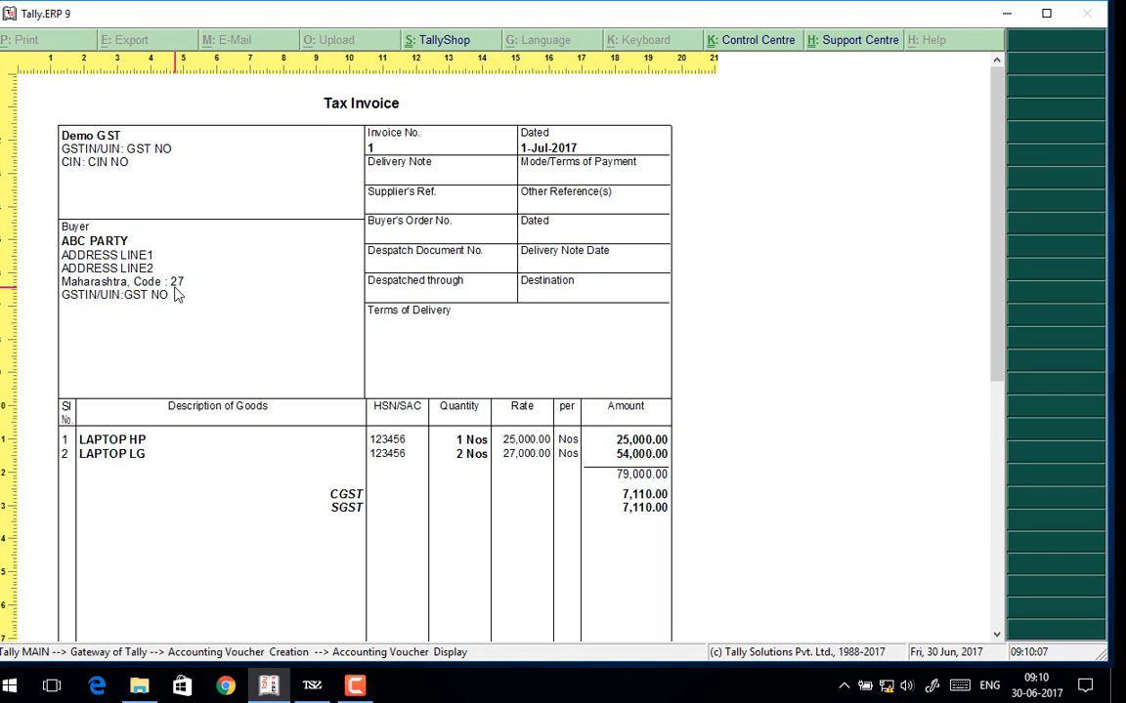
{"action": "scroll", "coordinate": [177, 294], "scroll_direction": "down", "scroll_amount": 3}
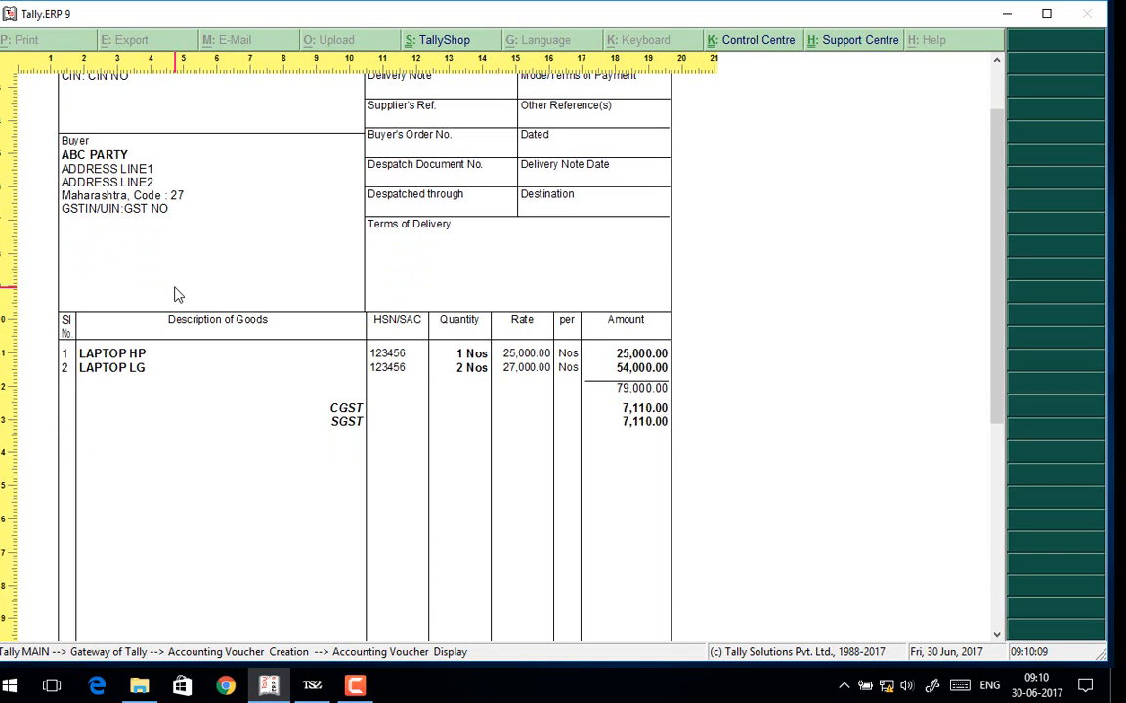
{"action": "scroll", "coordinate": [176, 294], "scroll_direction": "down", "scroll_amount": 1}
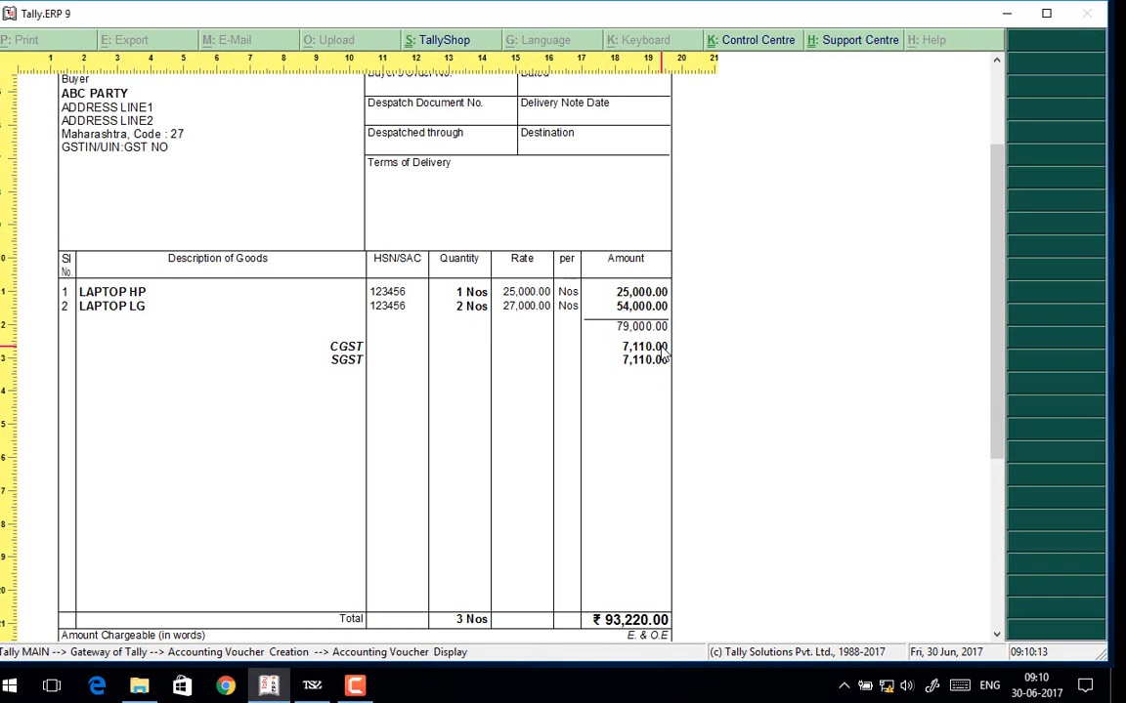
{"action": "scroll", "coordinate": [655, 366], "scroll_direction": "down", "scroll_amount": 3}
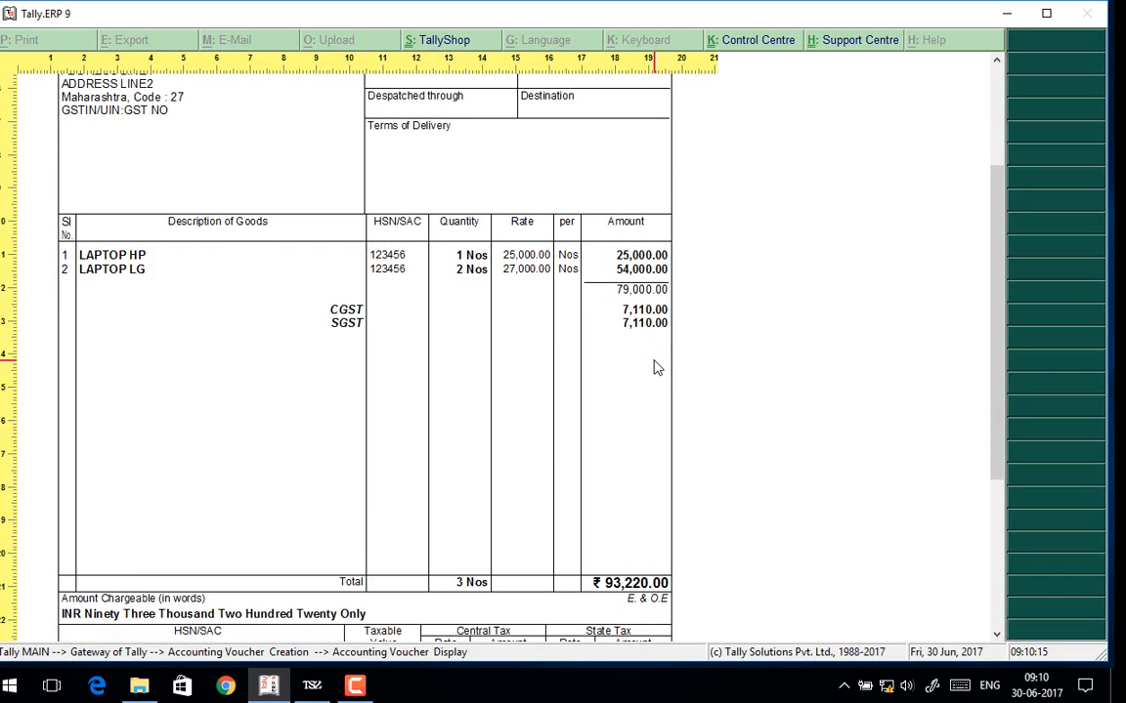
{"action": "scroll", "coordinate": [654, 366], "scroll_direction": "down", "scroll_amount": 3}
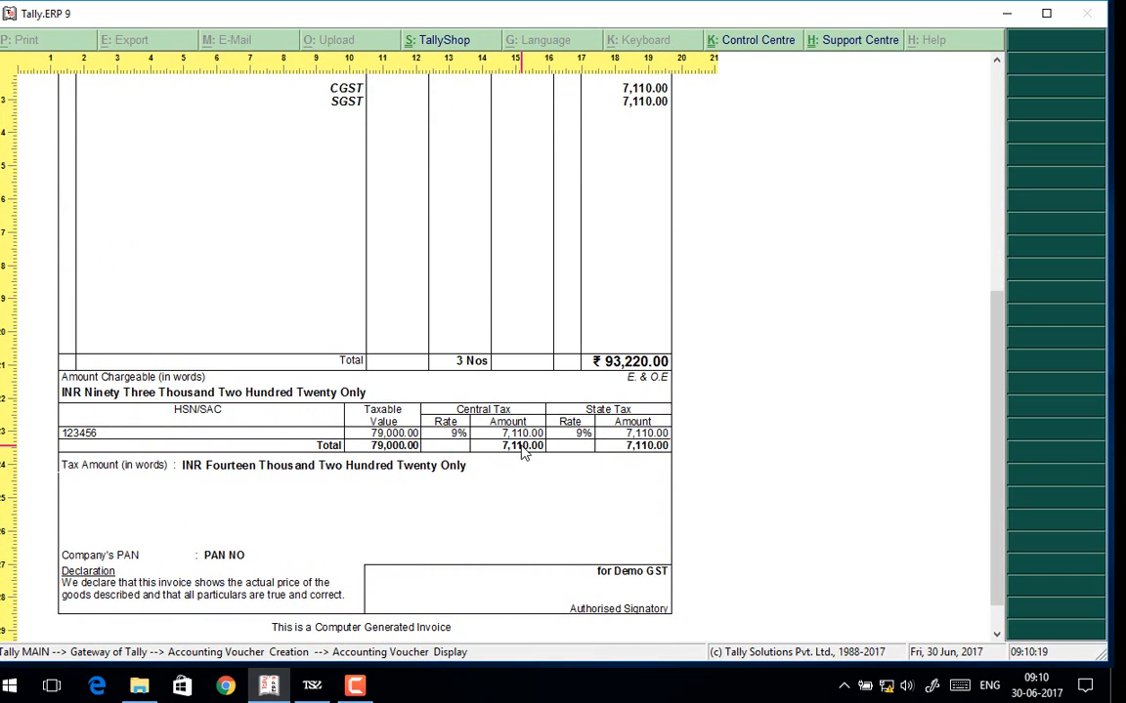
{"action": "scroll", "coordinate": [524, 452], "scroll_direction": "down", "scroll_amount": 1}
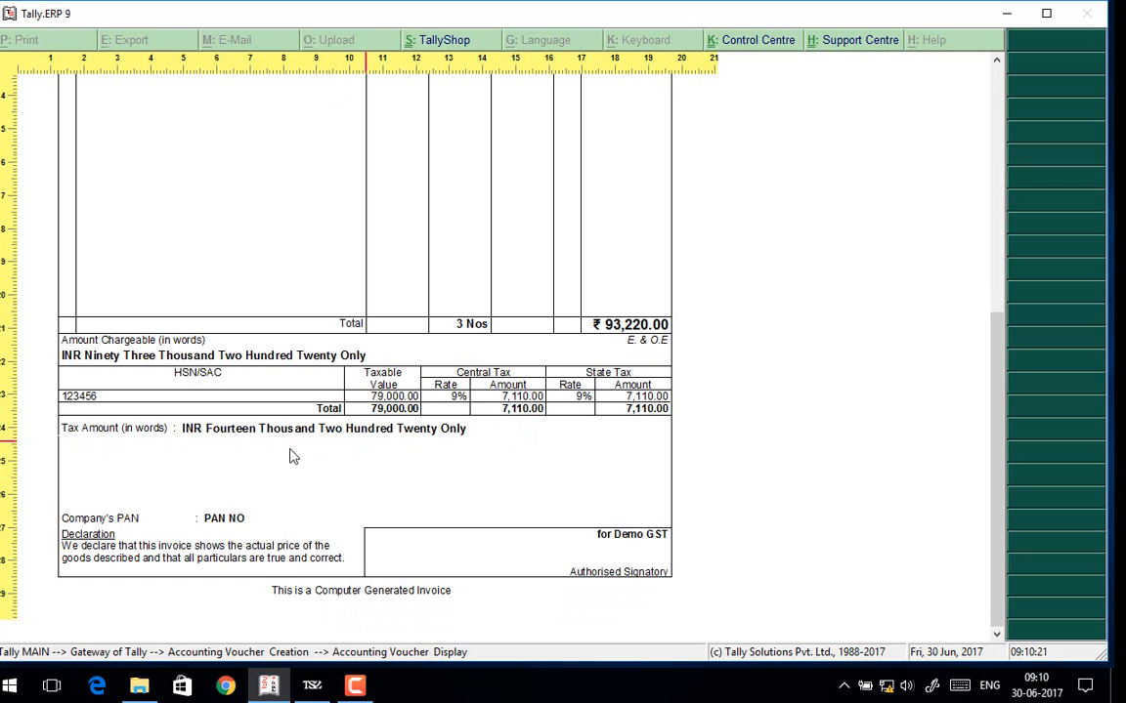
{"action": "left_click", "coordinate": [260, 462]}
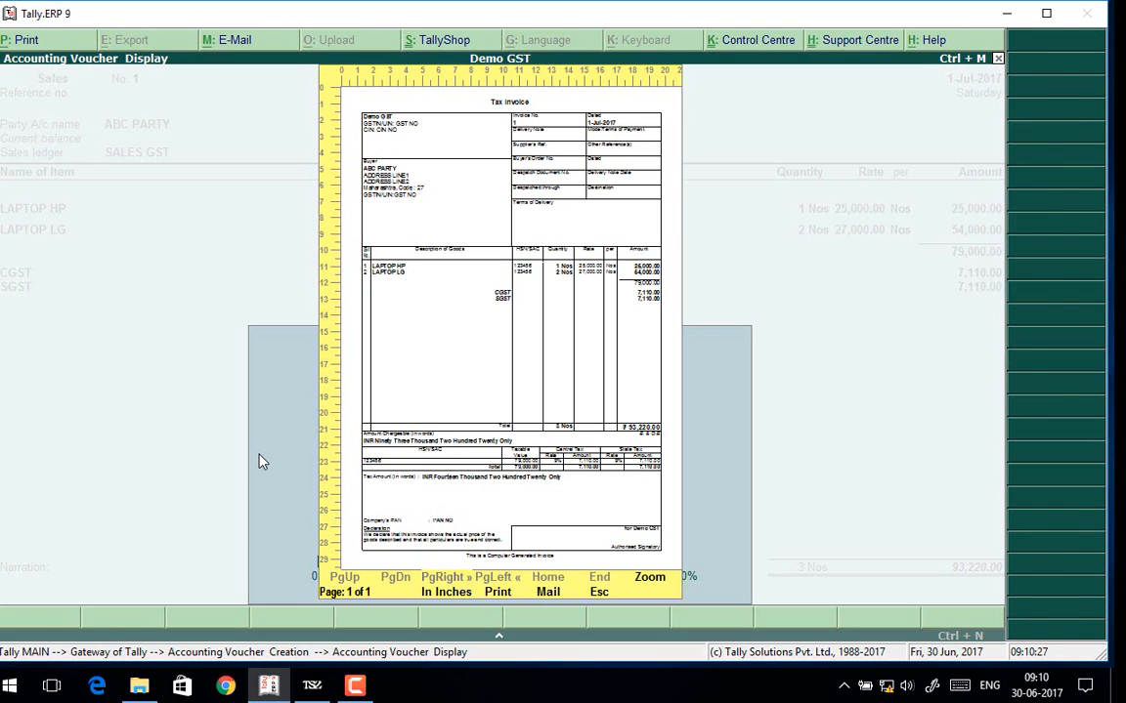
Close the invoice preview and save the sales voucher without a narration.
{"action": "key", "text": "Escape"}
{"action": "key", "text": "ctrl+End"}
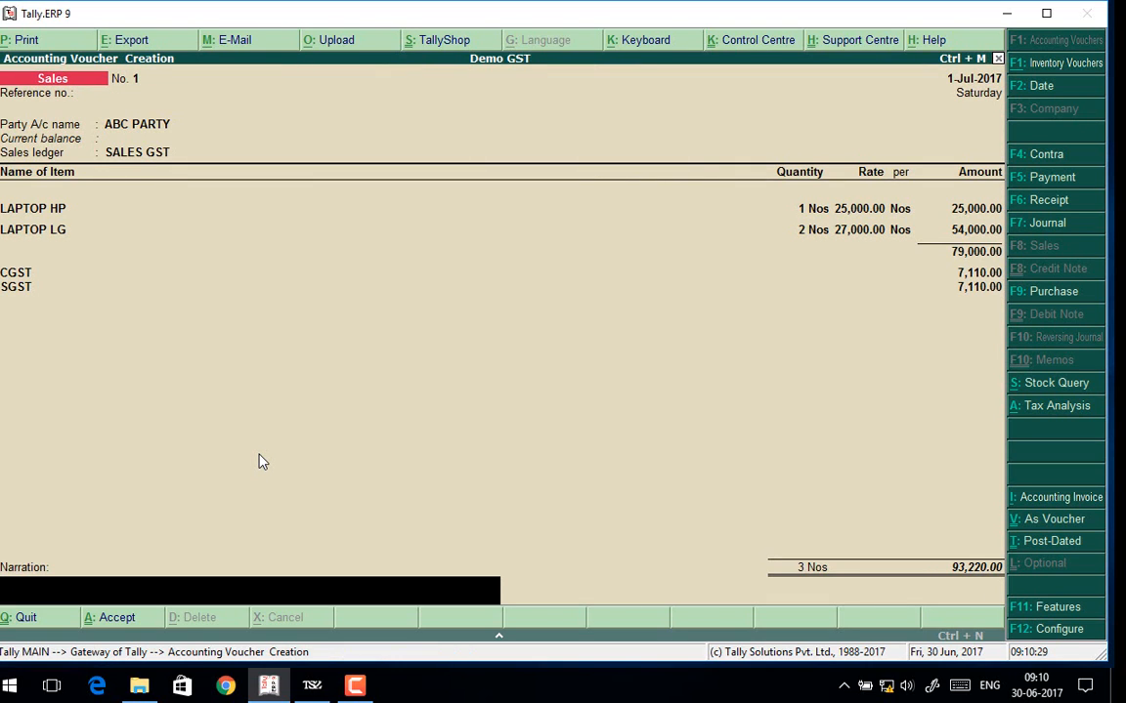
{"action": "key", "text": "Return"}
{"action": "key", "text": "Return"}
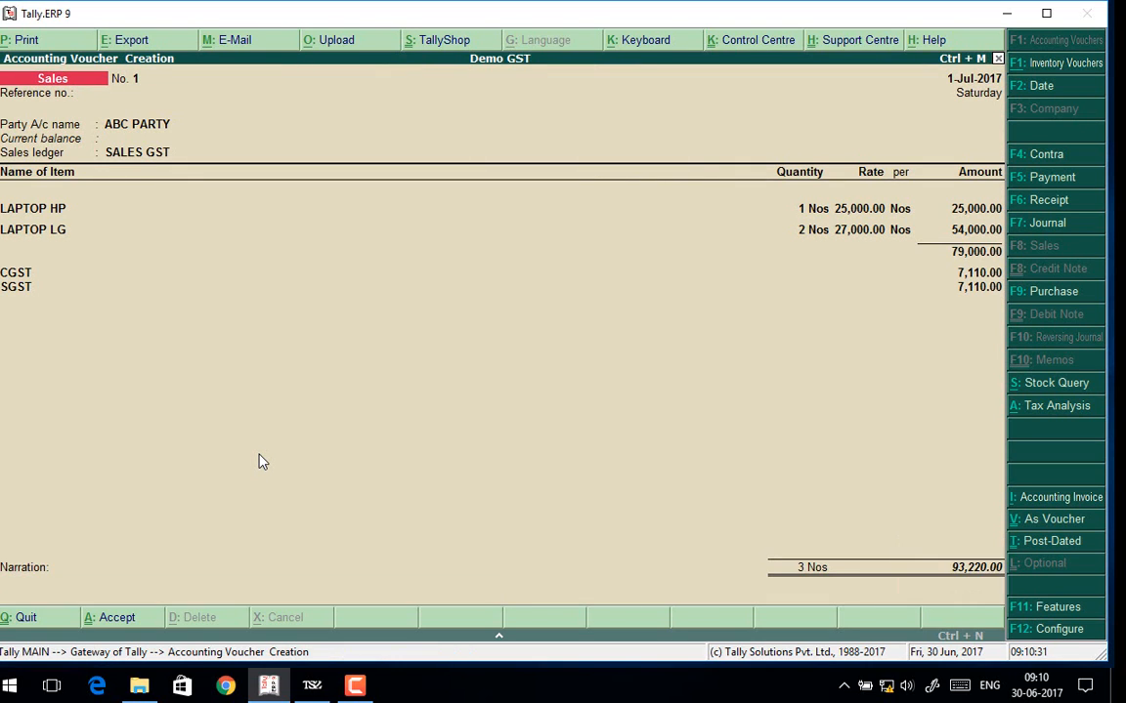
{"action": "key", "text": "Return"}
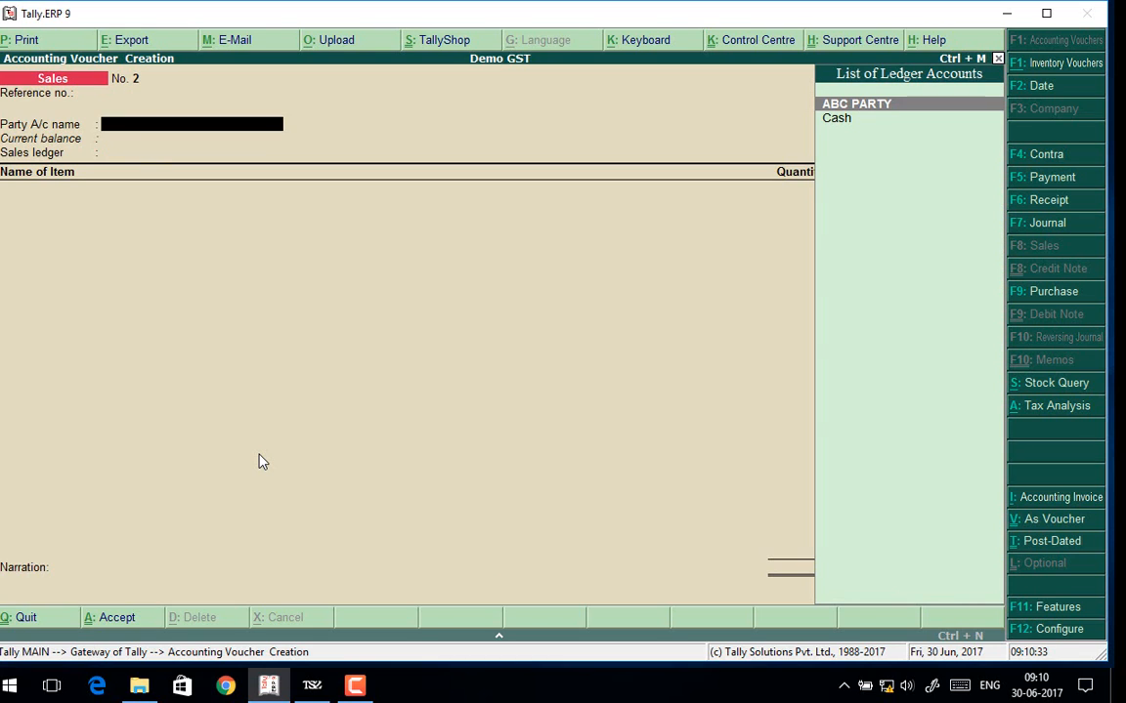
Start the next sales voucher for ABC PARTY with SALES GST as the sales ledger.
{"action": "key", "text": "Return"}
{"action": "key", "text": "ctrl+a"}
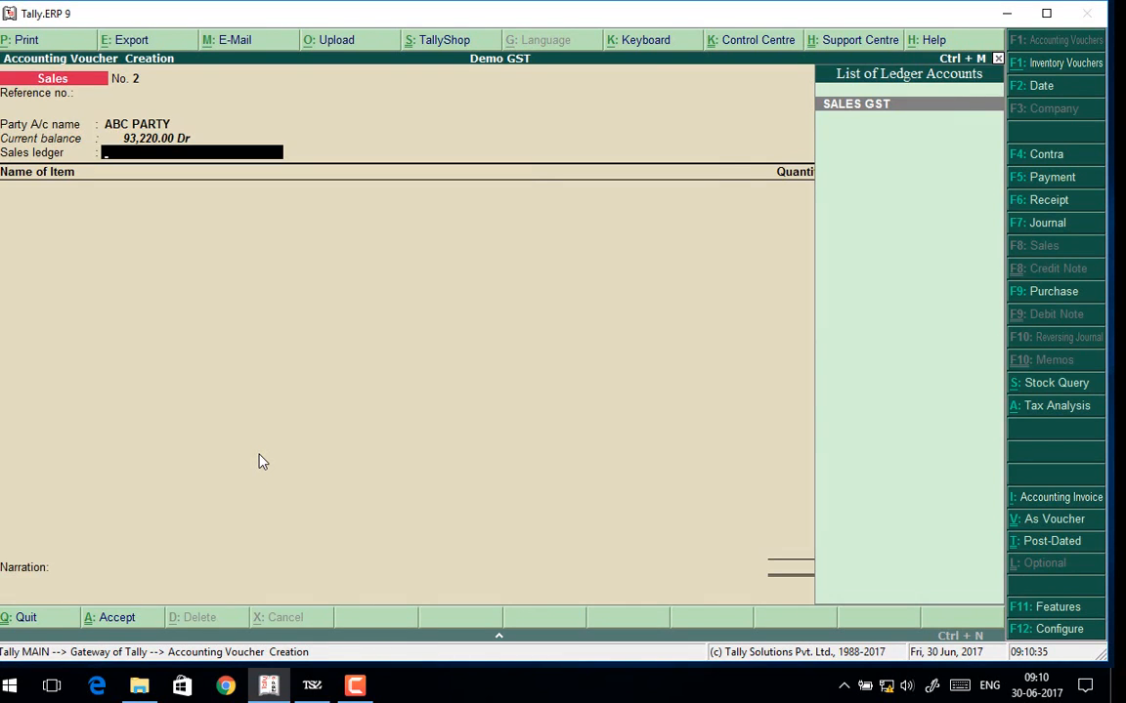
{"action": "key", "text": "Return"}
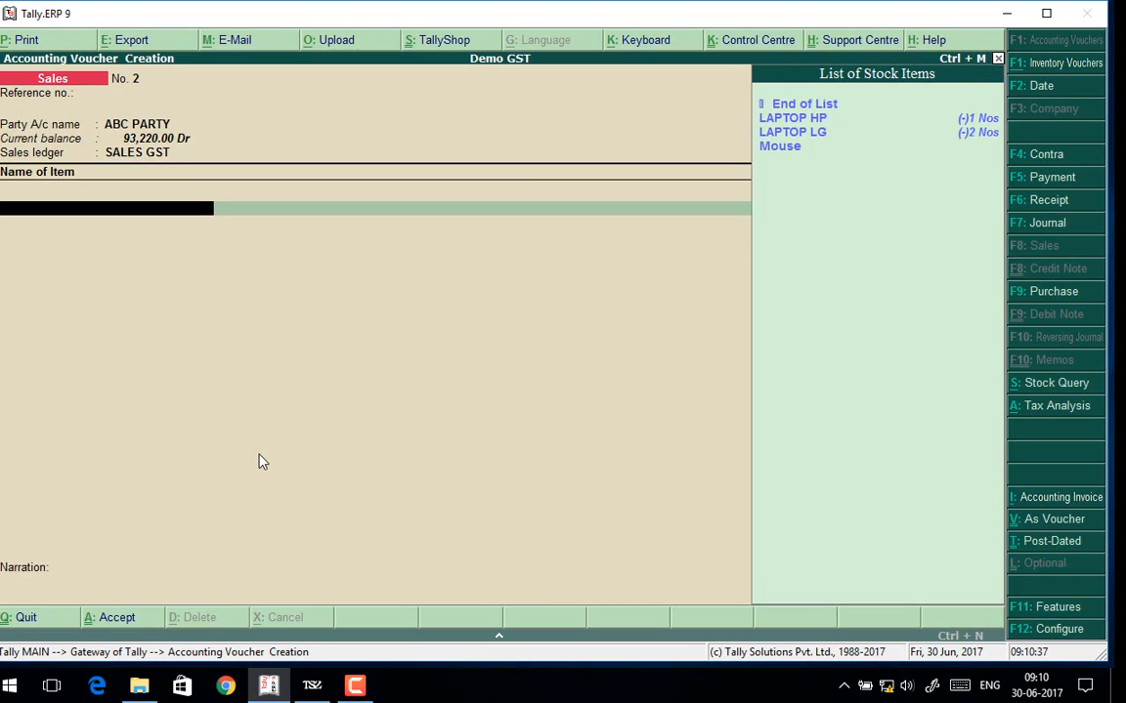
Add the Mouse item to the voucher with a quantity of 1 Nos at a rate of 2000.
{"action": "key", "text": "Down"}
{"action": "key", "text": "Down"}
{"action": "key", "text": "Down"}
{"action": "key", "text": "Return"}
{"action": "type", "text": "1"}
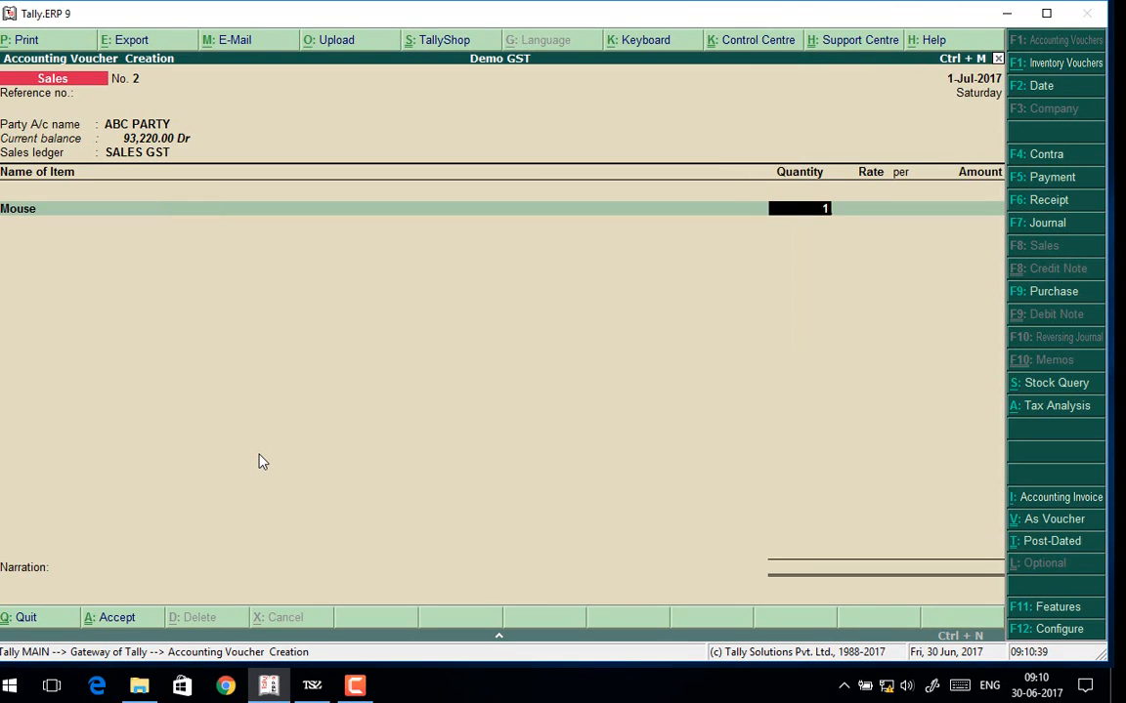
{"action": "key", "text": "Return"}
{"action": "key", "text": "Return"}
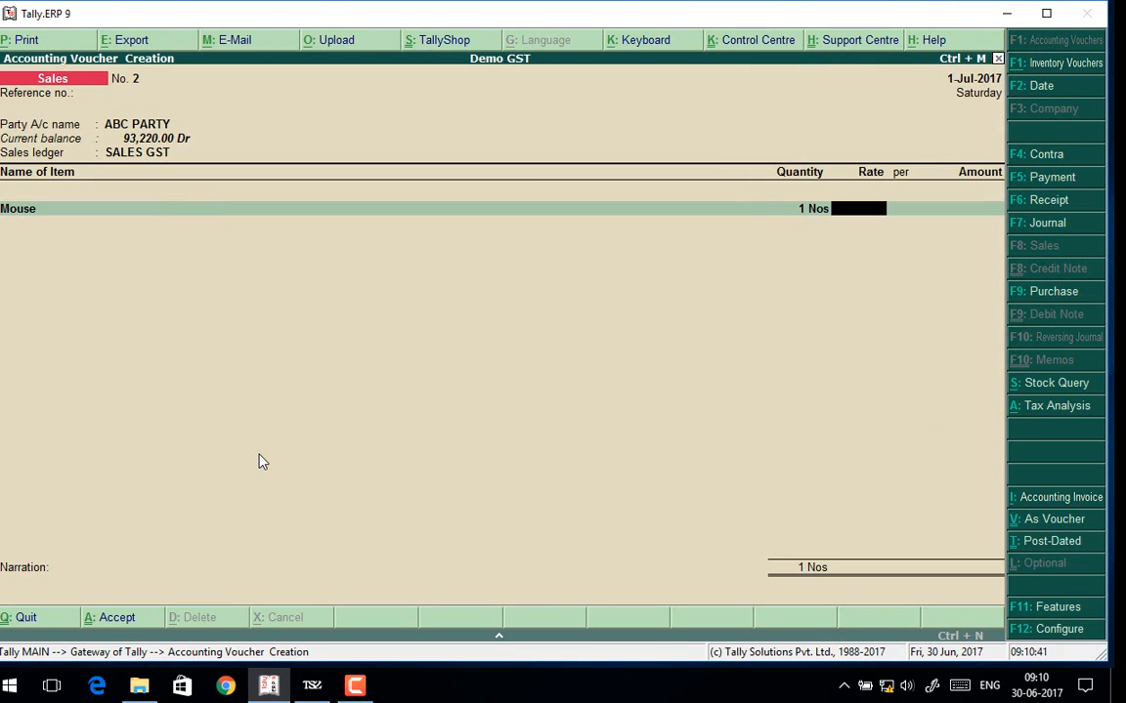
{"action": "type", "text": "2000"}
{"action": "key", "text": "Return"}
{"action": "key", "text": "Return"}
Accept the Mouse amount and add the CGST ledger below the items.
{"action": "key", "text": "Return"}
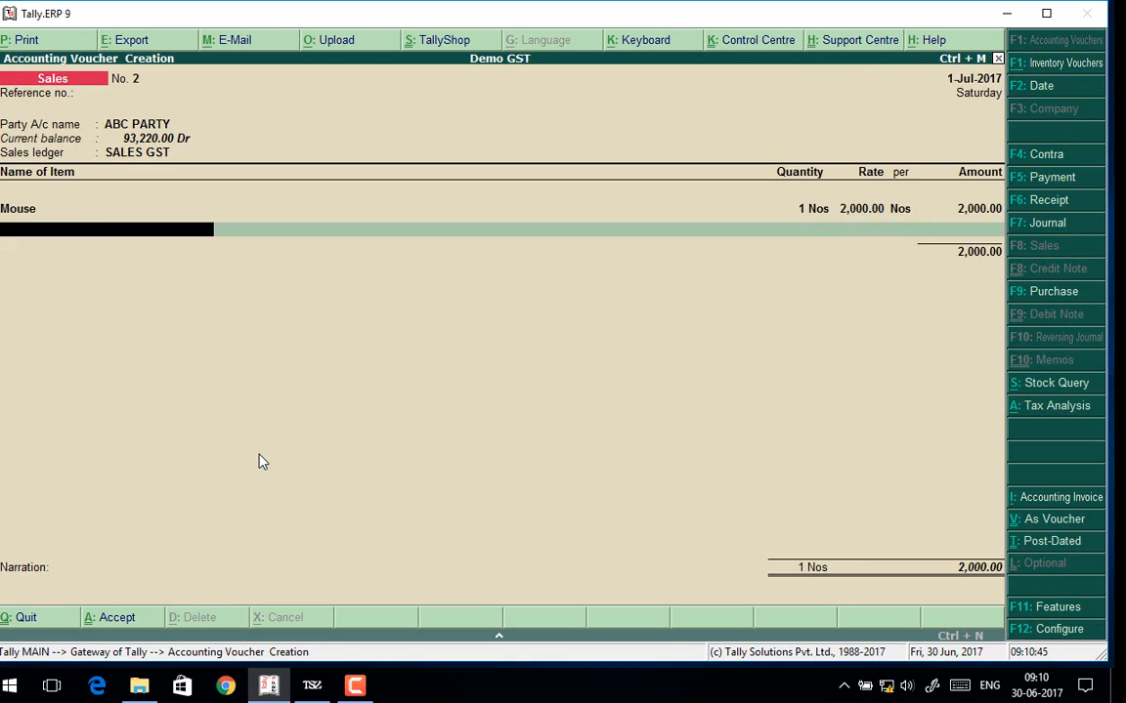
{"action": "type", "text": "C"}
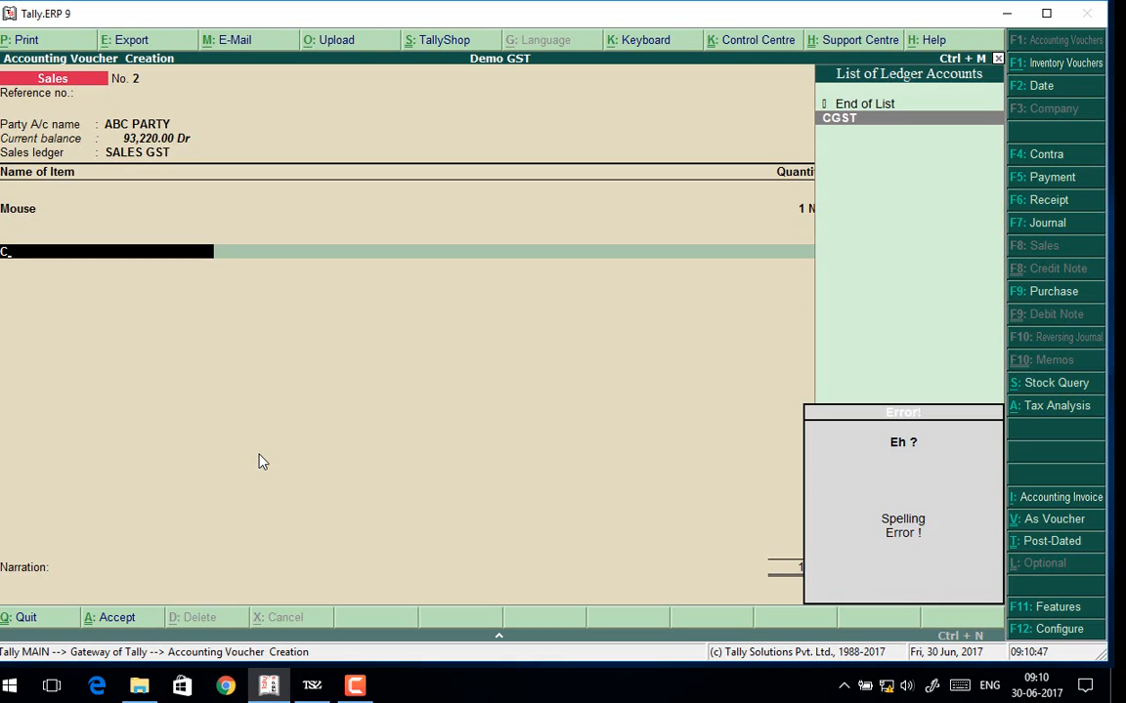
{"action": "key", "text": "Return"}
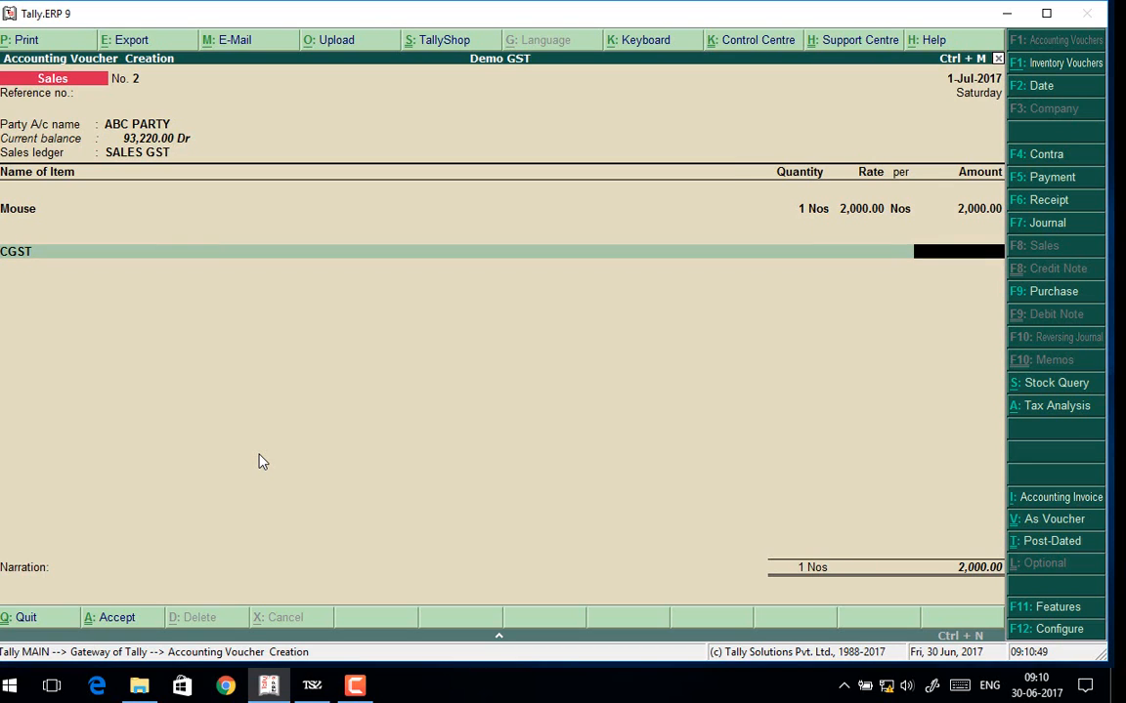
Go back to the Mouse line in the voucher and open its stock item master for alteration.
{"action": "key", "text": "BackSpace"}
{"action": "key", "text": "BackSpace"}
{"action": "key", "text": "BackSpace"}
{"action": "key", "text": "BackSpace"}
{"action": "key", "text": "BackSpace"}
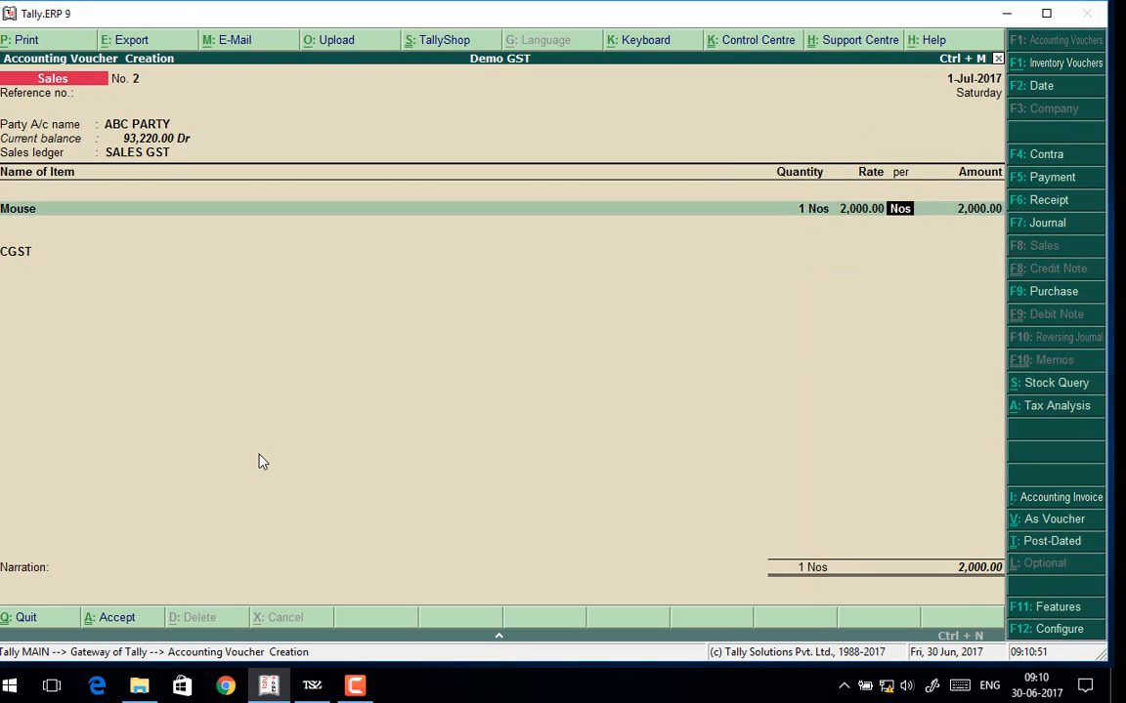
{"action": "key", "text": "BackSpace"}
{"action": "key", "text": "ctrl+Return"}
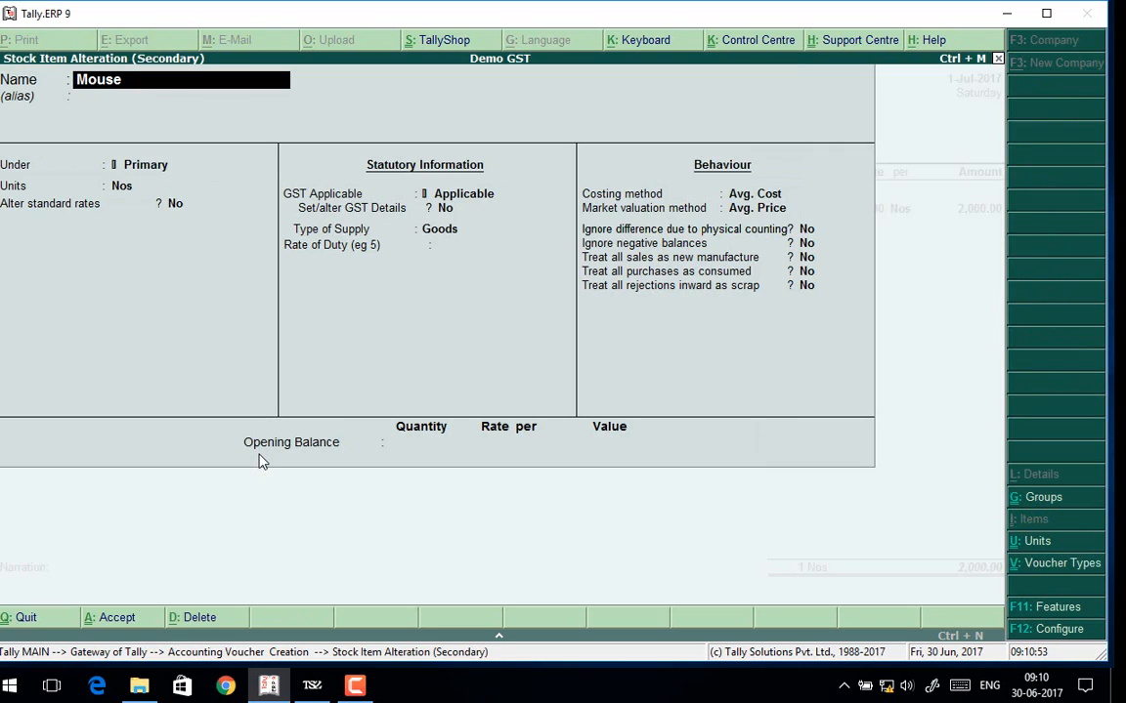
Keep the Mouse item's group and units, and turn on Set/alter GST Details to open its tax rate details.
{"action": "key", "text": "Return"}
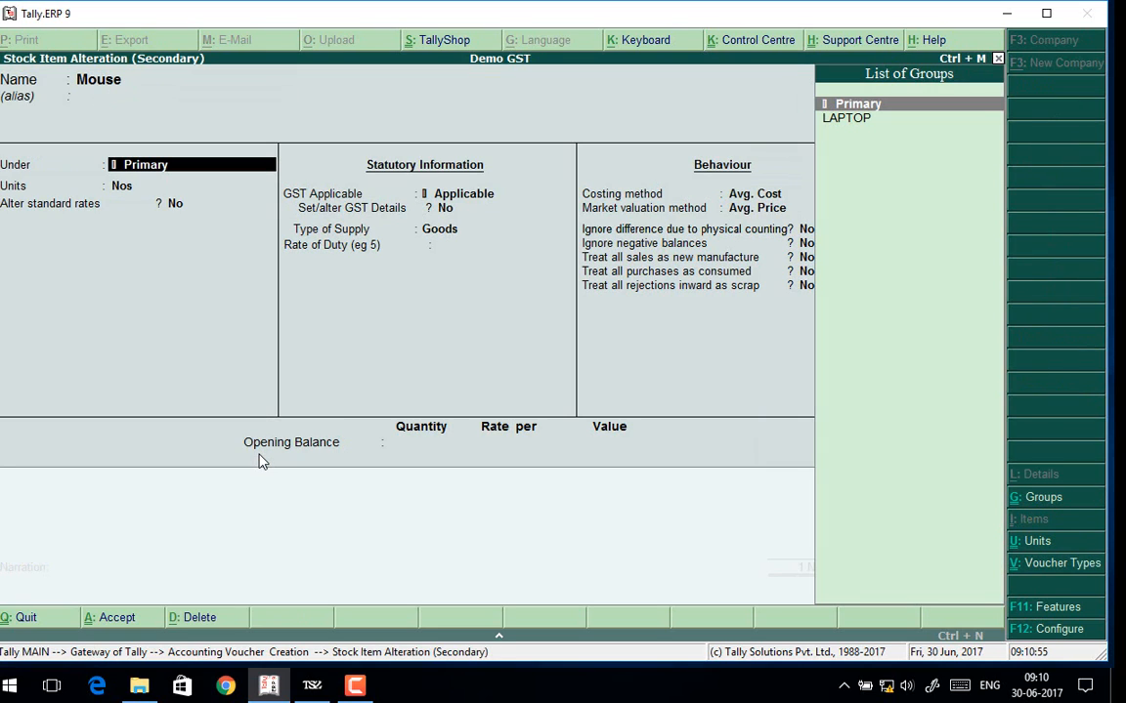
{"action": "key", "text": "Return"}
{"action": "key", "text": "Return"}
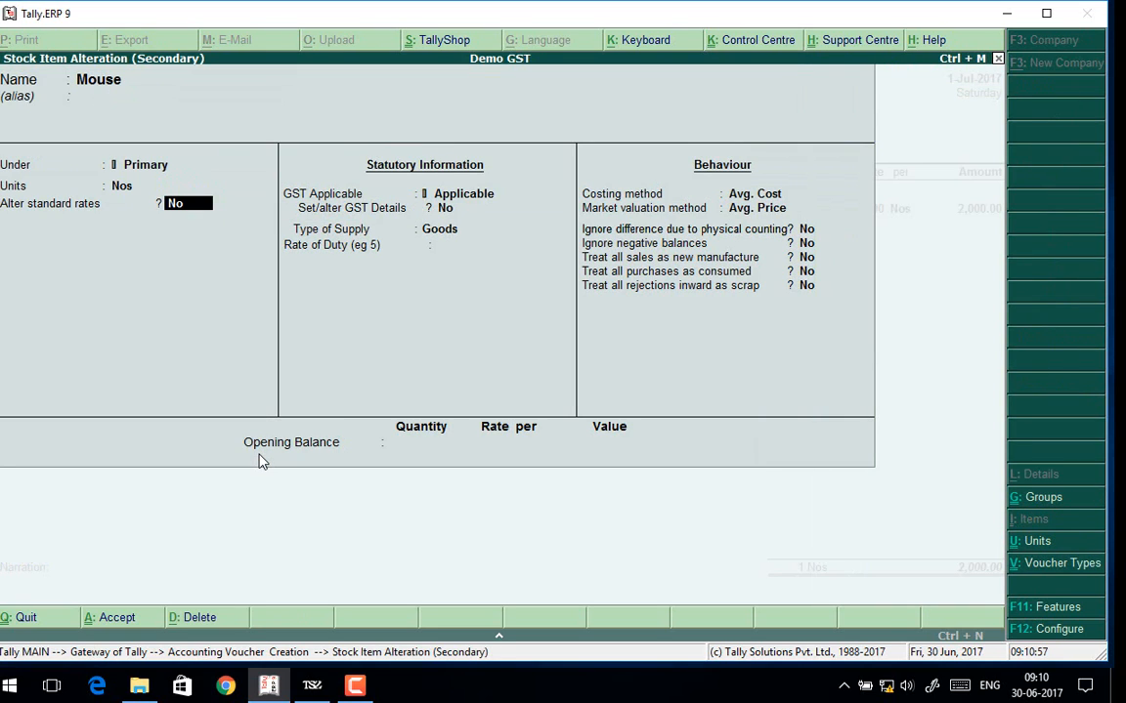
{"action": "key", "text": "Return"}
{"action": "key", "text": "Return"}
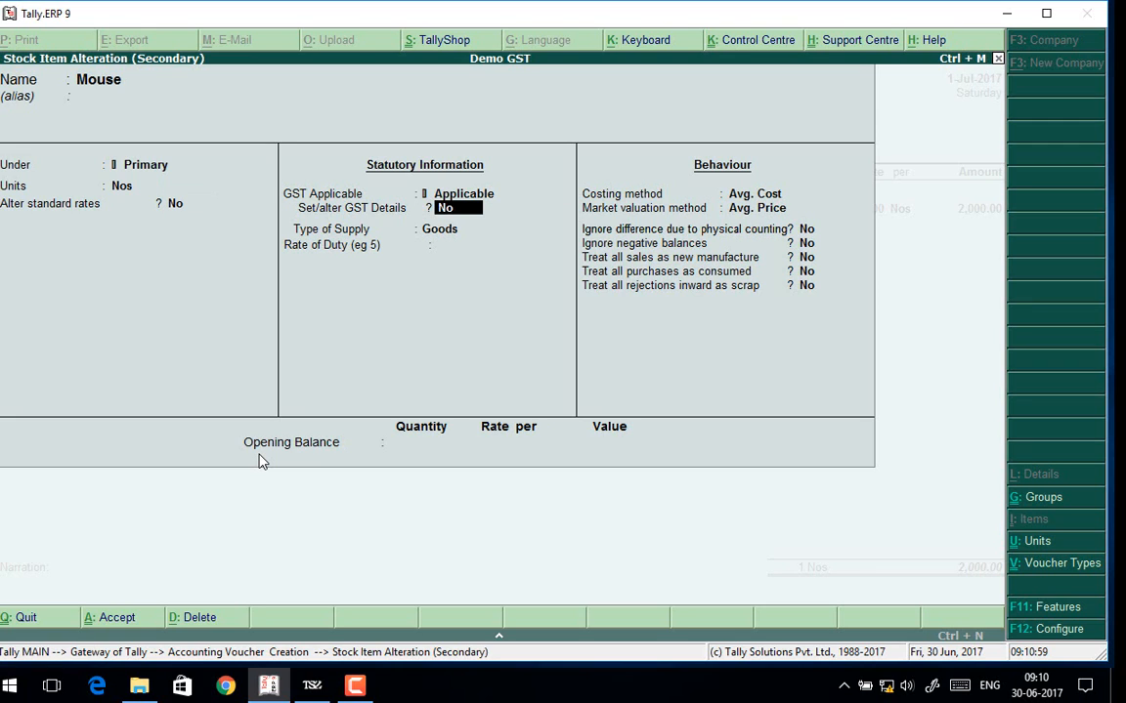
{"action": "key", "text": "y"}
{"action": "key", "text": "Return"}
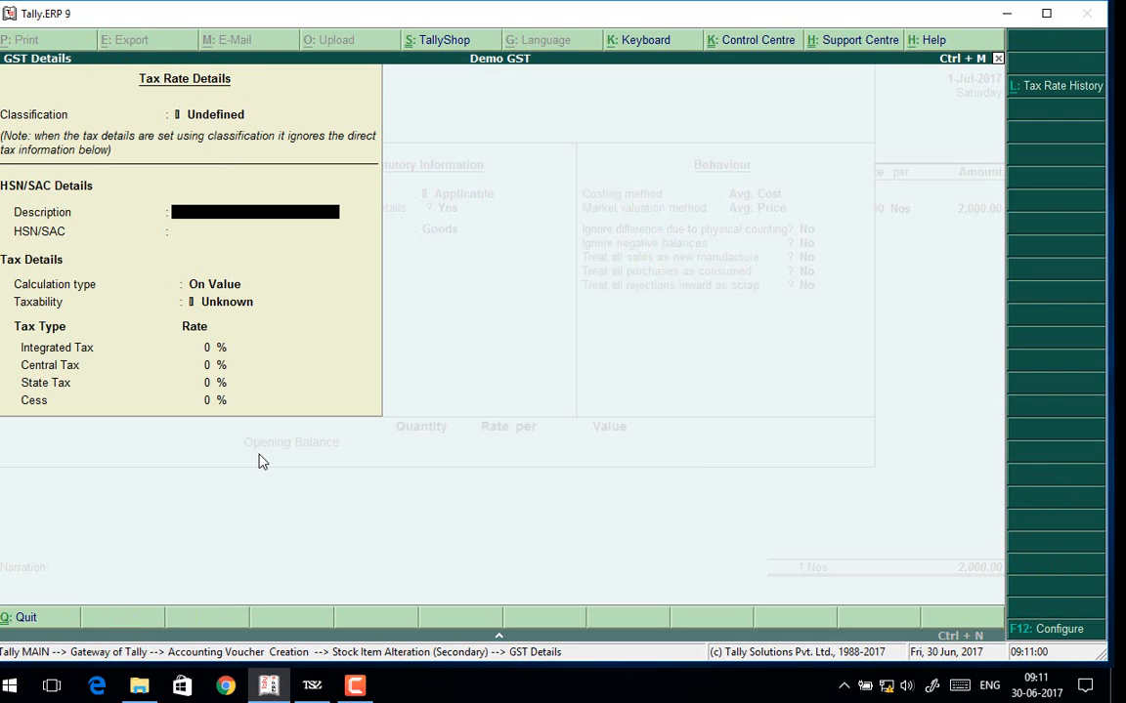
Enter "It Product" as the HSN/SAC description and 345678 as the HSN/SAC code, keeping the calculation type On Value.
{"action": "type", "text": "It Product"}
{"action": "key", "text": "Return"}
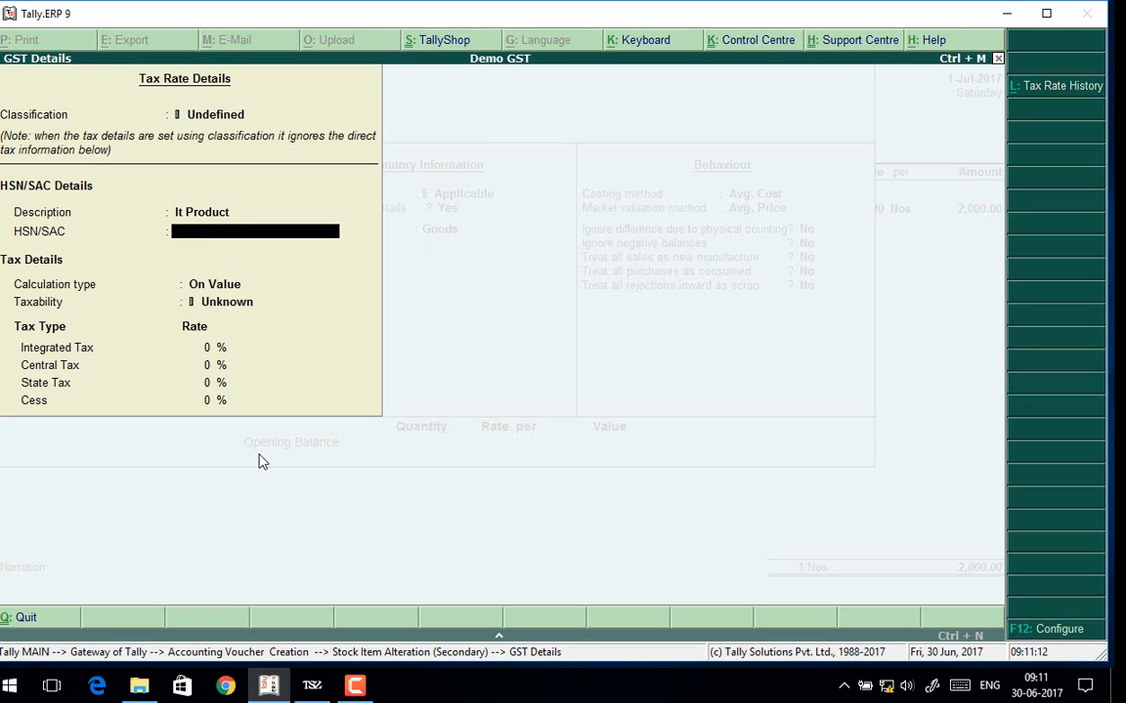
{"action": "type", "text": "345678"}
{"action": "key", "text": "Return"}
{"action": "key", "text": "Return"}
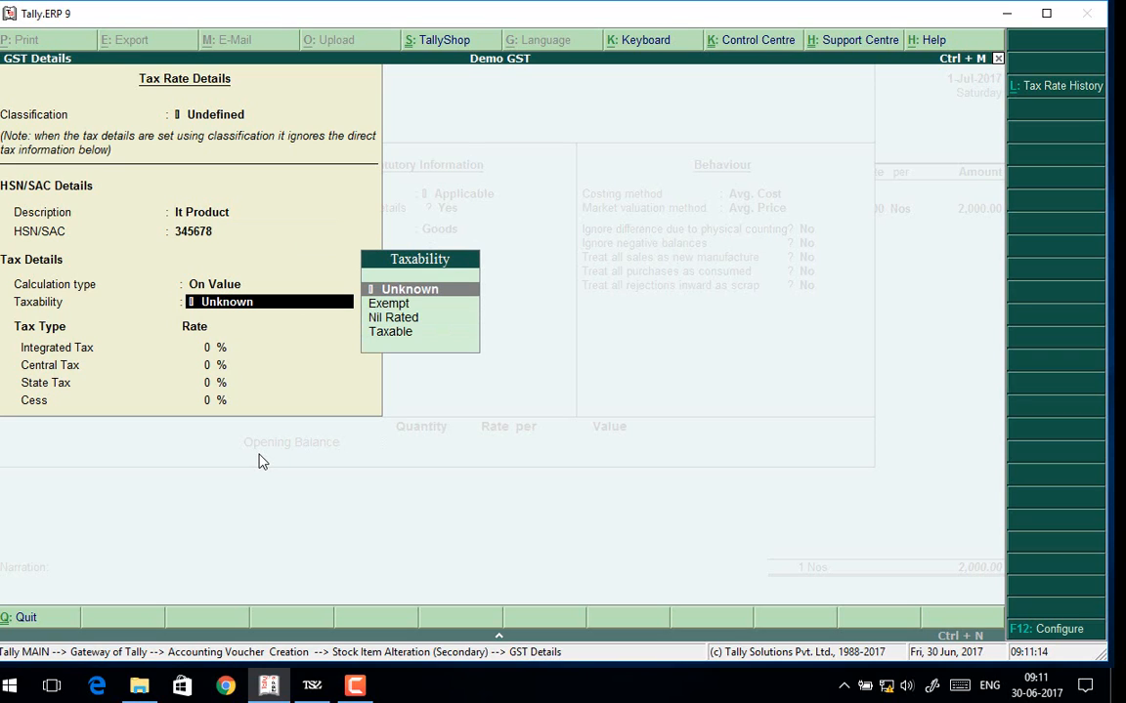
Set the Mouse item's taxability to Taxable with an integrated tax rate of 6% and accept the GST details.
{"action": "key", "text": "Down"}
{"action": "key", "text": "Down"}
{"action": "key", "text": "Down"}
{"action": "key", "text": "Return"}
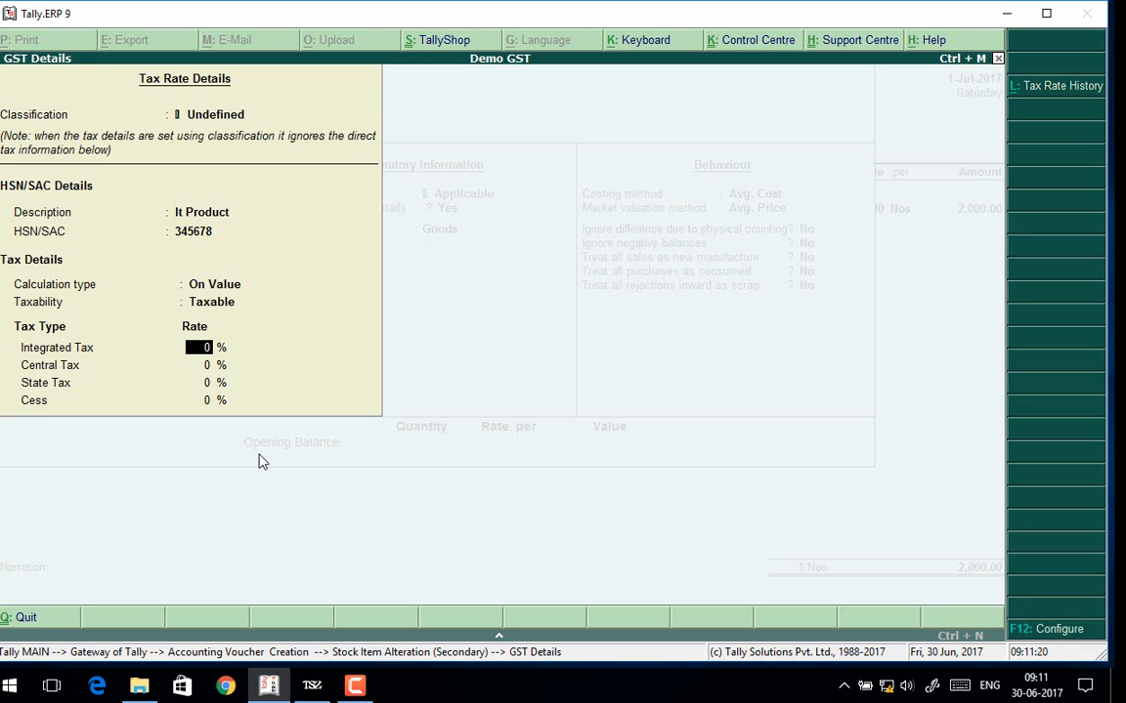
{"action": "type", "text": "6"}
{"action": "key", "text": "Return"}
{"action": "key", "text": "Return"}
{"action": "key", "text": "Return"}
{"action": "key", "text": "Return"}
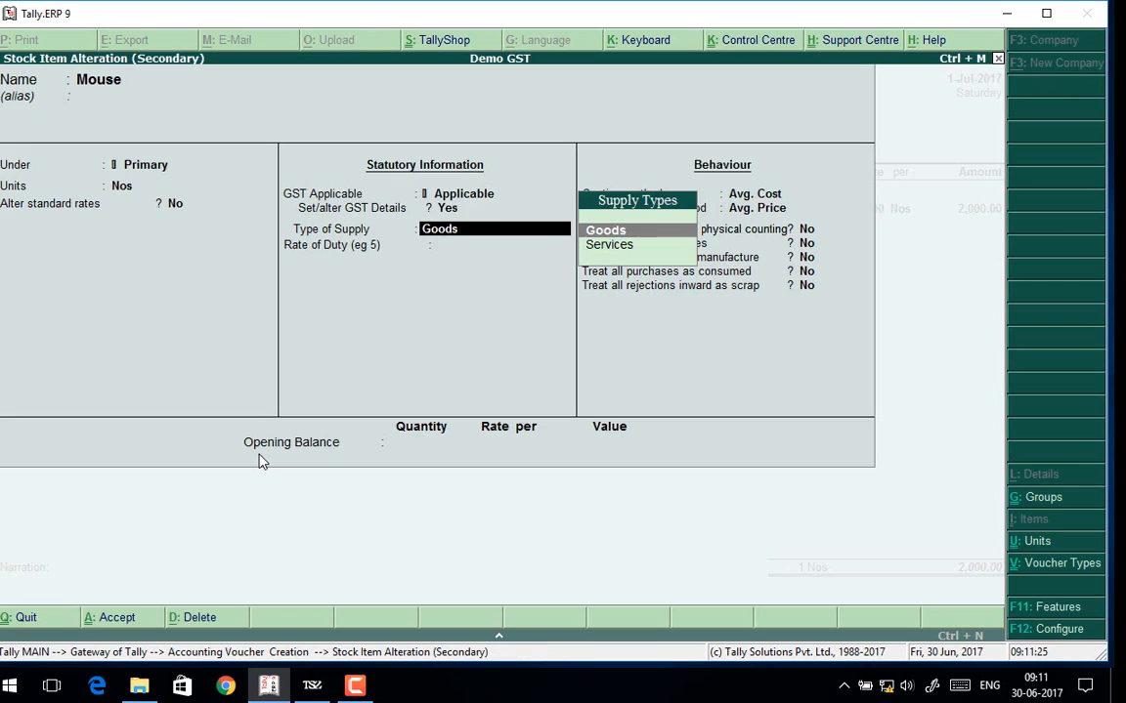
Keep Goods as the Mouse item's type of supply, leave its rate of duty and behaviour options at their defaults, and save the item.
{"action": "key", "text": "Return"}
{"action": "key", "text": "Return"}
{"action": "key", "text": "Return"}
{"action": "key", "text": "Return"}
{"action": "key", "text": "Return"}
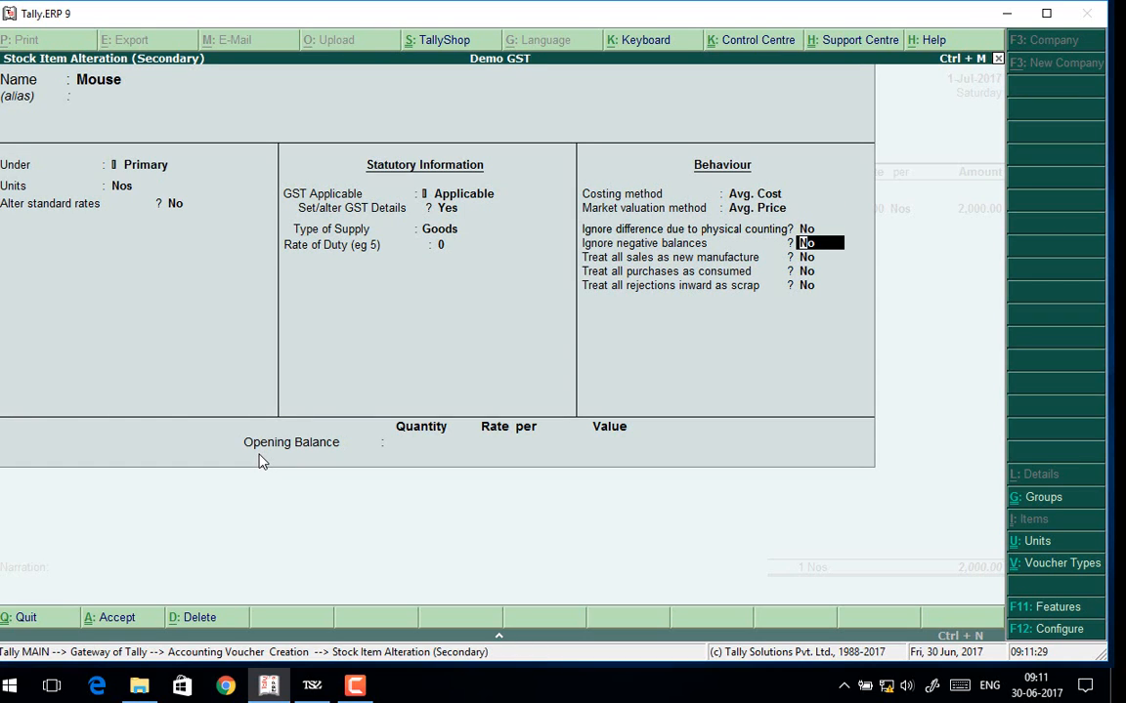
{"action": "key", "text": "Return"}
{"action": "key", "text": "Return"}
{"action": "key", "text": "Return"}
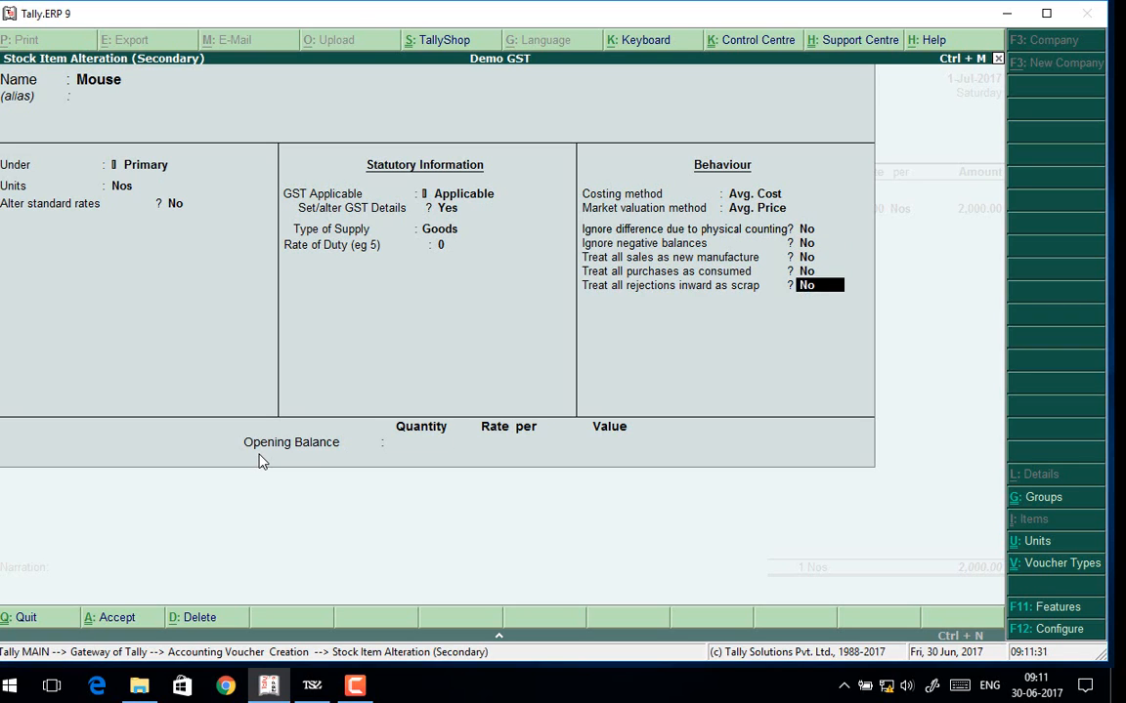
{"action": "key", "text": "Return"}
{"action": "key", "text": "Return"}
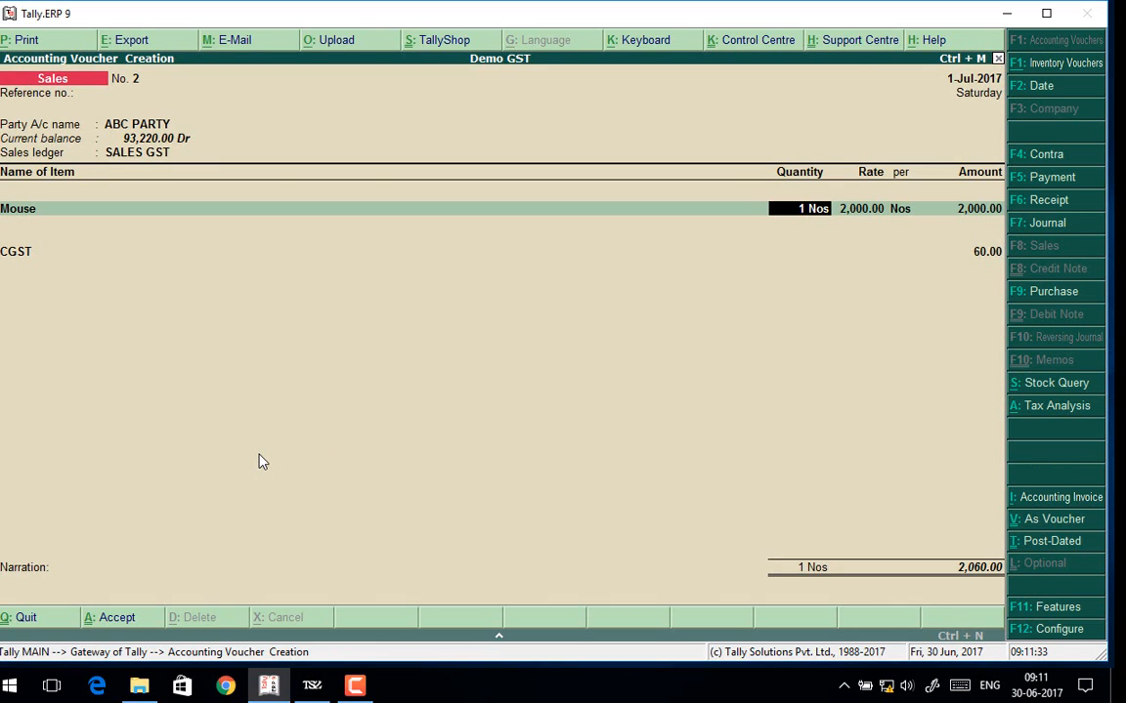
Keep the Mouse line's quantity and rate and retain the existing CGST ledger line in the sales voucher.
{"action": "key", "text": "Return"}
{"action": "key", "text": "Return"}
{"action": "key", "text": "Return"}
{"action": "key", "text": "Return"}
{"action": "key", "text": "Return"}
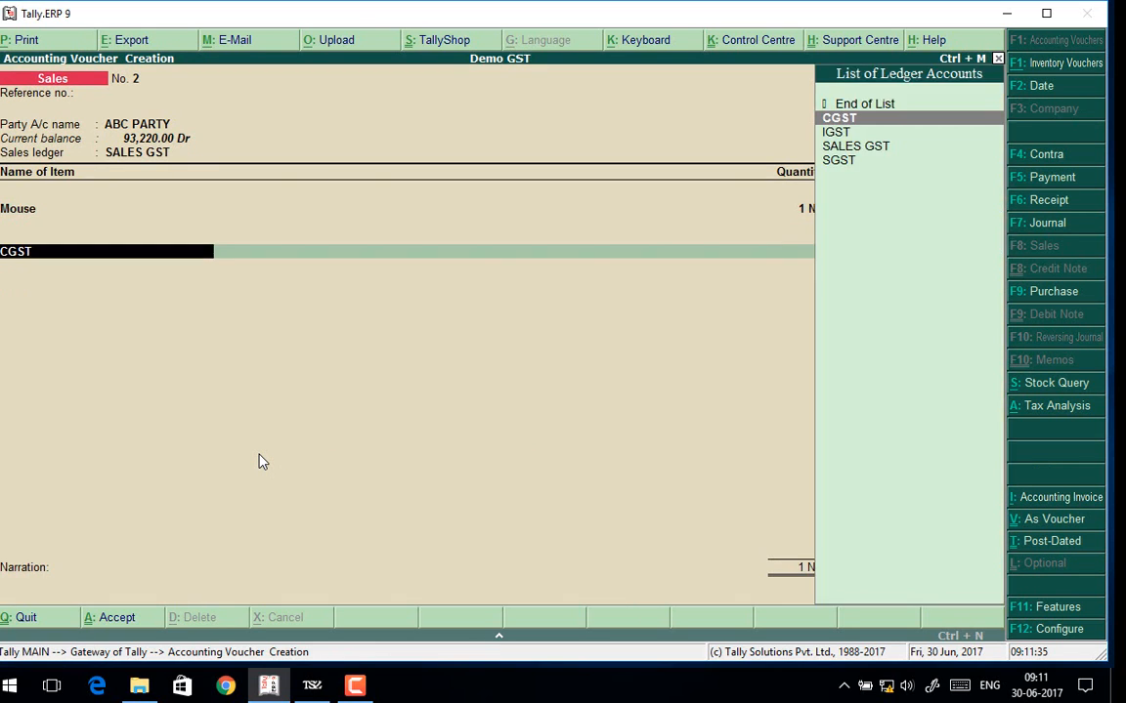
{"action": "key", "text": "Return"}
{"action": "key", "text": "Return"}
Add the SGST ledger below CGST and save the Mouse sales voucher with no narration.
{"action": "type", "text": "G"}
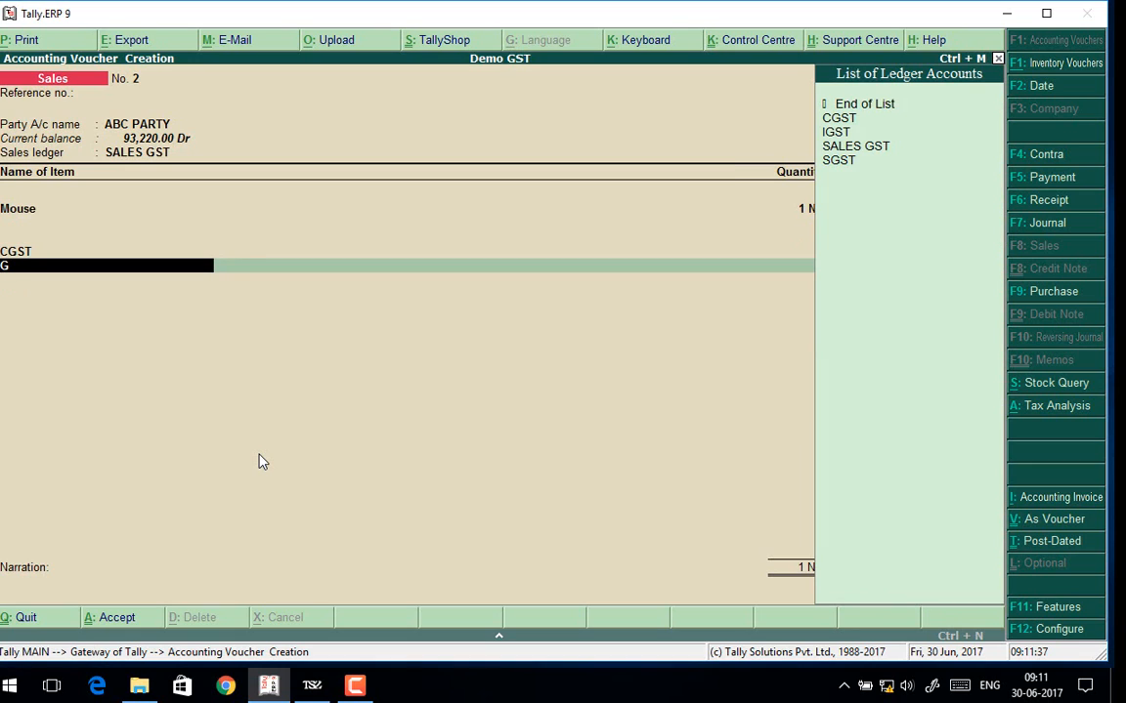
{"action": "key", "text": "BackSpace"}
{"action": "type", "text": "SG"}
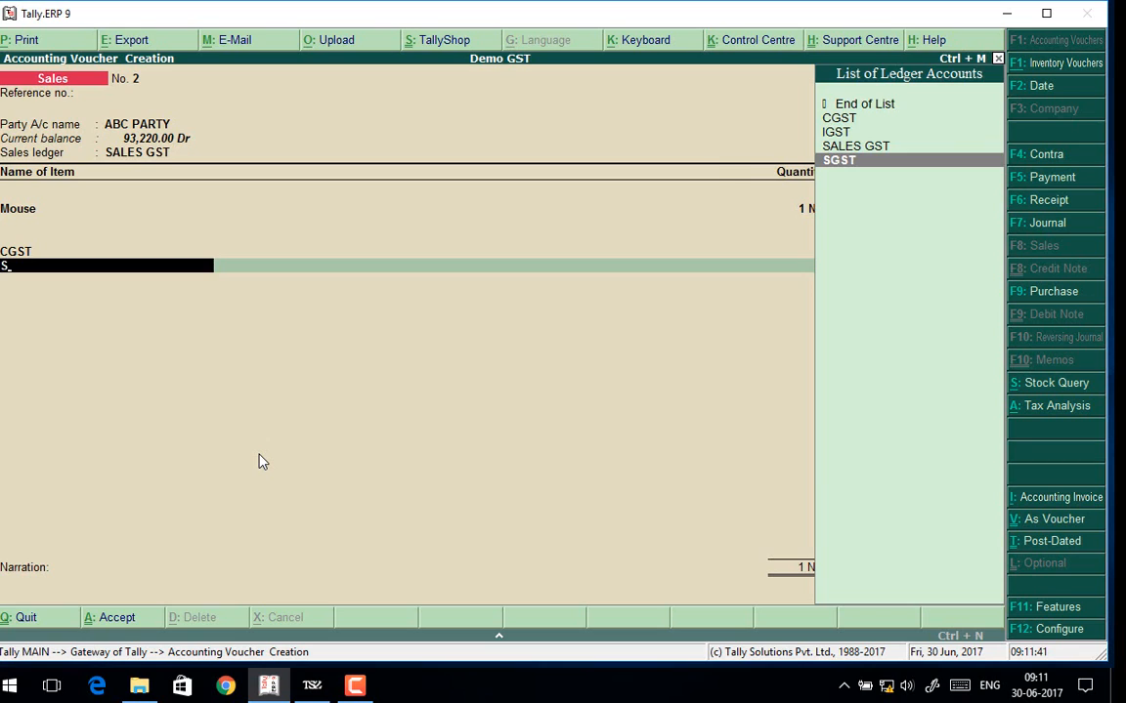
{"action": "key", "text": "Return"}
{"action": "key", "text": "Return"}
{"action": "key", "text": "Return"}
{"action": "key", "text": "Return"}
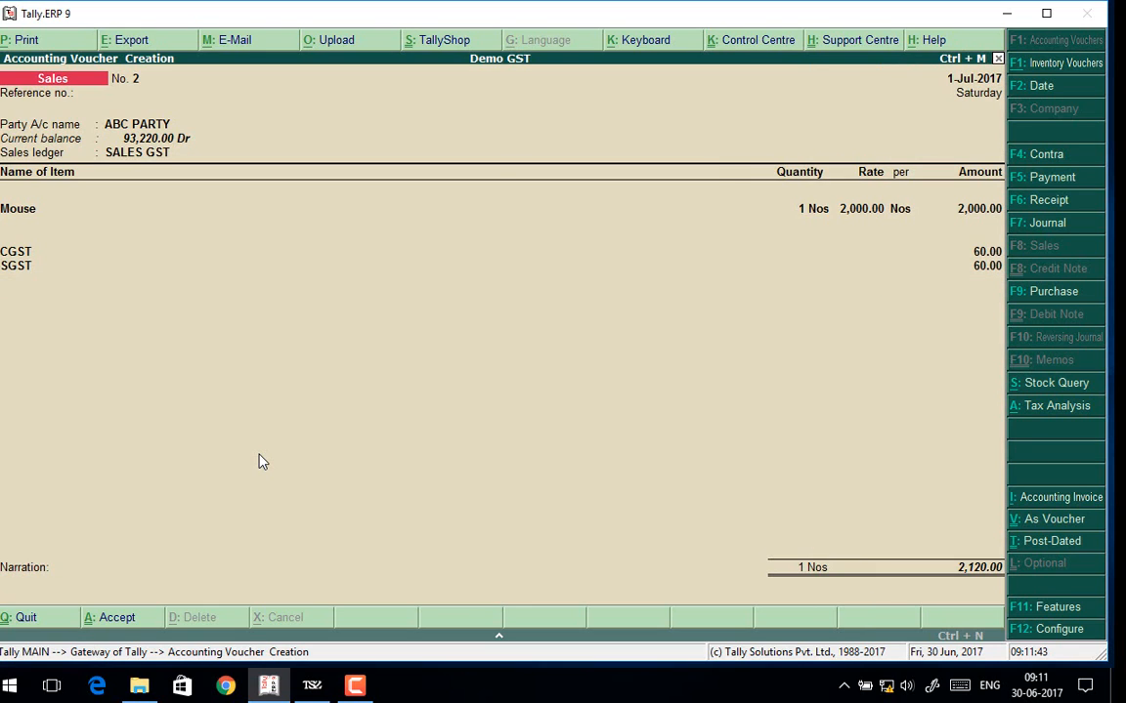
{"action": "key", "text": "Return"}
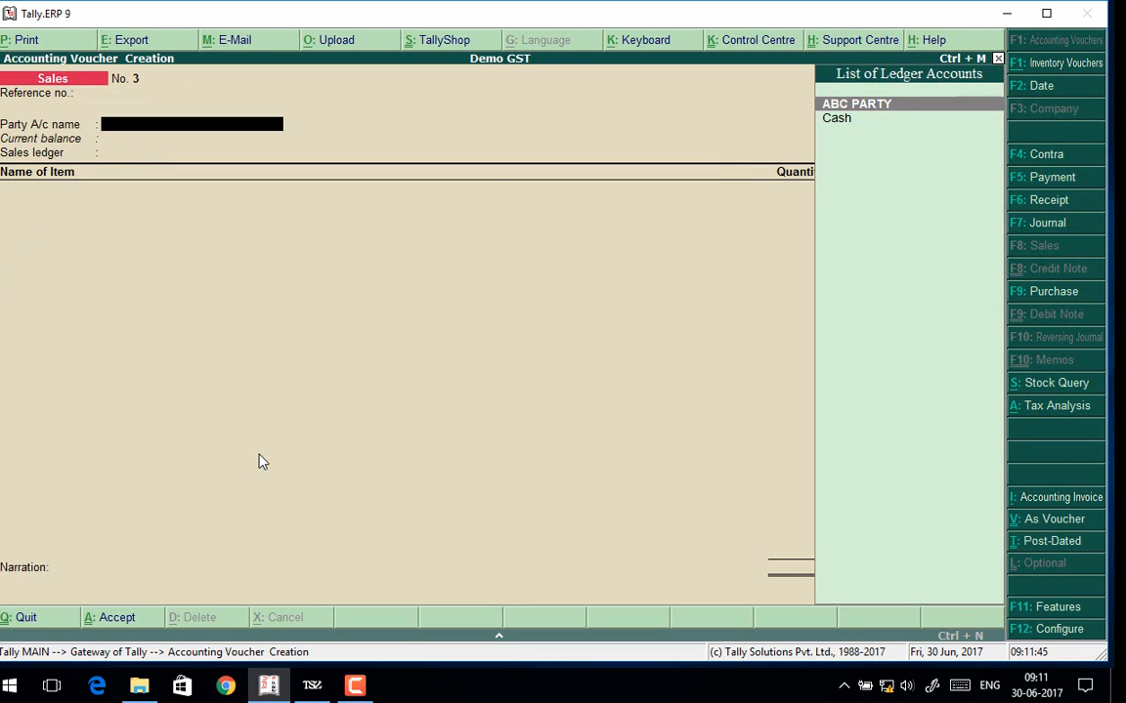
Start creating a party ledger named Xyz under Sundry Debtors from the new sales voucher.
{"action": "key", "text": "alt+c"}
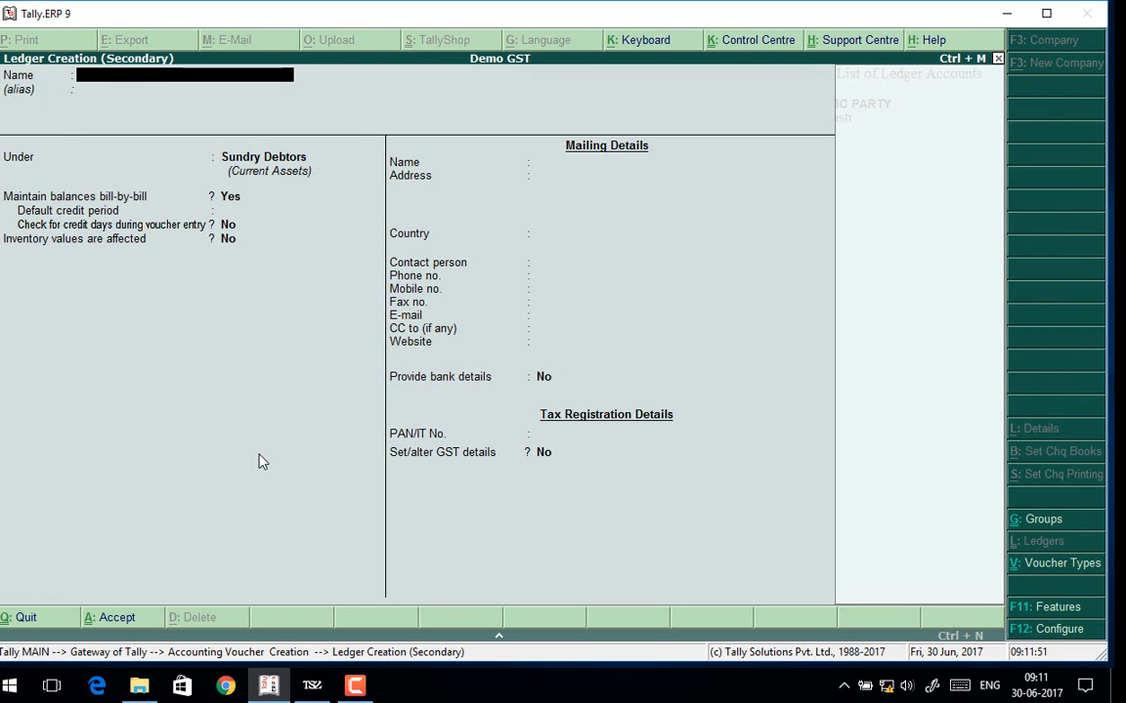
{"action": "type", "text": "Xyz"}
{"action": "key", "text": "Return"}
{"action": "key", "text": "Return"}
{"action": "key", "text": "Return"}
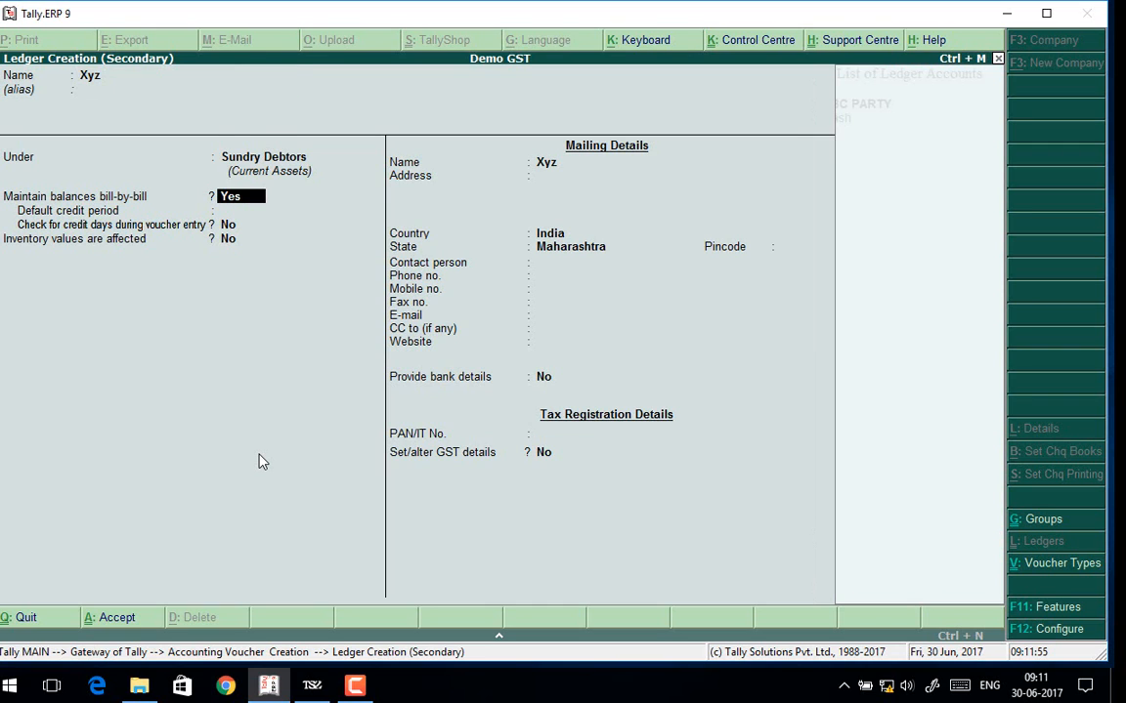
Keep Xyz's bill-by-bill and inventory settings, leave the address blank, and set the state to Tamil Nadu.
{"action": "key", "text": "Return"}
{"action": "key", "text": "Return"}
{"action": "key", "text": "Return"}
{"action": "key", "text": "Return"}
{"action": "key", "text": "Return"}
{"action": "key", "text": "Return"}
{"action": "key", "text": "Return"}
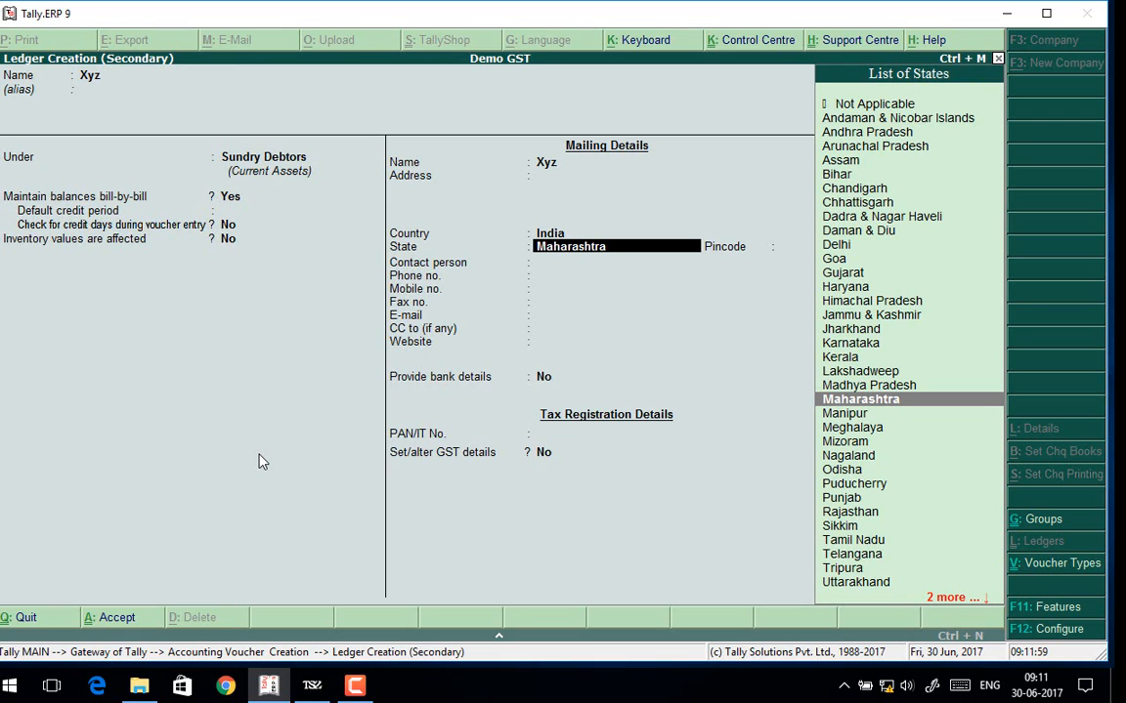
{"action": "type", "text": "Tami"}
{"action": "key", "text": "Return"}
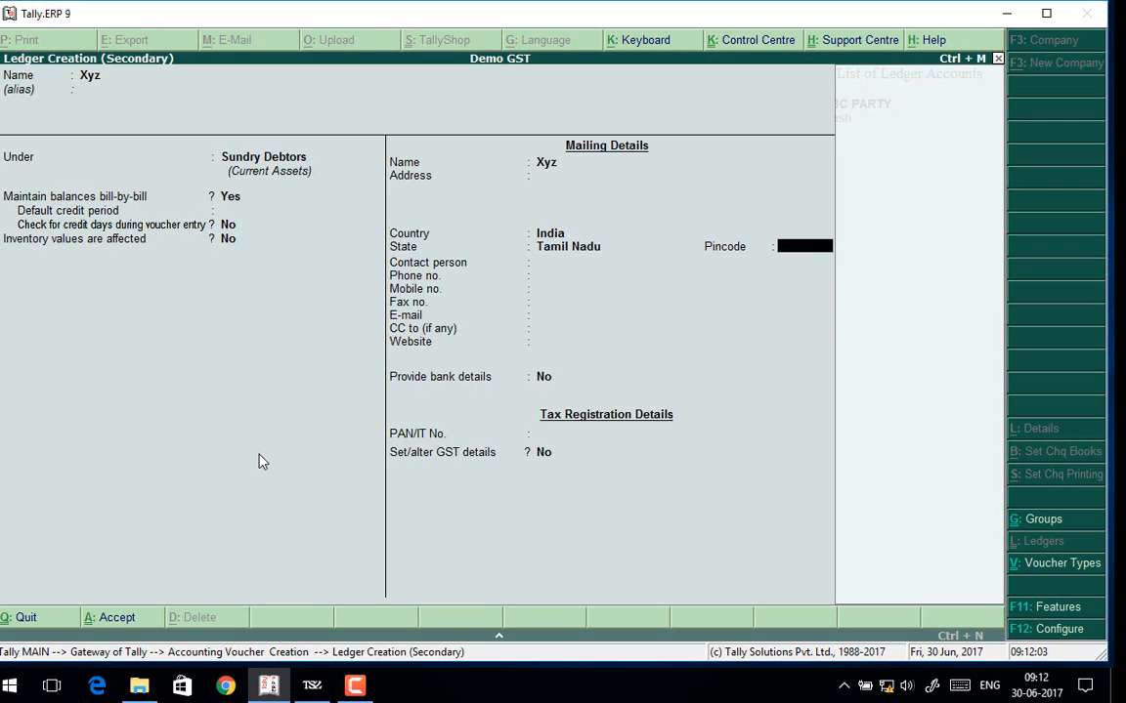
{"action": "key", "text": "BackSpace"}
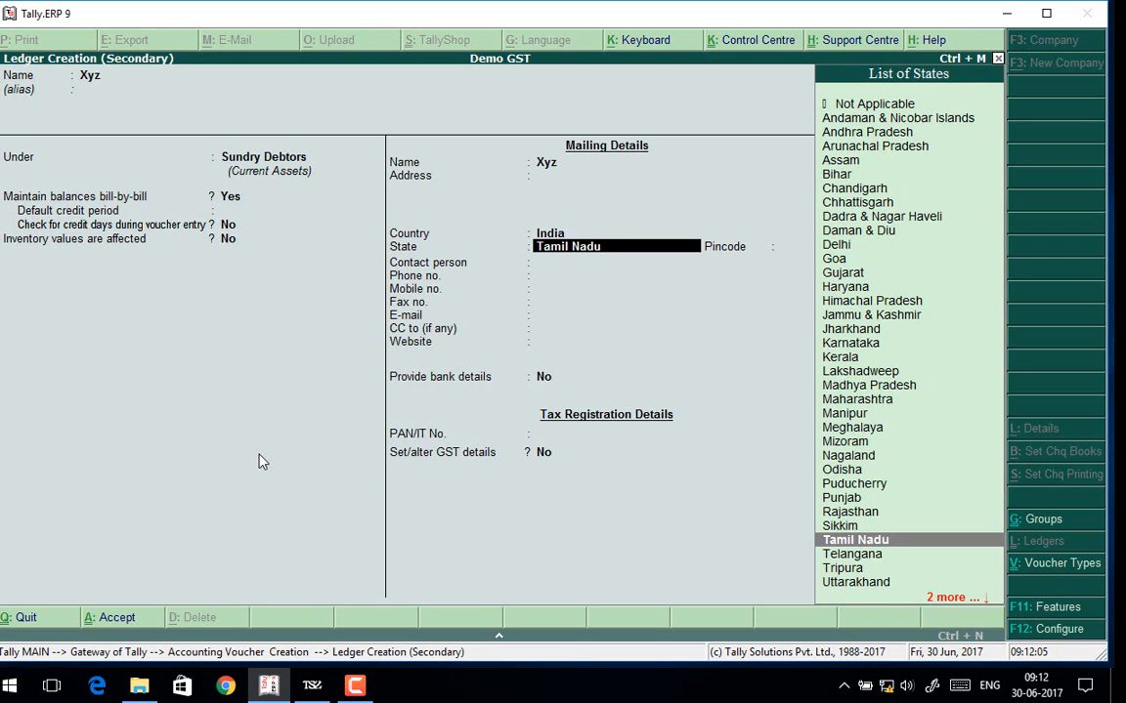
{"action": "key", "text": "Return"}
{"action": "key", "text": "Return"}
{"action": "key", "text": "Return"}
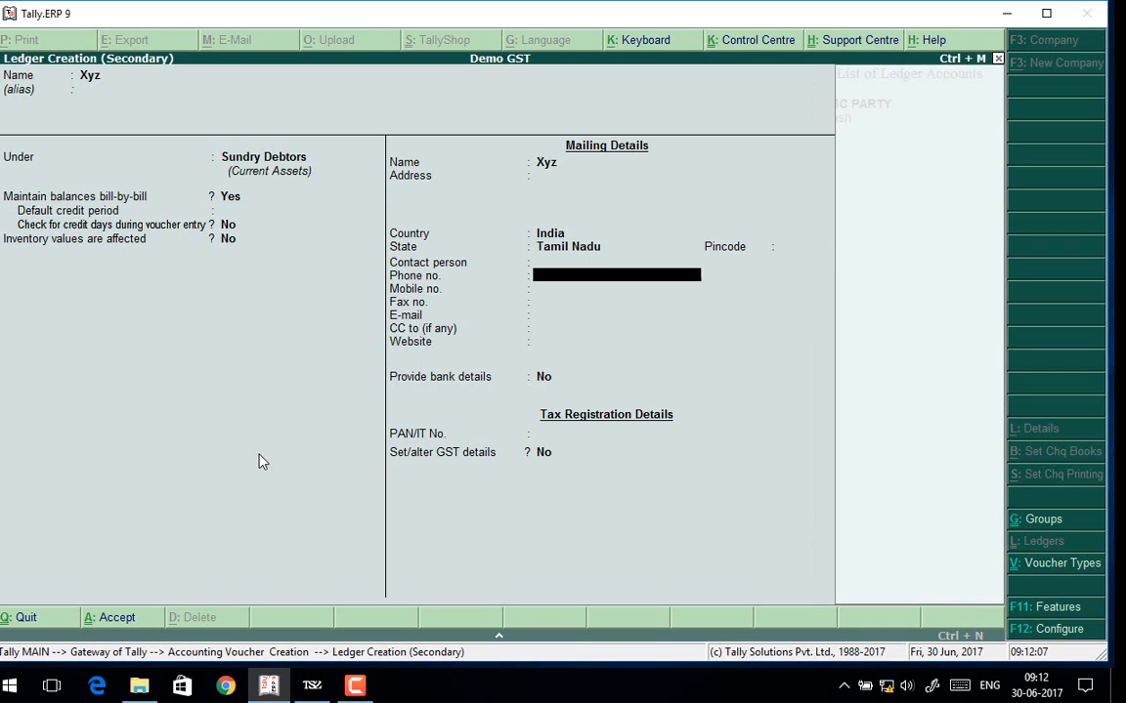
Leave Xyz's contact and bank details at their defaults, set Set/alter GST details to Yes, and save the ledger.
{"action": "key", "text": "Return"}
{"action": "key", "text": "Return"}
{"action": "key", "text": "Return"}
{"action": "key", "text": "Return"}
{"action": "key", "text": "Return"}
{"action": "key", "text": "Return"}
{"action": "key", "text": "Return"}
{"action": "key", "text": "Return"}
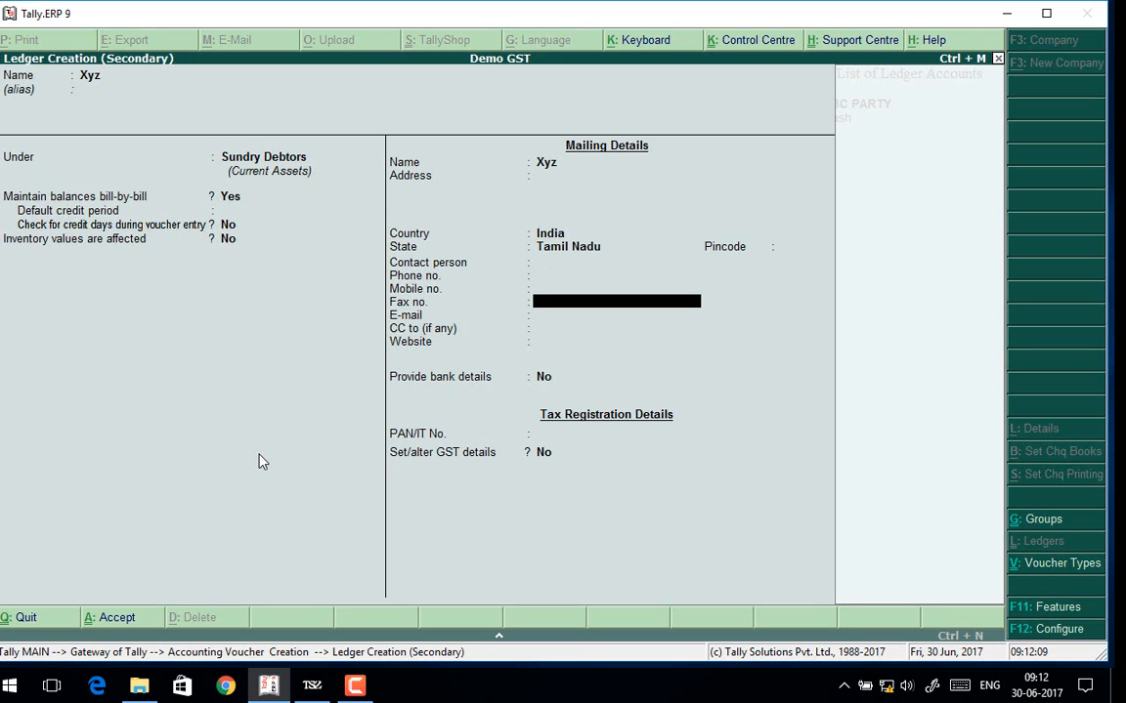
{"action": "type", "text": "y"}
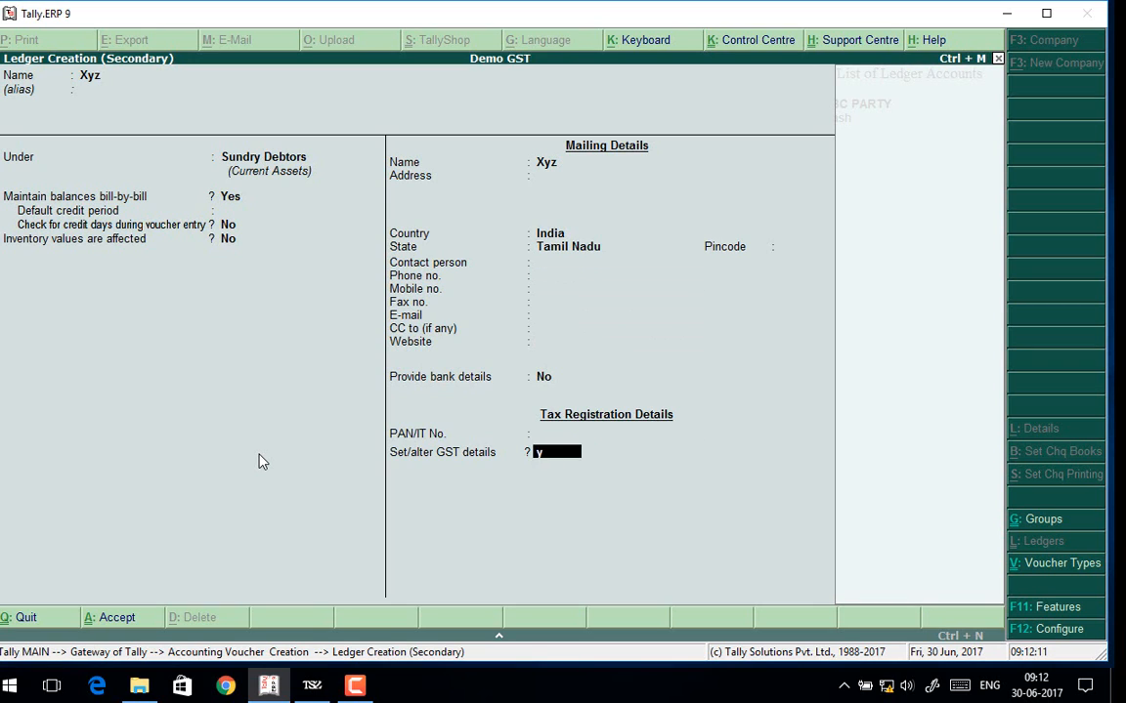
{"action": "key", "text": "Return"}
{"action": "key", "text": "Return"}
{"action": "key", "text": "ctrl+a"}
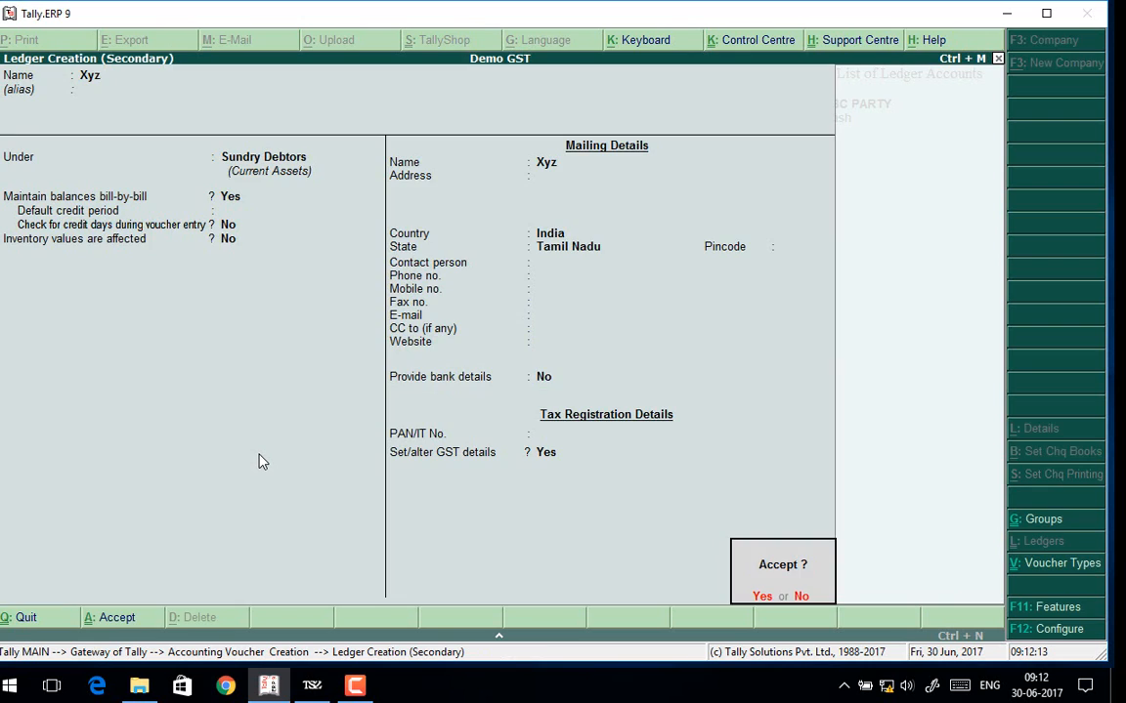
{"action": "key", "text": "Return"}
Accept Xyz's party details with SALES GST as the sales ledger, and enter 1 Nos of LAPTOP HP at a rate of 25,000.
{"action": "key", "text": "Return"}
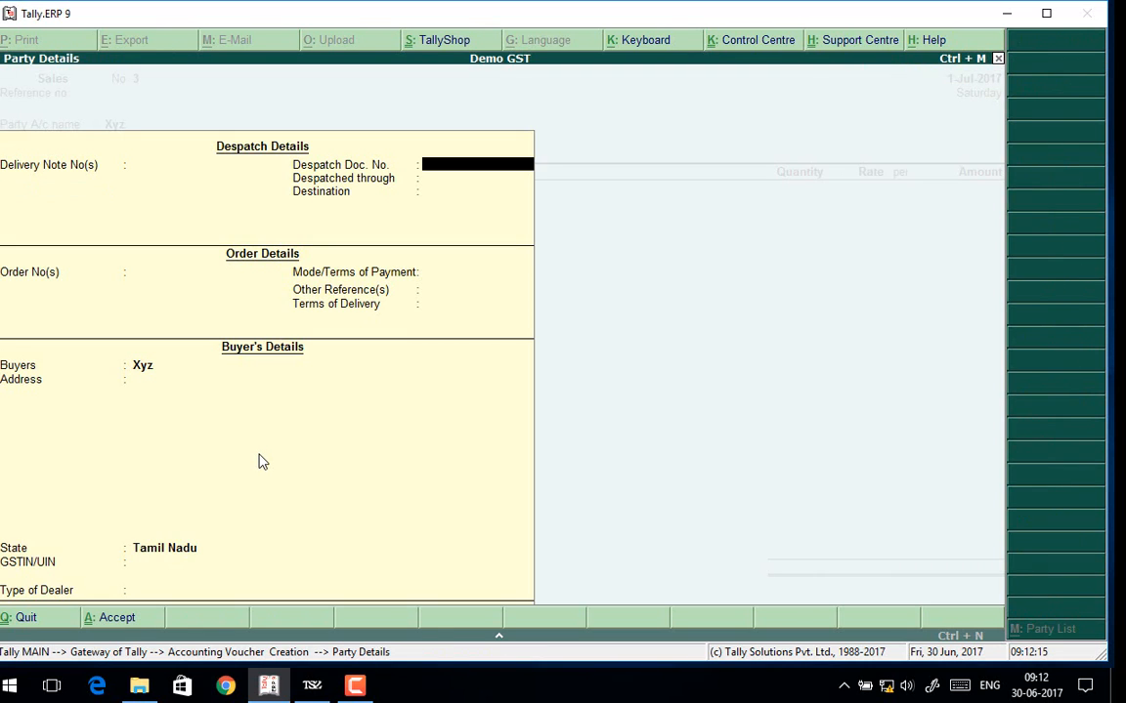
{"action": "key", "text": "ctrl+a"}
{"action": "key", "text": "Return"}
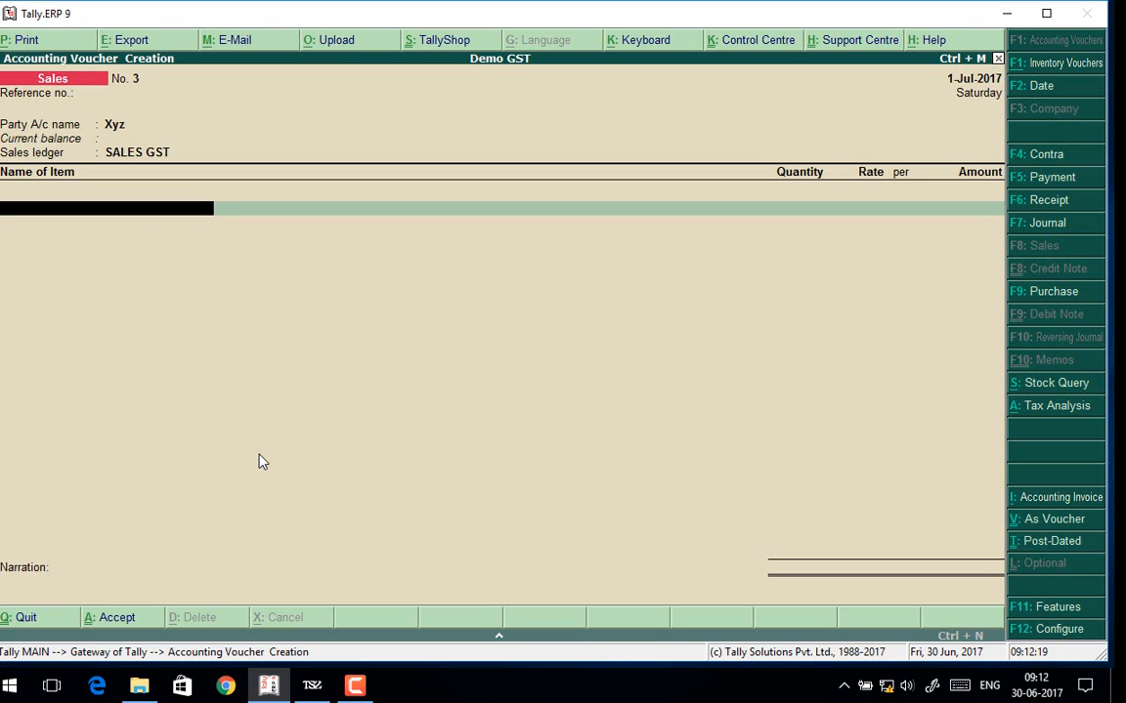
{"action": "key", "text": "Down"}
{"action": "key", "text": "Return"}
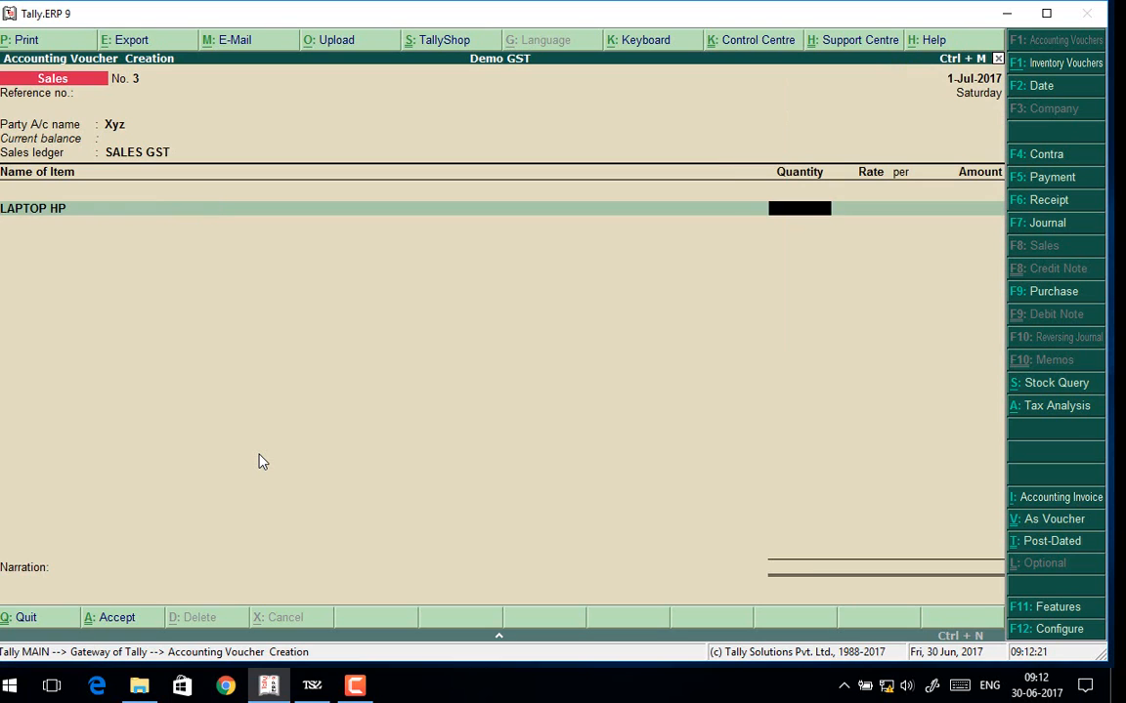
{"action": "type", "text": "1"}
{"action": "key", "text": "Return"}
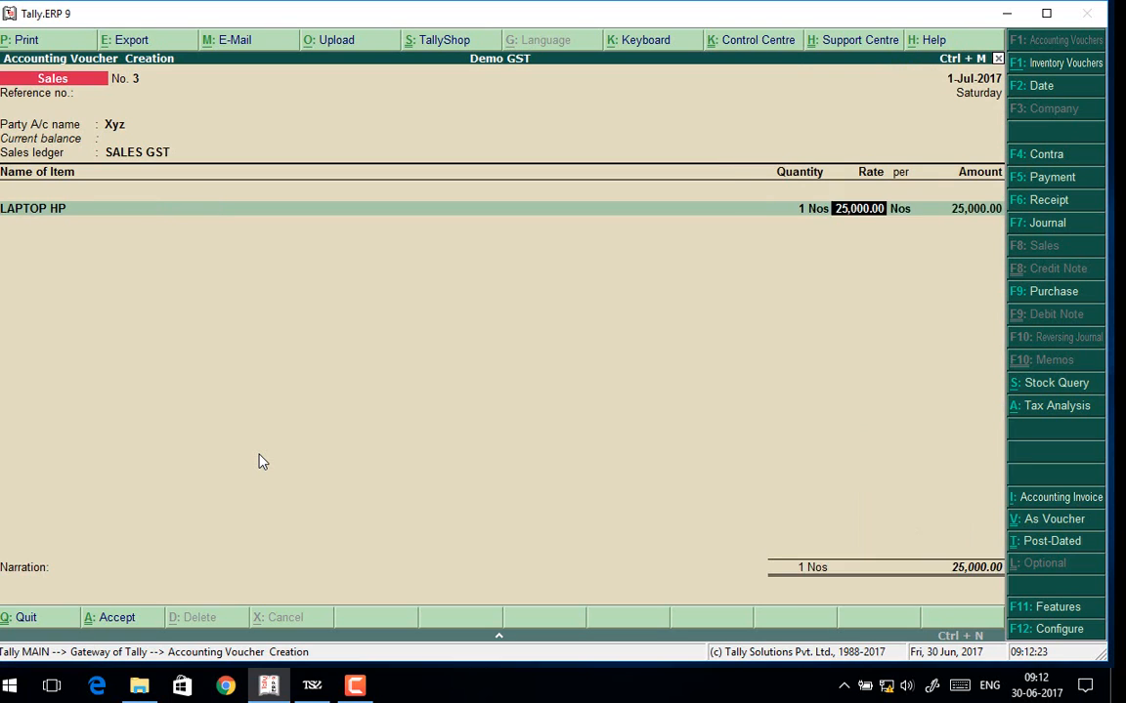
{"action": "key", "text": "Return"}
{"action": "key", "text": "Return"}
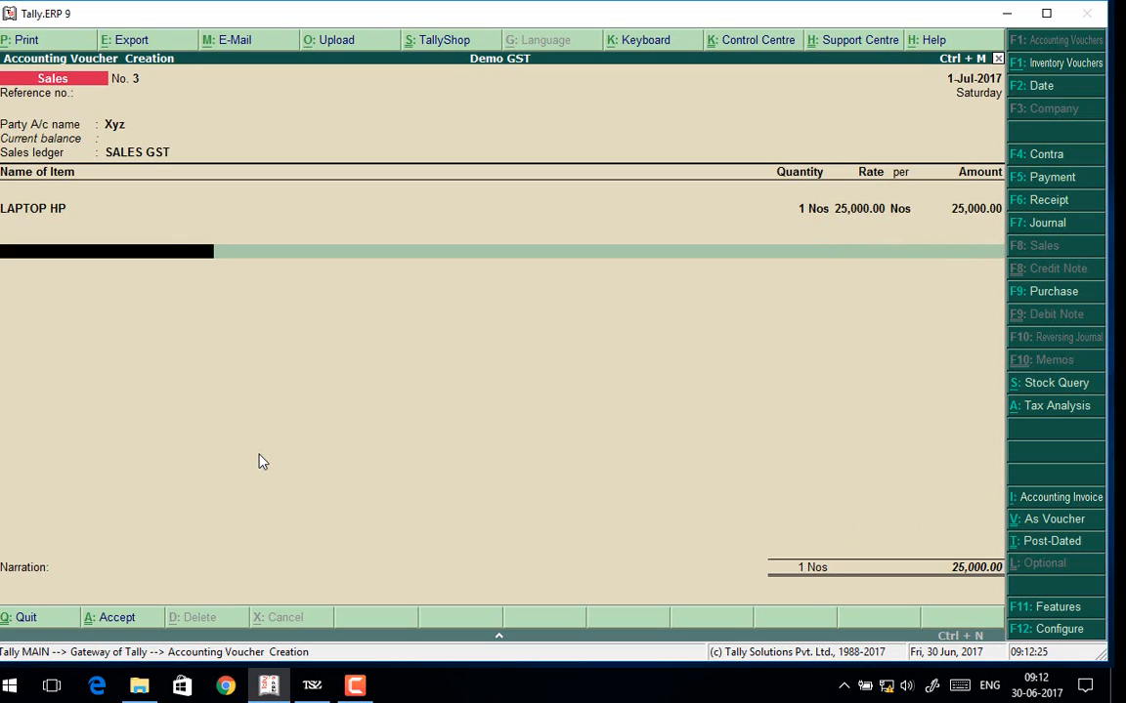
{"action": "type", "text": "C"}
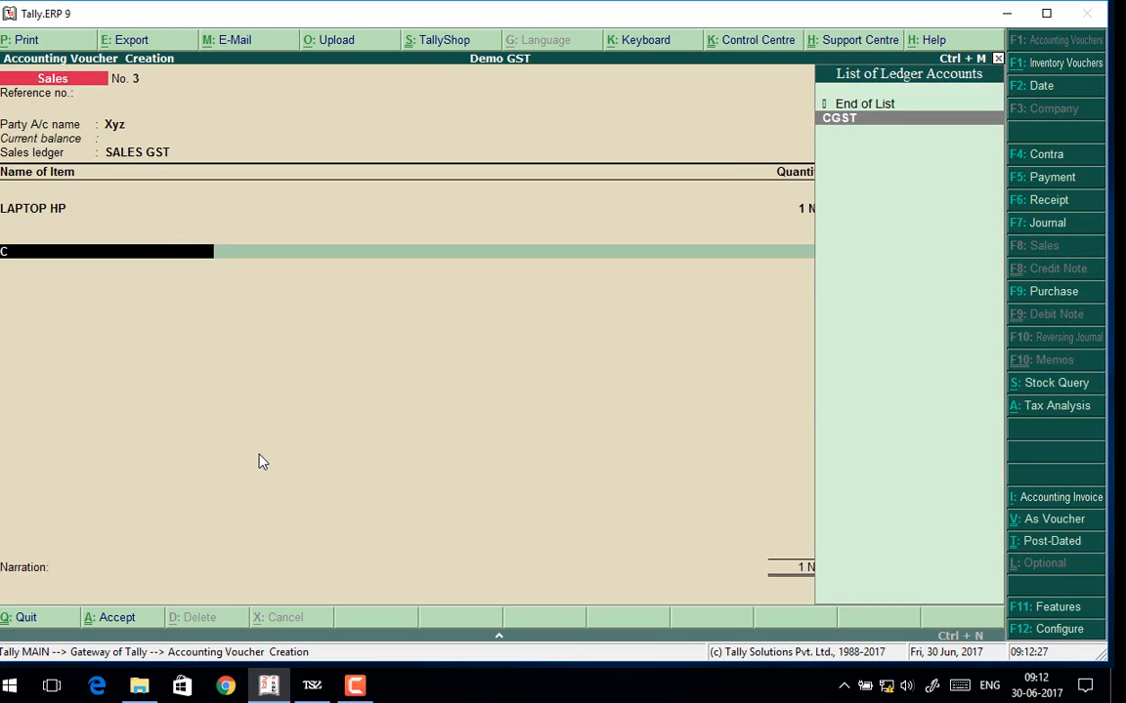
{"action": "key", "text": "Return"}
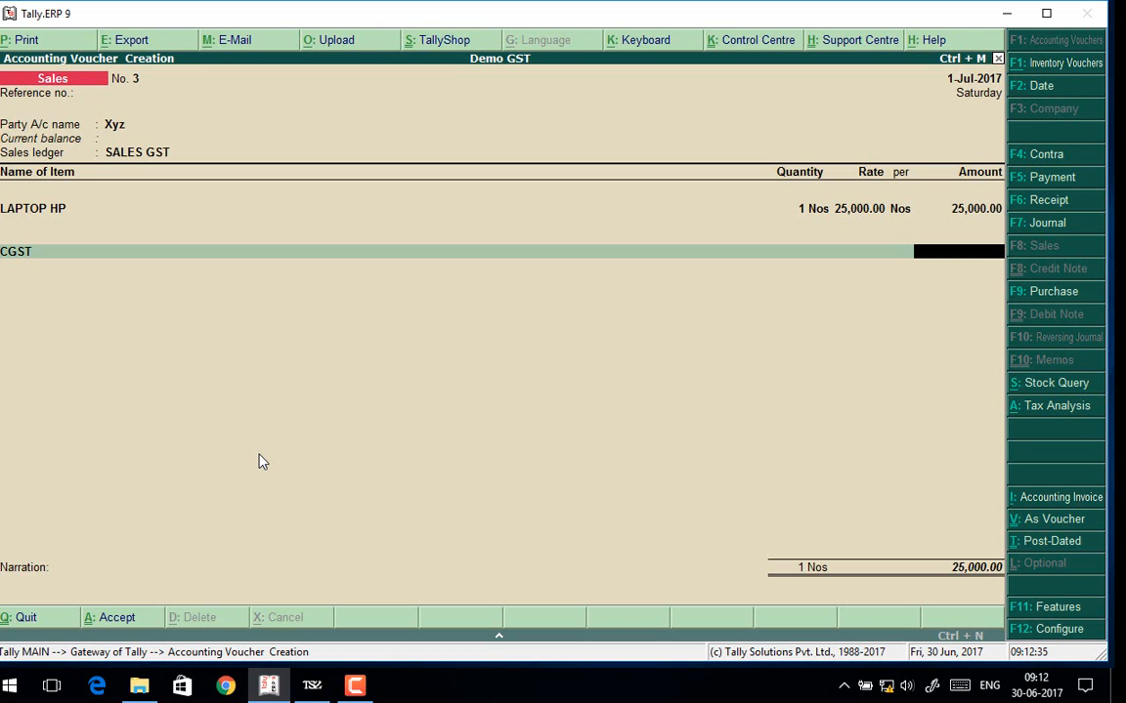
{"action": "key", "text": "BackSpace"}
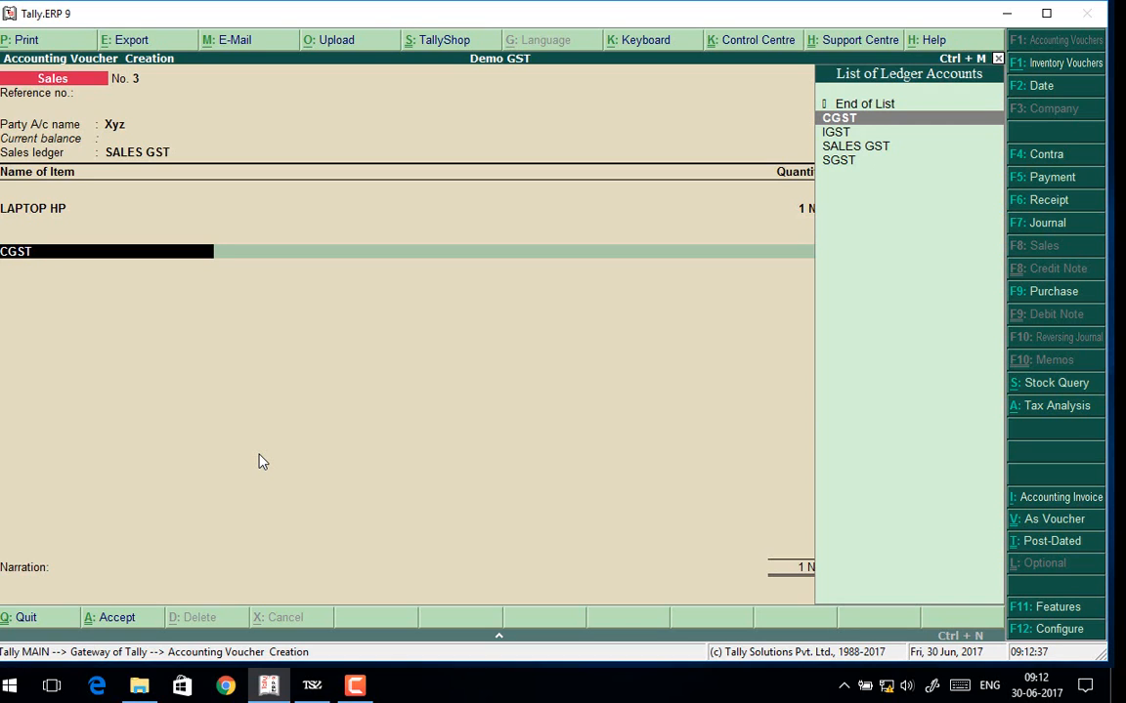
Set the tax ledger line below LAPTOP HP to IGST.
{"action": "type", "text": "i"}
{"action": "key", "text": "Return"}
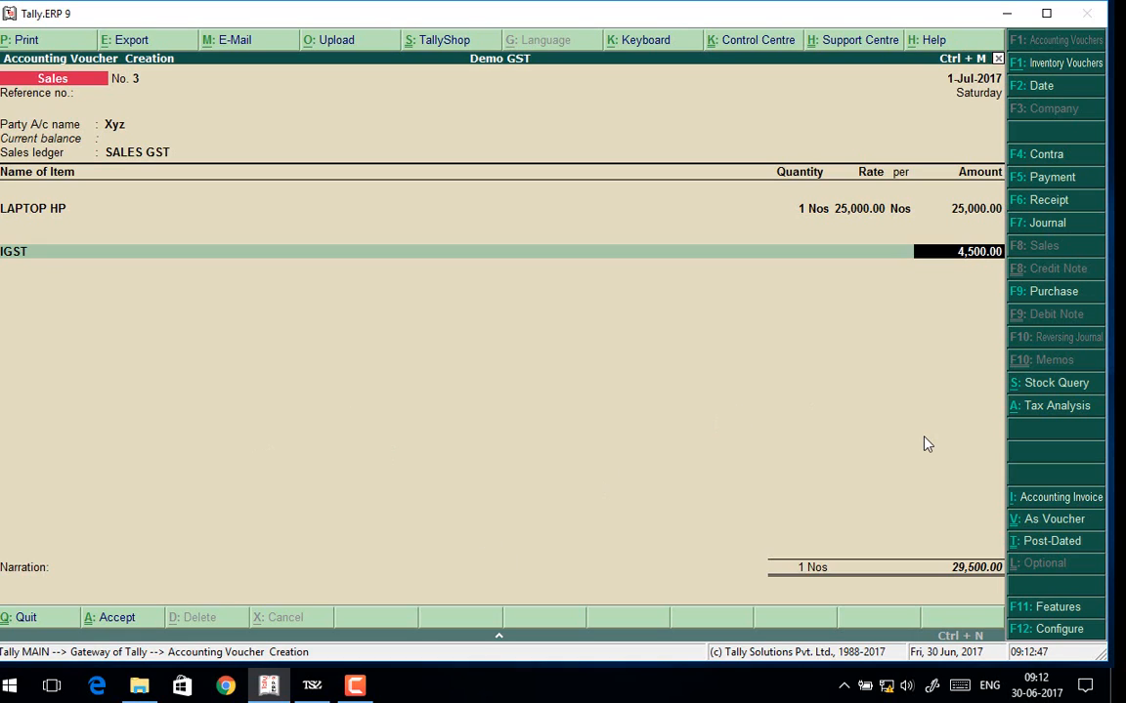
Examine the voucher's detailed tax analysis for LAPTOP HP and return to the voucher.
{"action": "left_click", "coordinate": [1054, 415]}
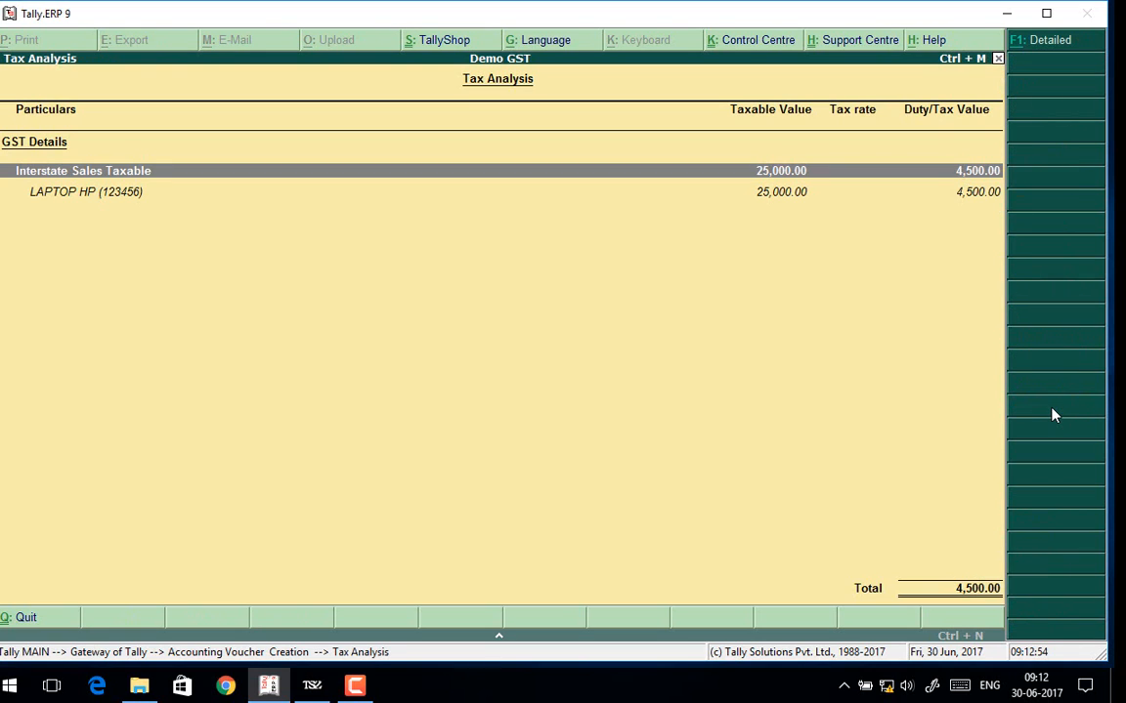
{"action": "key", "text": "alt+F1"}
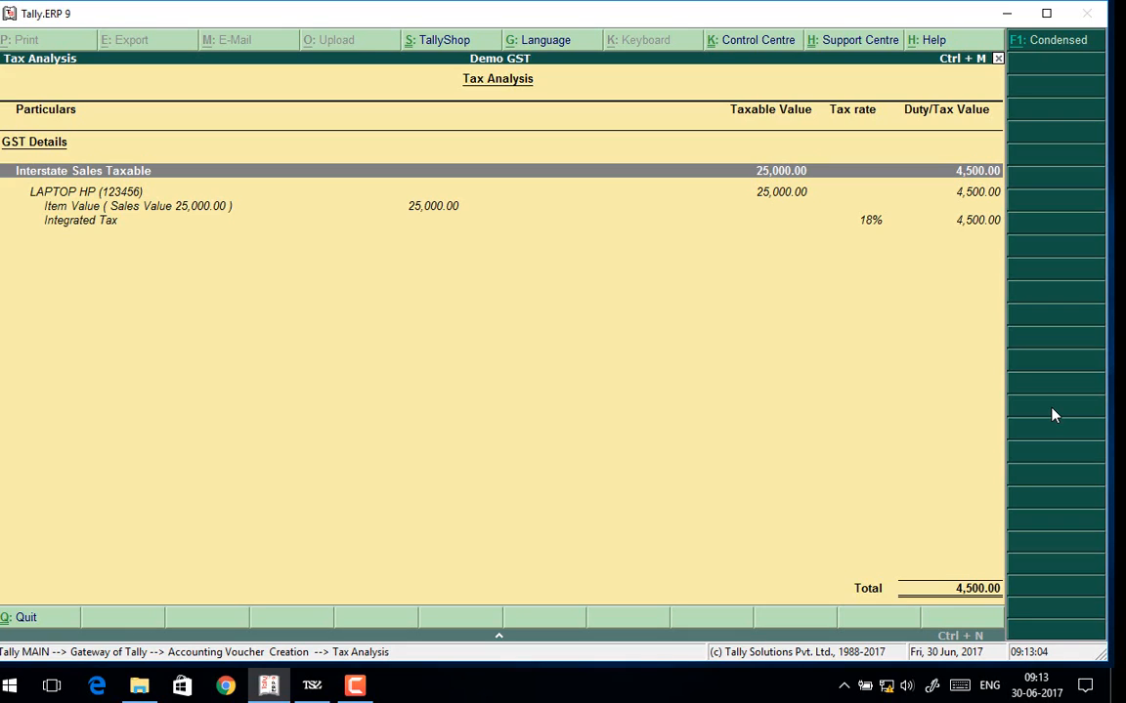
{"action": "key", "text": "Escape"}
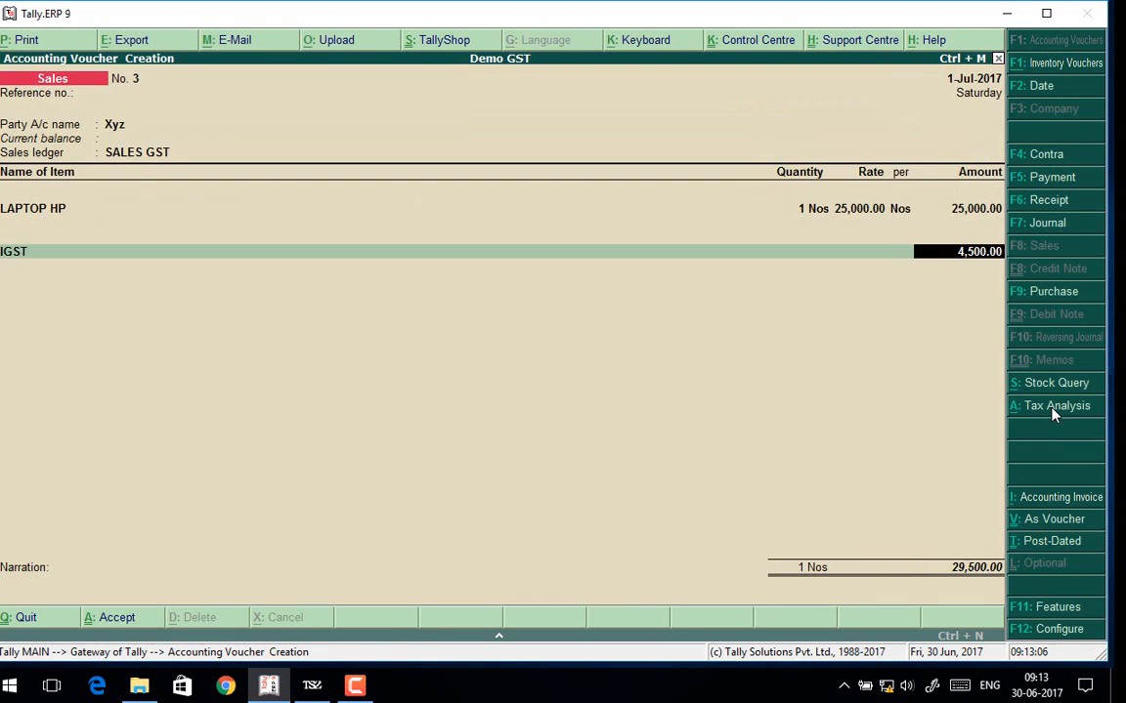
Keep the IGST amount and save the Xyz sales voucher with no narration.
{"action": "key", "text": "Return"}
{"action": "key", "text": "Return"}
{"action": "key", "text": "Return"}
{"action": "key", "text": "Return"}
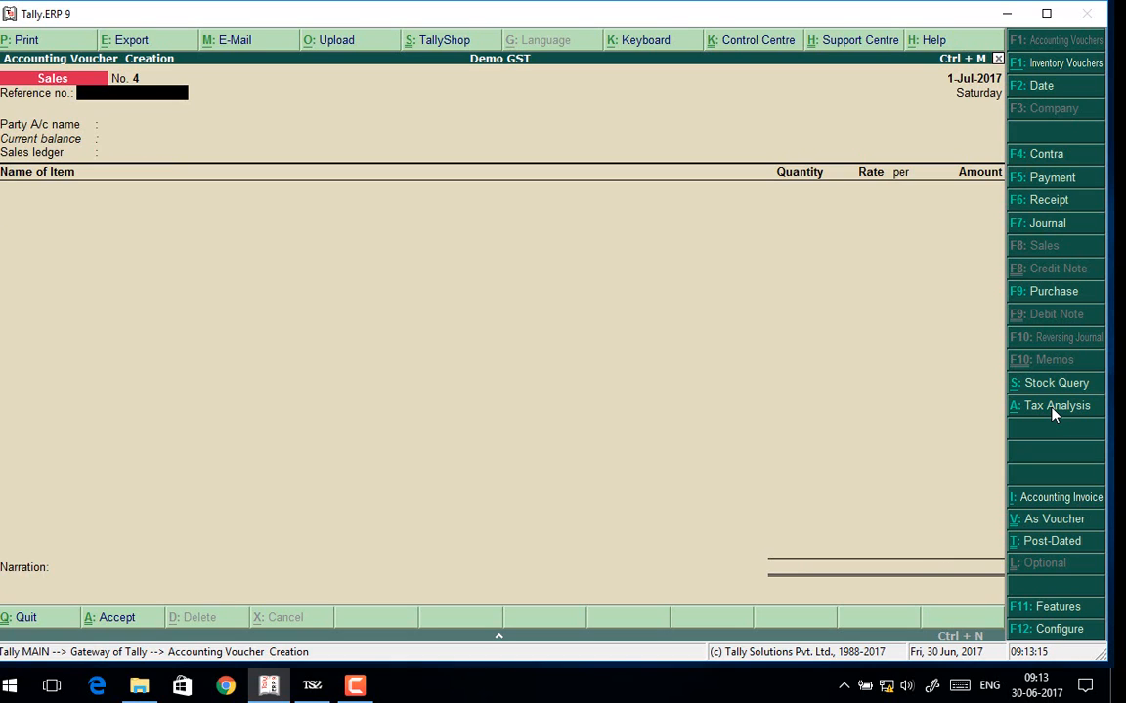
Start another sales voucher for ABC PARTY without a reference number, accepting its party details and the SALES GST ledger.
{"action": "key", "text": "Return"}
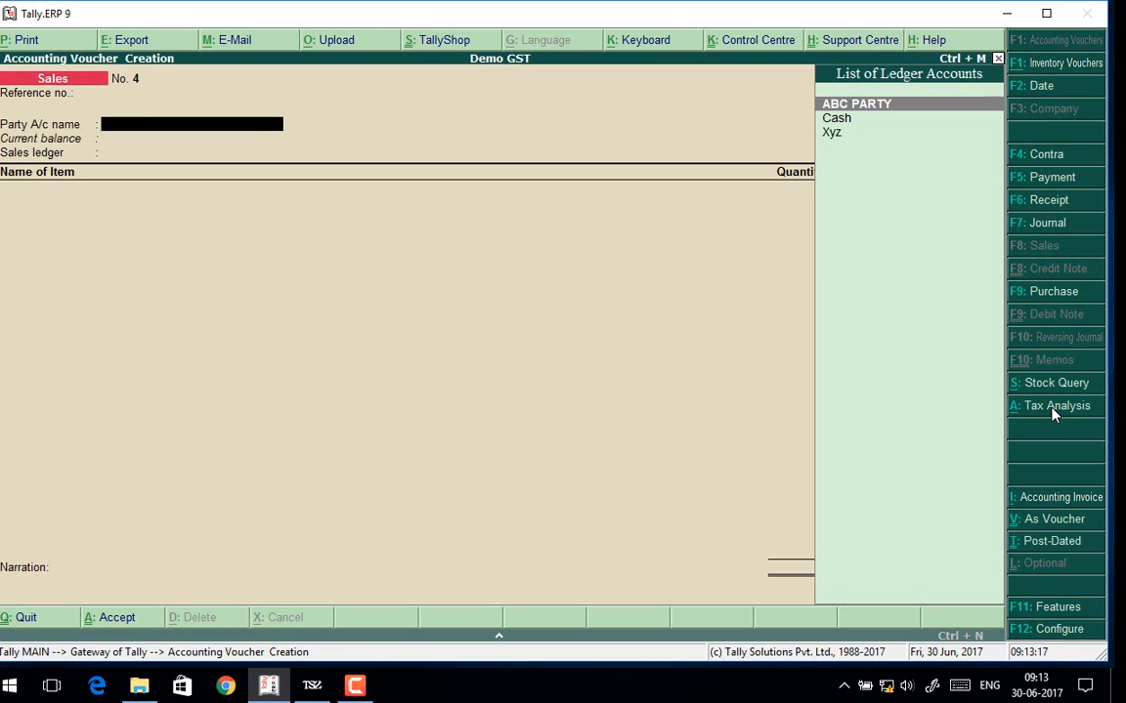
{"action": "key", "text": "Return"}
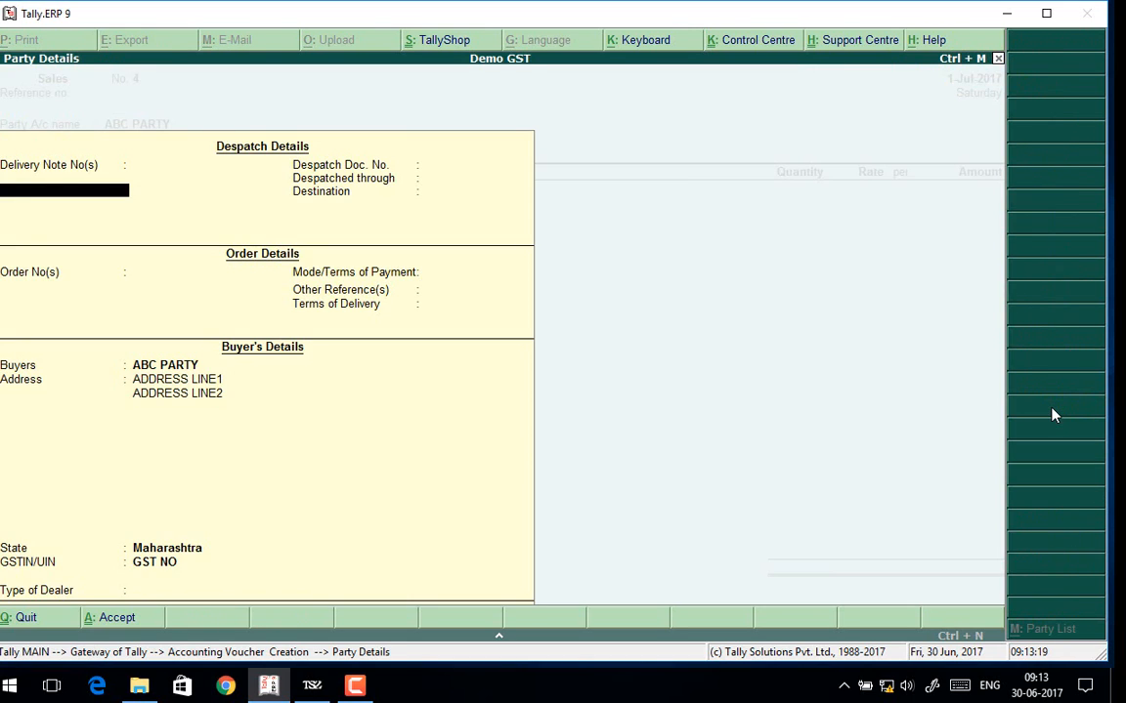
{"action": "key", "text": "ctrl+a"}
{"action": "key", "text": "Return"}
Enter 1 Nos of LAPTOP LG at a rate of 27,000 and end the item list.
{"action": "key", "text": "Down"}
{"action": "key", "text": "Down"}
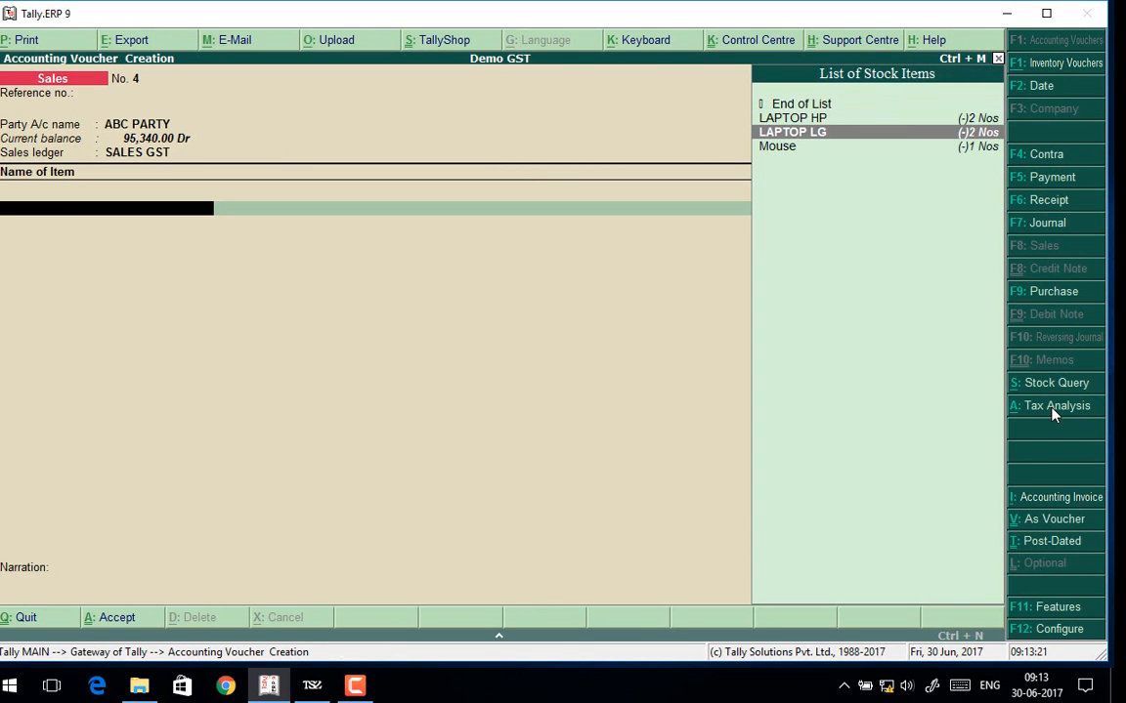
{"action": "key", "text": "Return"}
{"action": "type", "text": "1"}
{"action": "key", "text": "Return"}
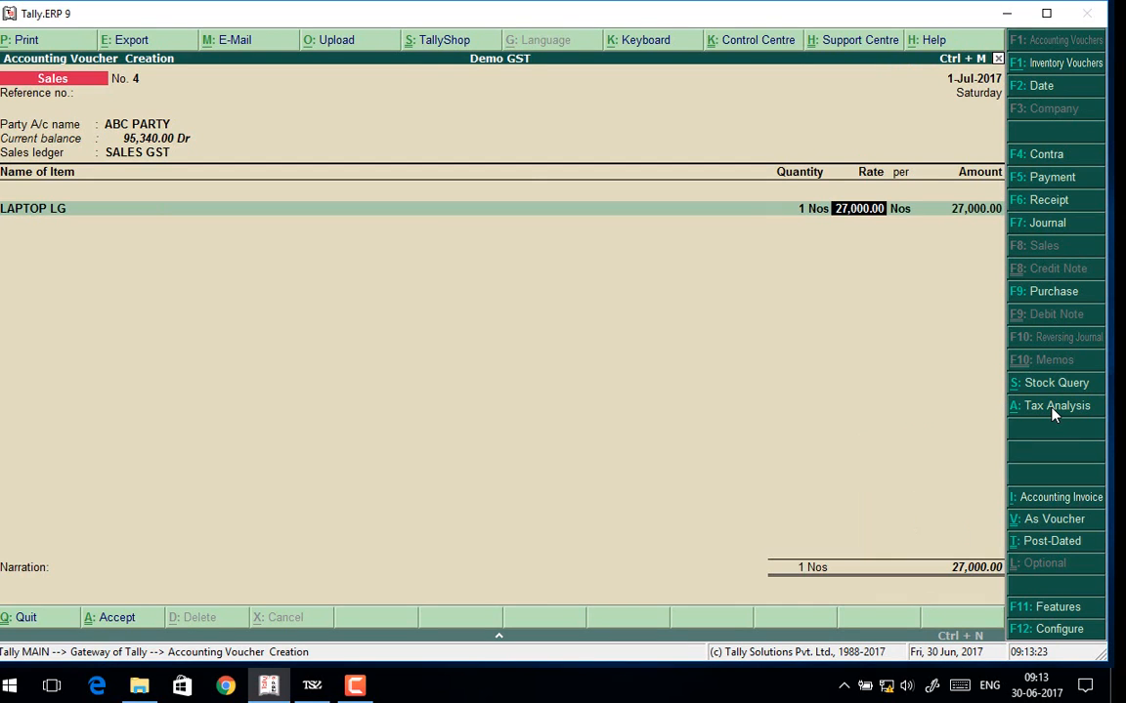
{"action": "key", "text": "Return"}
{"action": "key", "text": "Return"}
{"action": "key", "text": "Return"}
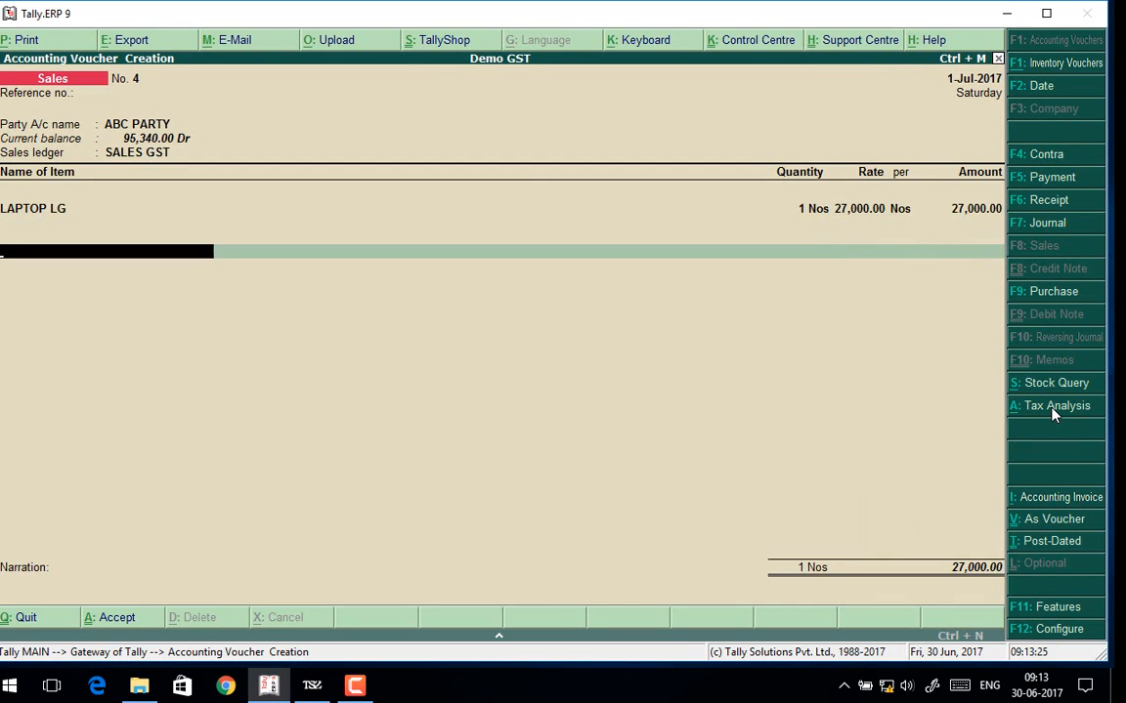
Create a ledger named Transport Charges under Indirect Expenses from within the sales voucher, keeping inventory values unaffected.
{"action": "key", "text": "alt+c"}
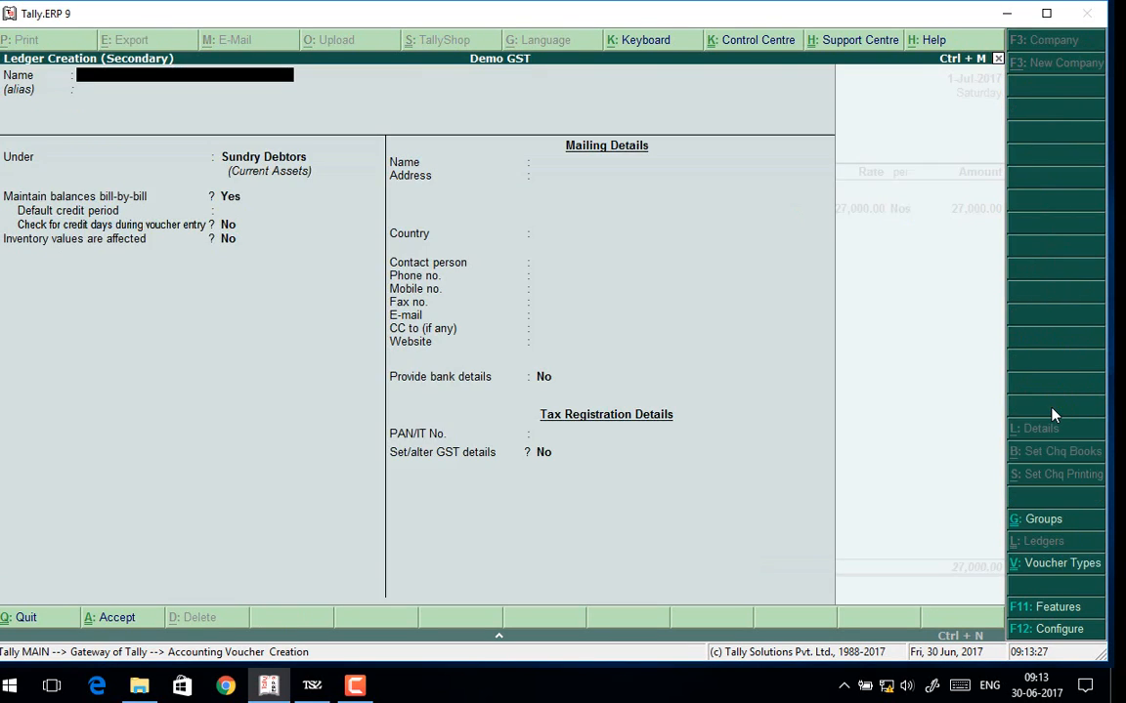
{"action": "type", "text": "Trans"}
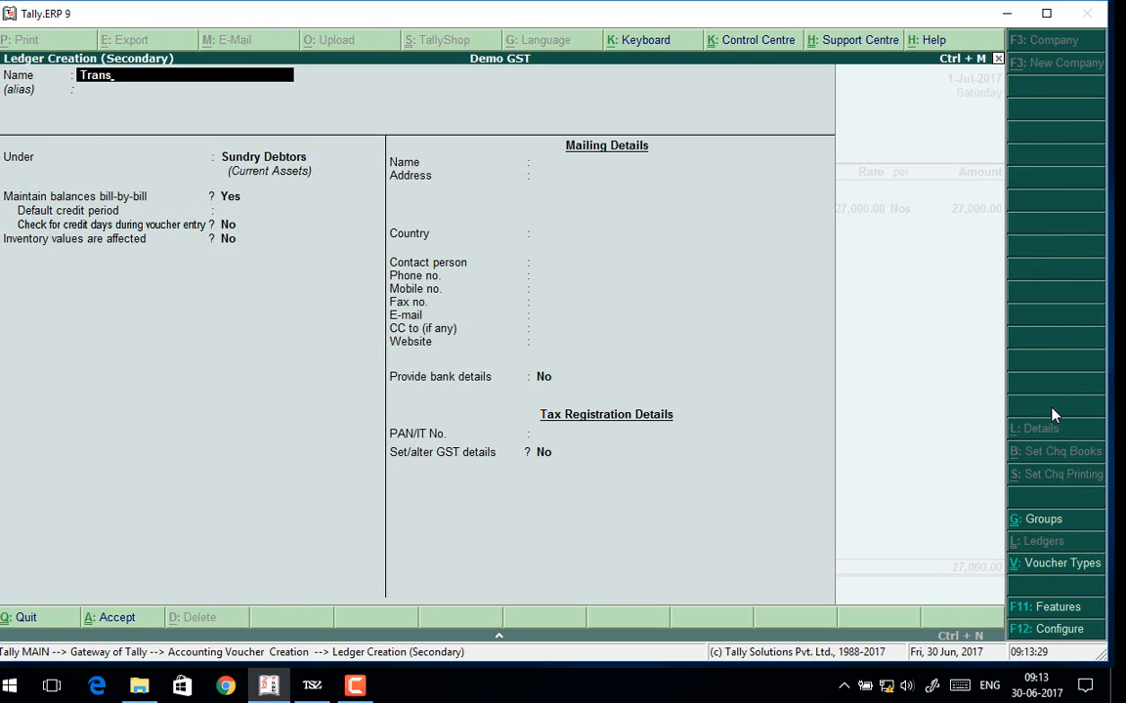
{"action": "type", "text": "port Charge"}
{"action": "type", "text": "s"}
{"action": "key", "text": "Return"}
{"action": "key", "text": "Return"}
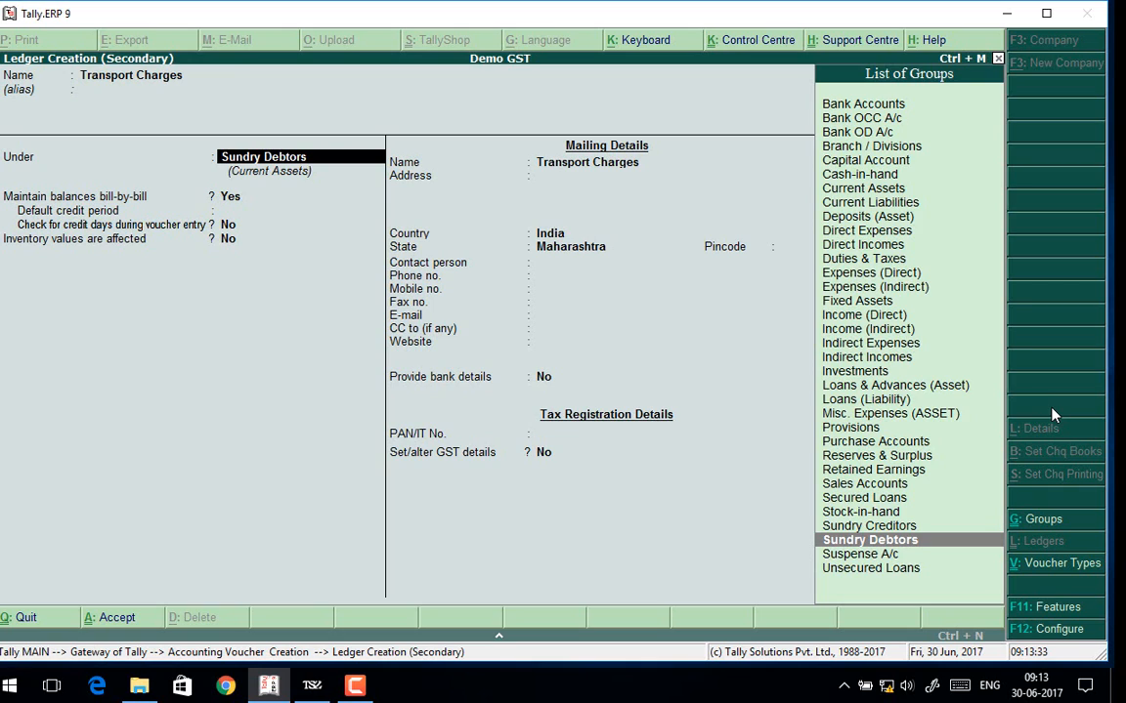
{"action": "type", "text": "In"}
{"action": "key", "text": "Down"}
{"action": "key", "text": "Down"}
{"action": "key", "text": "Down"}
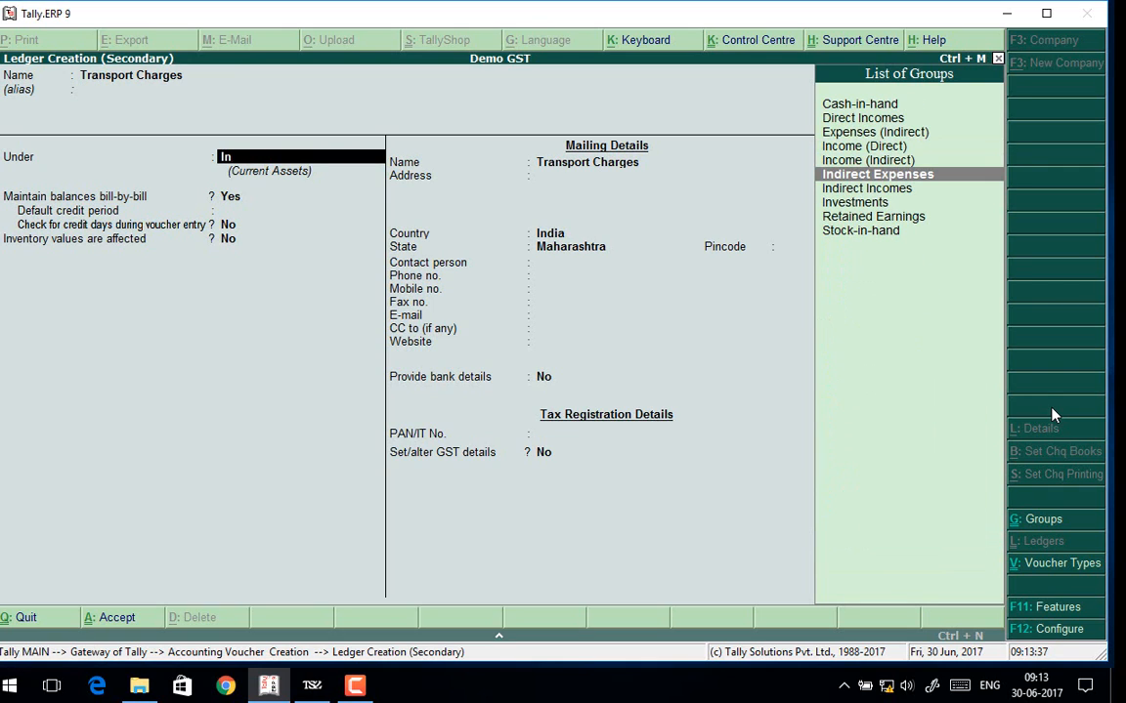
{"action": "key", "text": "Return"}
{"action": "key", "text": "Return"}
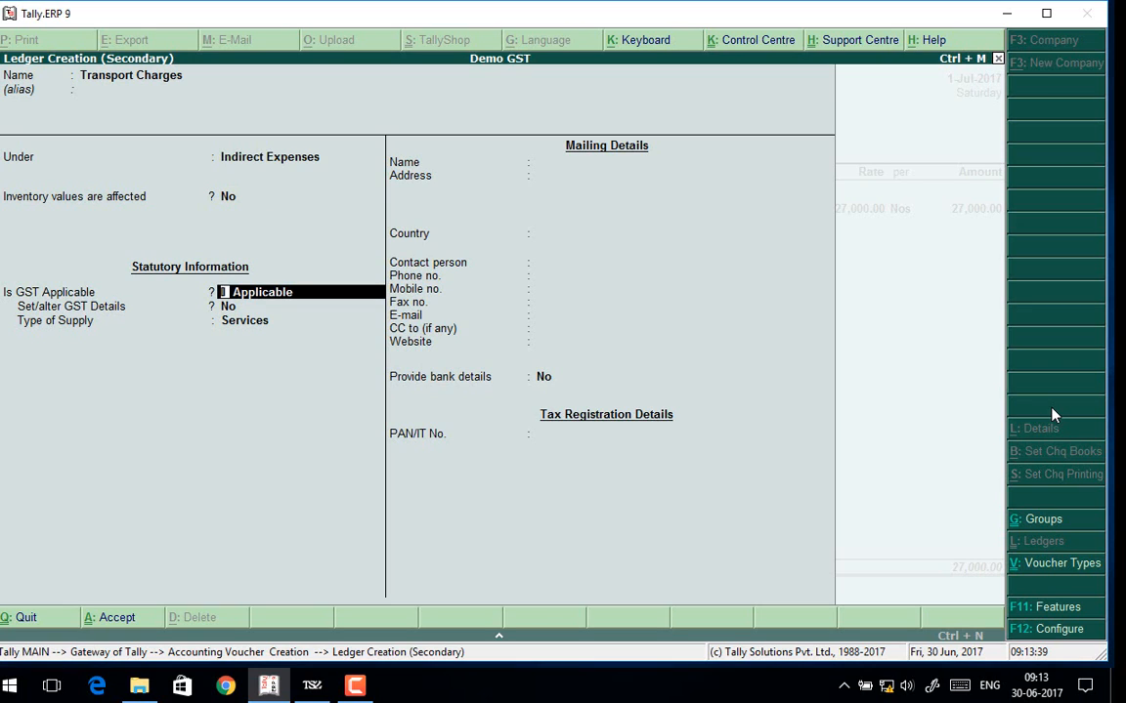
Set GST to Not Applicable, include the ledger in GST assessable value for Goods, Based on Value, and save it.
{"action": "key", "text": "BackSpace"}
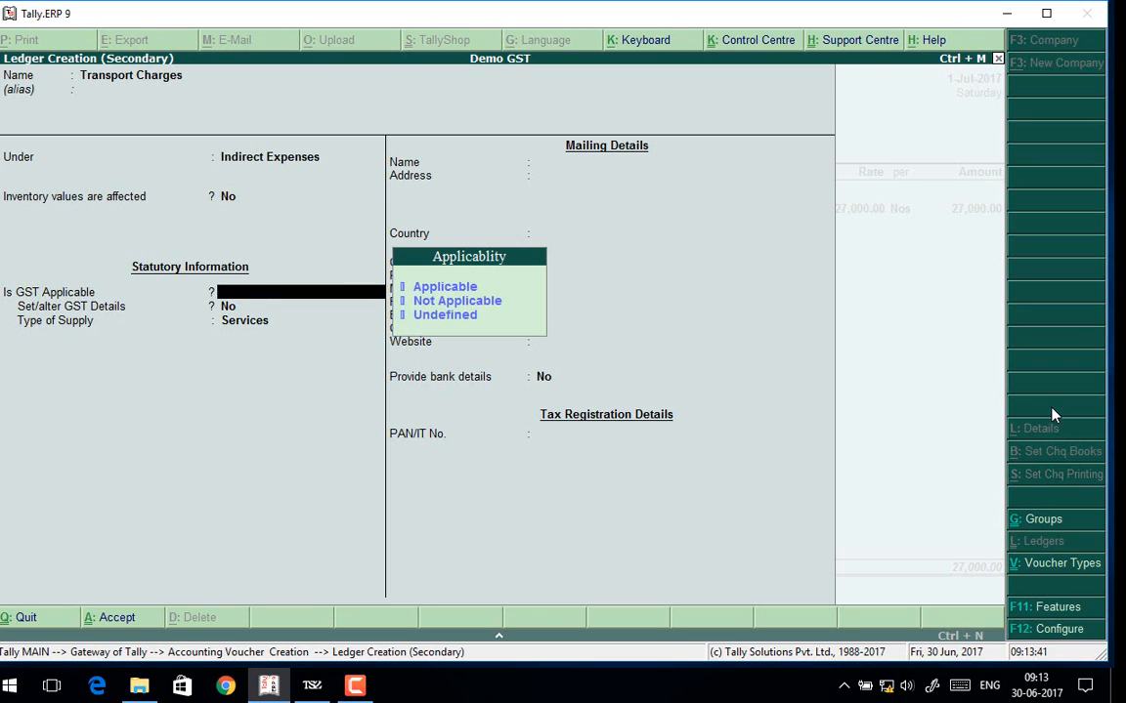
{"action": "key", "text": "Down"}
{"action": "key", "text": "Return"}
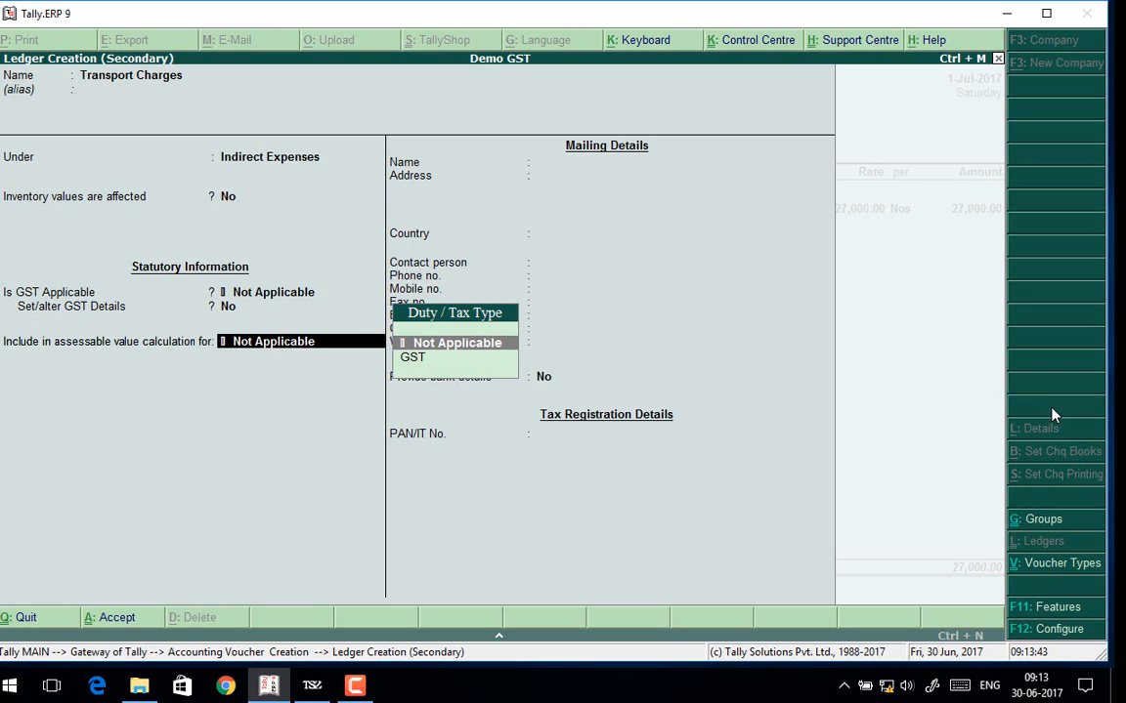
{"action": "key", "text": "Down"}
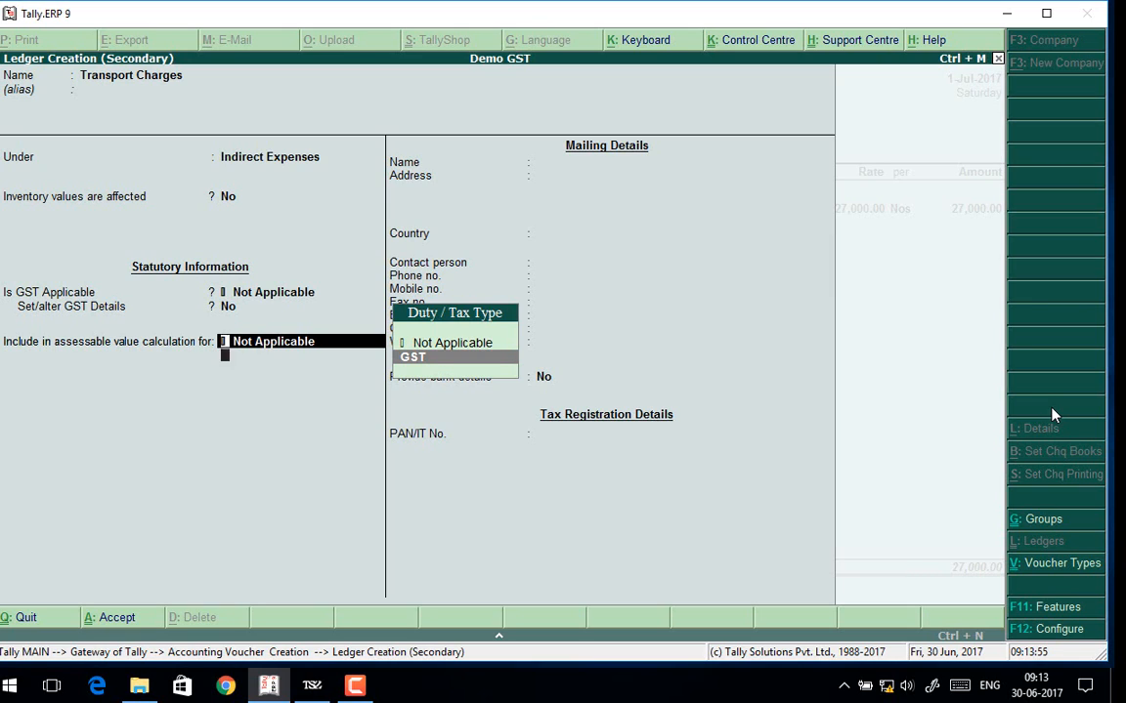
{"action": "key", "text": "Return"}
{"action": "key", "text": "Return"}
{"action": "key", "text": "Down"}
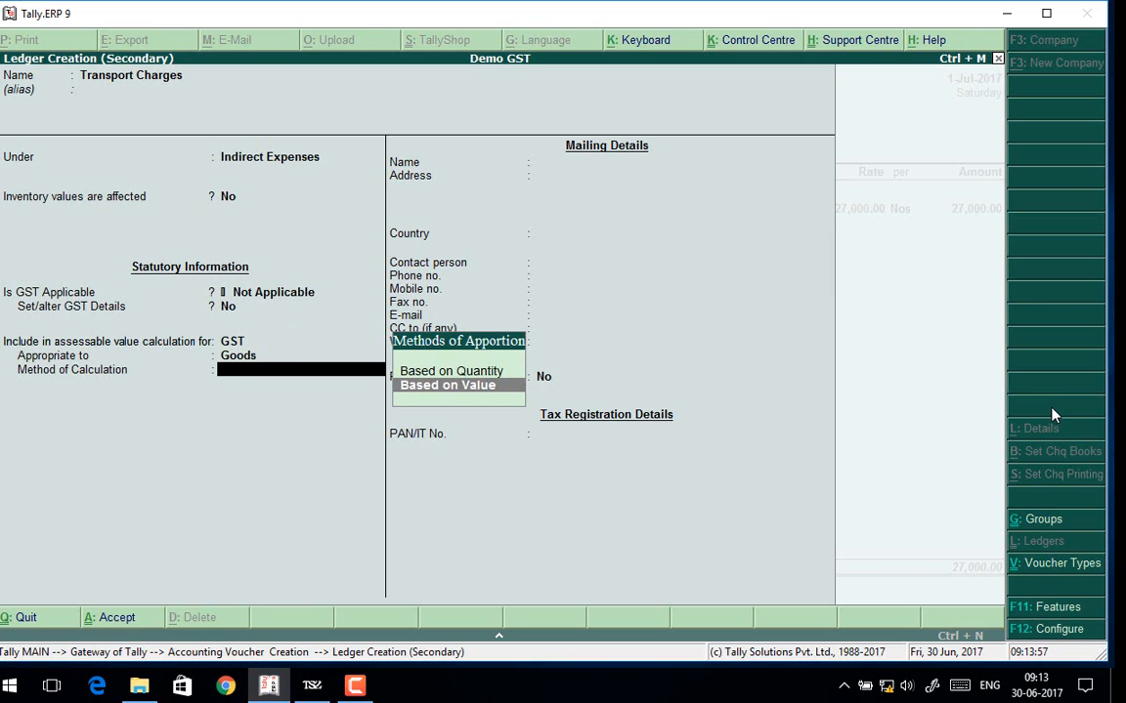
{"action": "key", "text": "Return"}
{"action": "key", "text": "Return"}
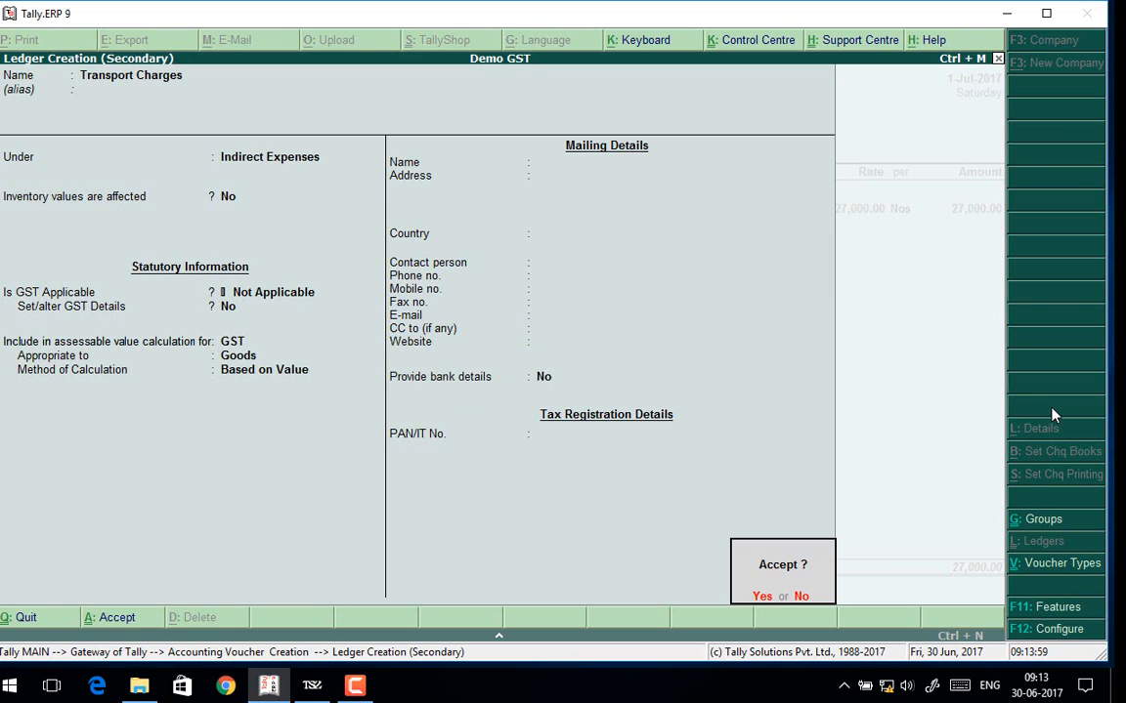
{"action": "key", "text": "Return"}
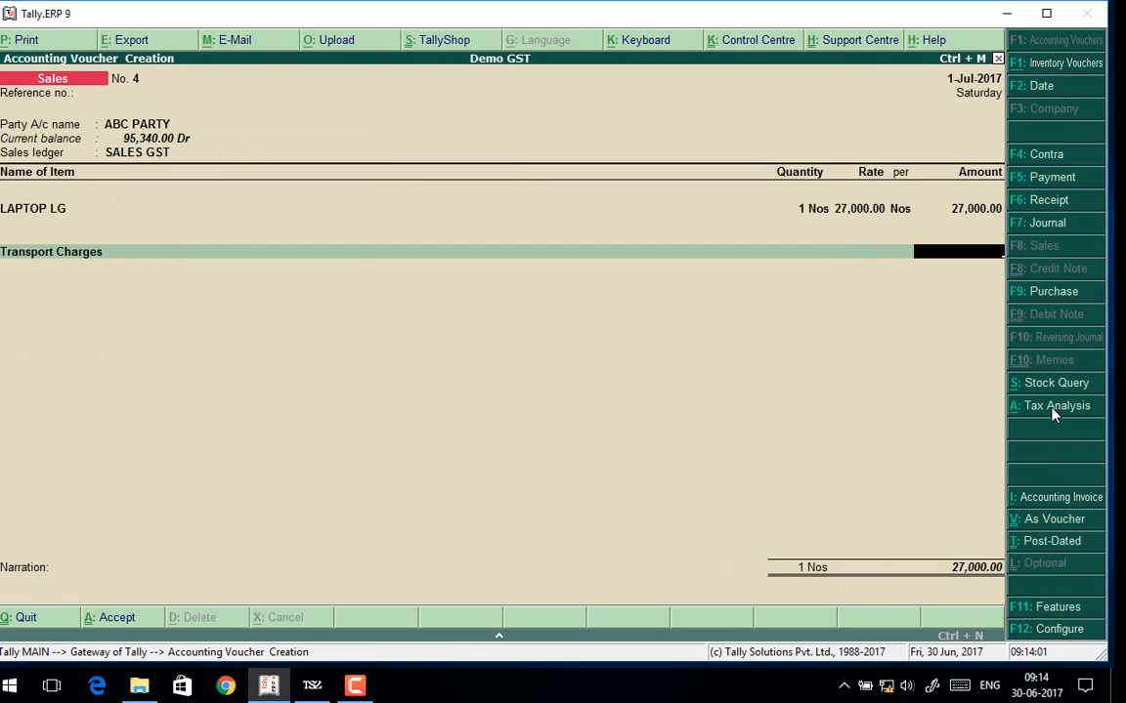
Enter 3,000 for Transport Charges and add the CGST and SGST ledgers with their calculated amounts.
{"action": "type", "text": "3000"}
{"action": "key", "text": "Return"}
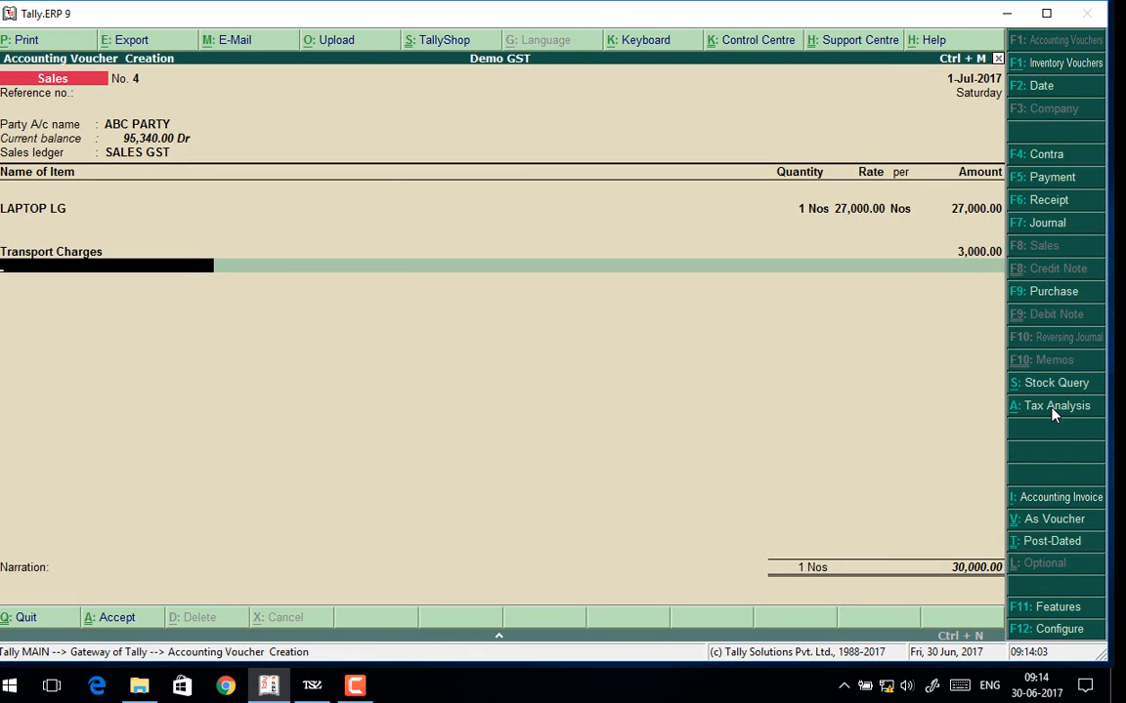
{"action": "type", "text": "C"}
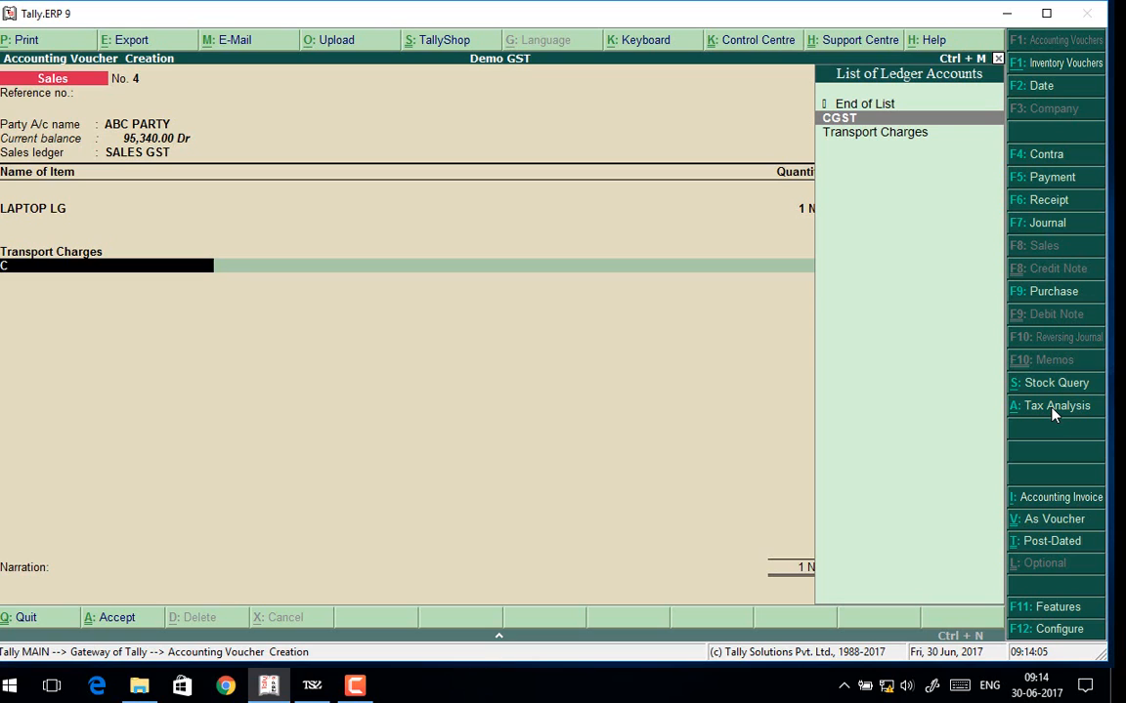
{"action": "key", "text": "Return"}
{"action": "key", "text": "Return"}
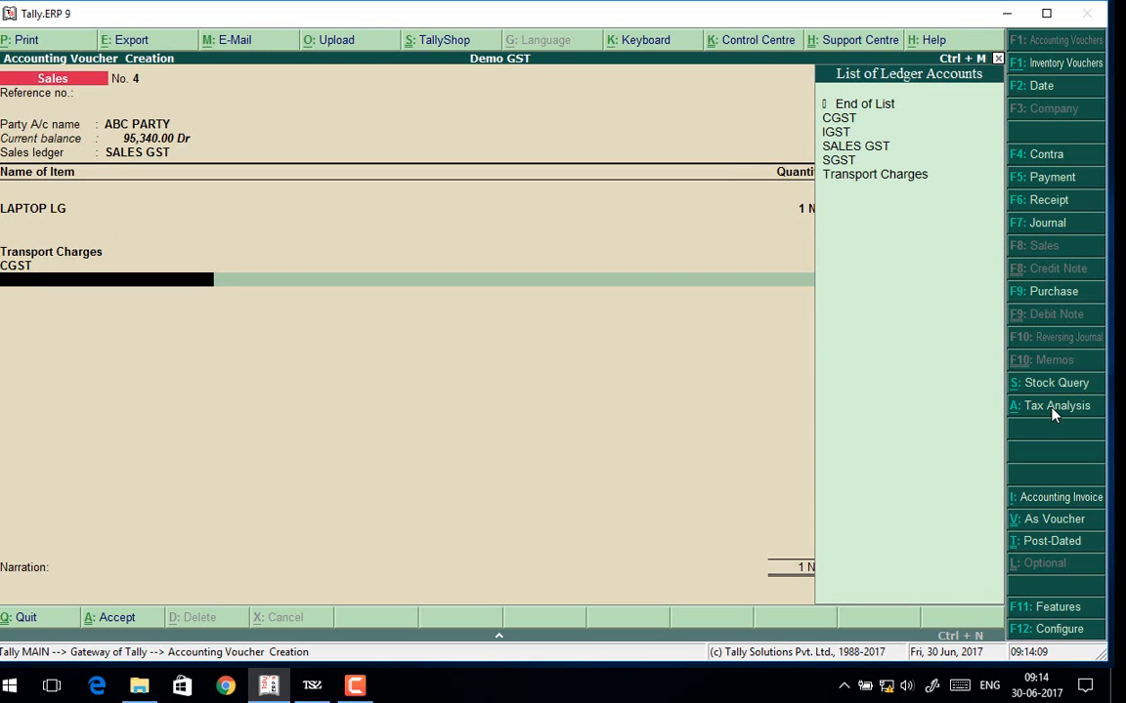
{"action": "type", "text": "sg"}
{"action": "key", "text": "Return"}
{"action": "key", "text": "Return"}
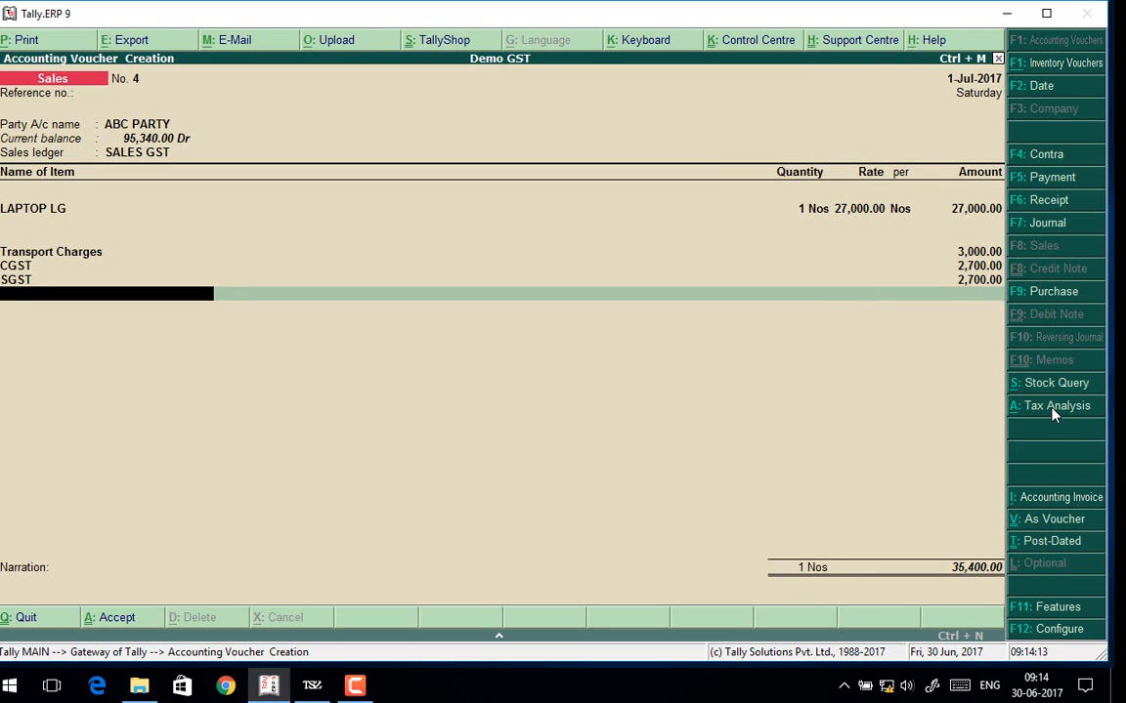
Examine the detailed tax analysis of the LAPTOP LG sale with transport charges and return to the voucher.
{"action": "left_click", "coordinate": [1054, 414]}
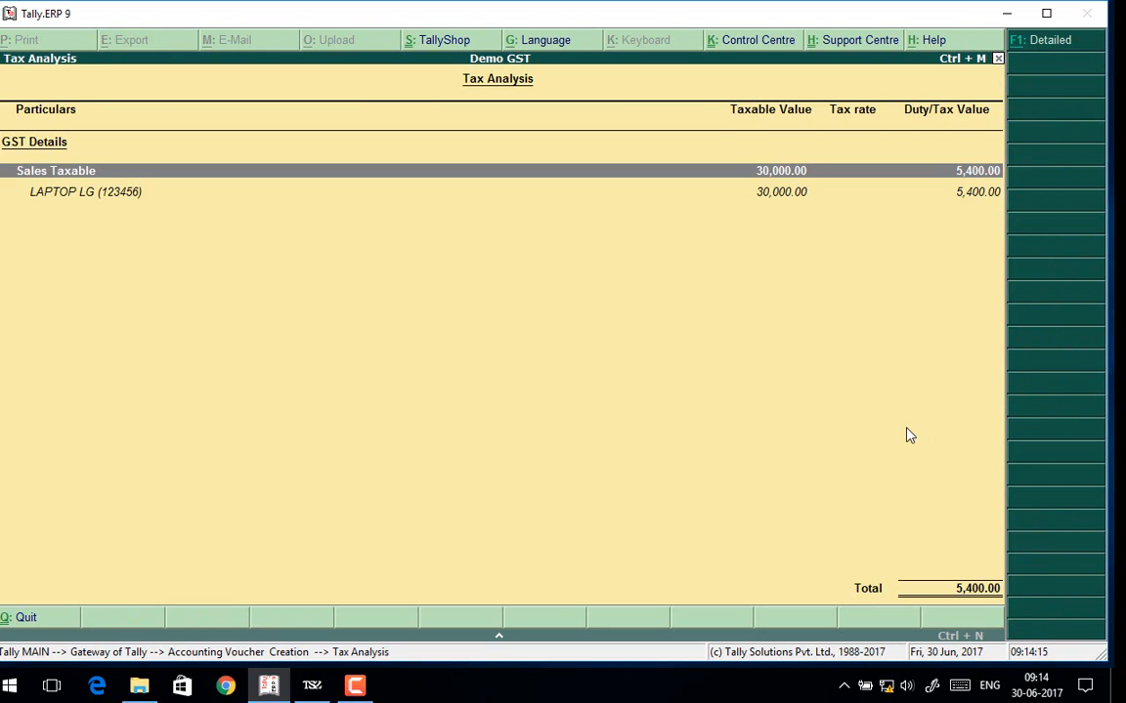
{"action": "key", "text": "alt+F1"}
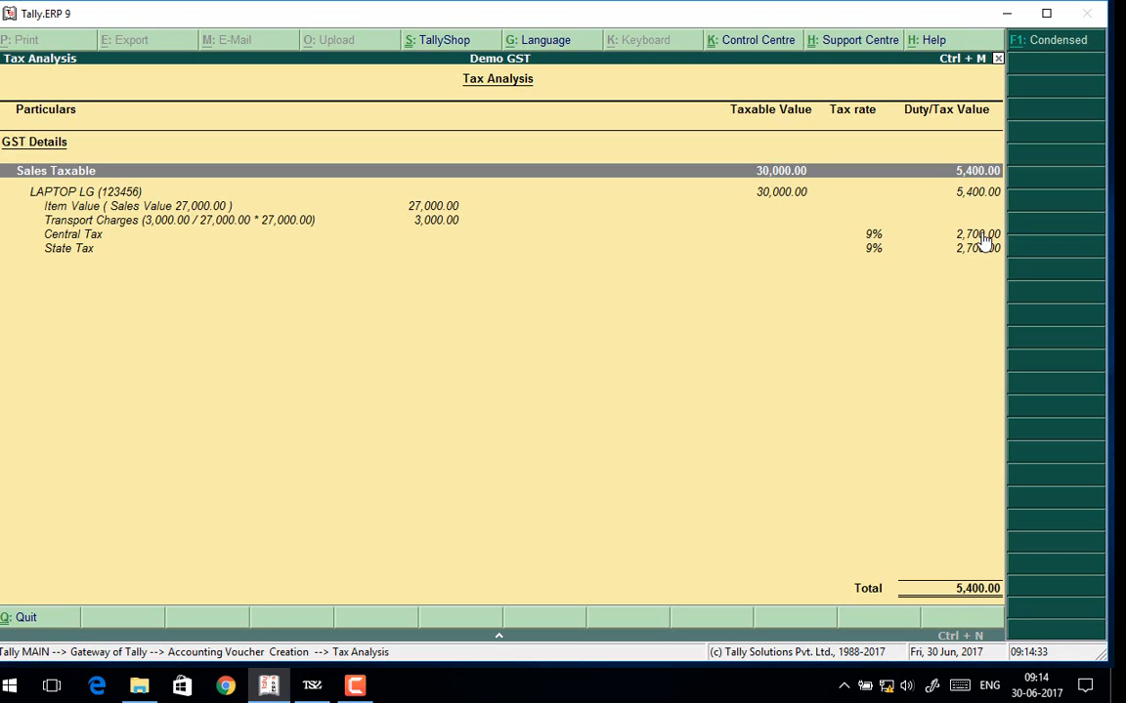
{"action": "key", "text": "Escape"}
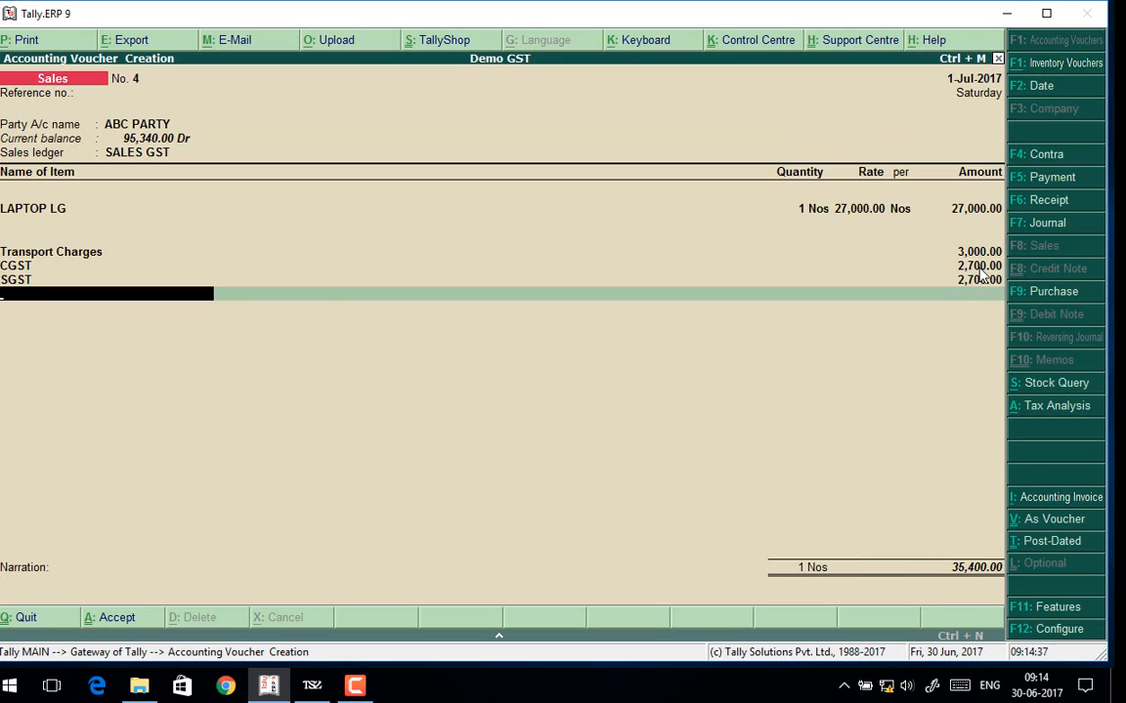
Preview the voucher's printed tax invoice, inspect its item and tax lines, and close the preview.
{"action": "key", "text": "alt+p"}
{"action": "key", "text": "Return"}
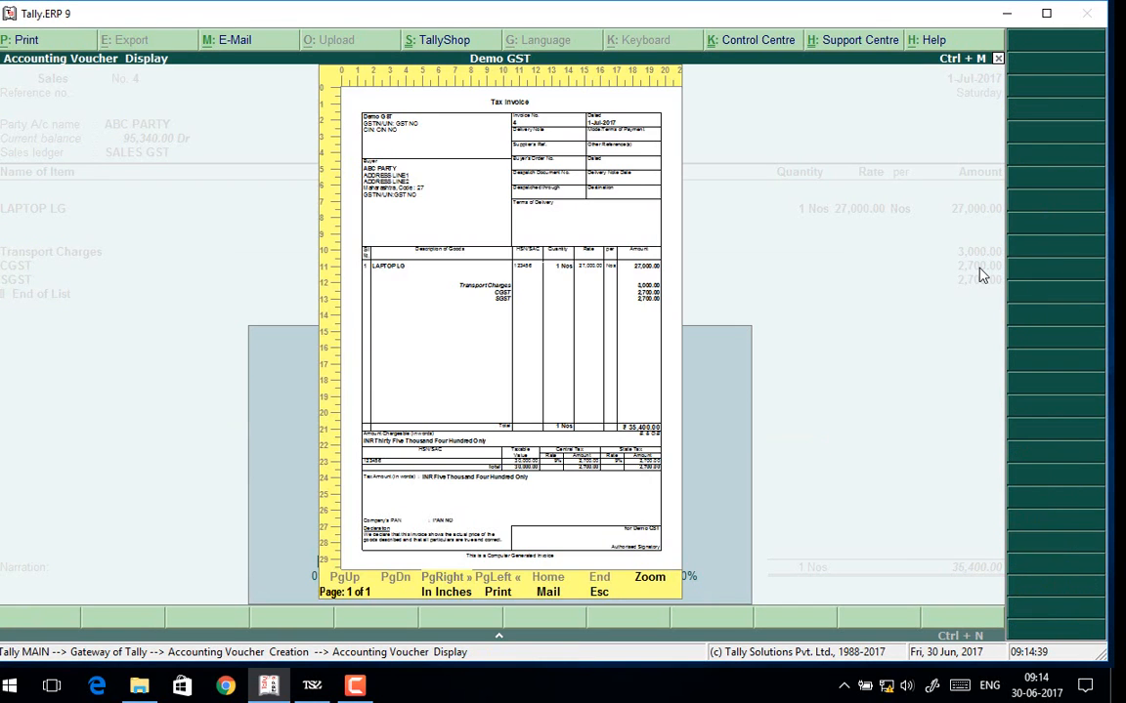
{"action": "scroll", "coordinate": [982, 275], "scroll_direction": "down", "scroll_amount": 3}
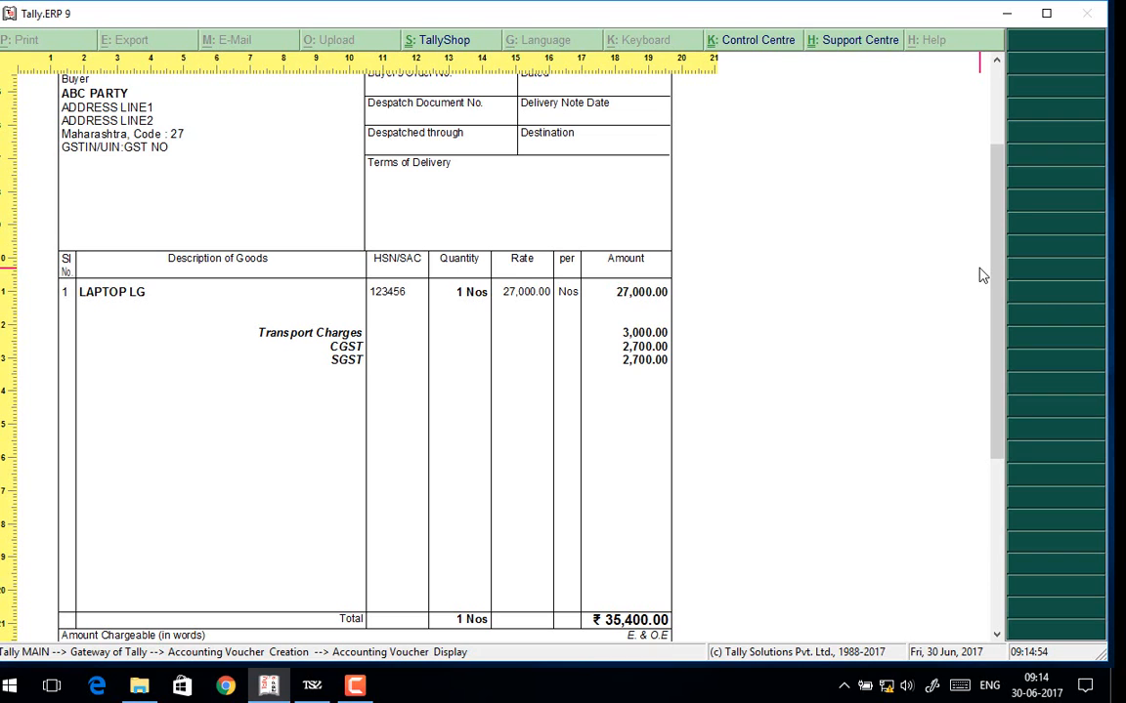
{"action": "key", "text": "Escape"}
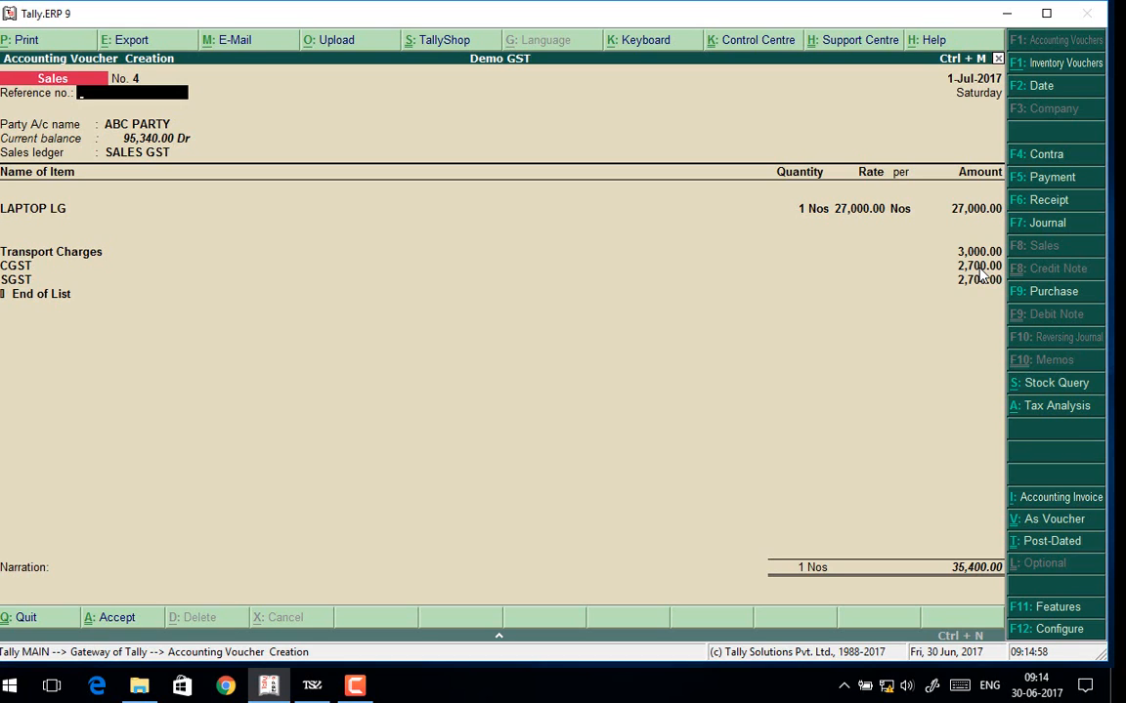
Save the sales voucher and start another for ABC PARTY without a reference number, using the SALES GST ledger.
{"action": "key", "text": "ctrl+a"}
{"action": "key", "text": "Return"}
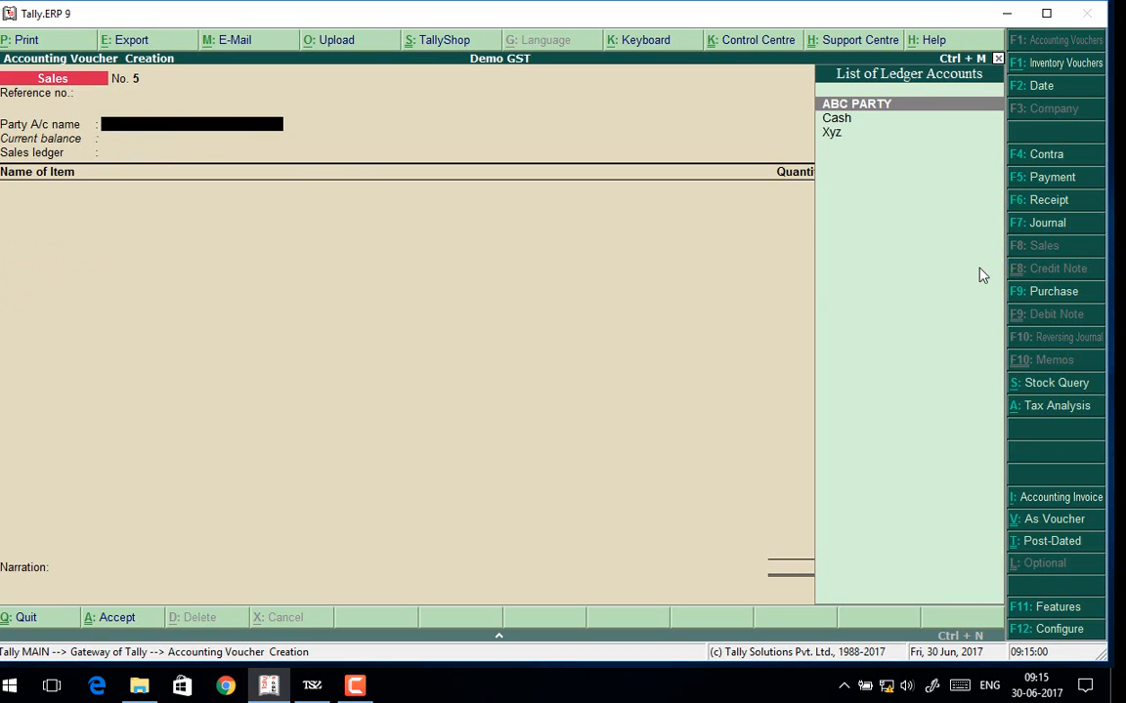
{"action": "key", "text": "Return"}
{"action": "key", "text": "ctrl+a"}
{"action": "key", "text": "Return"}
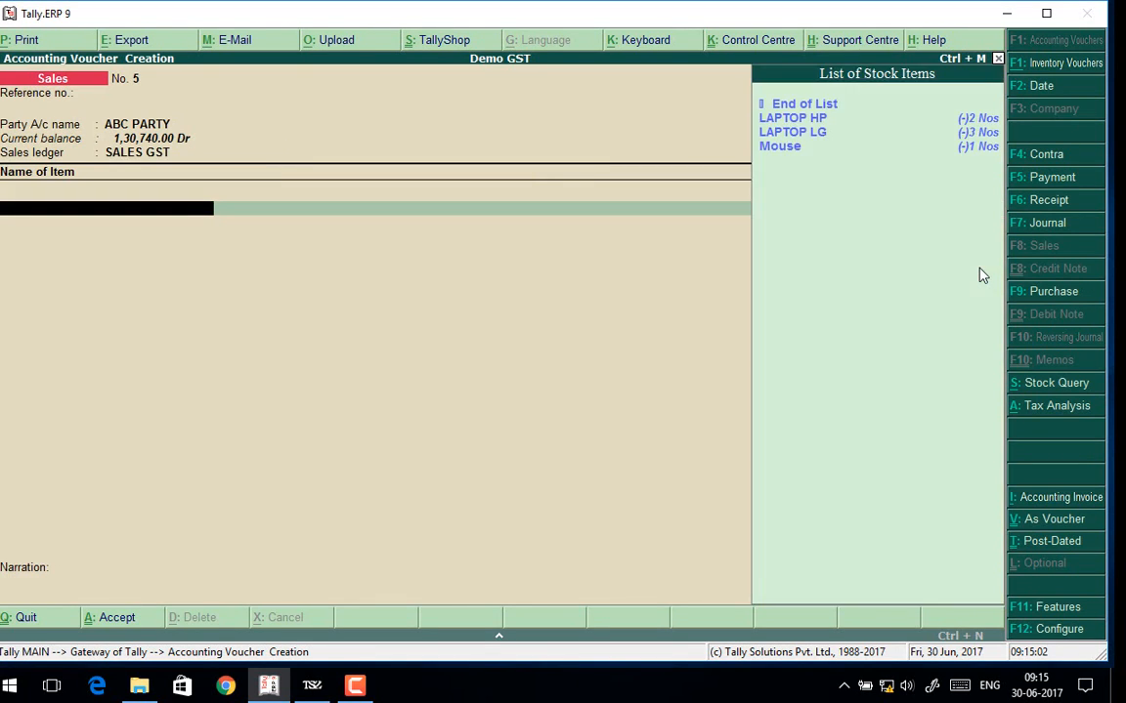
Enter 1 Nos of LAPTOP HP at a rate of 25,000.
{"action": "key", "text": "Down"}
{"action": "key", "text": "Return"}
{"action": "type", "text": "1"}
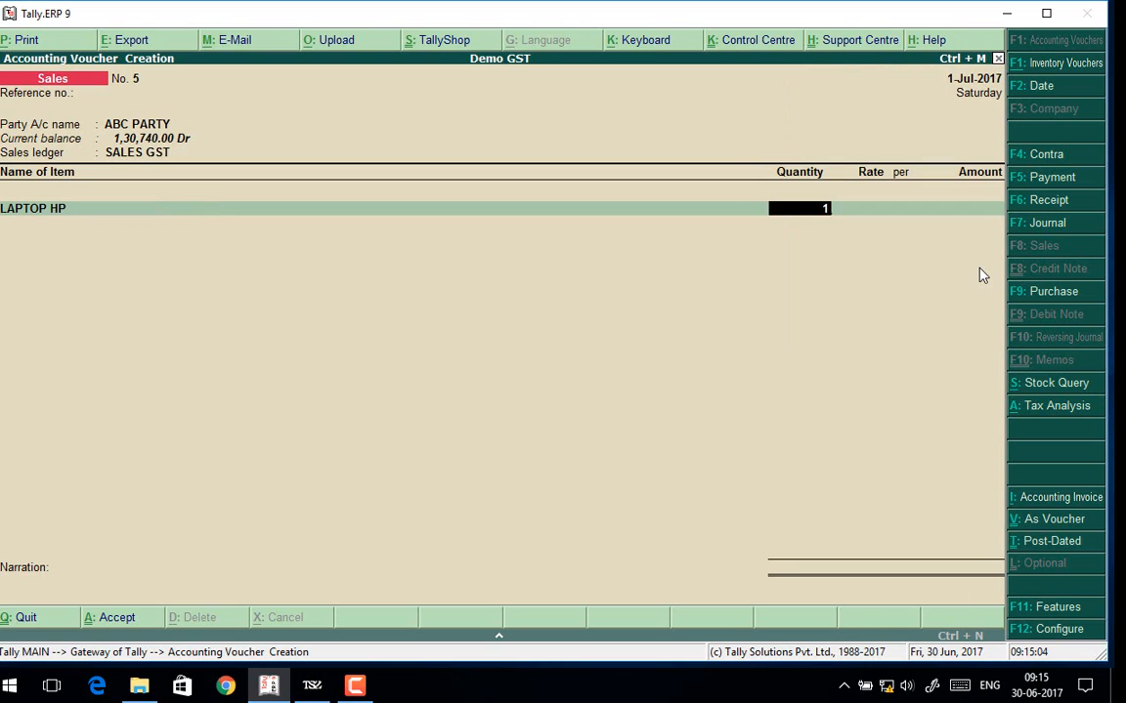
{"action": "key", "text": "Return"}
{"action": "key", "text": "Return"}
{"action": "key", "text": "Return"}
{"action": "key", "text": "Return"}
{"action": "key", "text": "Return"}
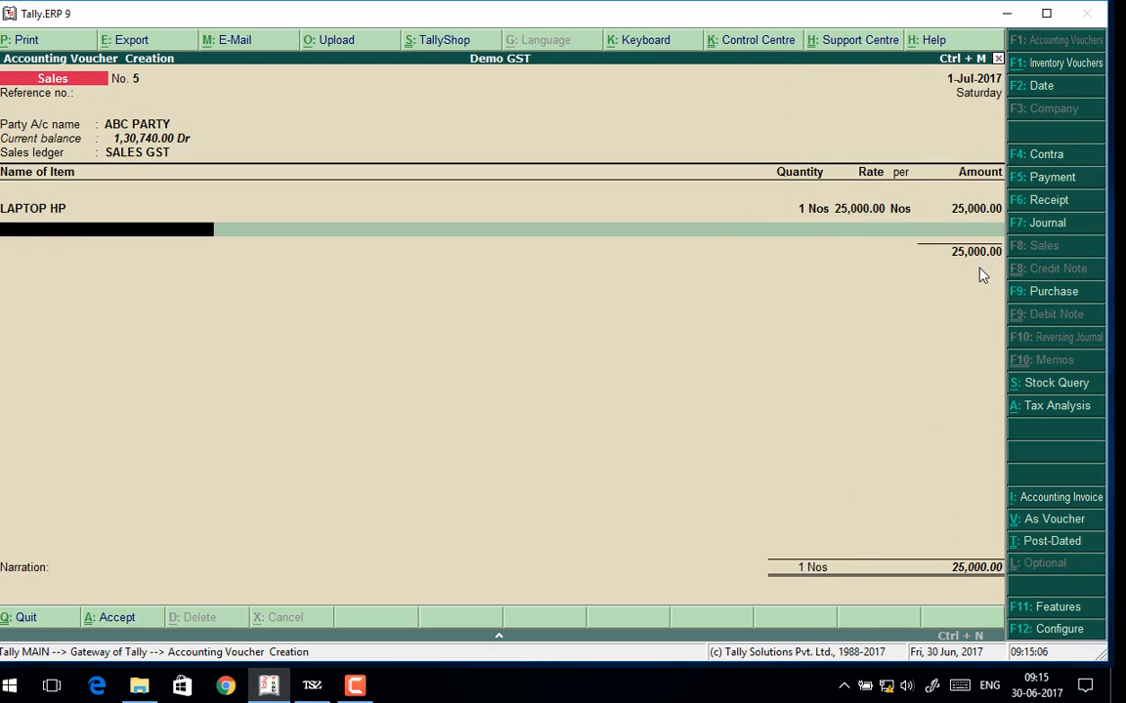
Add 2 Nos of LAPTOP LG at a rate of 27,000 and end the item list.
{"action": "type", "text": "L"}
{"action": "key", "text": "Down"}
{"action": "key", "text": "Return"}
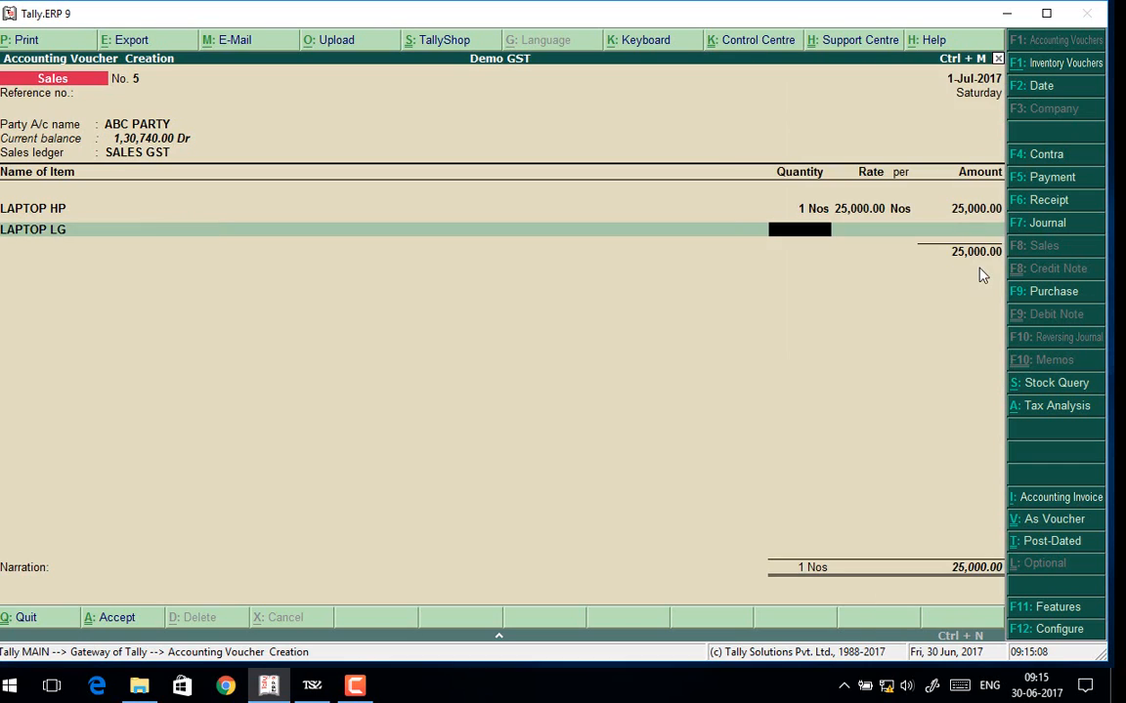
{"action": "type", "text": "2"}
{"action": "key", "text": "Return"}
{"action": "key", "text": "Return"}
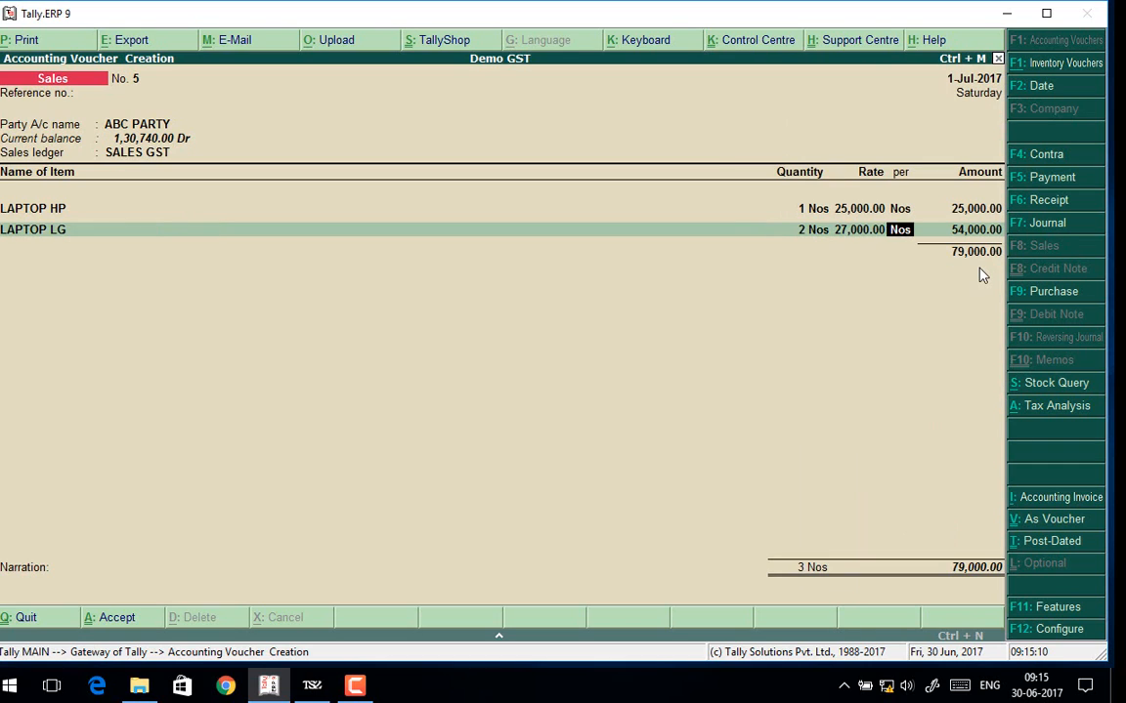
{"action": "key", "text": "Return"}
{"action": "key", "text": "Return"}
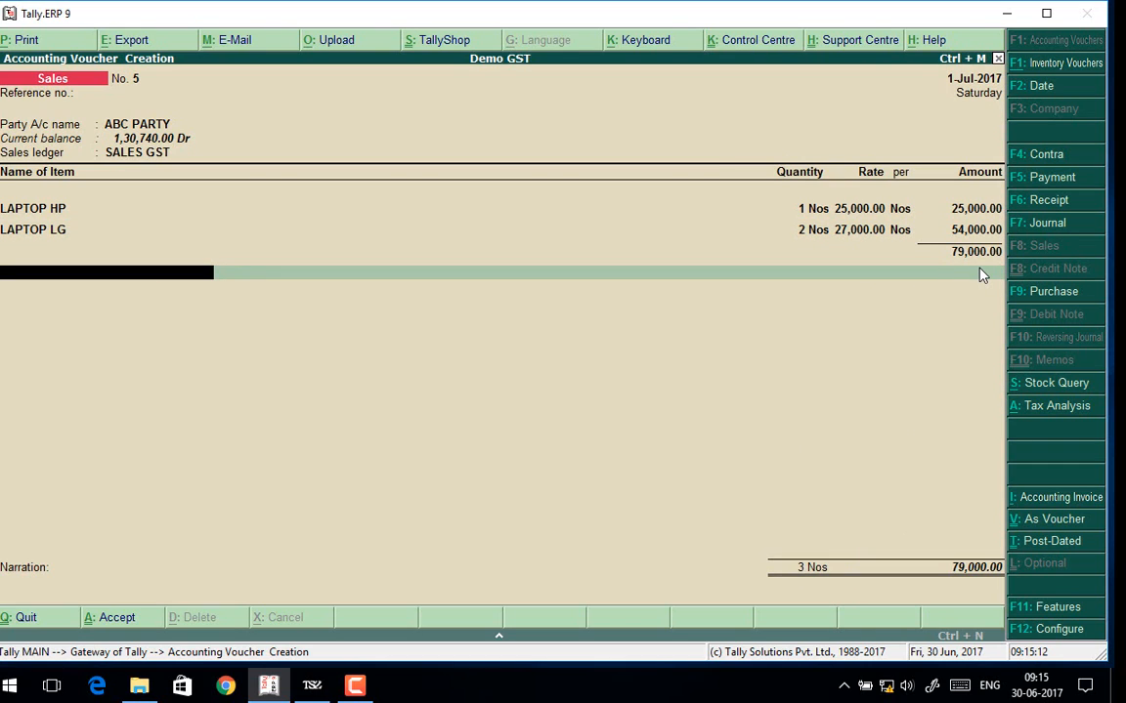
Add the Transport Charges ledger to the voucher with an amount of 4,000.
{"action": "type", "text": "Tr"}
{"action": "key", "text": "Return"}
{"action": "key", "text": "Return"}
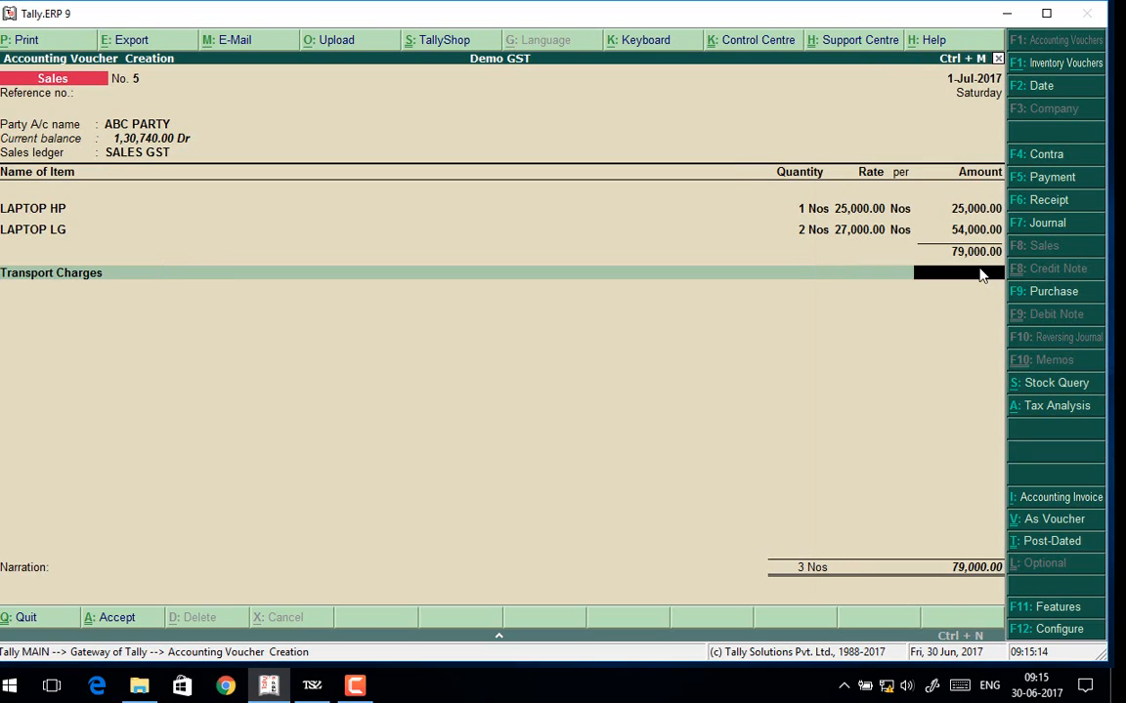
{"action": "type", "text": "4000"}
{"action": "key", "text": "Return"}
Add the CGST and SGST ledgers to the voucher, accepting their calculated amounts.
{"action": "type", "text": "C"}
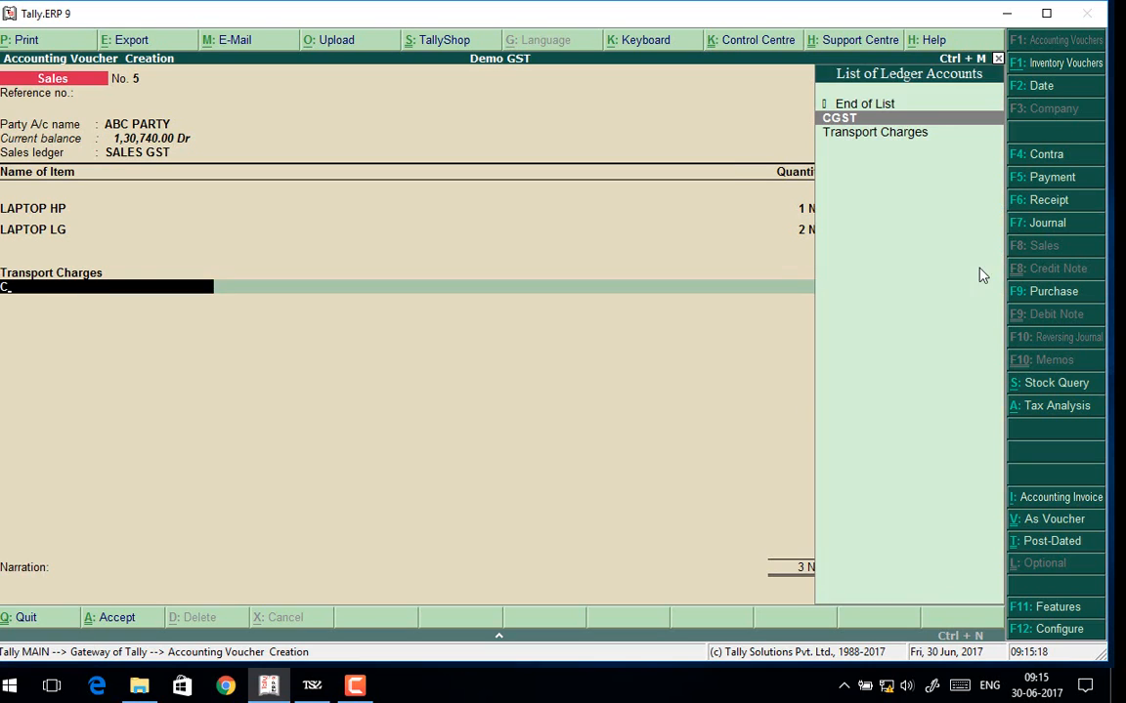
{"action": "key", "text": "Return"}
{"action": "key", "text": "Return"}
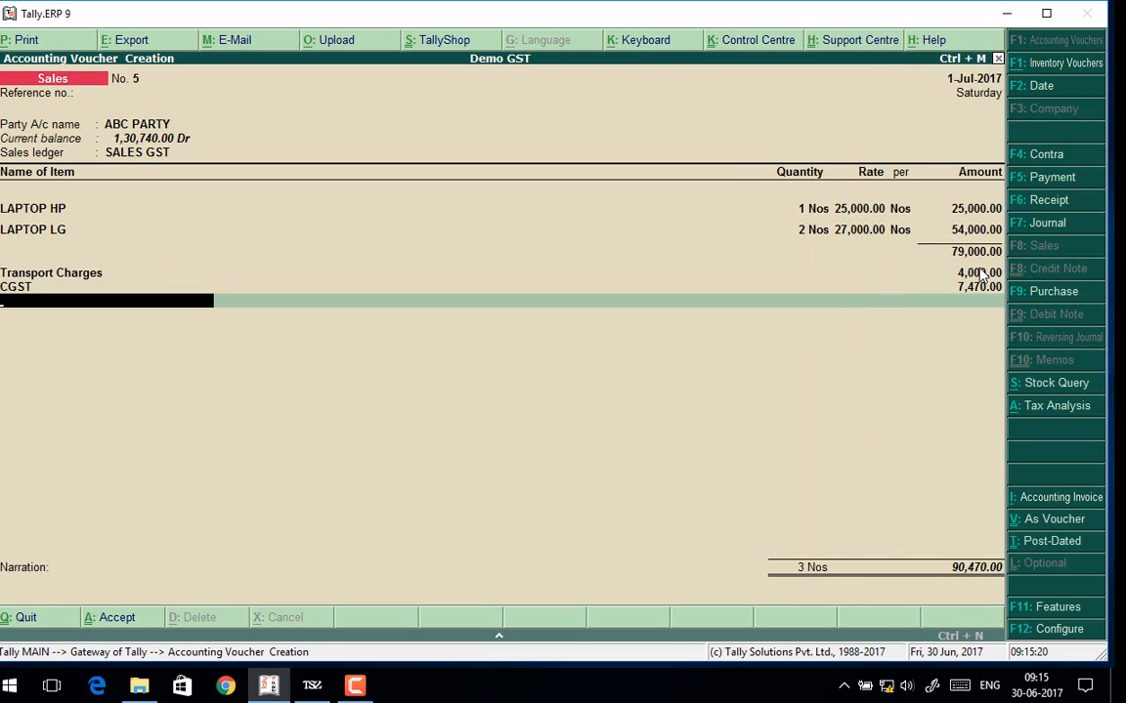
{"action": "type", "text": "Sg"}
{"action": "key", "text": "Return"}
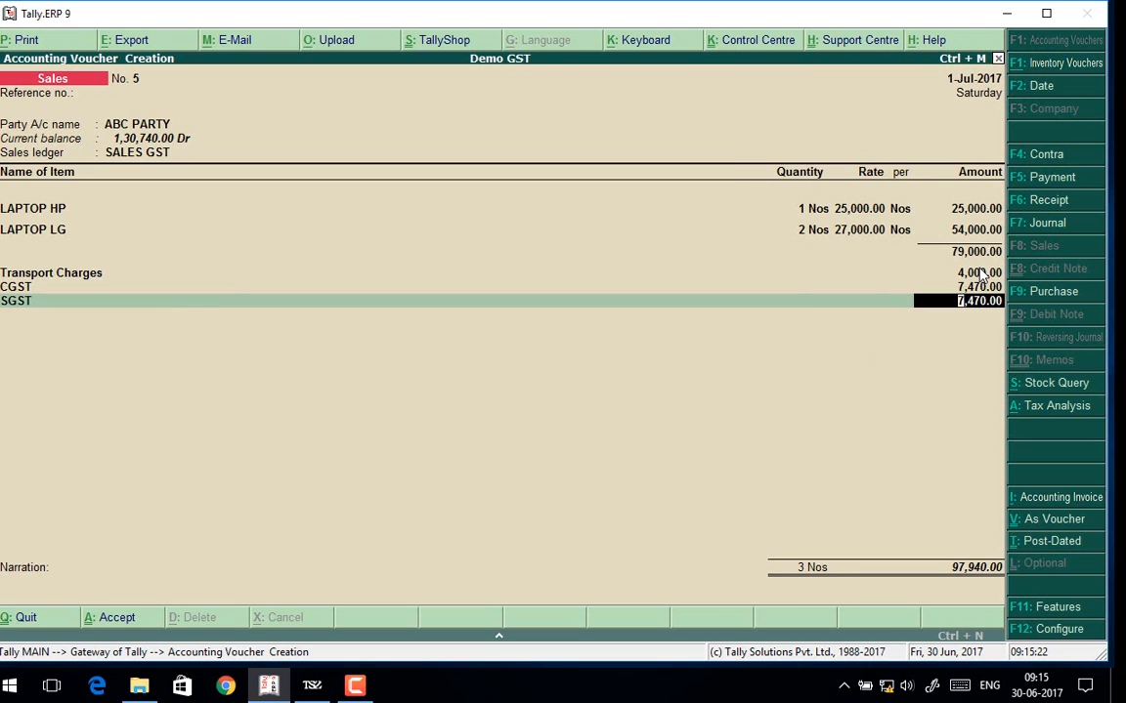
{"action": "key", "text": "Return"}
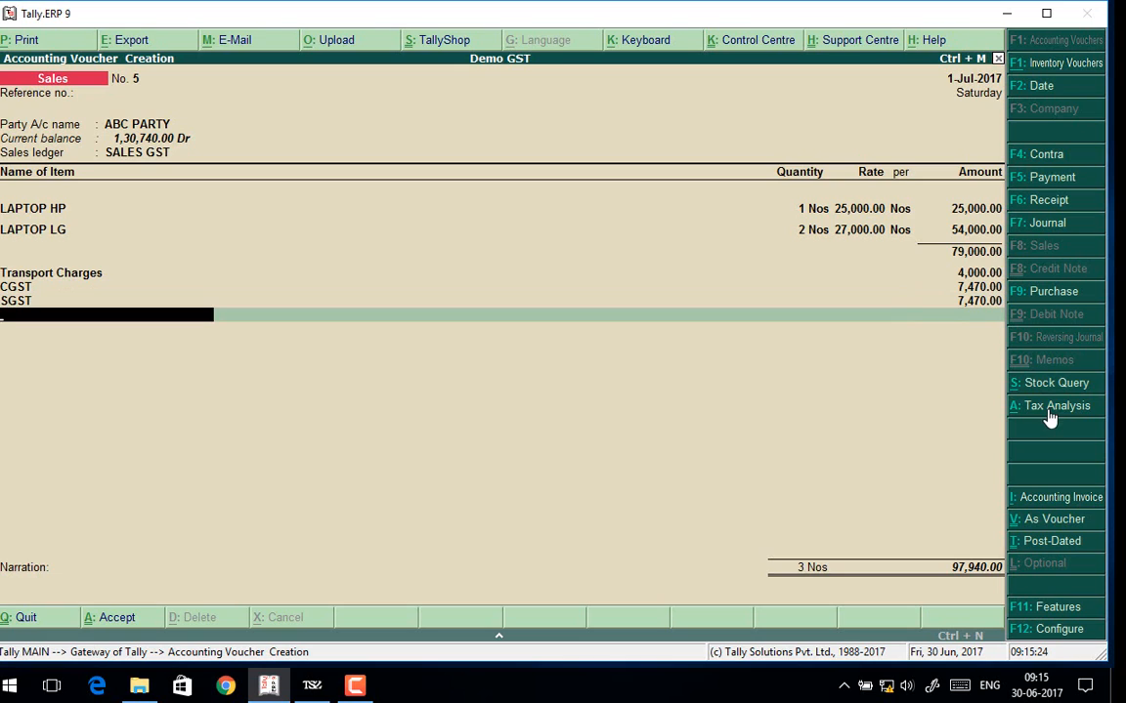
Examine how the detailed tax analysis apportions transport charges between LAPTOP HP and LAPTOP LG, and return to the voucher.
{"action": "left_click", "coordinate": [1018, 405]}
{"action": "key", "text": "alt+F1"}
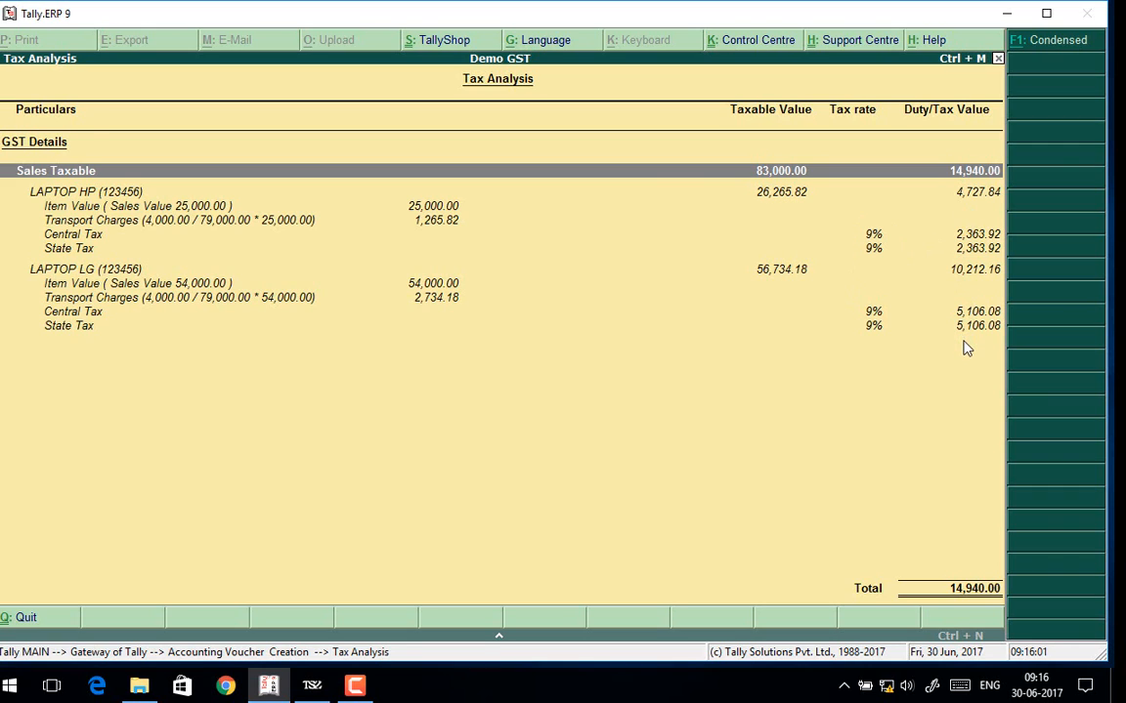
{"action": "key", "text": "Escape"}
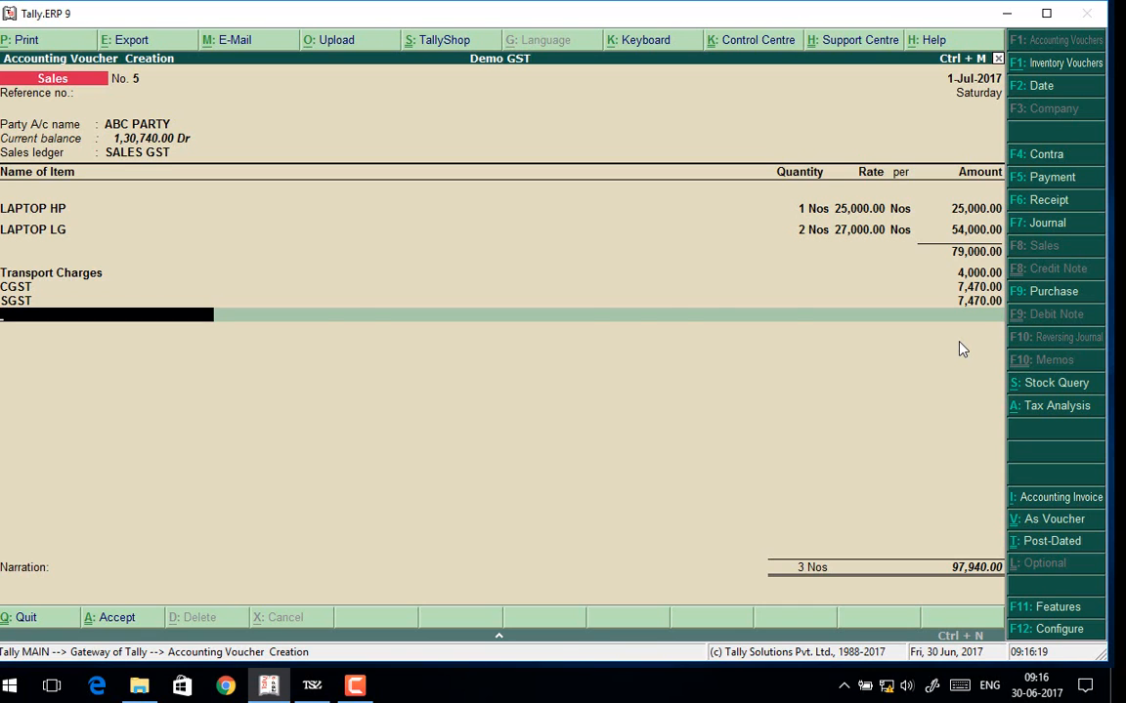
Preview the voucher's tax invoice, examine its item lines, transport charges, CGST and SGST enlarged, and close the preview.
{"action": "key", "text": "alt+p"}
{"action": "key", "text": "Return"}
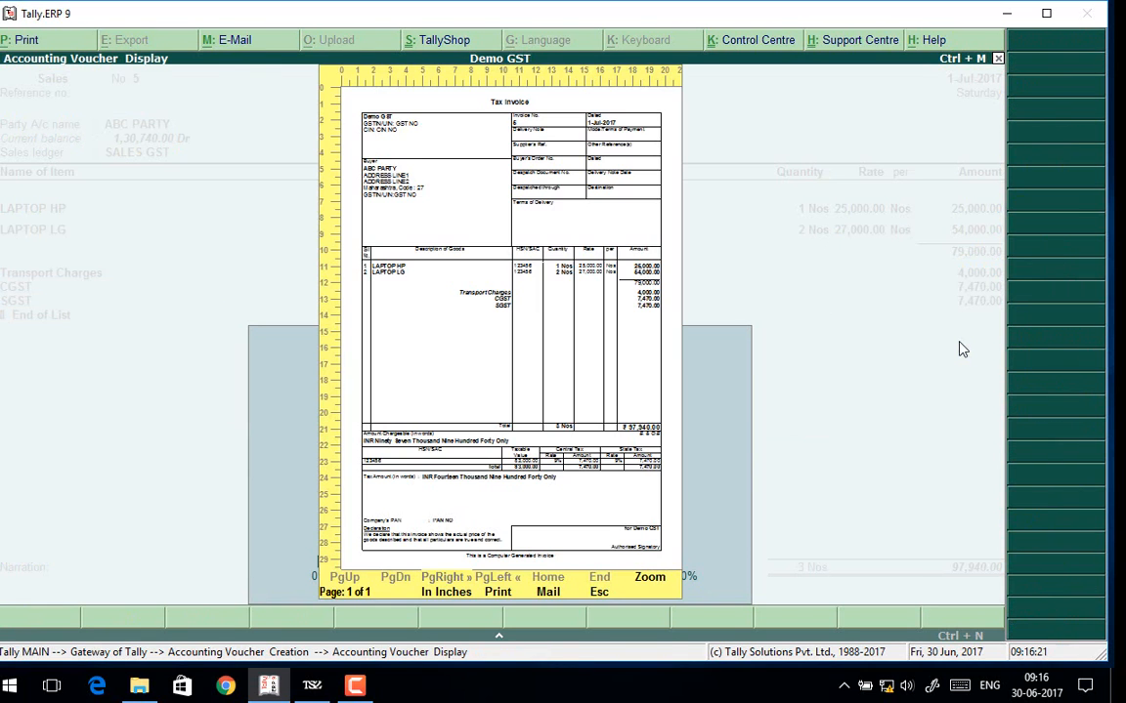
{"action": "key", "text": "alt+z"}
{"action": "key", "text": "Down"}
{"action": "key", "text": "Down"}
{"action": "key", "text": "Down"}
{"action": "key", "text": "Down"}
{"action": "key", "text": "Down"}
{"action": "key", "text": "Down"}
{"action": "key", "text": "Down"}
{"action": "key", "text": "Down"}
{"action": "key", "text": "Down"}
{"action": "key", "text": "Down"}
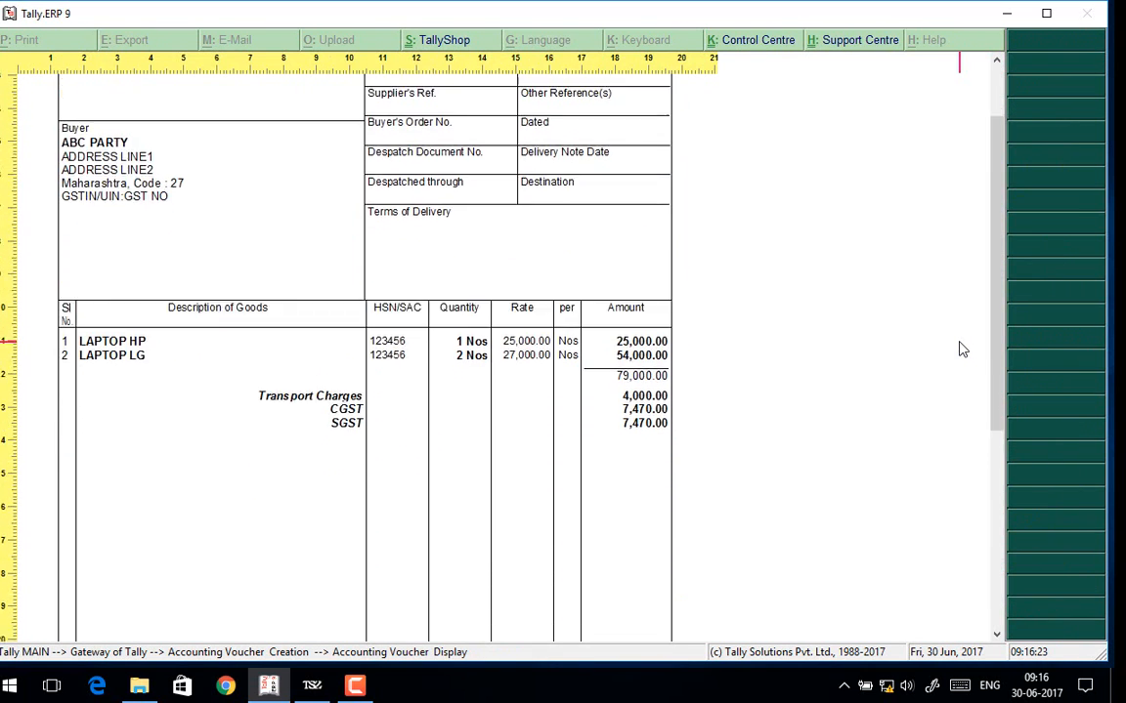
{"action": "key", "text": "alt+z"}
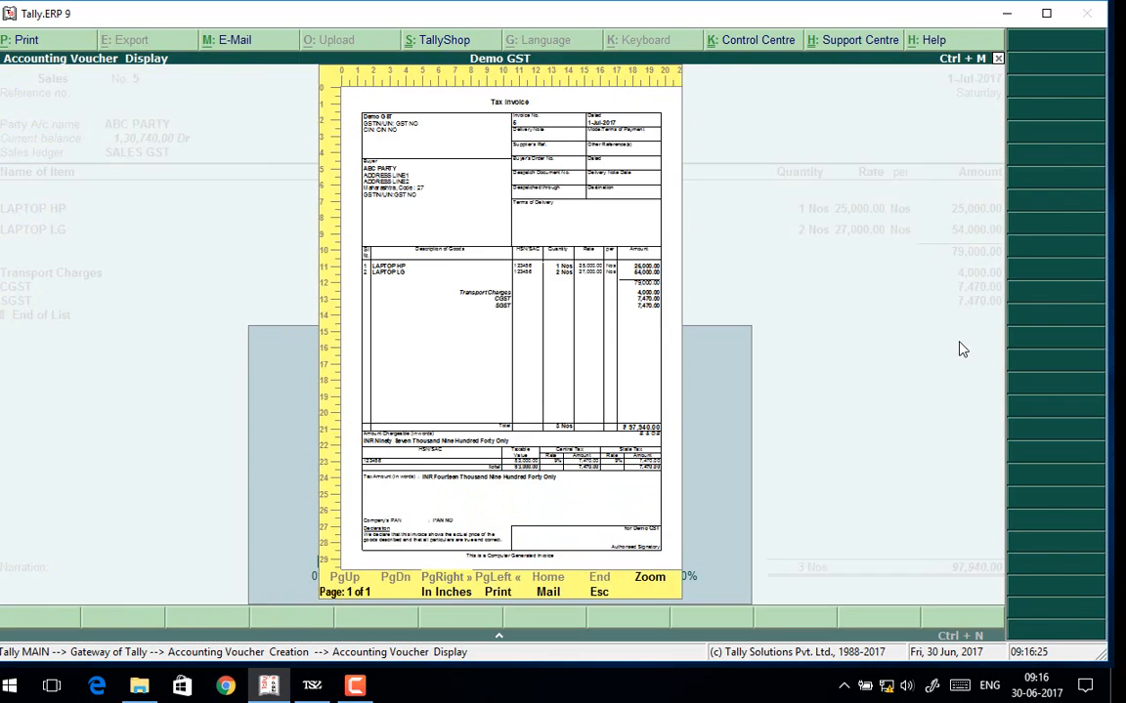
{"action": "key", "text": "Escape"}
Review the standard and advanced sales print configuration for the invoice, accepting the advanced settings.
{"action": "key", "text": "alt+p"}
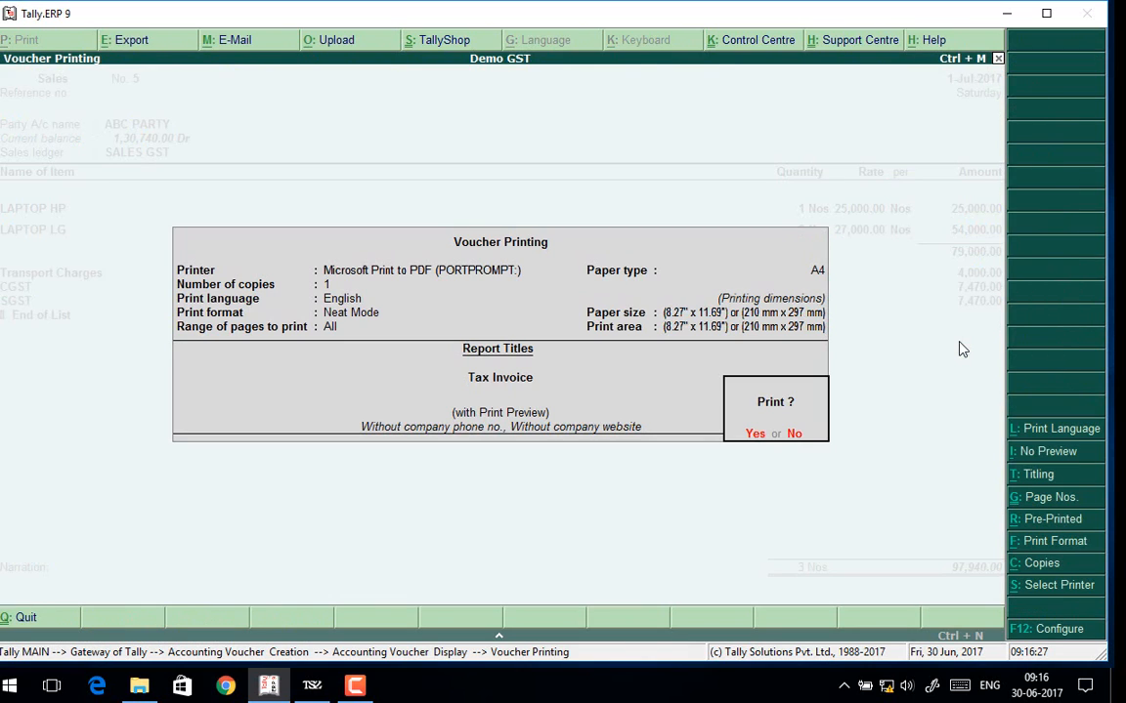
{"action": "left_click", "coordinate": [1028, 633]}
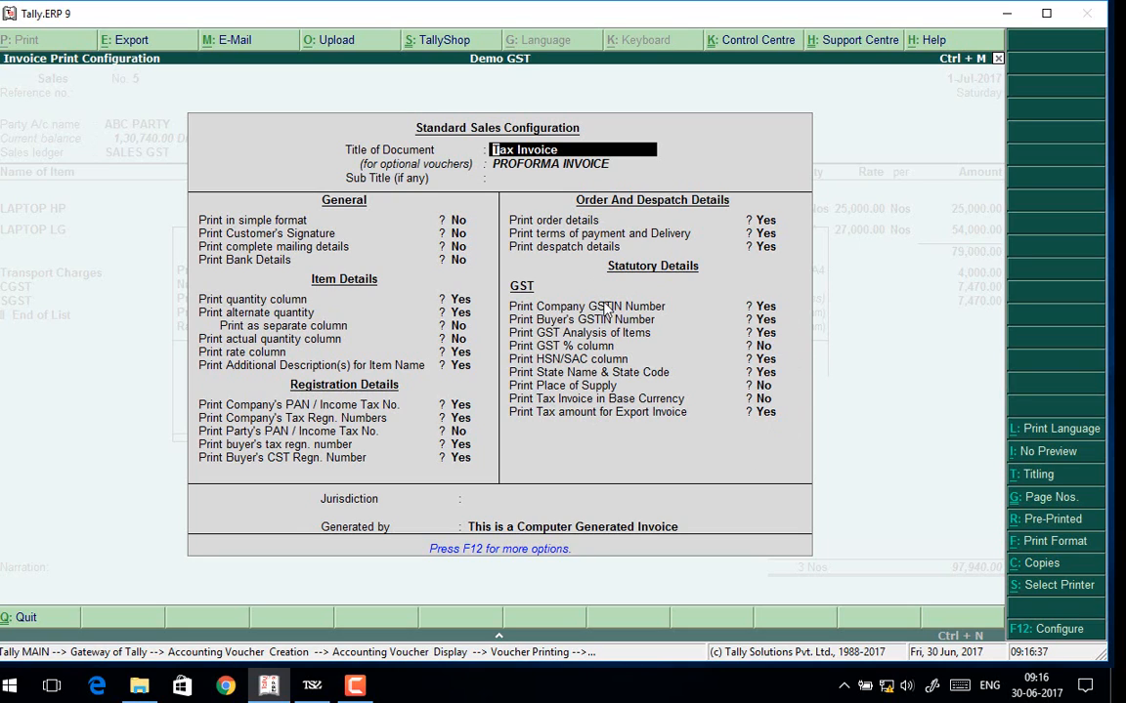
{"action": "key", "text": "F12"}
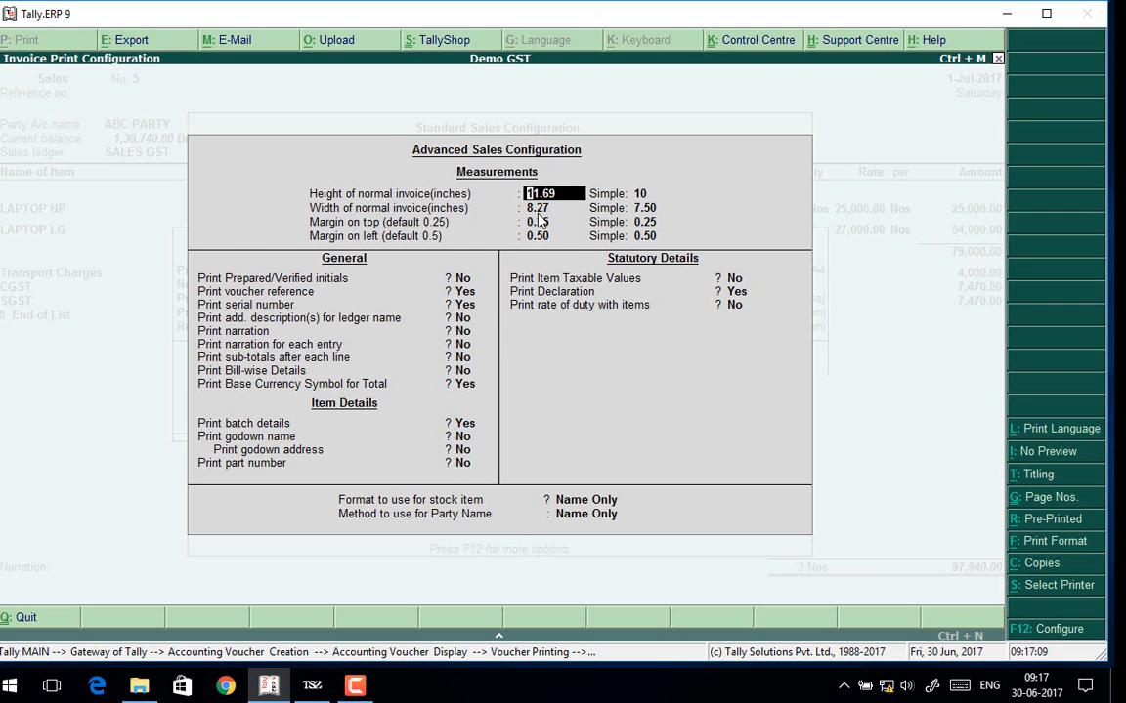
{"action": "key", "text": "ctrl+a"}
Accept every option of the standard sales print configuration and generate the Tax Invoice preview.
{"action": "key", "text": "Return"}
{"action": "key", "text": "Return"}
{"action": "key", "text": "Return"}
{"action": "key", "text": "Return"}
{"action": "key", "text": "Return"}
{"action": "key", "text": "Return"}
{"action": "key", "text": "Return"}
{"action": "key", "text": "Return"}
{"action": "key", "text": "Return"}
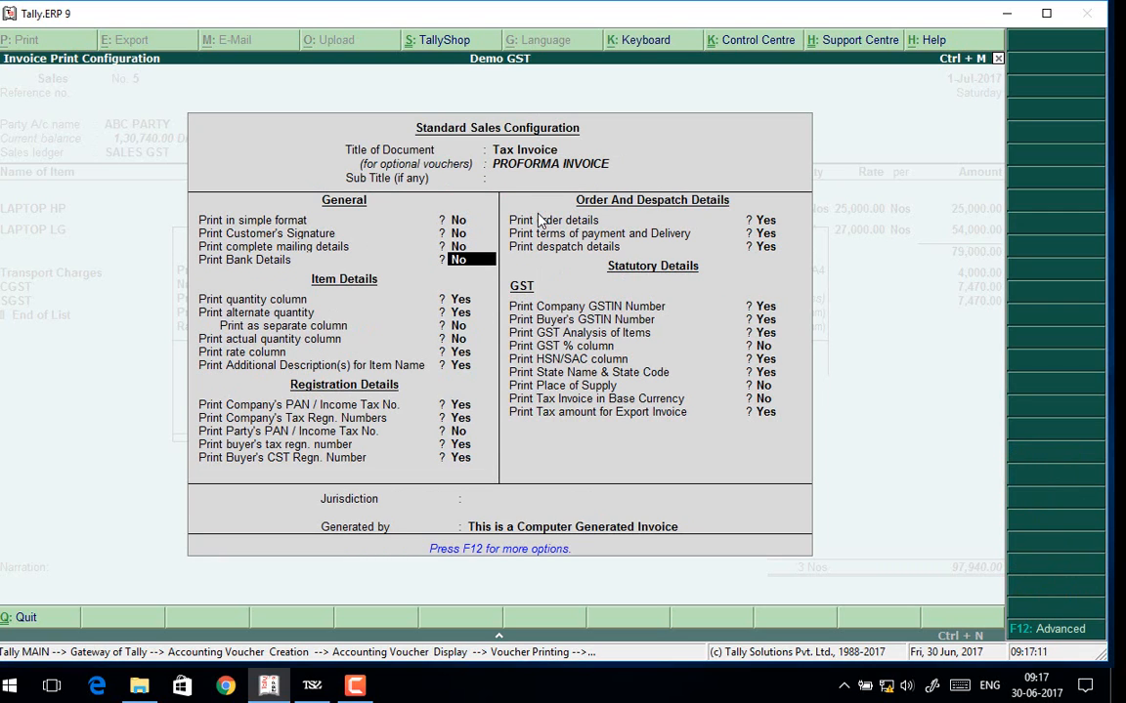
{"action": "key", "text": "Return"}
{"action": "key", "text": "Return"}
{"action": "key", "text": "Return"}
{"action": "key", "text": "Return"}
{"action": "key", "text": "Return"}
{"action": "key", "text": "Return"}
{"action": "key", "text": "Return"}
{"action": "key", "text": "Return"}
{"action": "key", "text": "Return"}
{"action": "key", "text": "Return"}
{"action": "key", "text": "Return"}
{"action": "key", "text": "Return"}
{"action": "key", "text": "Return"}
{"action": "key", "text": "Return"}
{"action": "key", "text": "Return"}
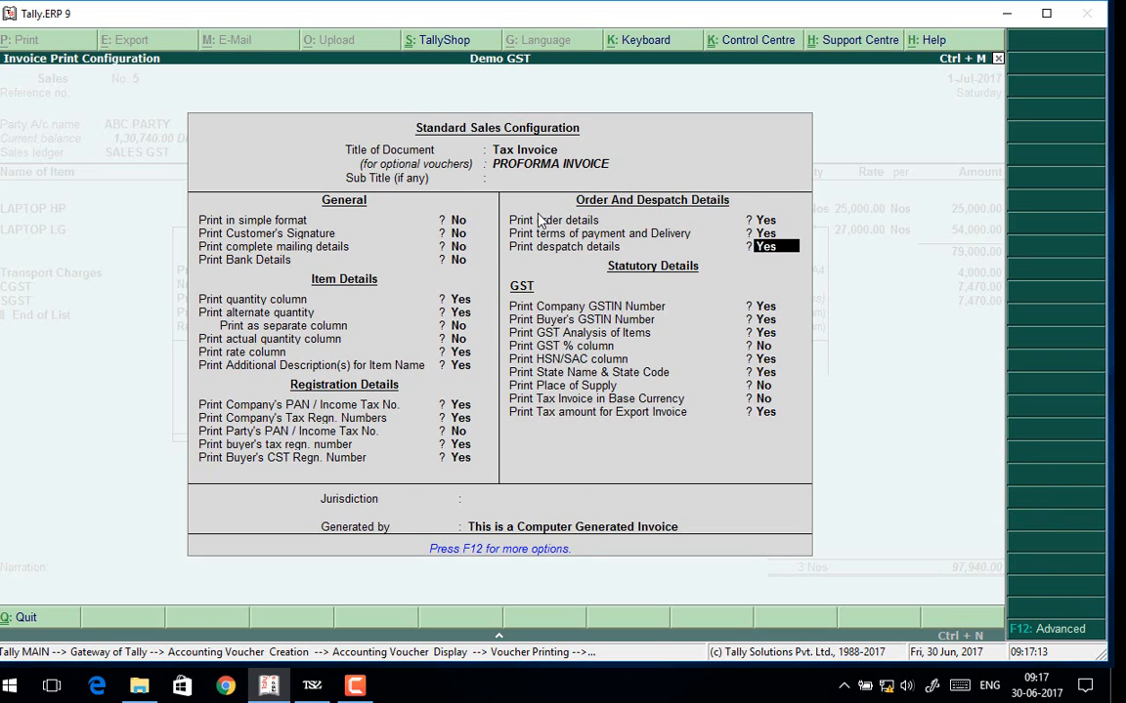
{"action": "key", "text": "Return"}
{"action": "key", "text": "Return"}
{"action": "key", "text": "Return"}
{"action": "key", "text": "Return"}
{"action": "key", "text": "Return"}
{"action": "key", "text": "Return"}
{"action": "key", "text": "Return"}
{"action": "key", "text": "Return"}
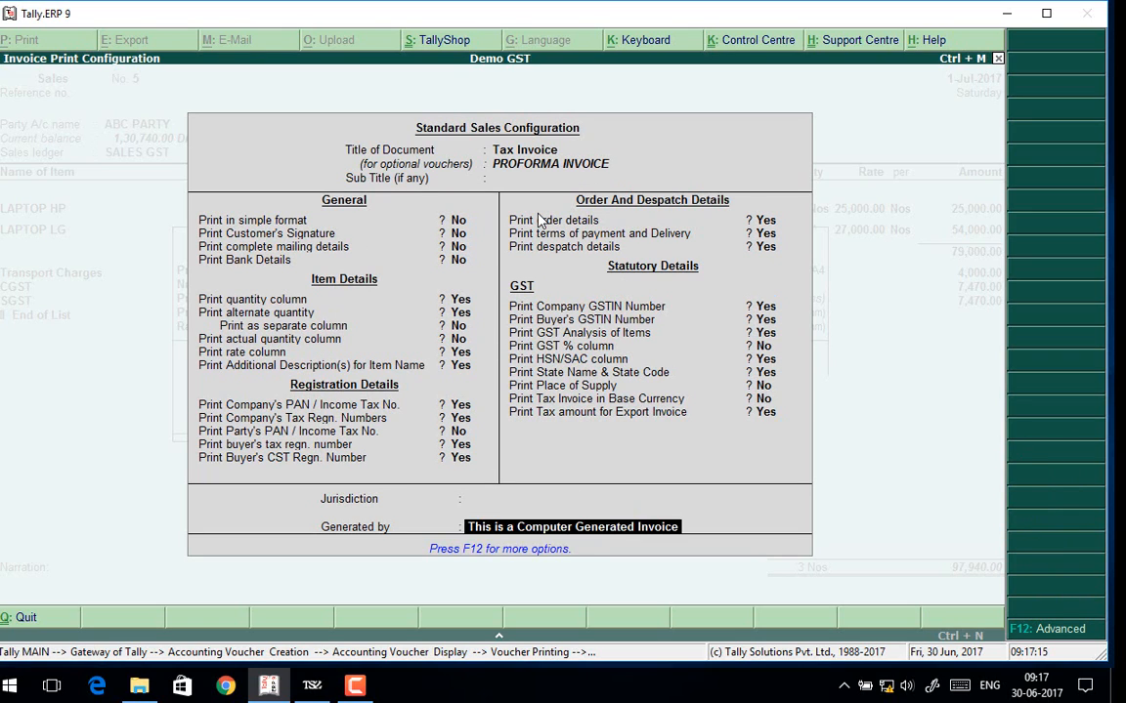
{"action": "key", "text": "Return"}
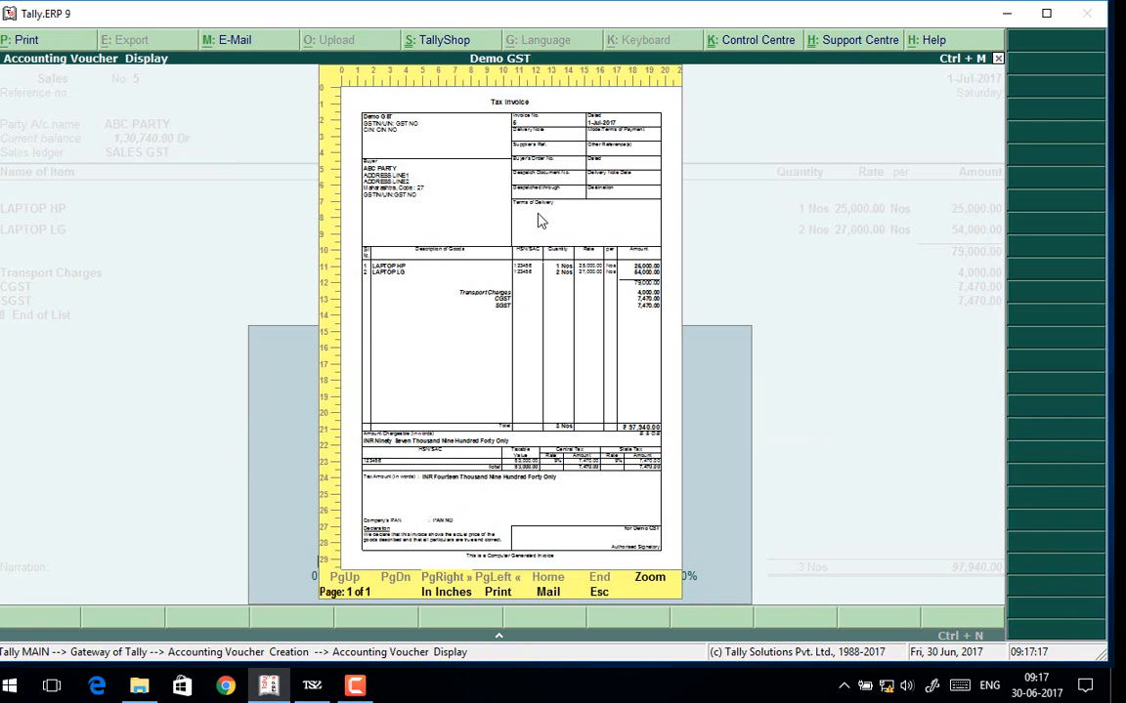
Examine the enlarged invoice down to its HSN/SAC tax summary with taxable value, central tax and state tax, and leave the enlarged view.
{"action": "key", "text": "Return"}
{"action": "scroll", "coordinate": [536, 221], "scroll_direction": "down", "scroll_amount": 5}
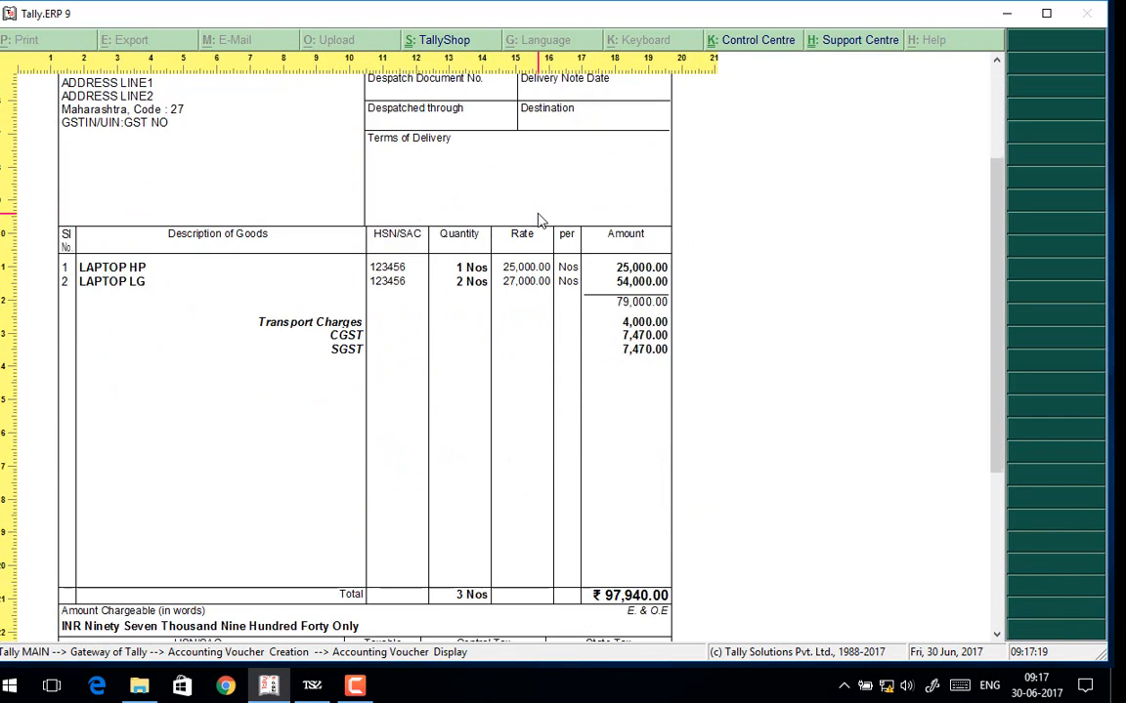
{"action": "scroll", "coordinate": [537, 221], "scroll_direction": "down", "scroll_amount": 2}
{"action": "scroll", "coordinate": [536, 221], "scroll_direction": "down", "scroll_amount": 2}
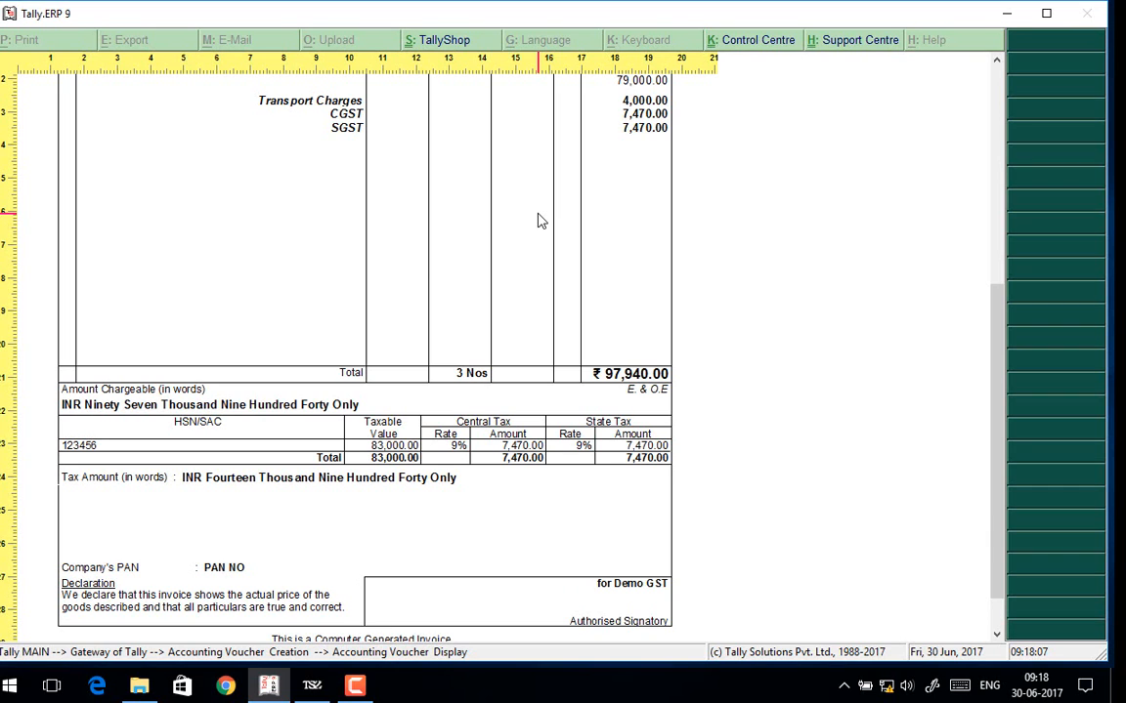
{"action": "key", "text": "Escape"}
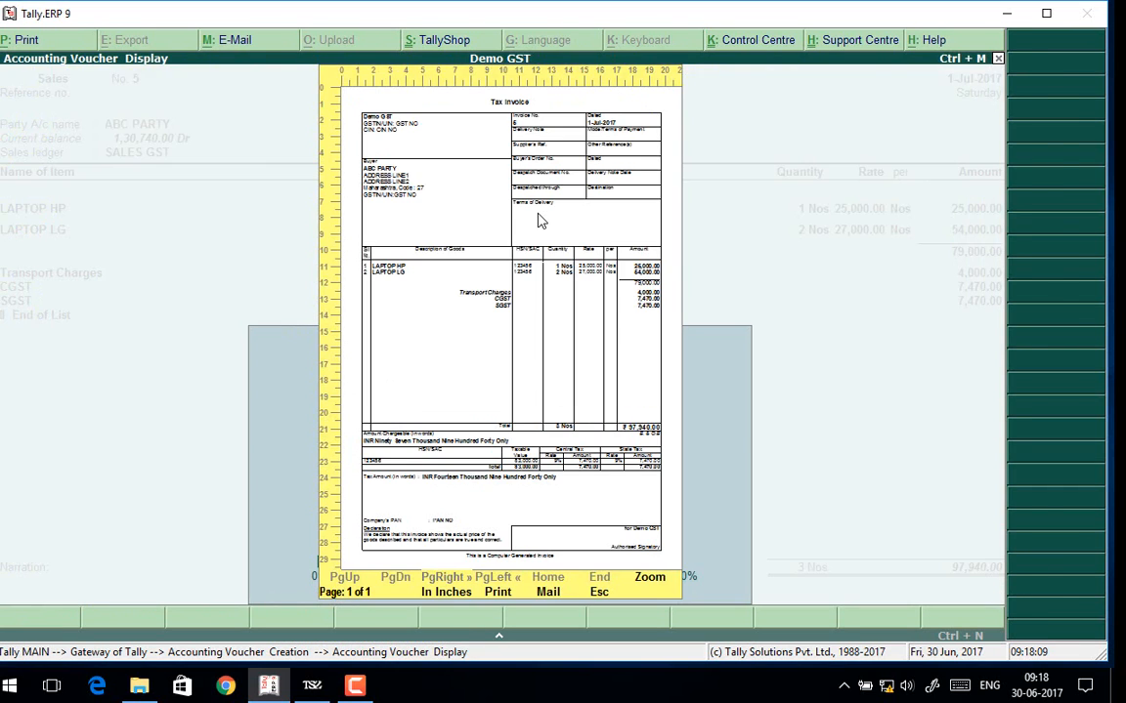